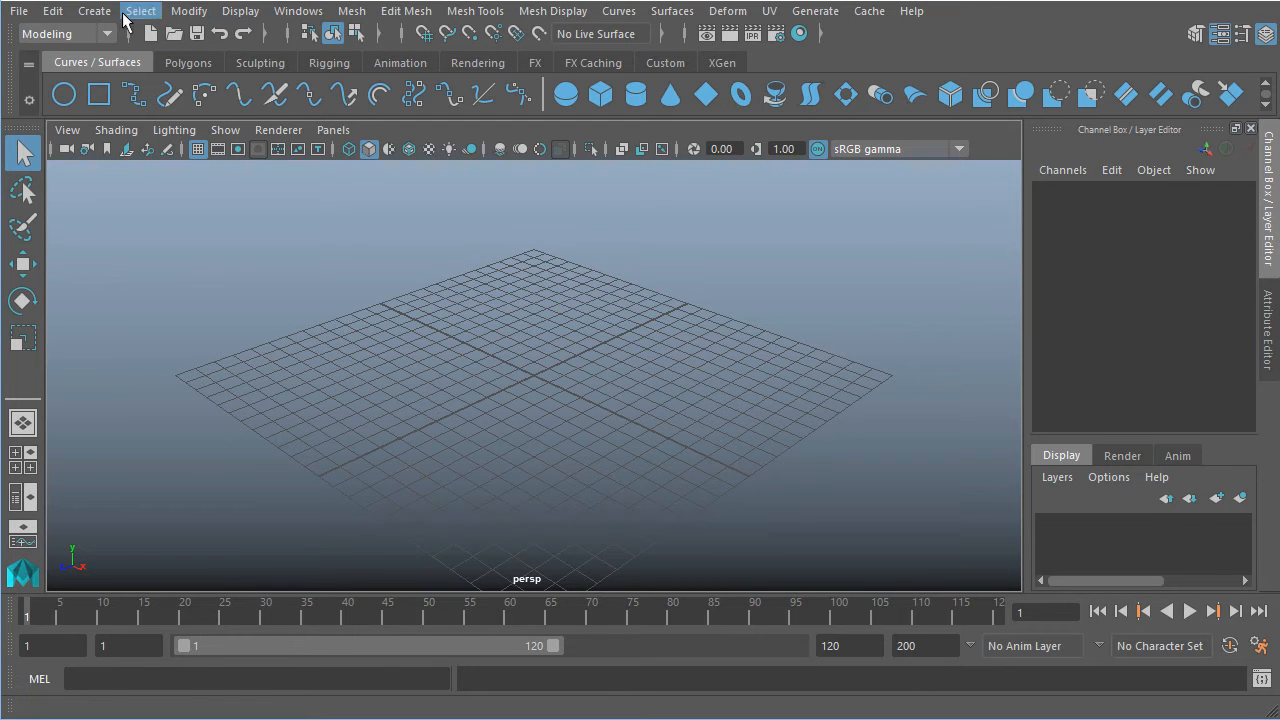
# Look through the command menus available in the Modeling menu set, including Display, Mesh, Mesh Tools, Mesh Display and Surfaces.
pyautogui.click(19, 11)
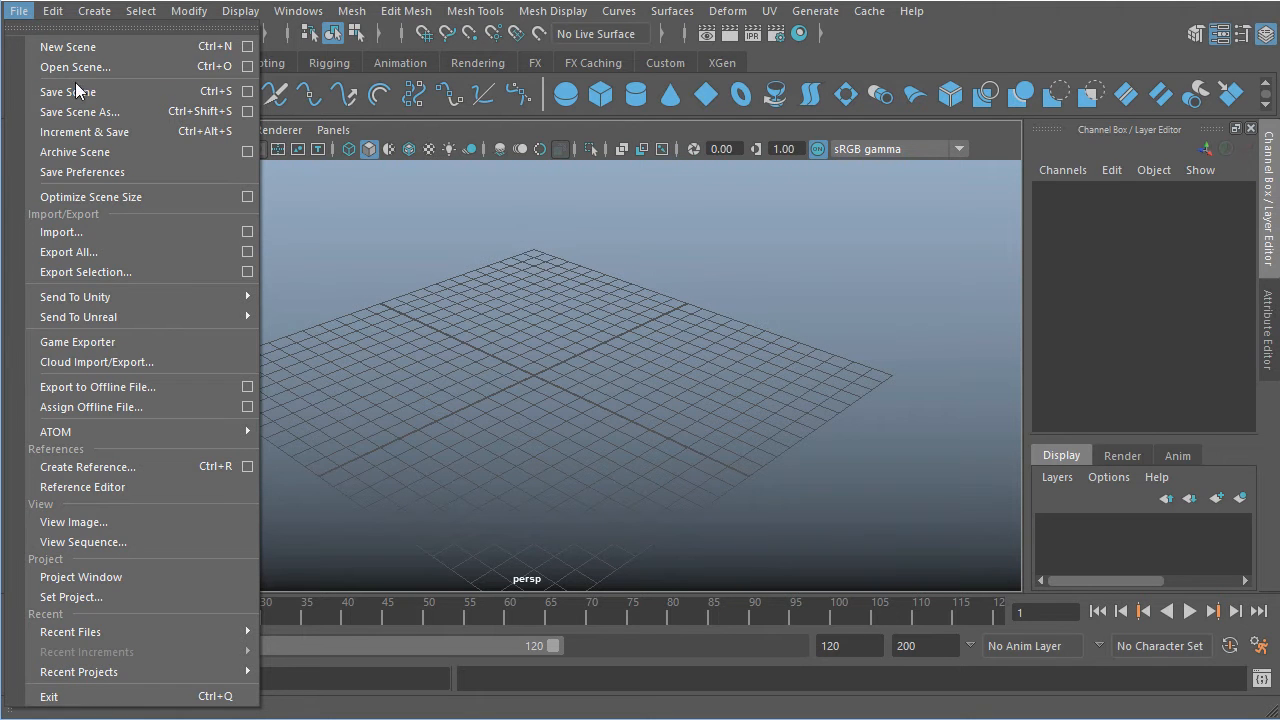
pyautogui.moveTo(229, 6)
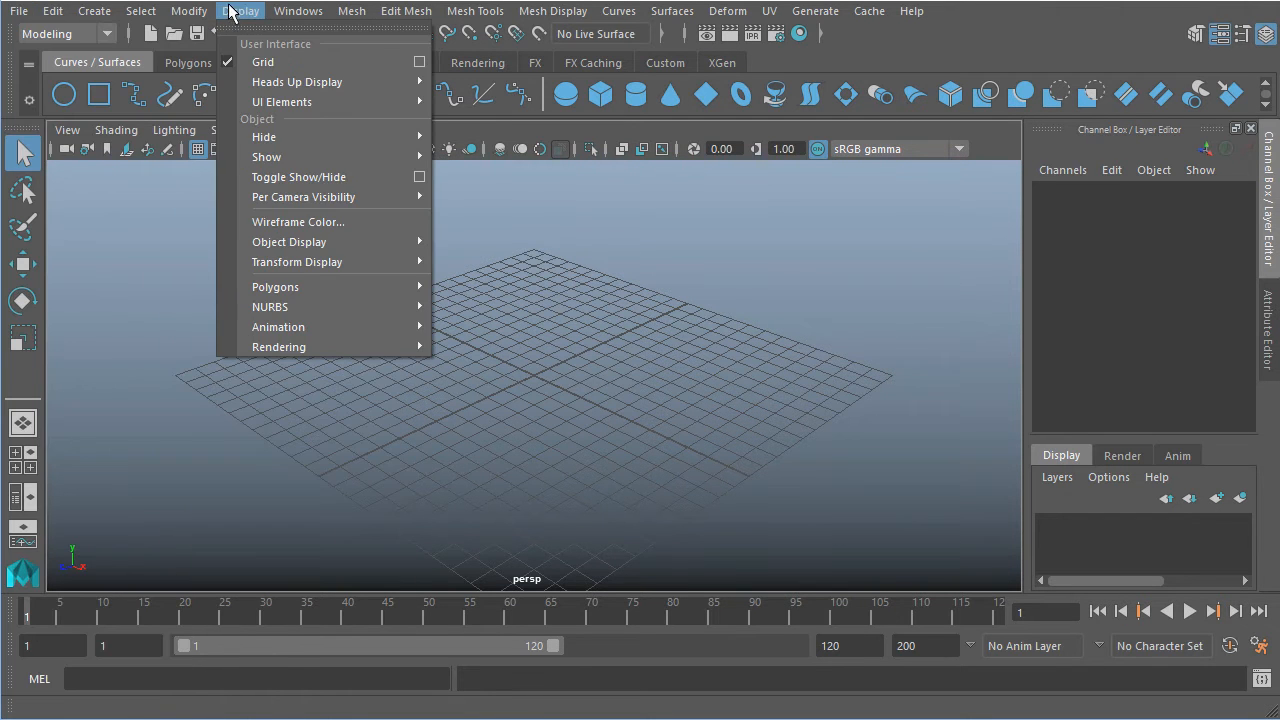
pyautogui.moveTo(290, 10)
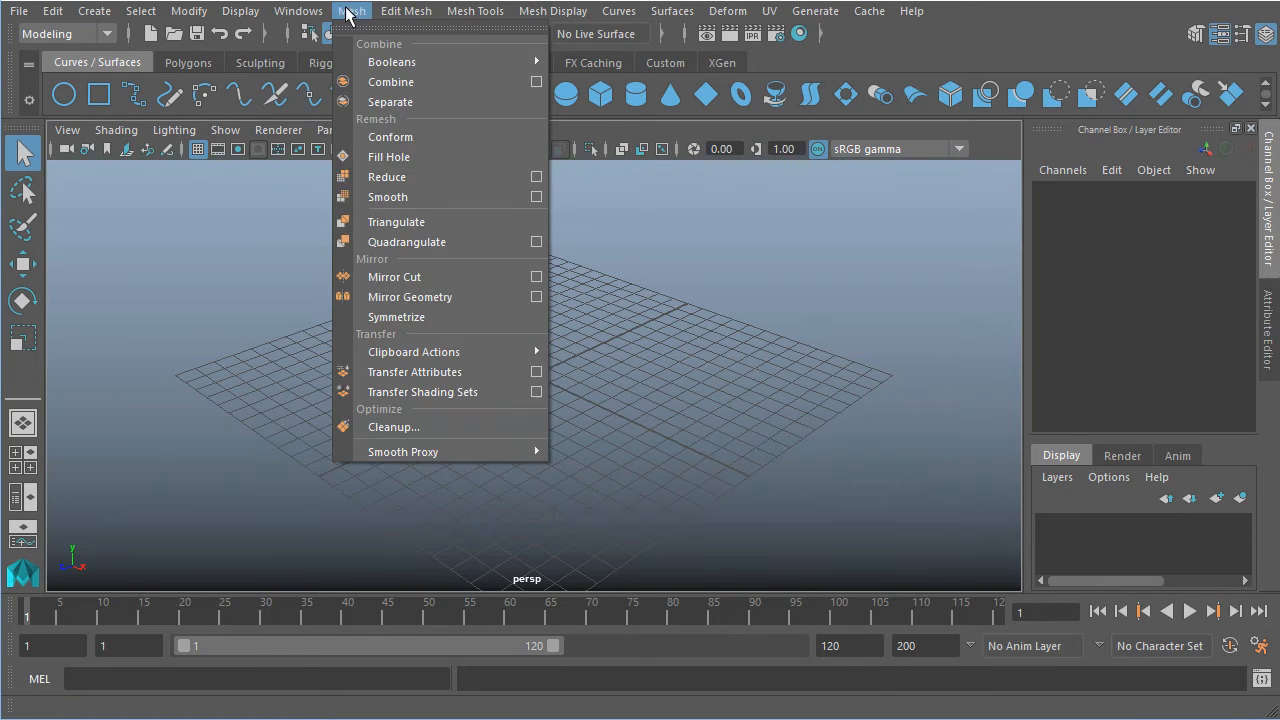
pyautogui.moveTo(710, 14)
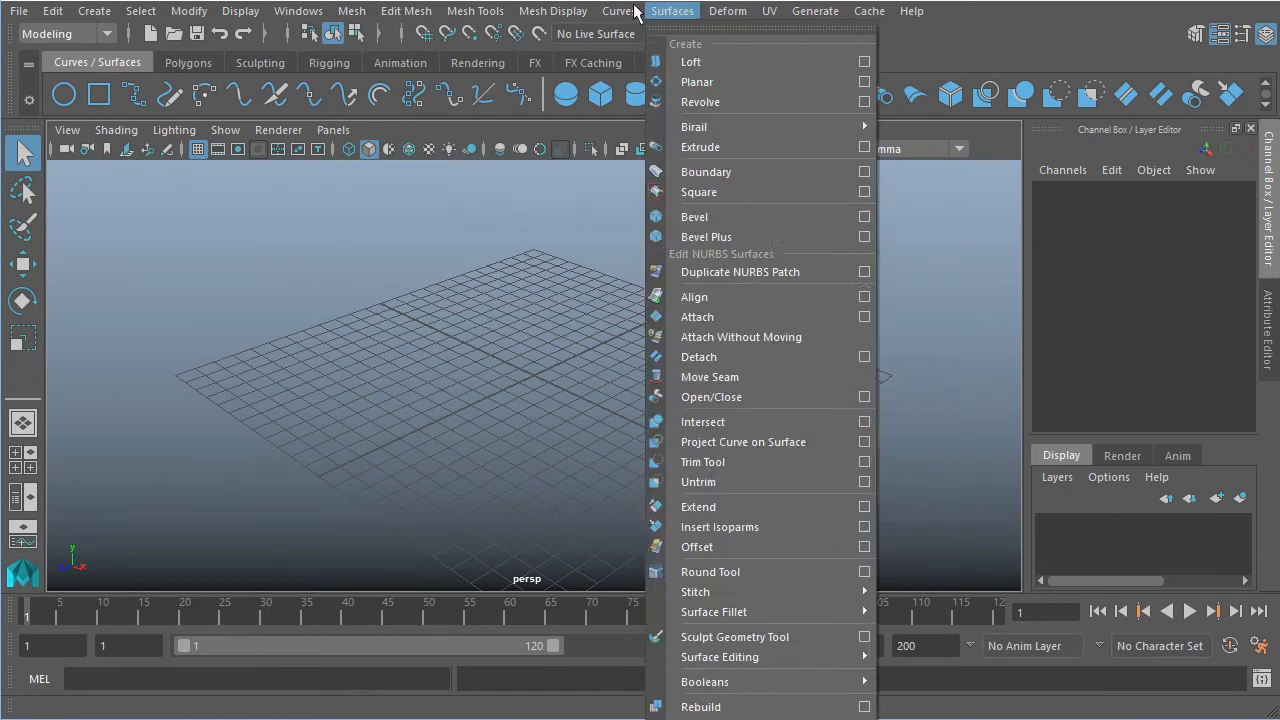
pyautogui.moveTo(495, 10)
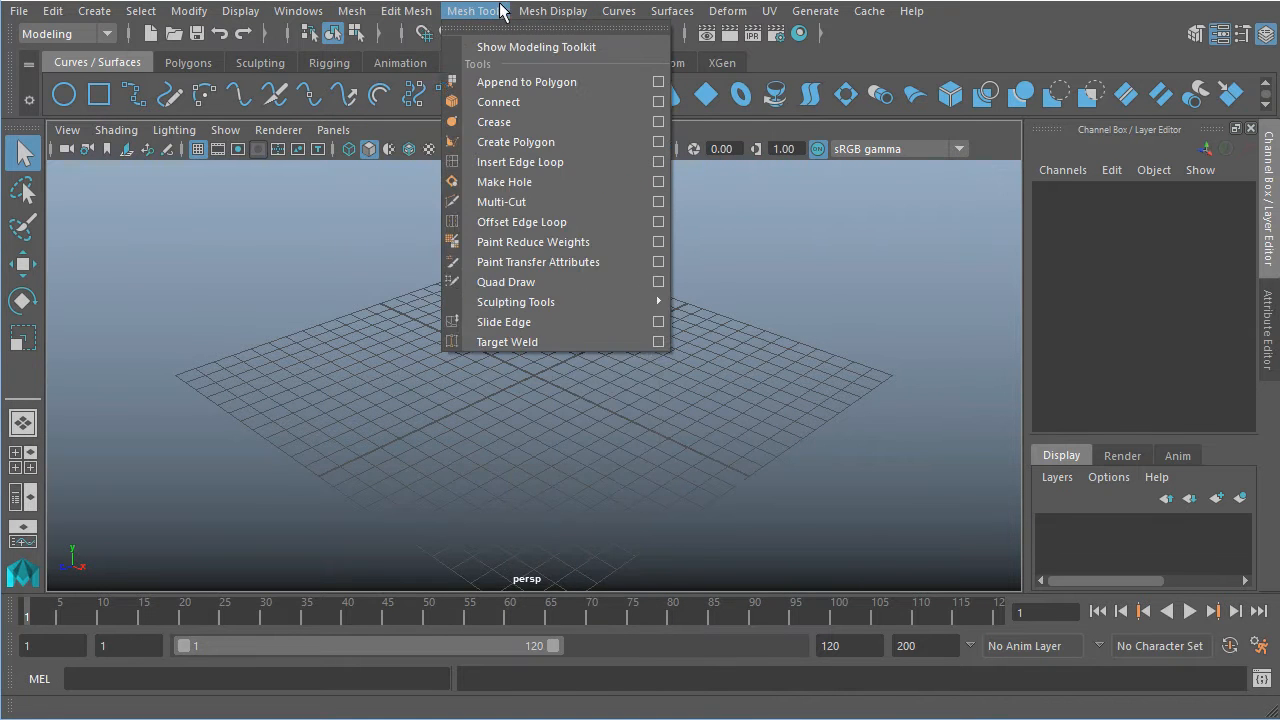
pyautogui.moveTo(412, 16)
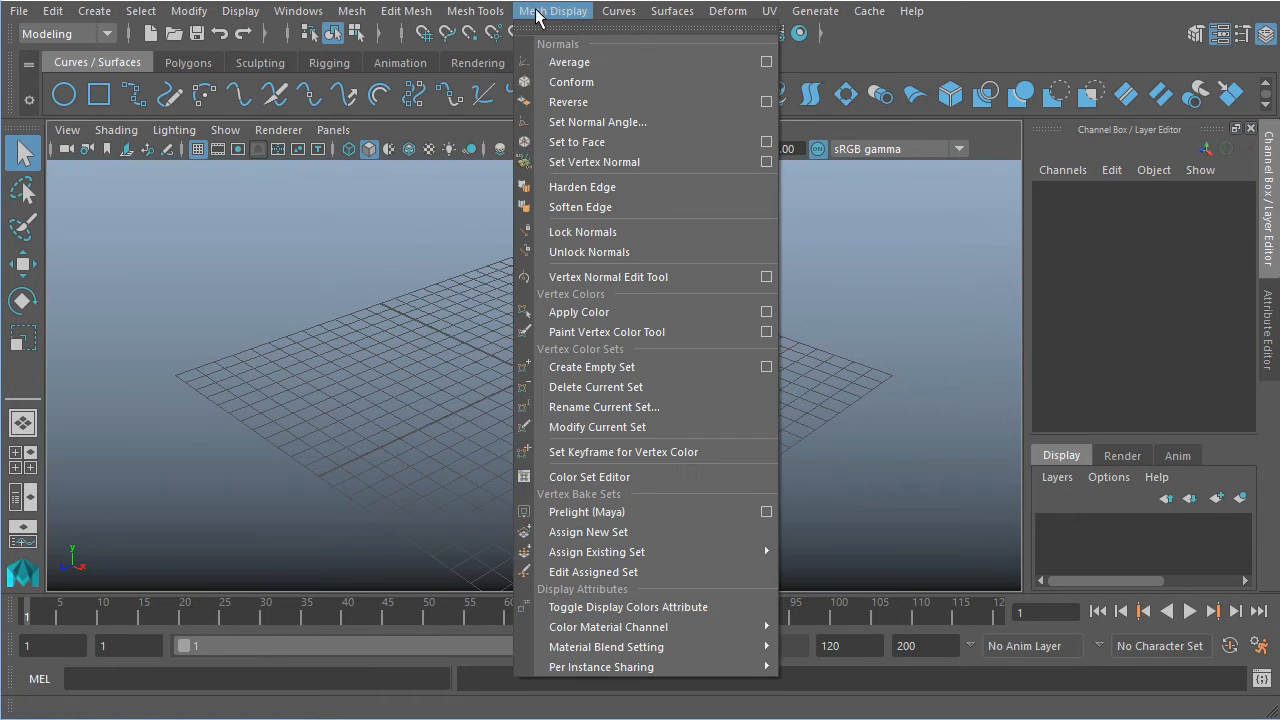
pyautogui.moveTo(566, 14)
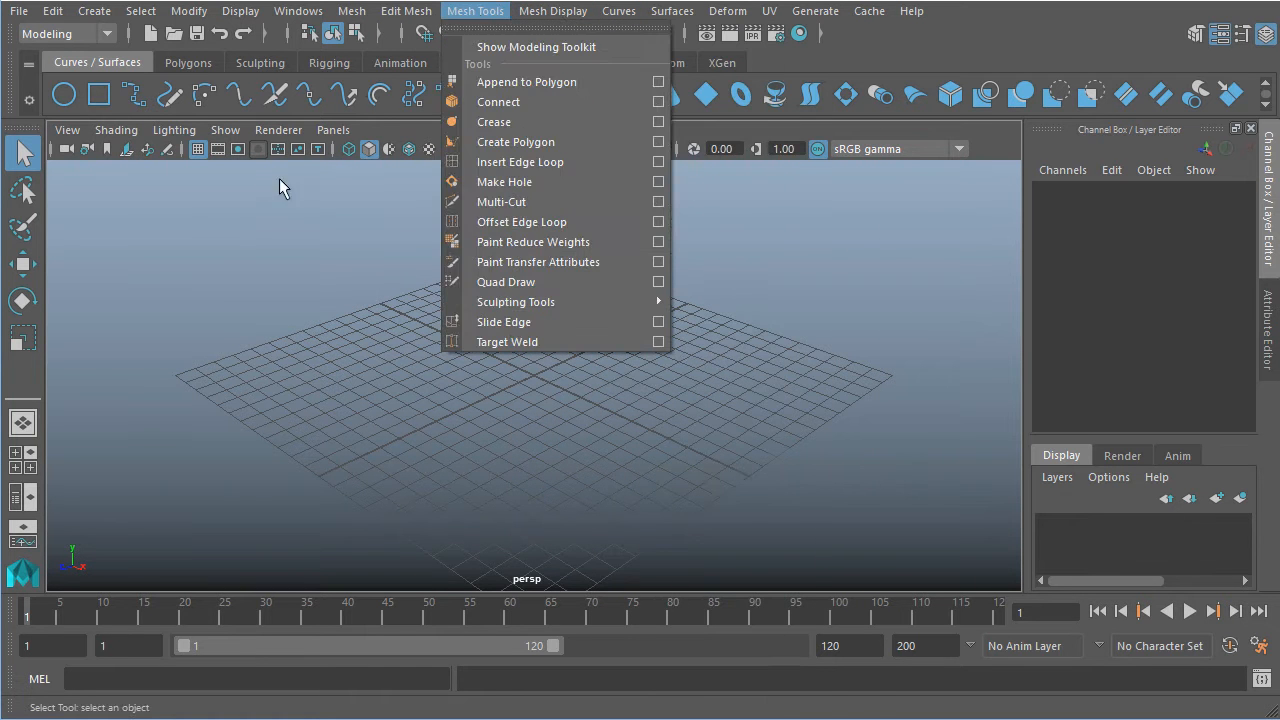
pyautogui.click(235, 232)
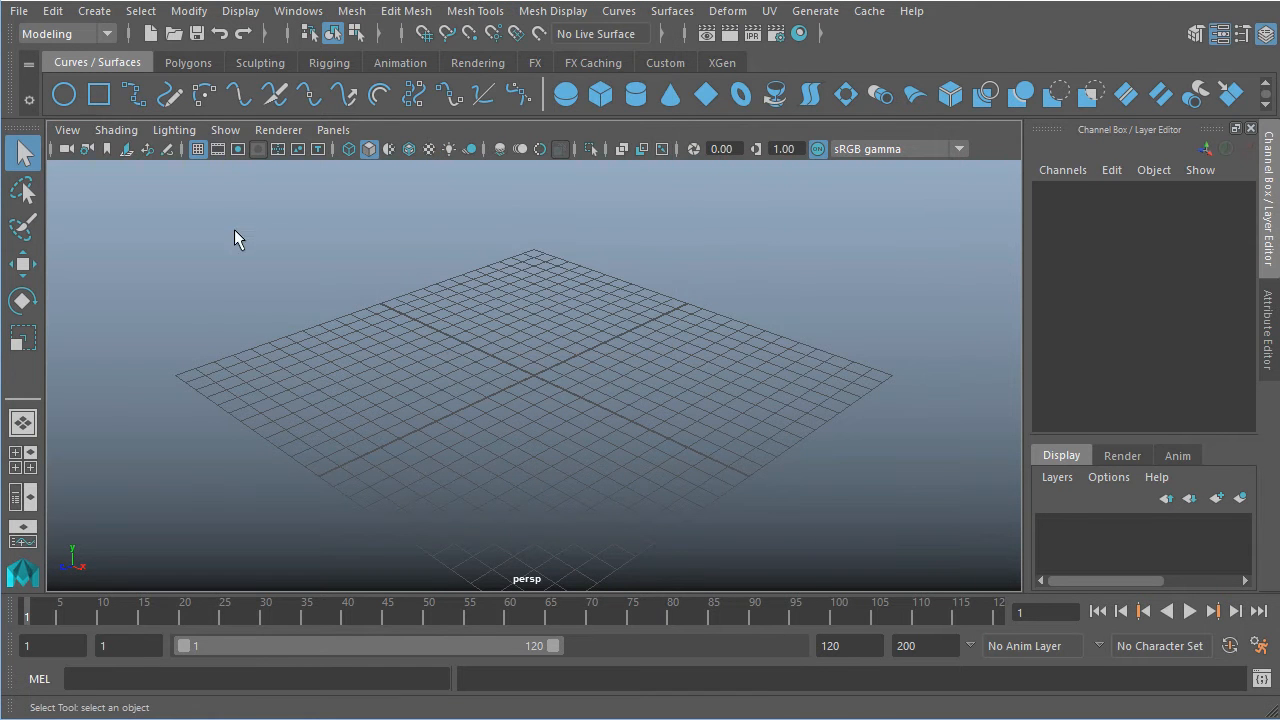
# Switch the menu set to Rigging and review the other available menu sets.
pyautogui.click(77, 38)
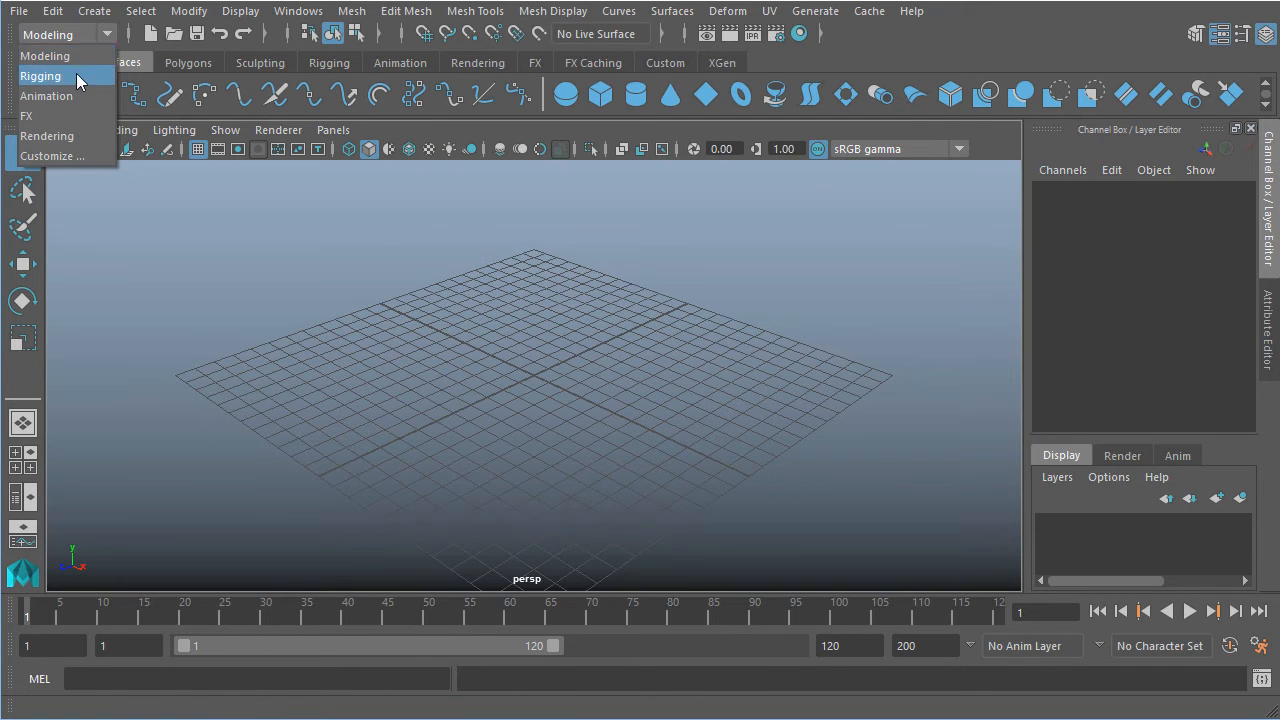
pyautogui.click(75, 74)
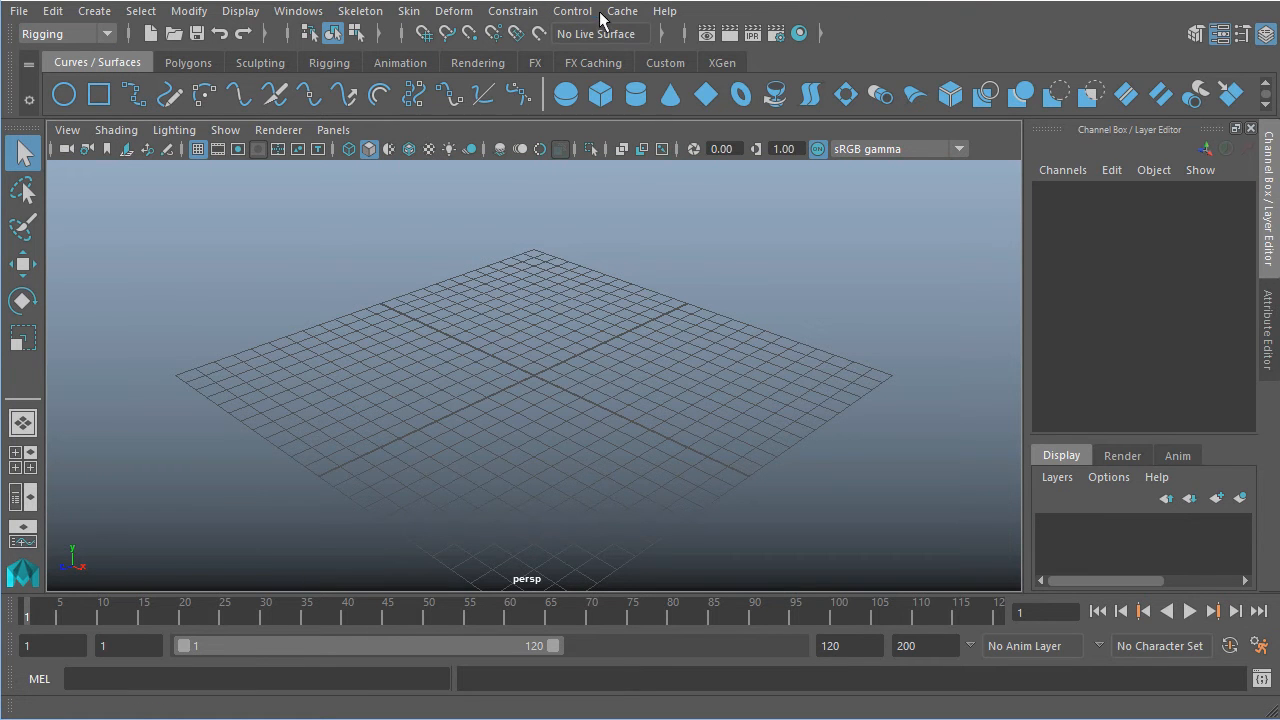
pyautogui.click(68, 37)
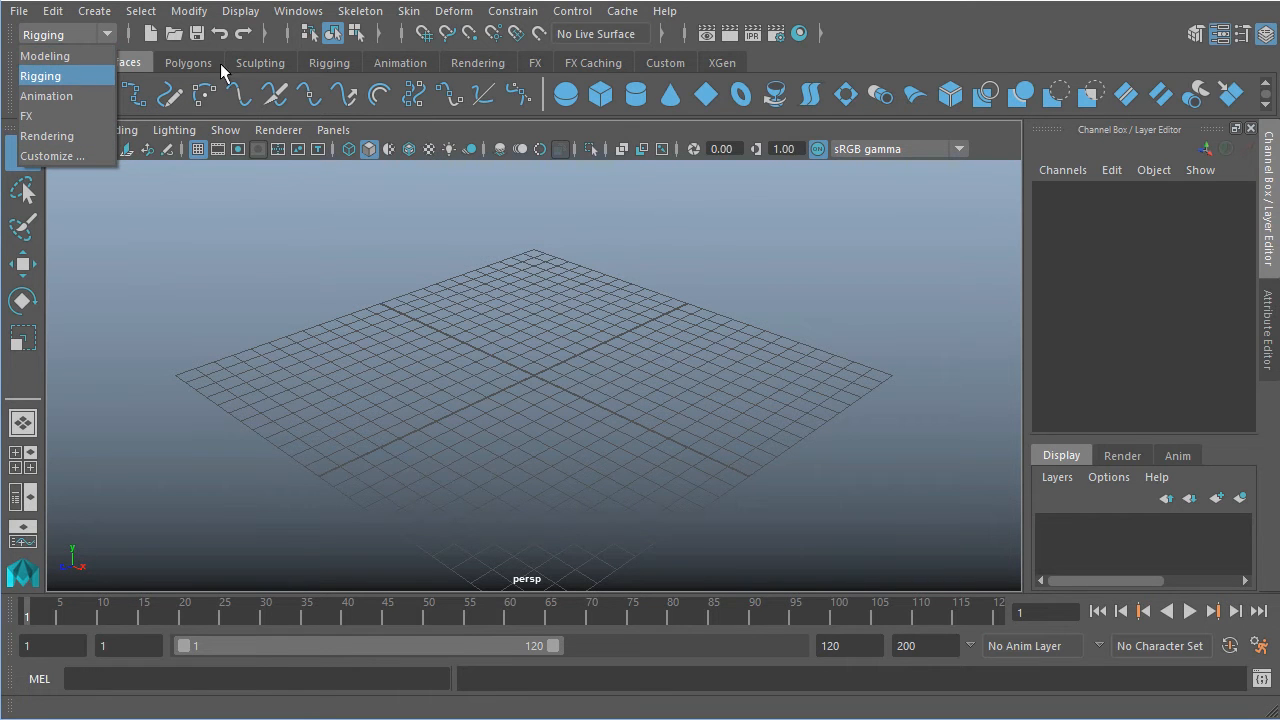
pyautogui.click(413, 8)
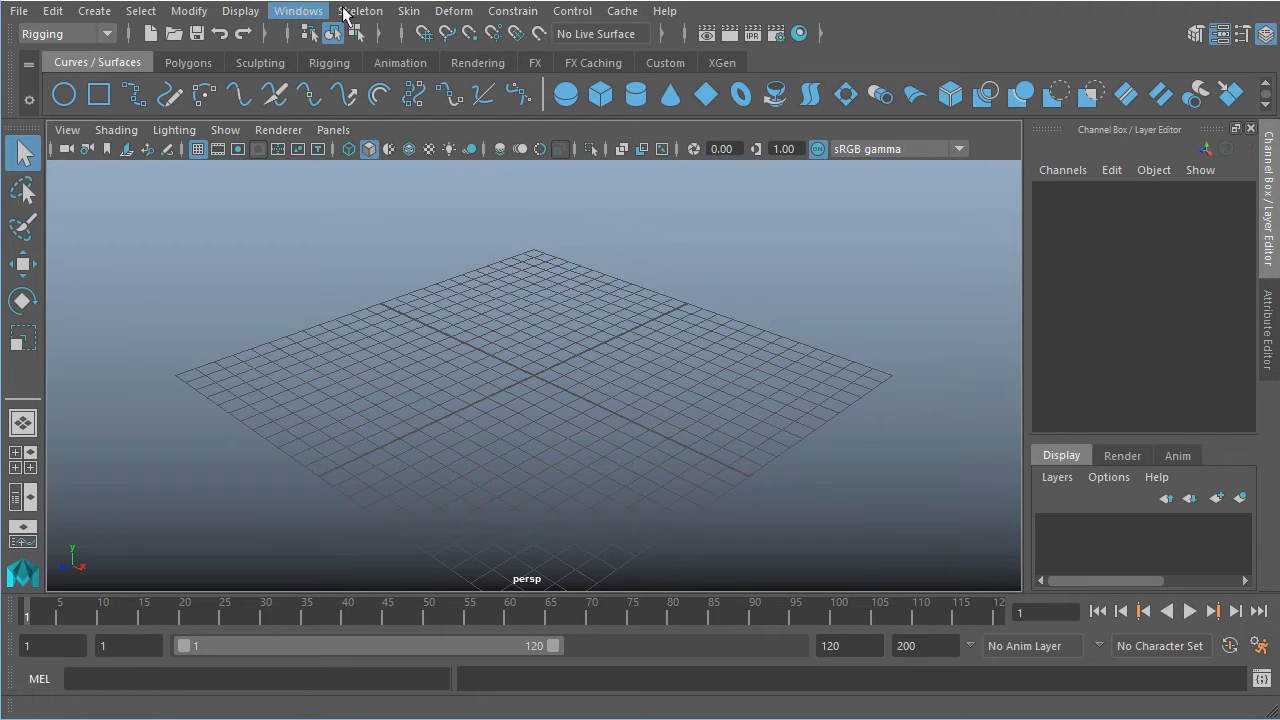
pyautogui.click(60, 34)
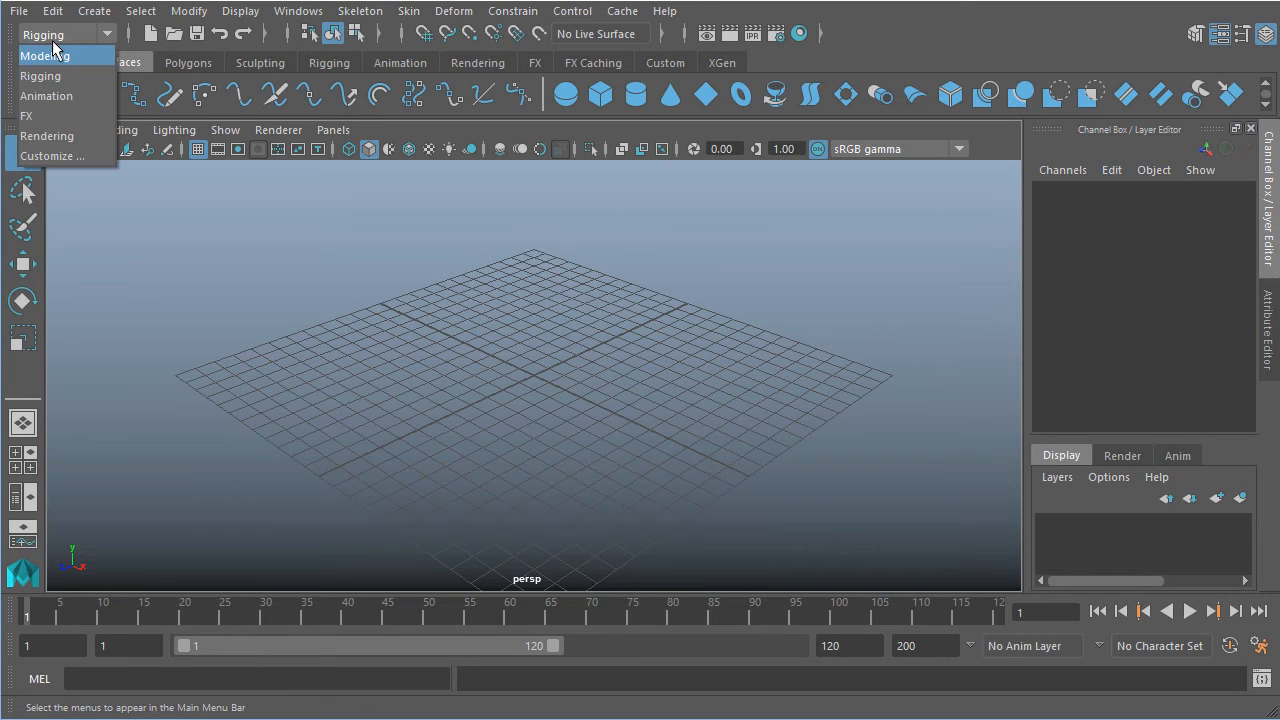
pyautogui.click(482, 132)
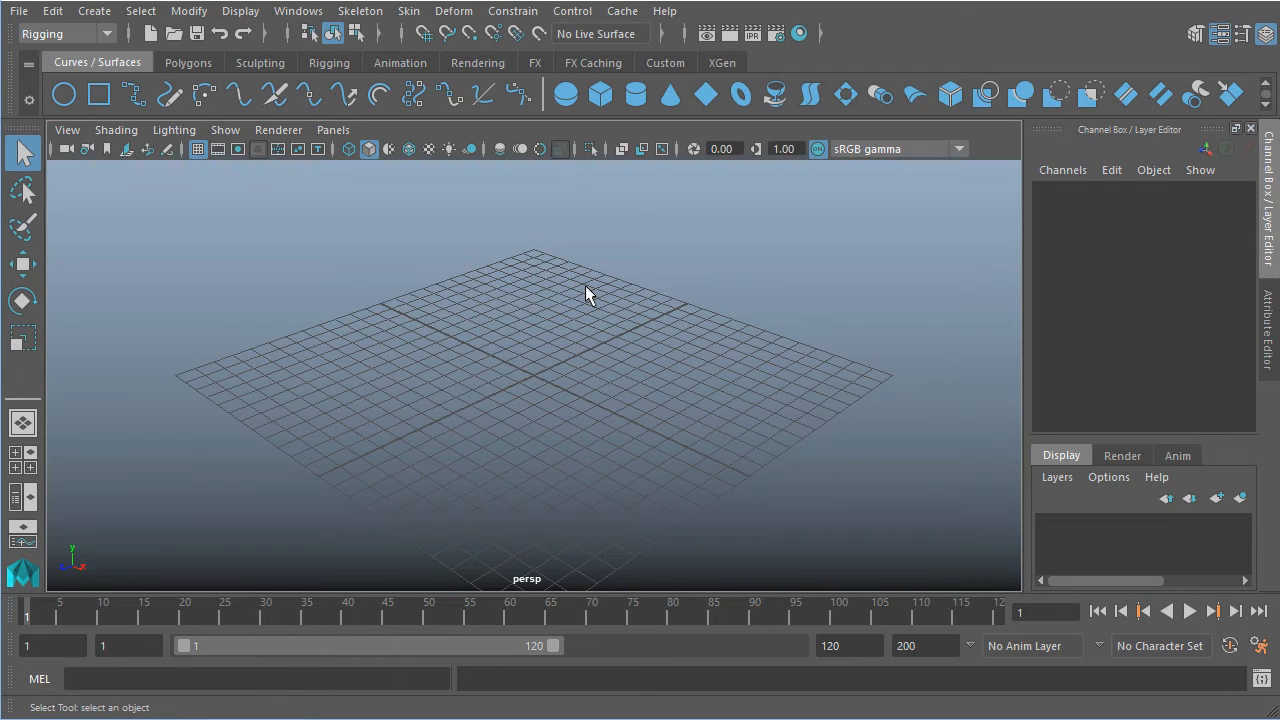
# Bring up the hotbox, toggle its Rigging menus and hide all of its menu rows.
pyautogui.press('space')
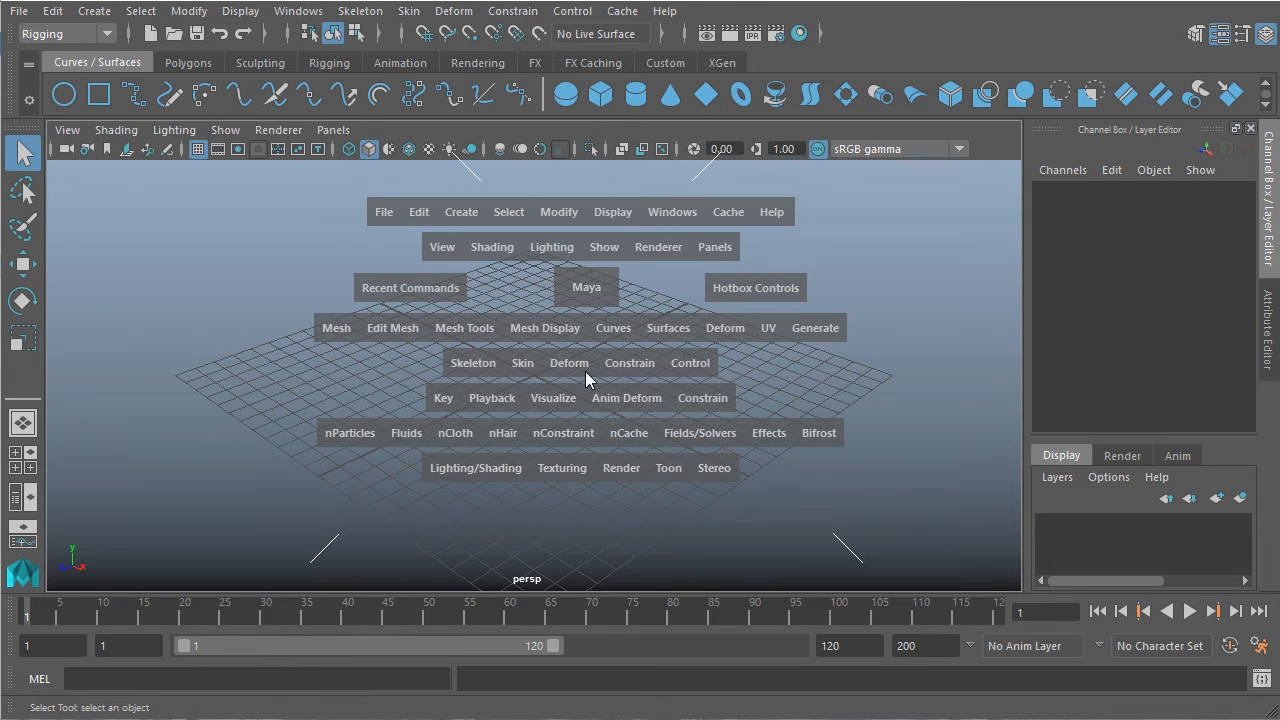
pyautogui.click(770, 292)
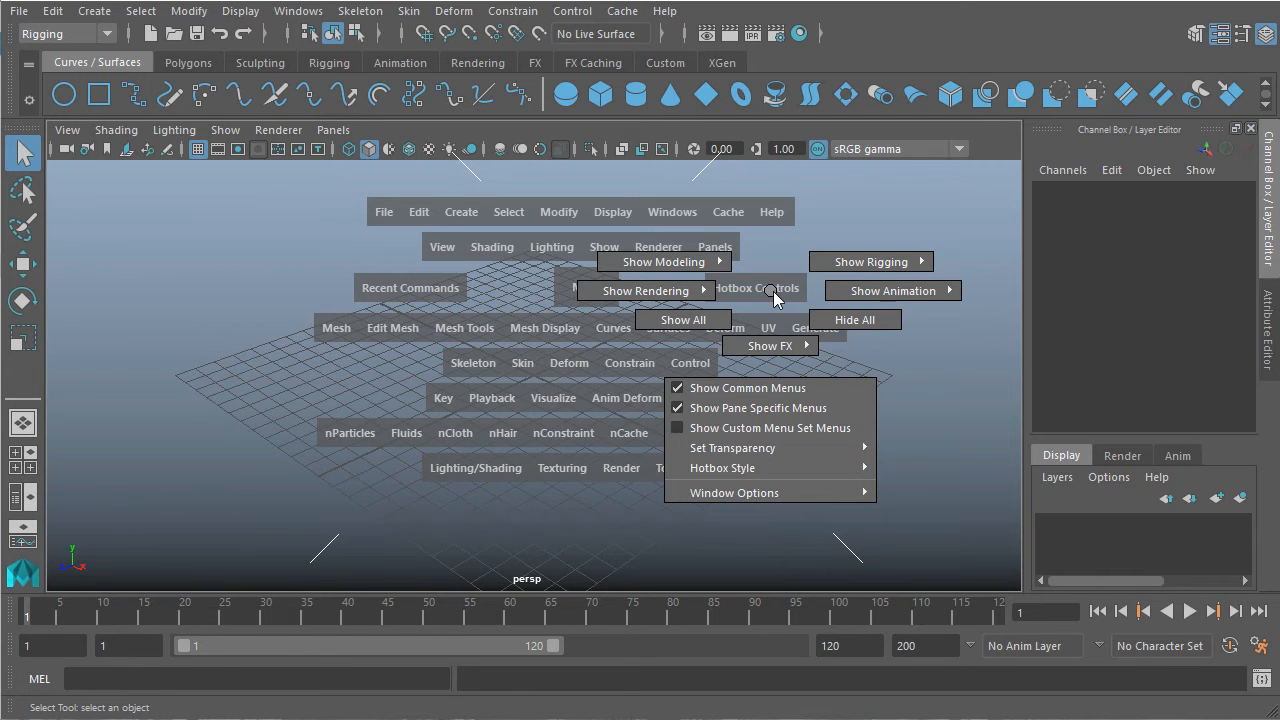
pyautogui.moveTo(866, 278)
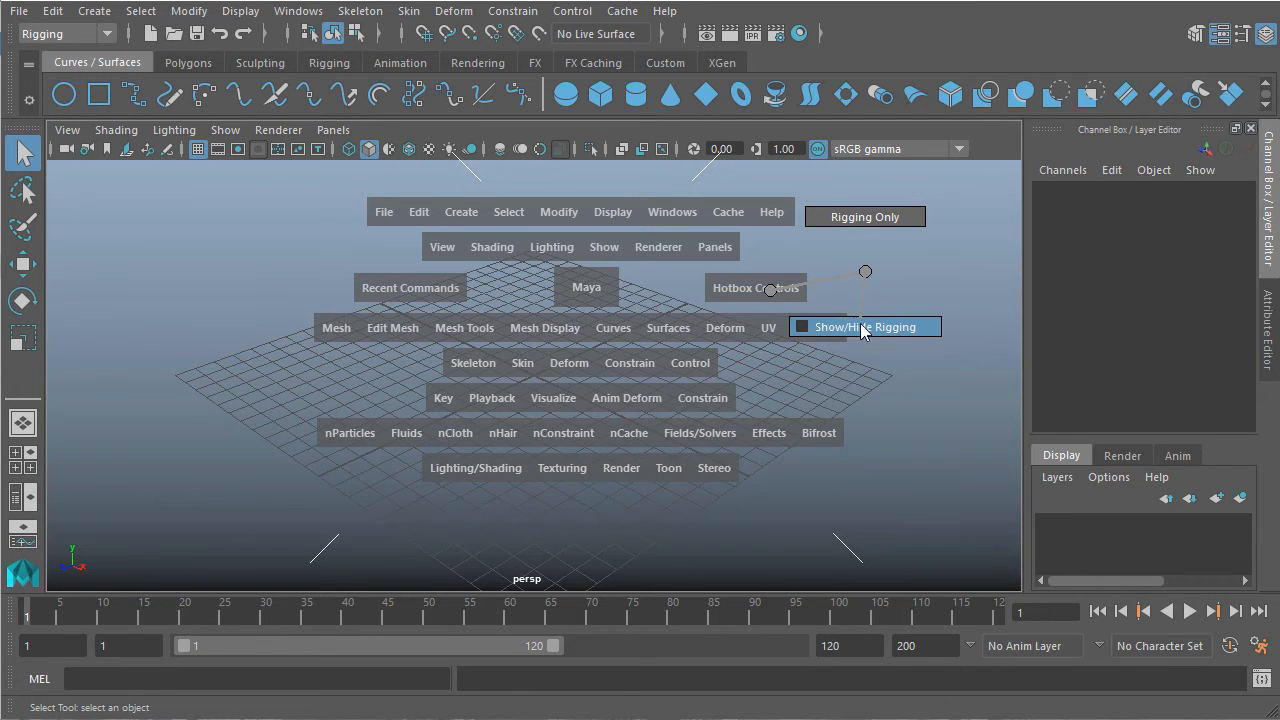
pyautogui.moveTo(860, 316); pyautogui.dragTo(862, 326)
pyautogui.click(753, 290)
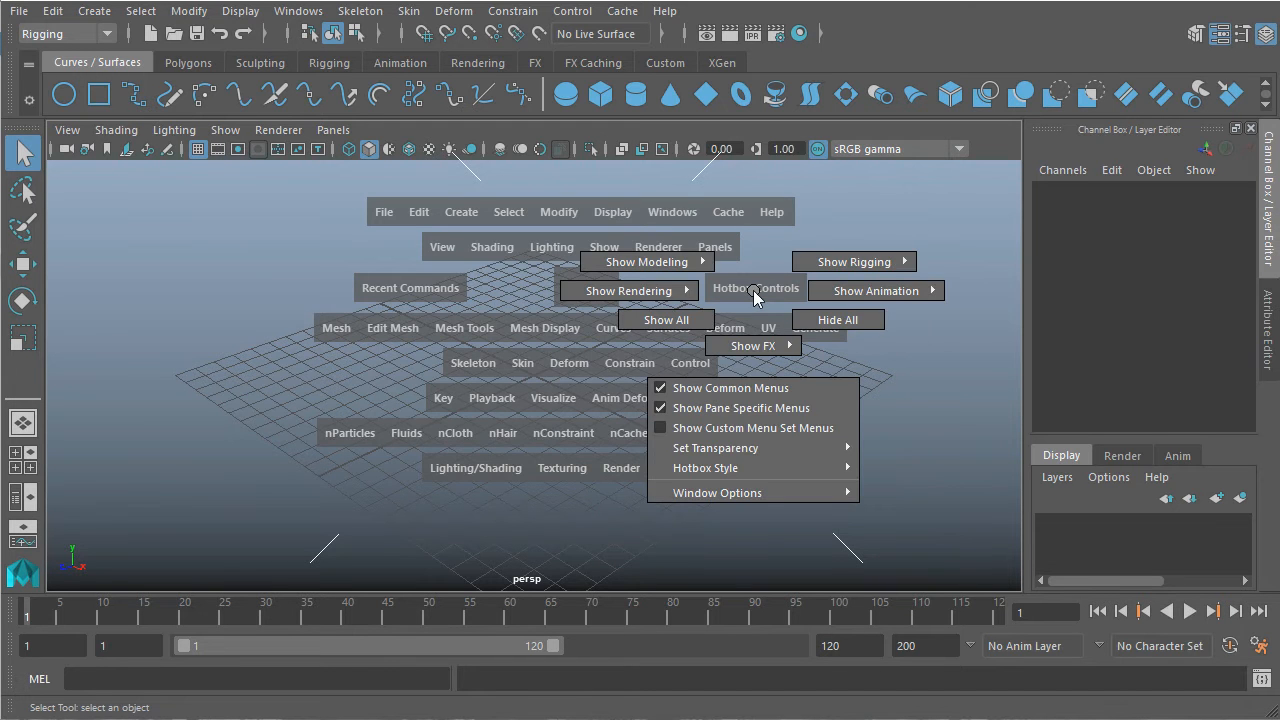
pyautogui.moveTo(753, 290); pyautogui.dragTo(838, 320)
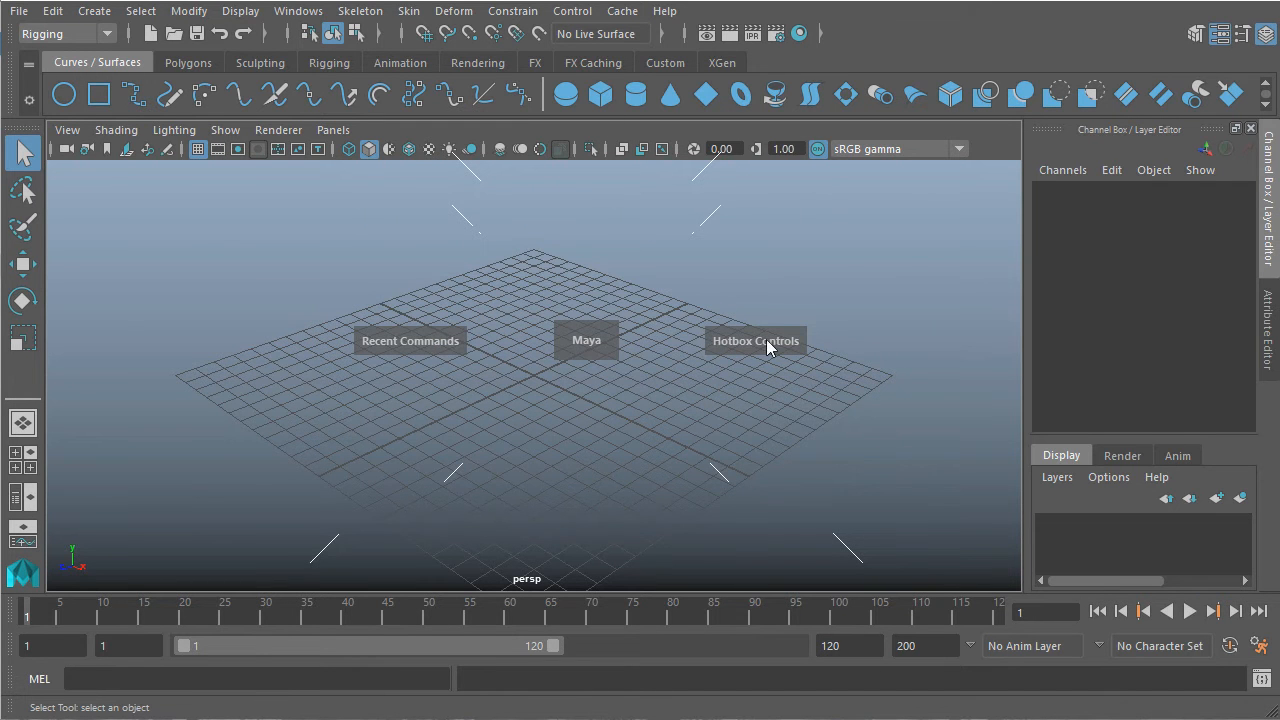
# Set the hotbox to show only the Rendering menus and display it again.
pyautogui.moveTo(765, 333); pyautogui.dragTo(574, 351)
pyautogui.press('space')
pyautogui.press('space')
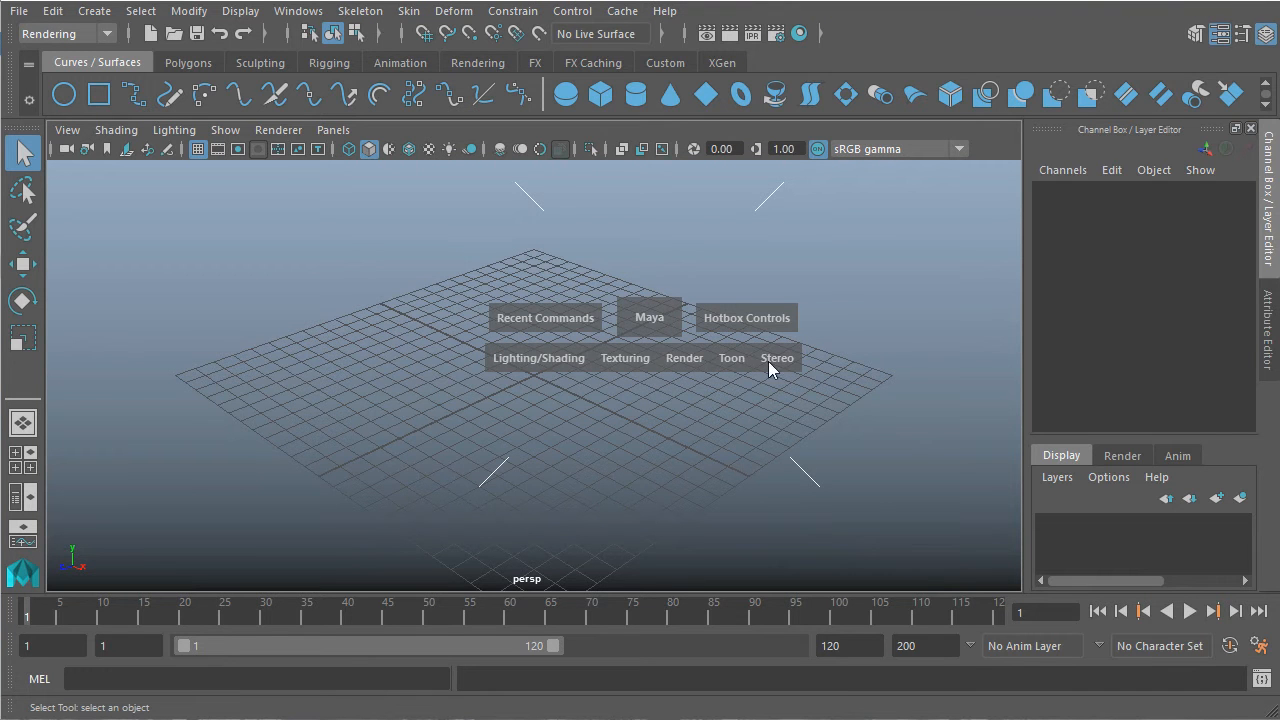
# Switch the main menu set to Rendering.
pyautogui.click(72, 36)
pyautogui.click(45, 131)
pyautogui.click(72, 34)
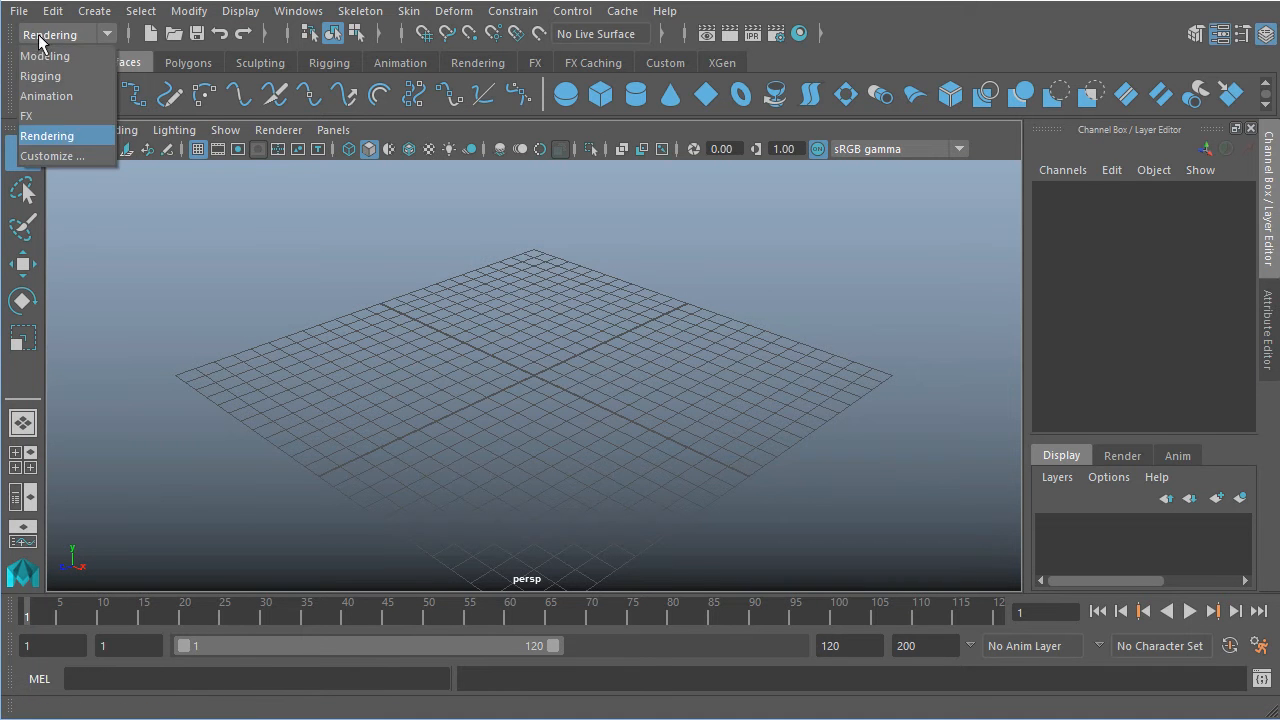
pyautogui.click(62, 132)
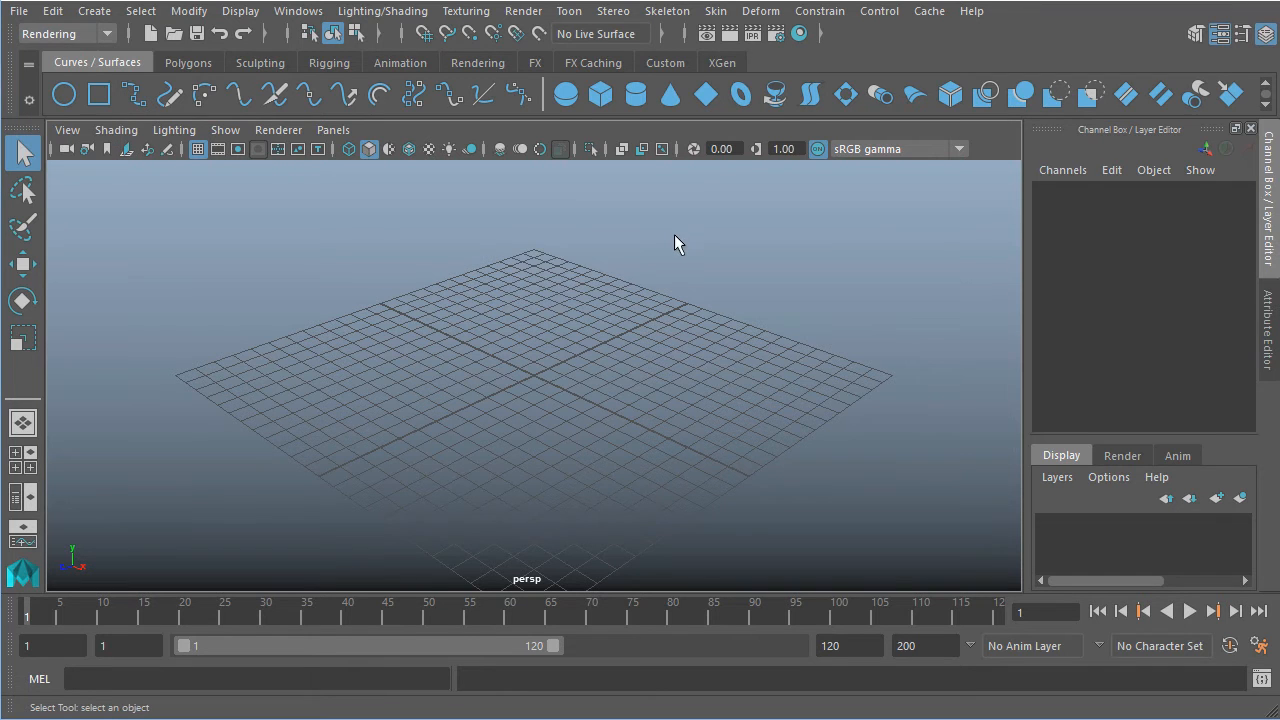
# Set the hotbox to show all menu sets and display the complete hotbox.
pyautogui.press('space')
pyautogui.moveTo(767, 236); pyautogui.dragTo(707, 267)
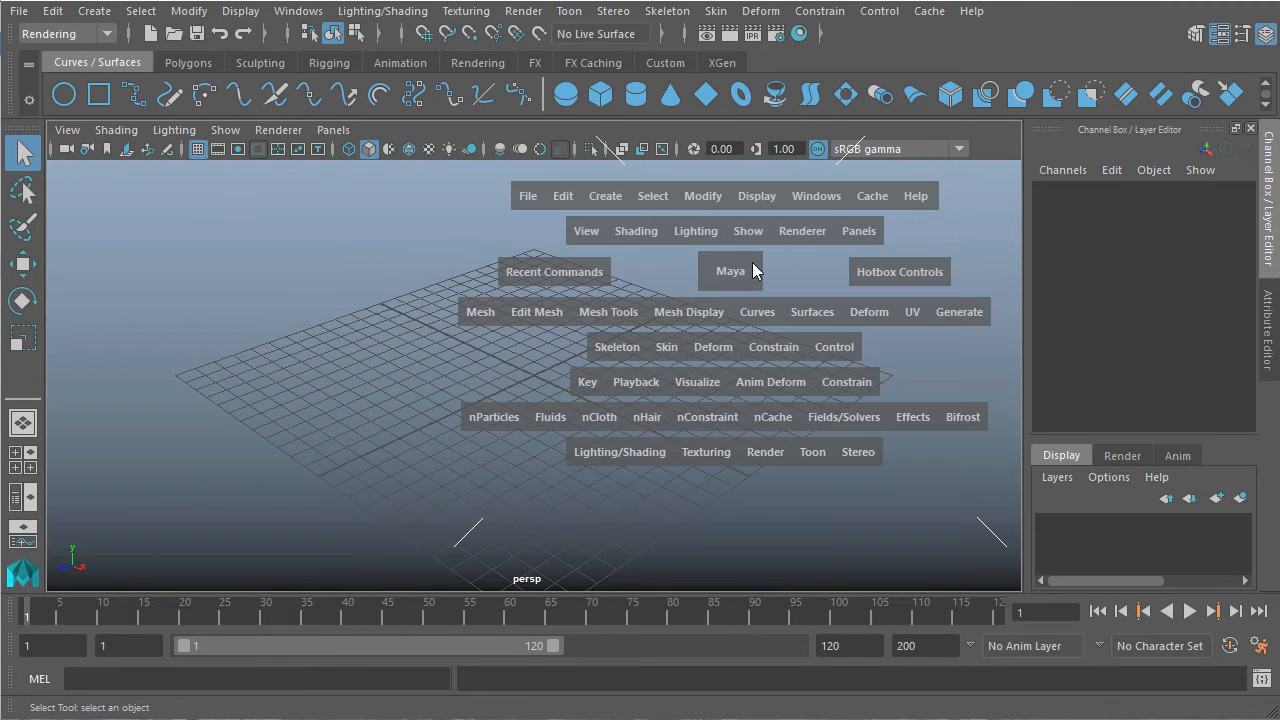
pyautogui.press('space')
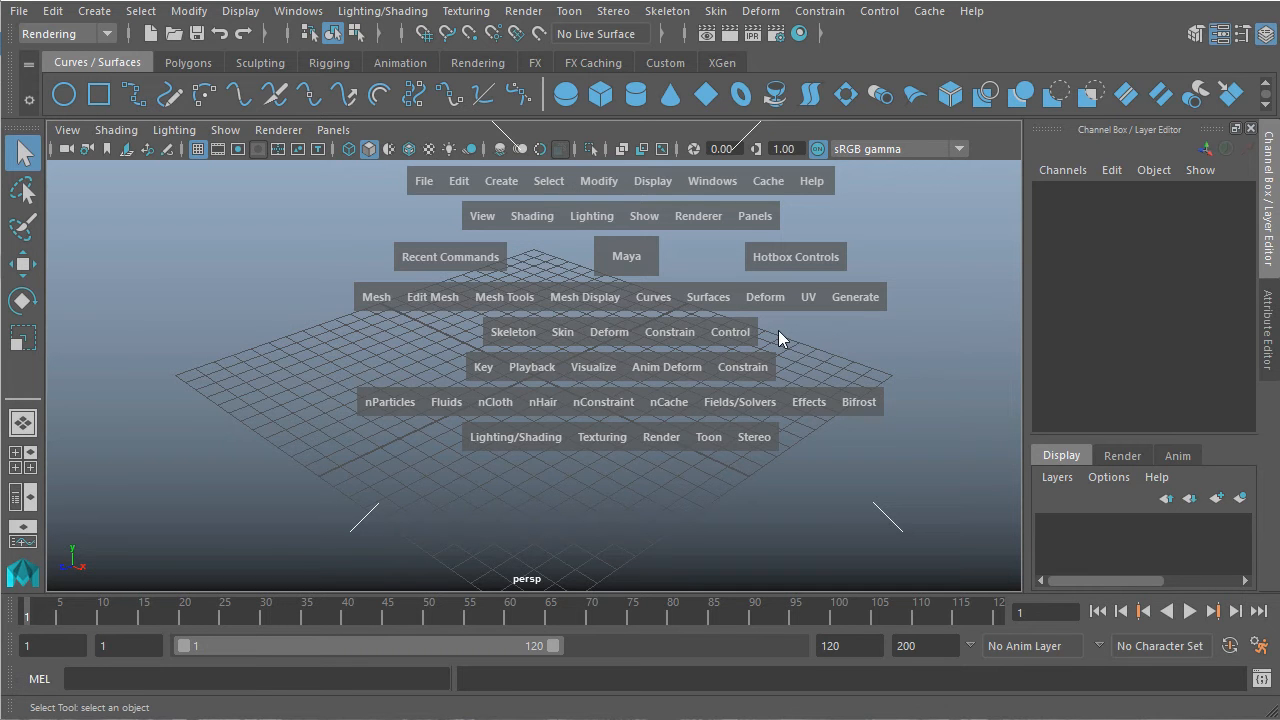
pyautogui.press('space')
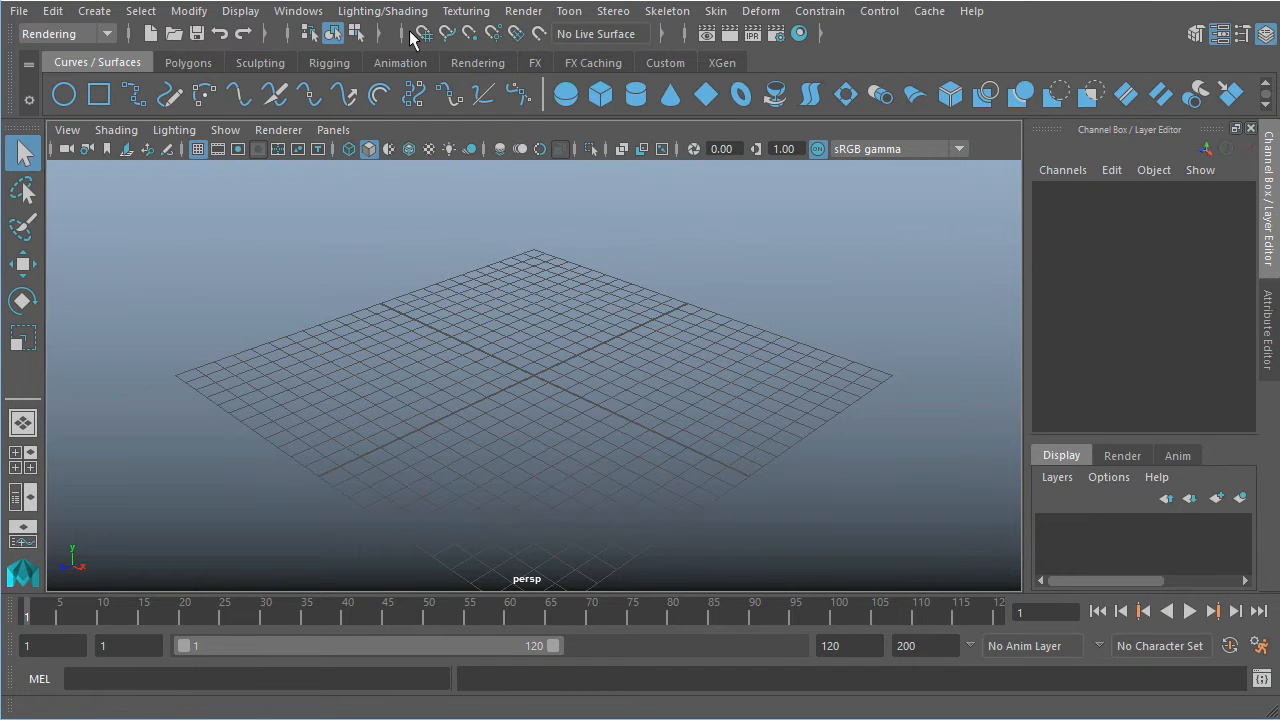
# Collapse and re-expand the selection set and selection mode icon groups on the status line.
pyautogui.click(264, 35)
pyautogui.click(265, 36)
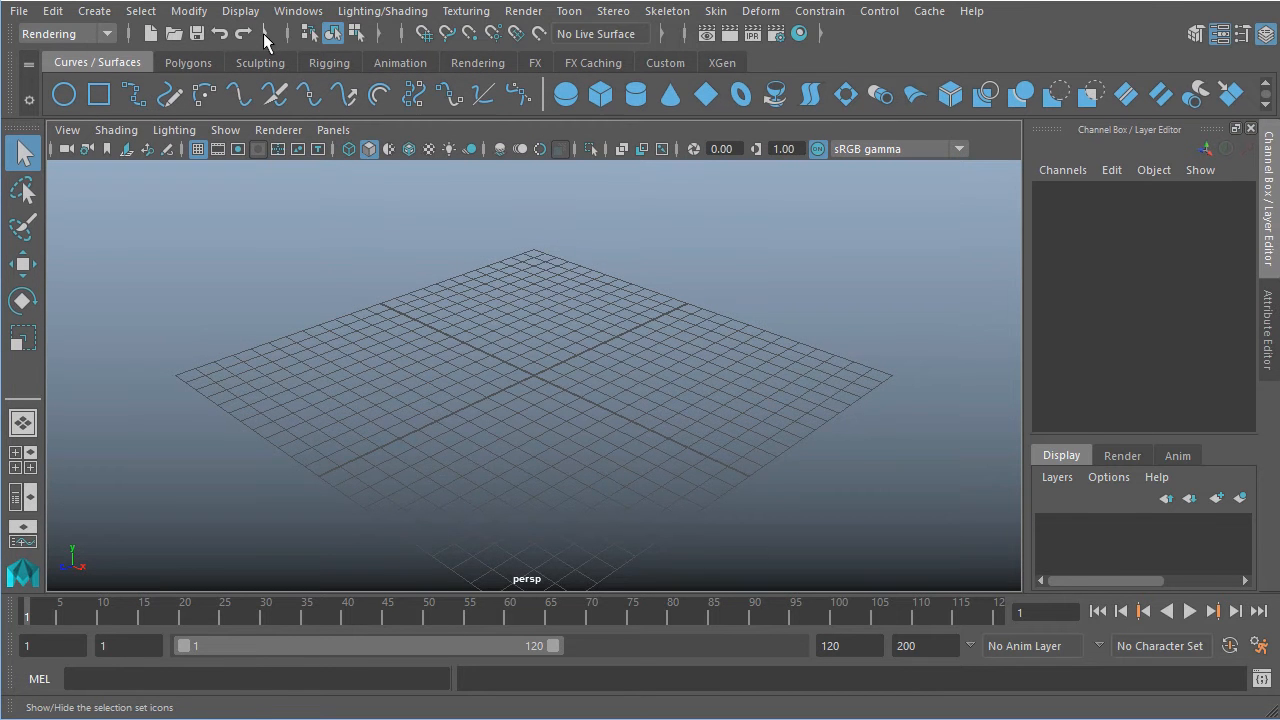
pyautogui.click(288, 35)
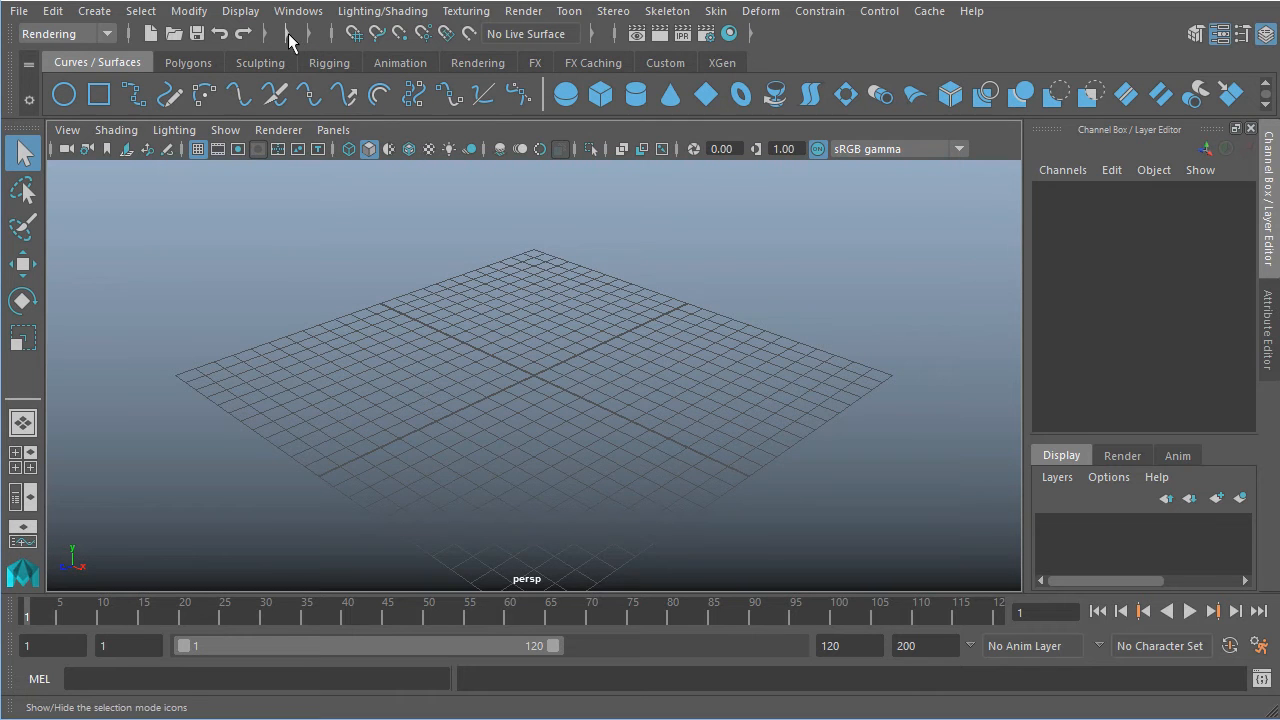
pyautogui.click(288, 36)
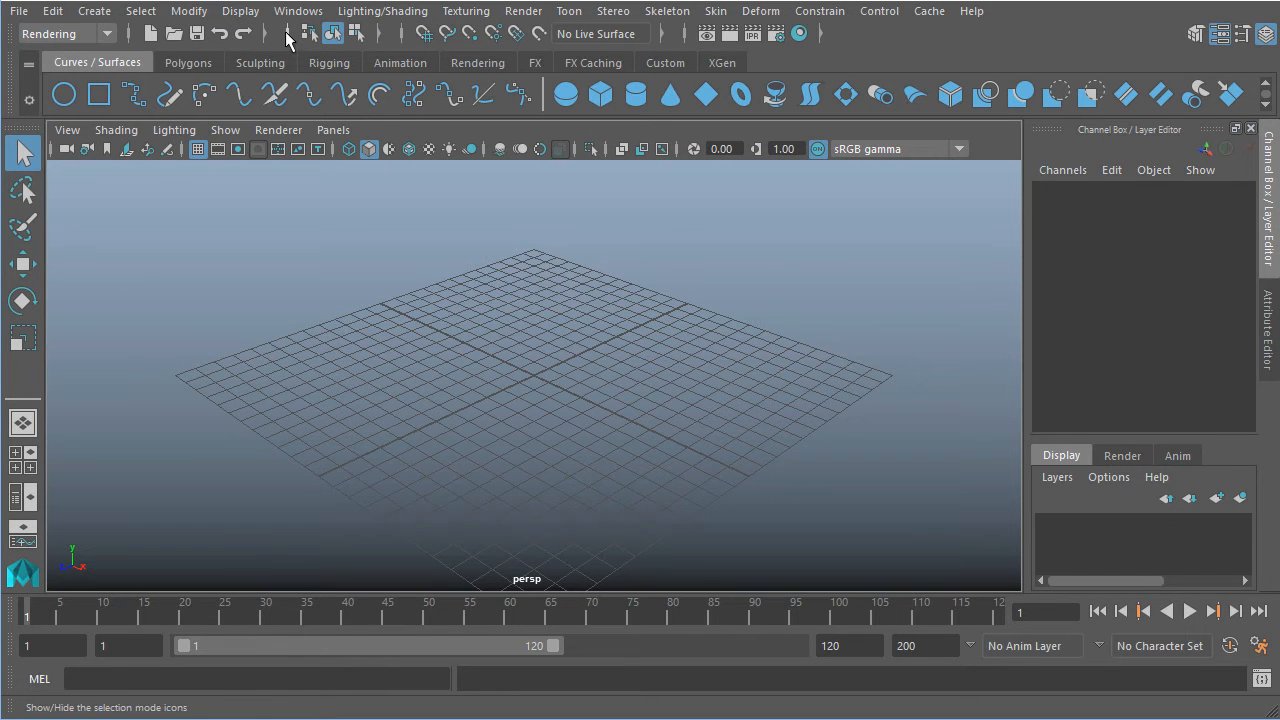
pyautogui.click(288, 38)
pyautogui.click(287, 40)
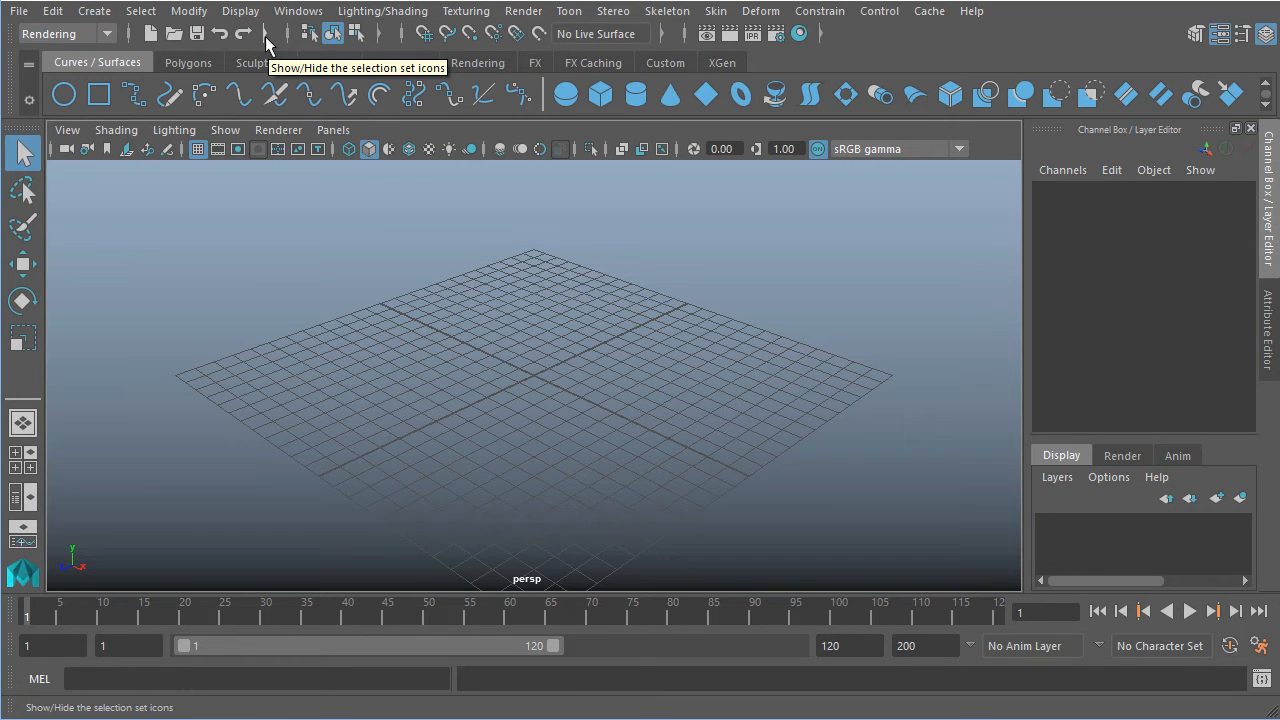
# Hide the snapping icons and show the selection mask icons on the status line.
pyautogui.click(398, 34)
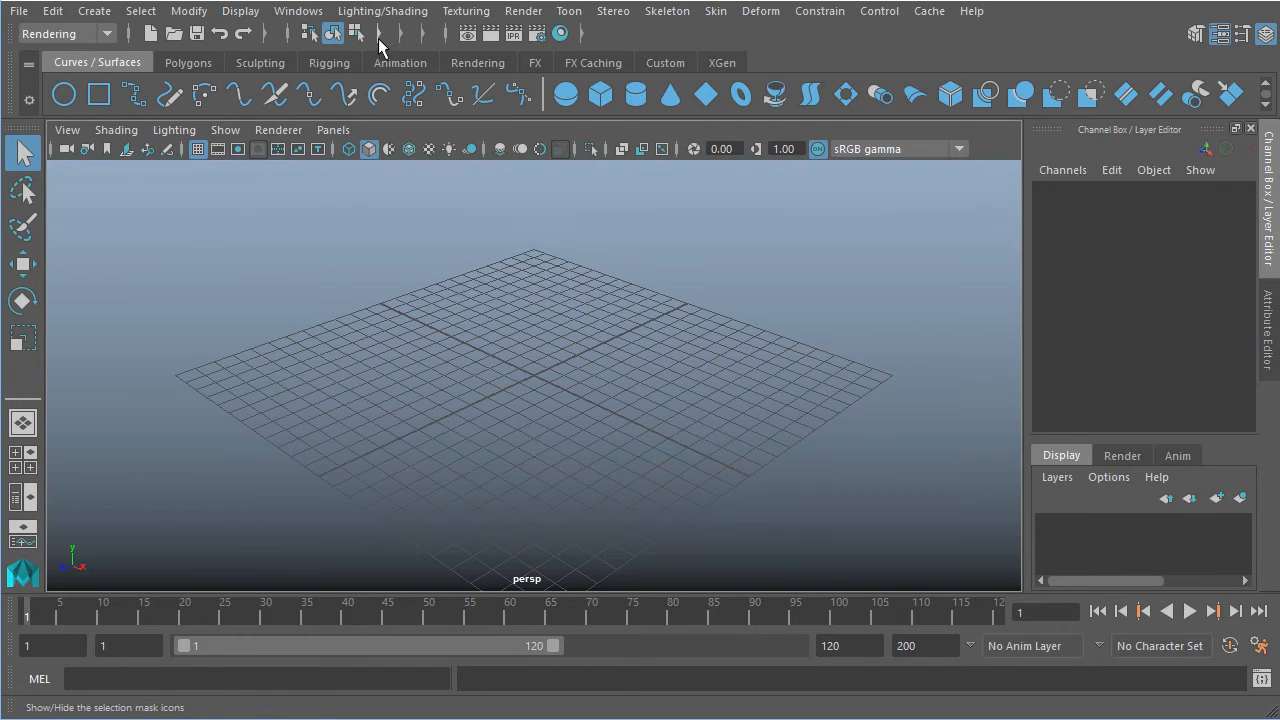
pyautogui.click(379, 36)
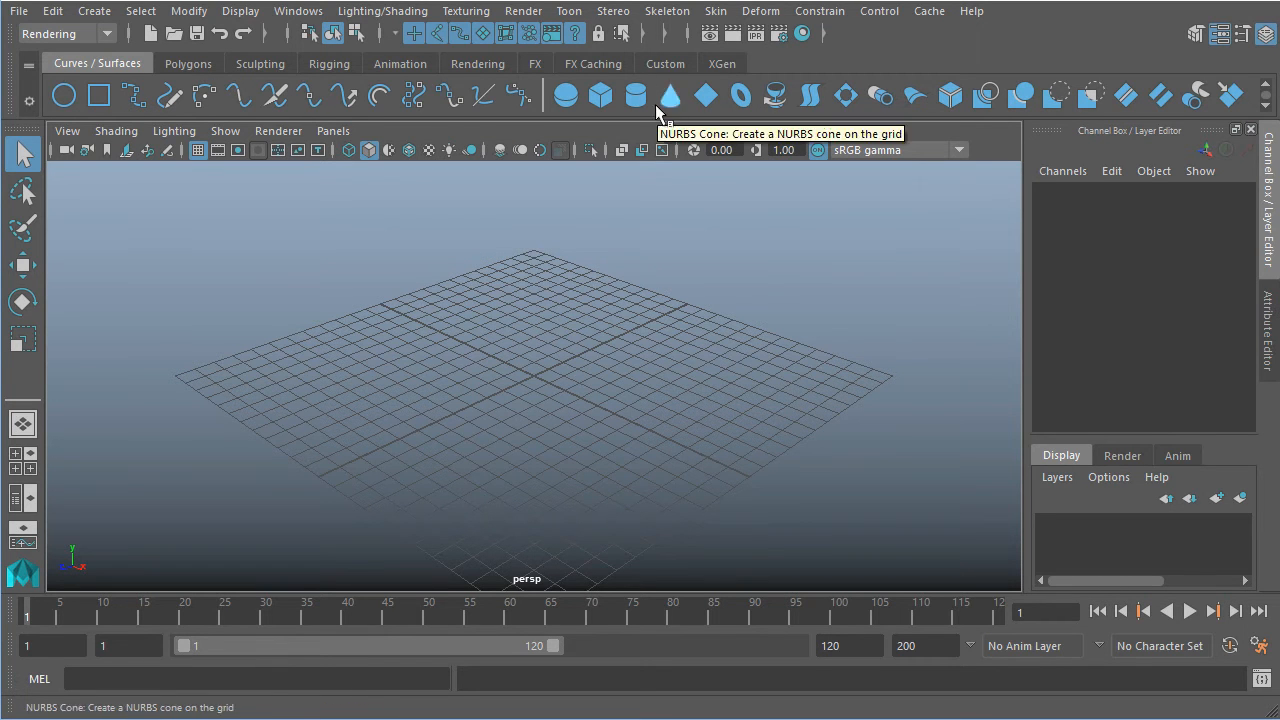
# Switch to the Polygons shelf and the Modeling menu set, and display the Mesh commands.
pyautogui.click(199, 66)
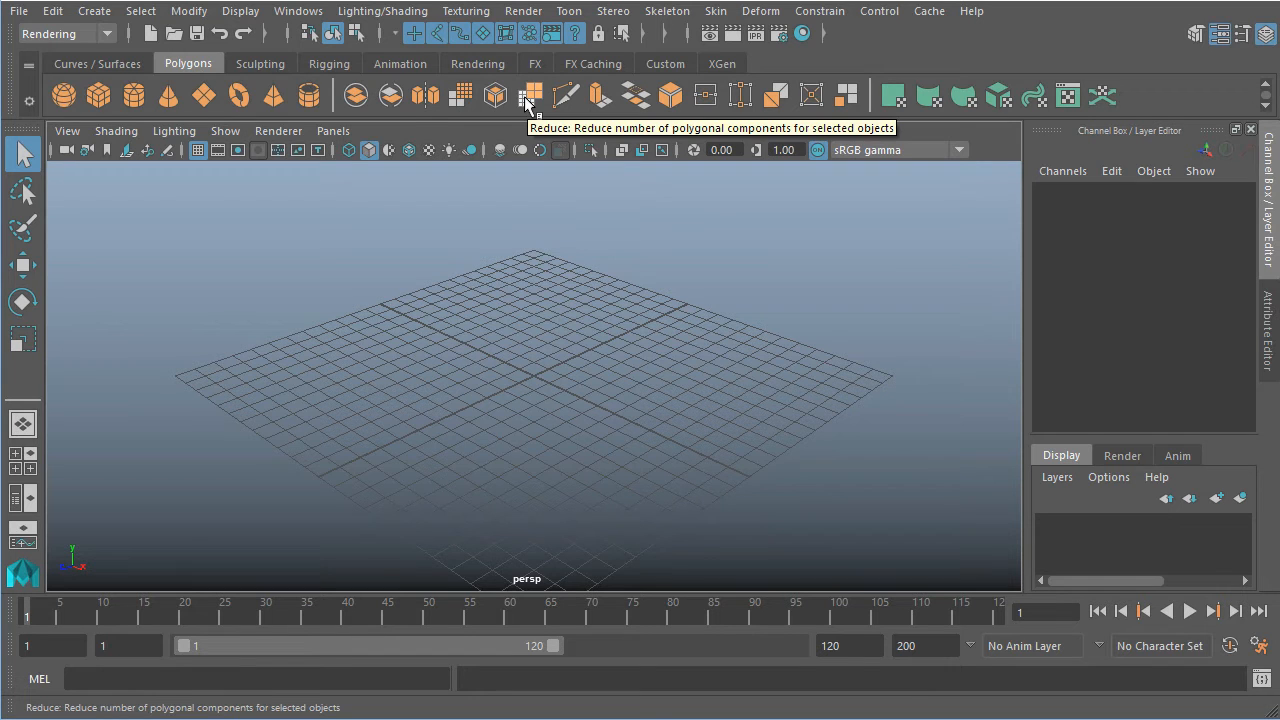
pyautogui.click(60, 34)
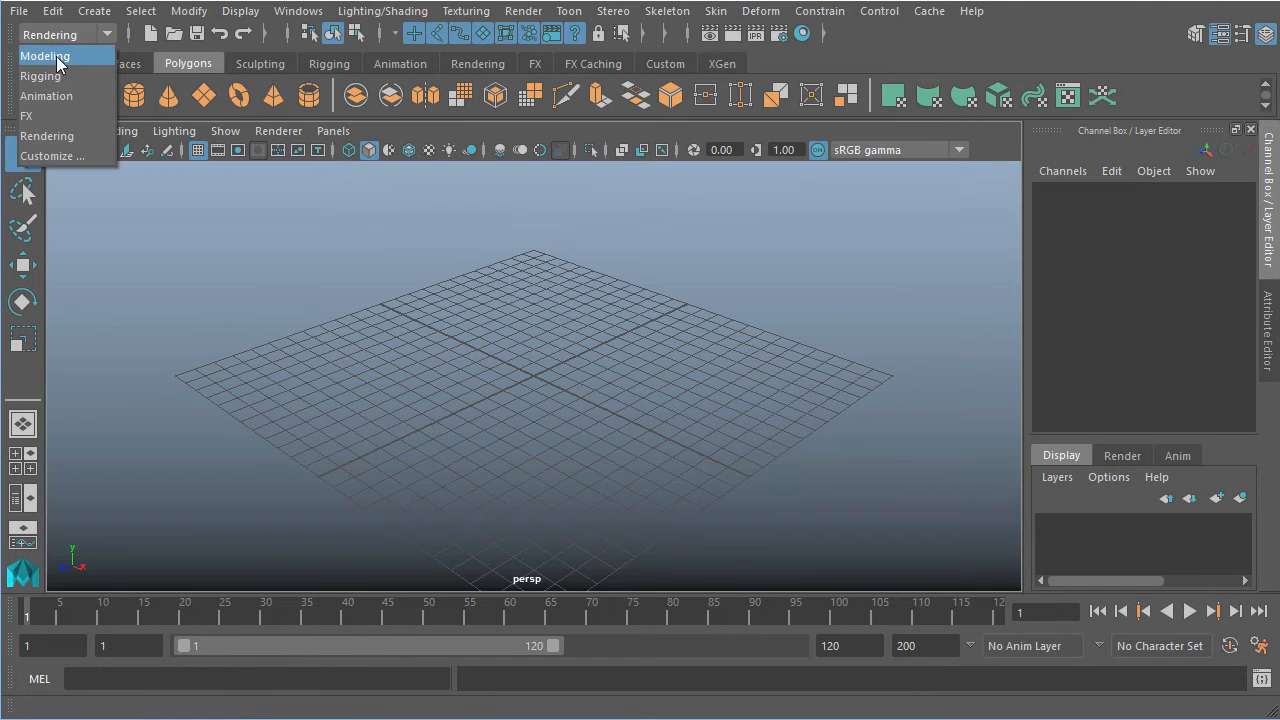
pyautogui.click(55, 55)
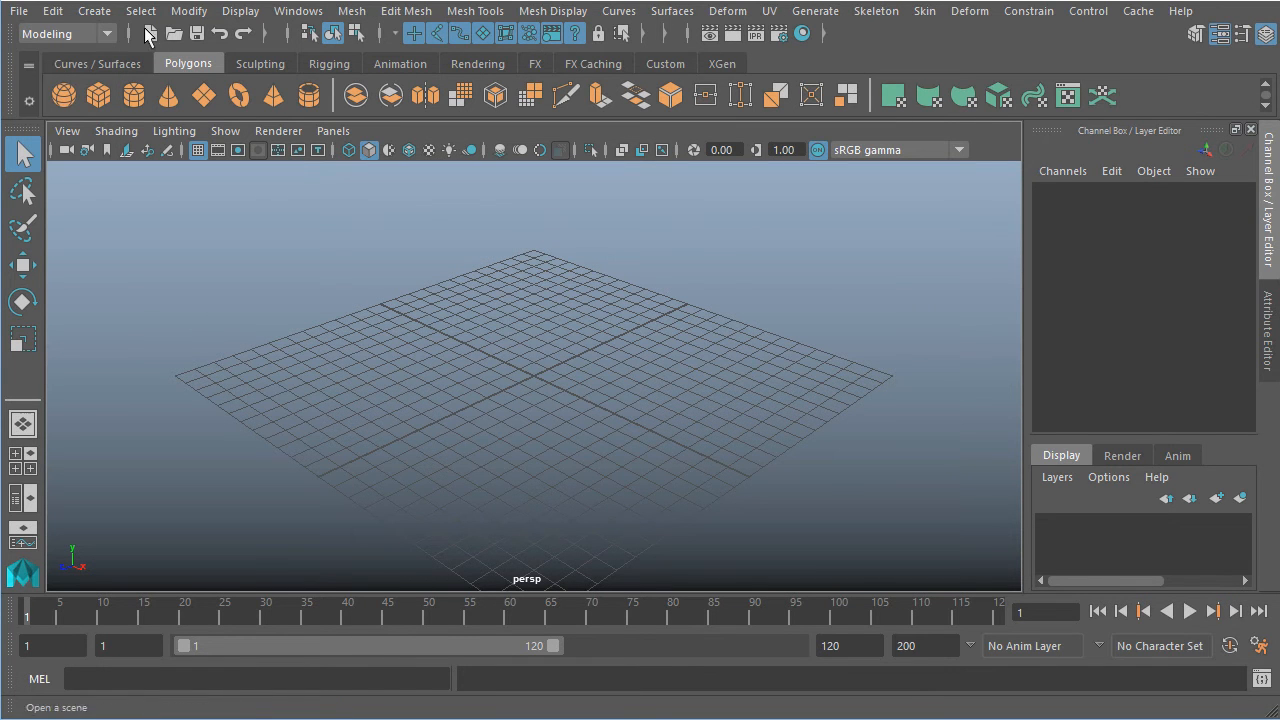
pyautogui.click(352, 11)
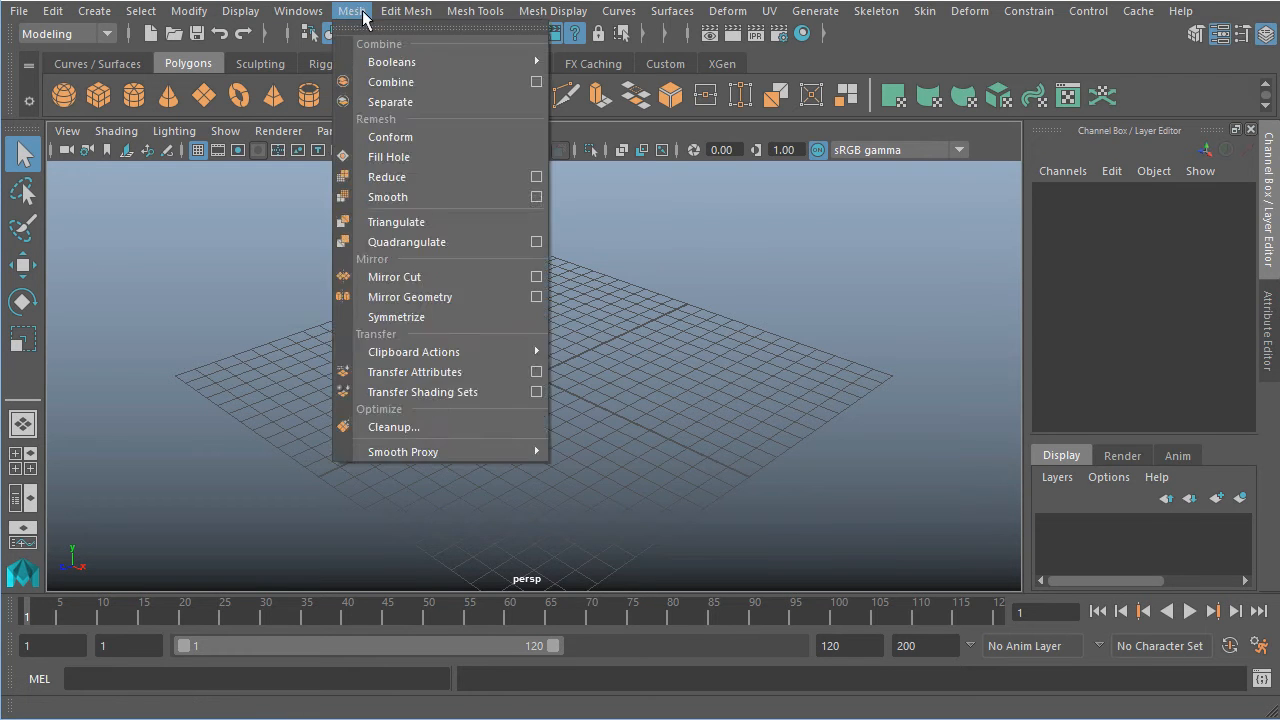
# Browse the Modeling menu set's Mesh Tools and Surfaces commands, then dismiss them.
pyautogui.moveTo(398, 14)
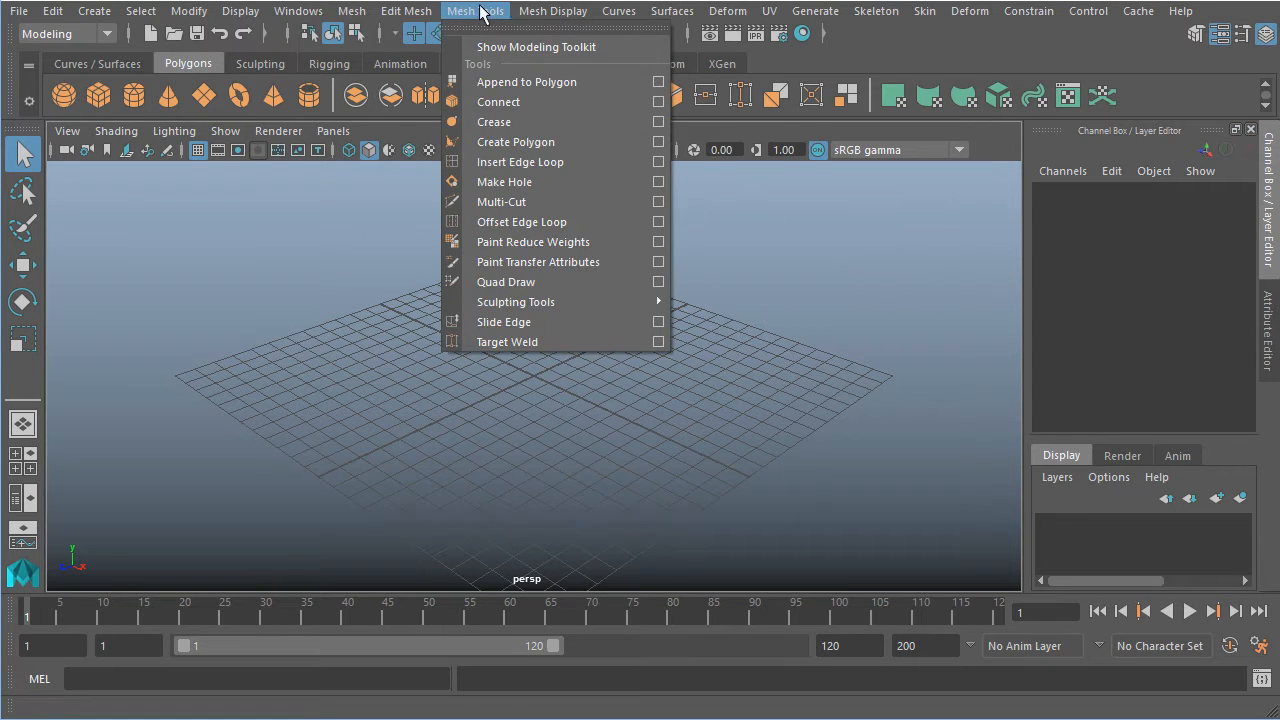
pyautogui.moveTo(358, 11)
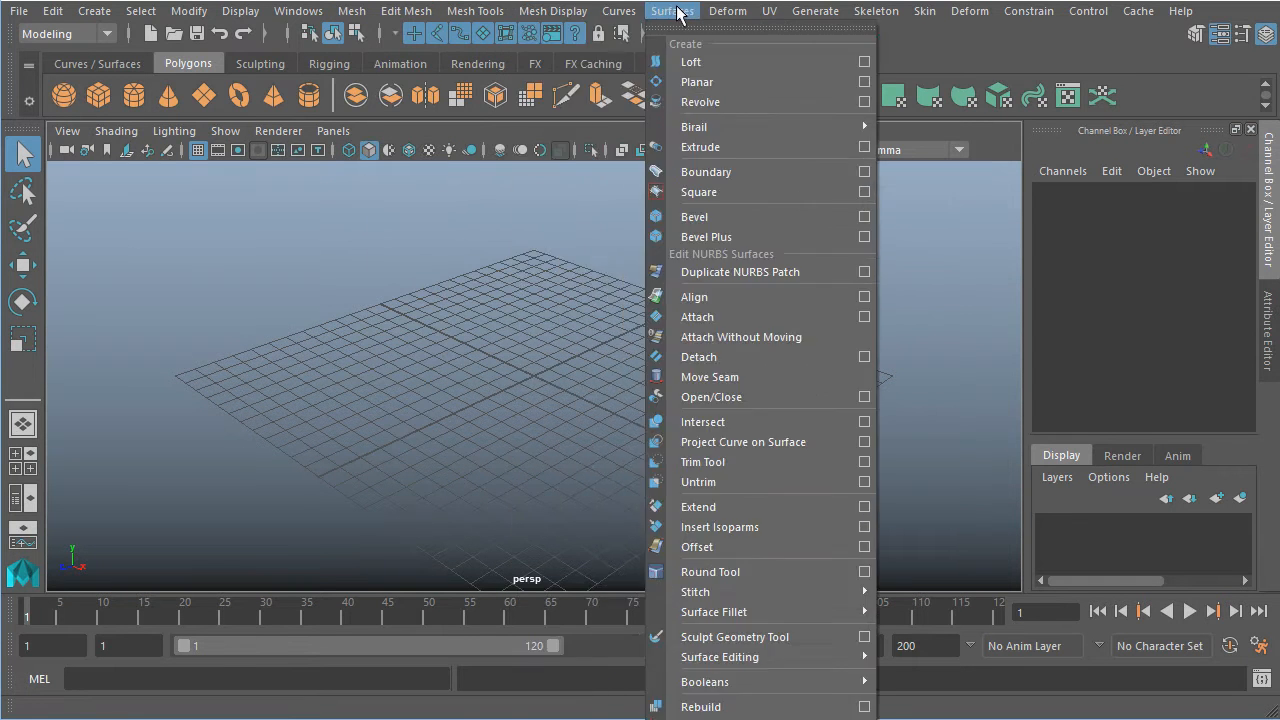
pyautogui.click(690, 12)
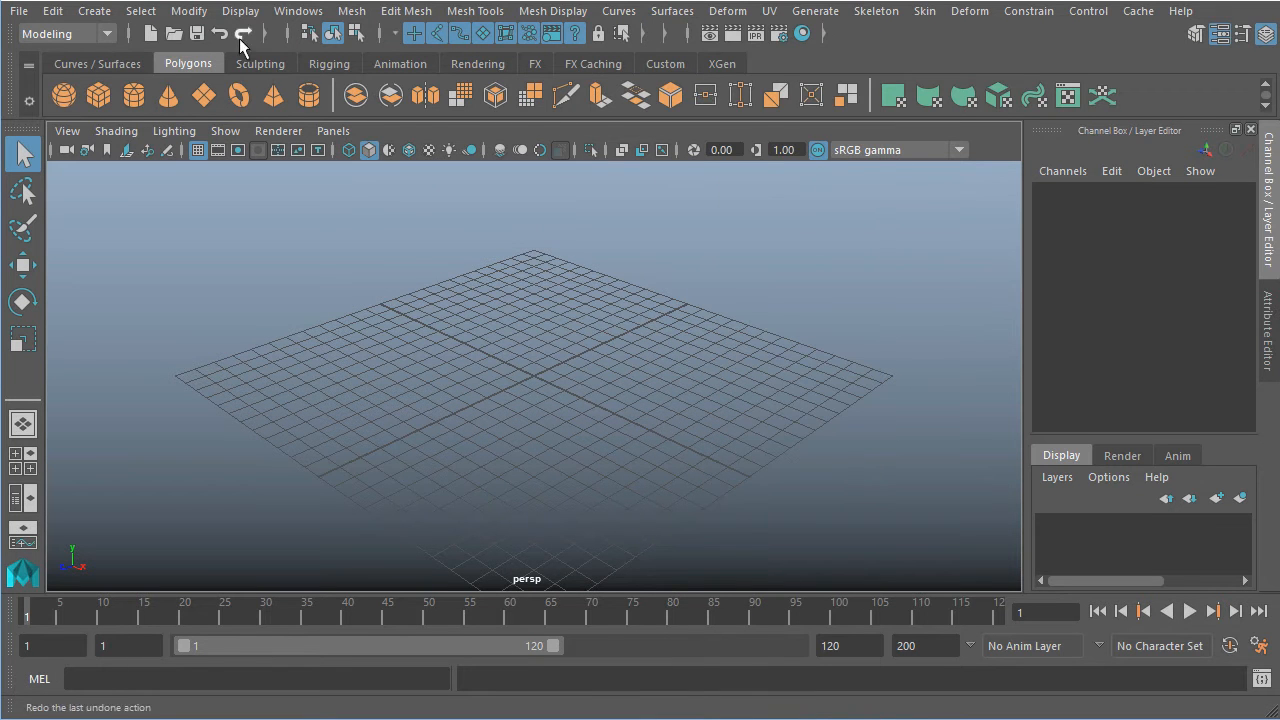
# Look through the tools on the Sculpting, Rigging, Animation, Rendering, FX Caching and Custom shelves.
pyautogui.click(260, 63)
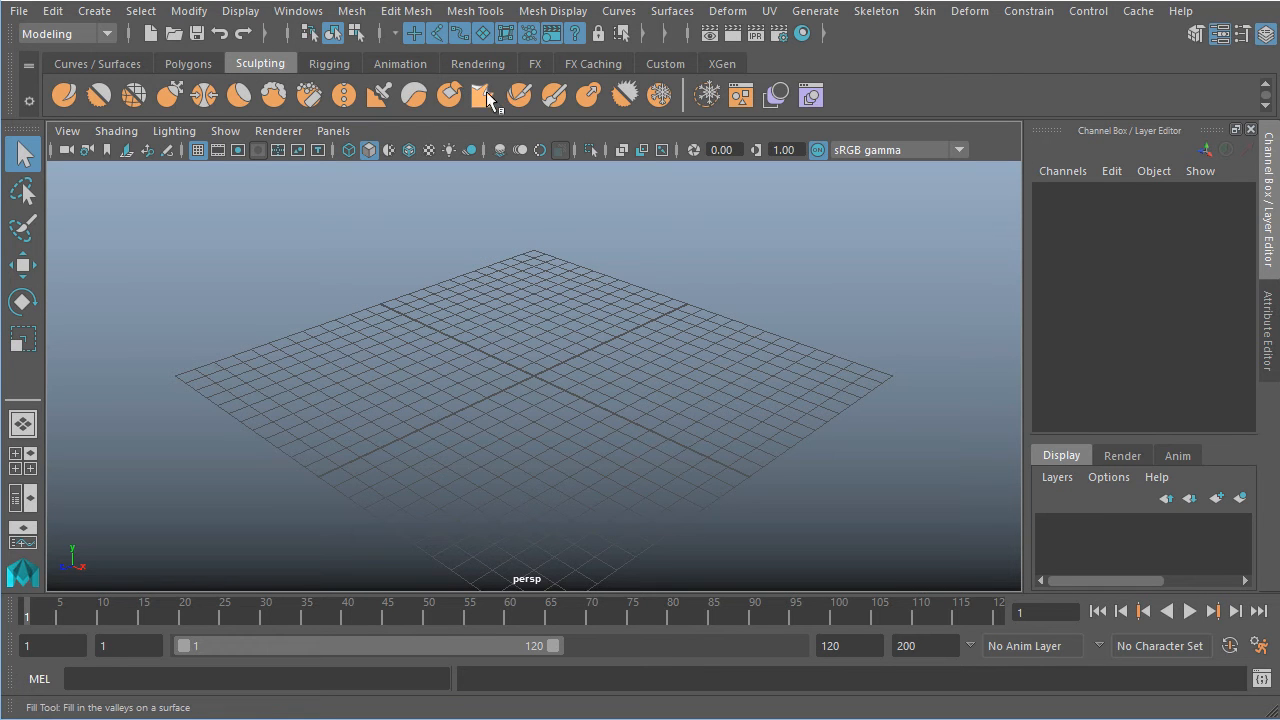
pyautogui.click(345, 64)
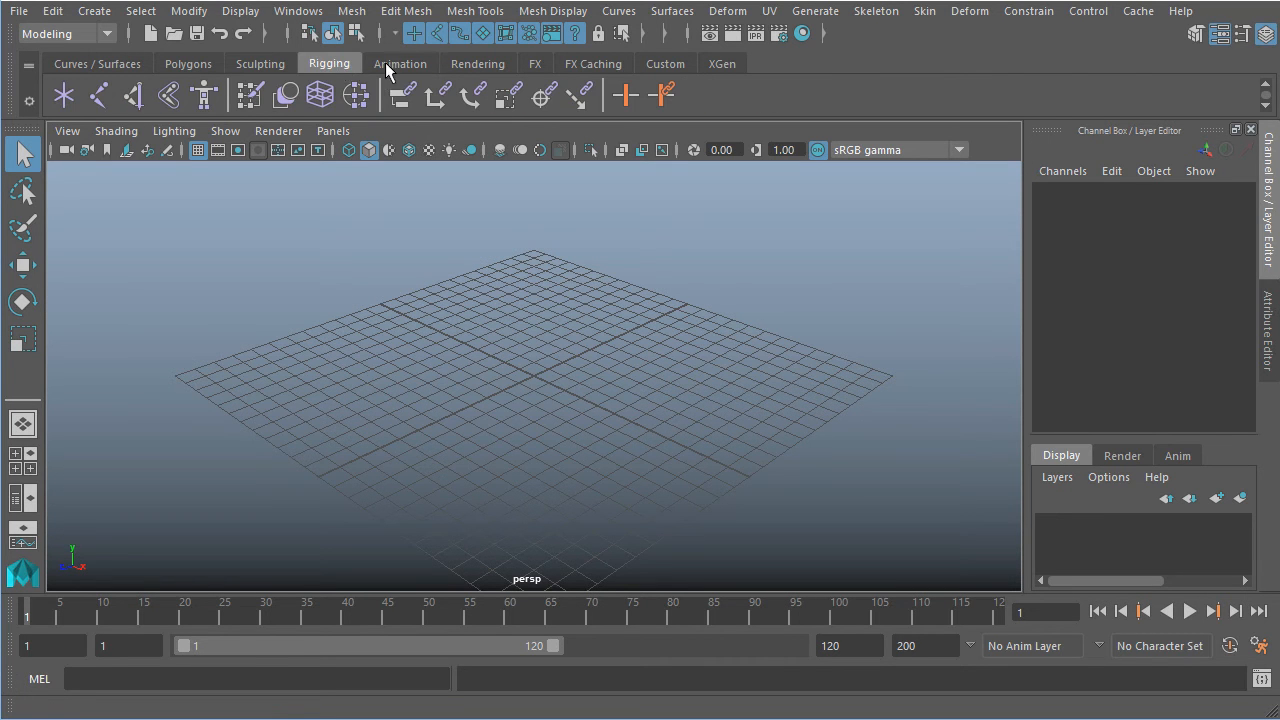
pyautogui.click(386, 65)
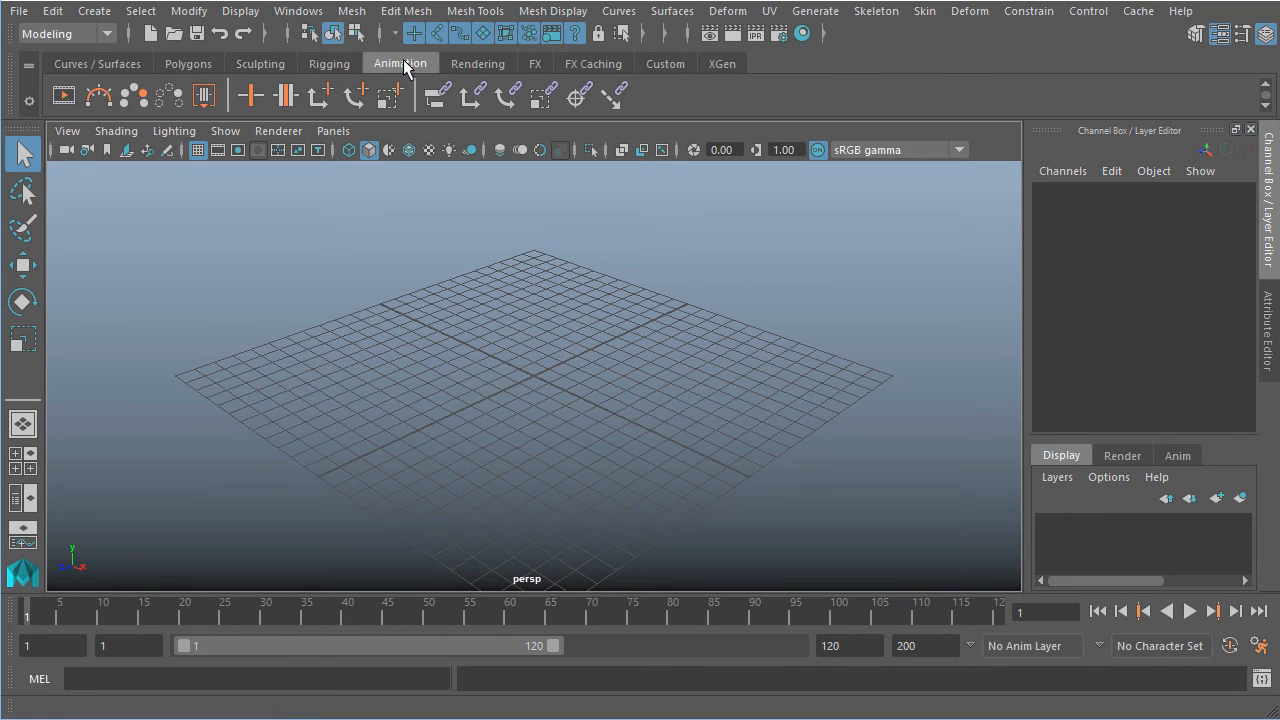
pyautogui.click(476, 62)
pyautogui.click(595, 62)
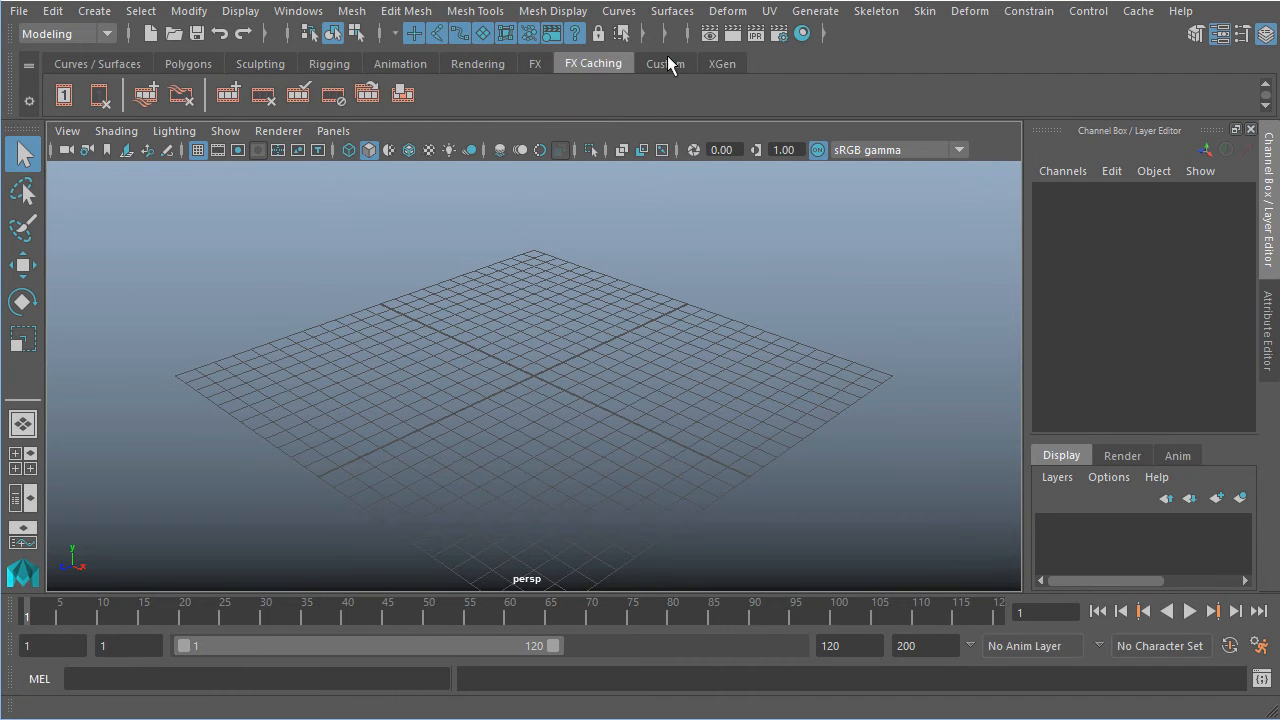
pyautogui.click(670, 63)
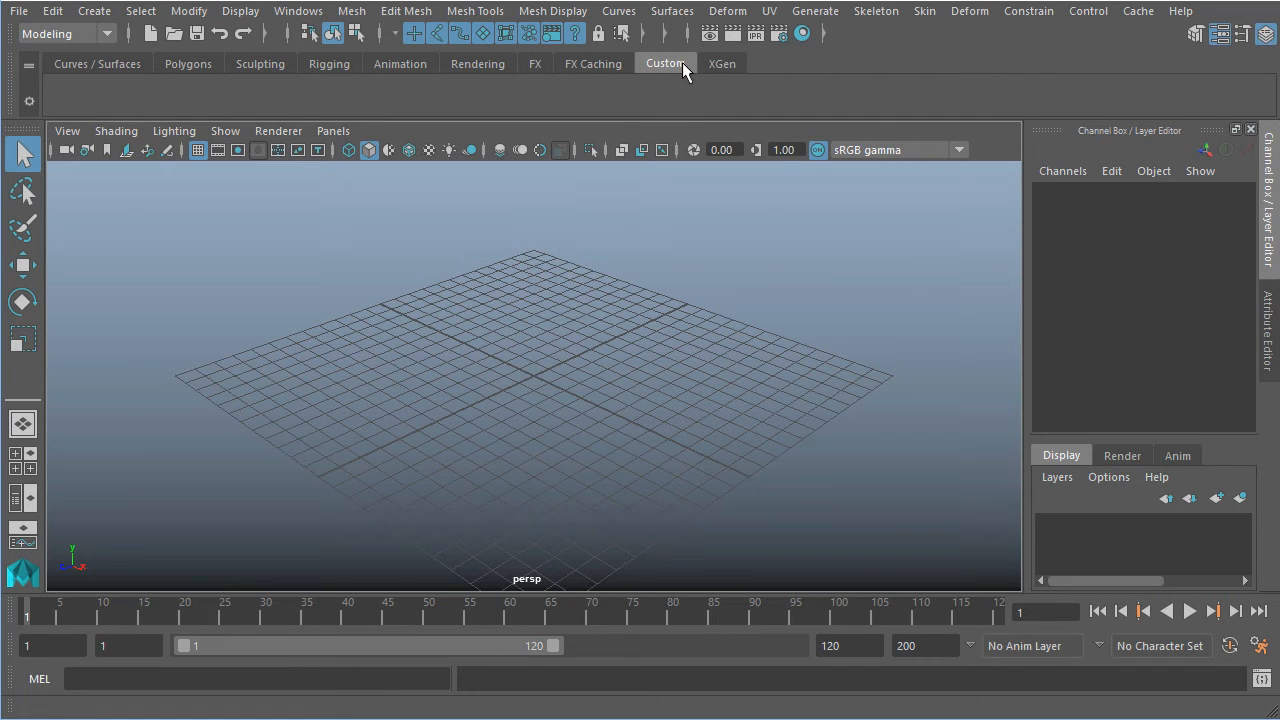
# Display the Rendering shelf and switch the menu set to Rendering.
pyautogui.click(488, 62)
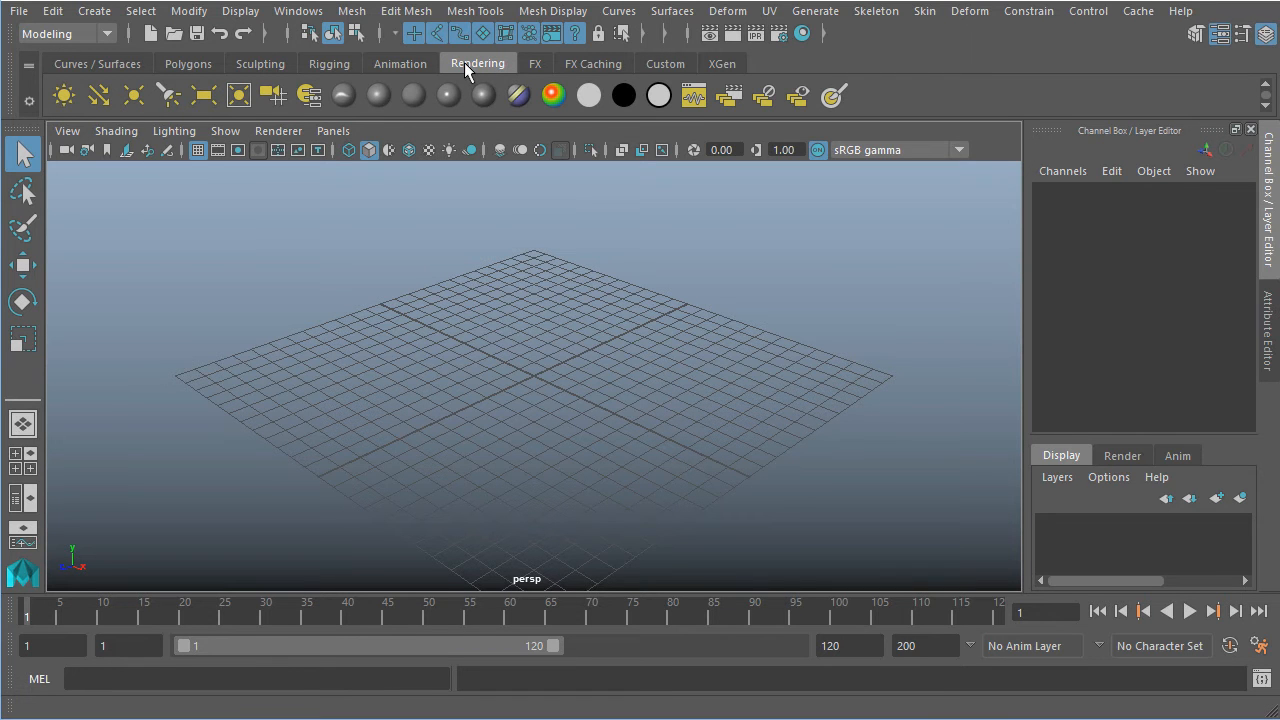
pyautogui.click(50, 33)
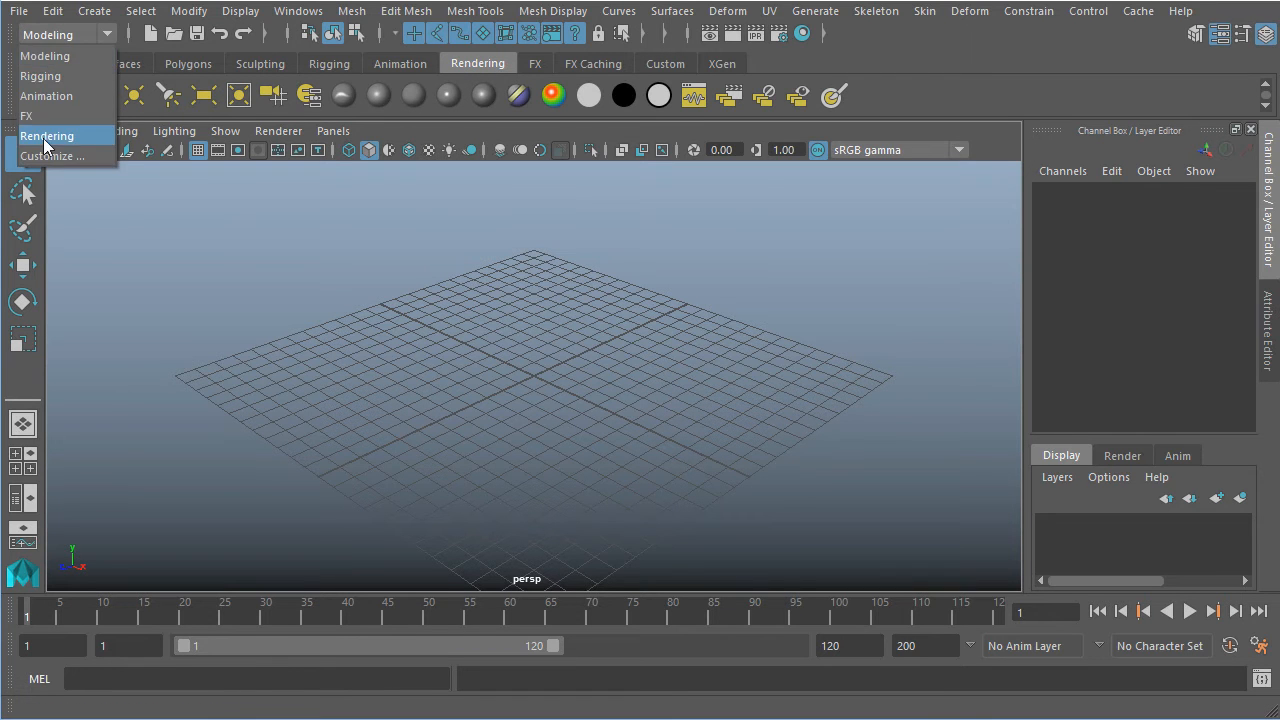
pyautogui.click(42, 136)
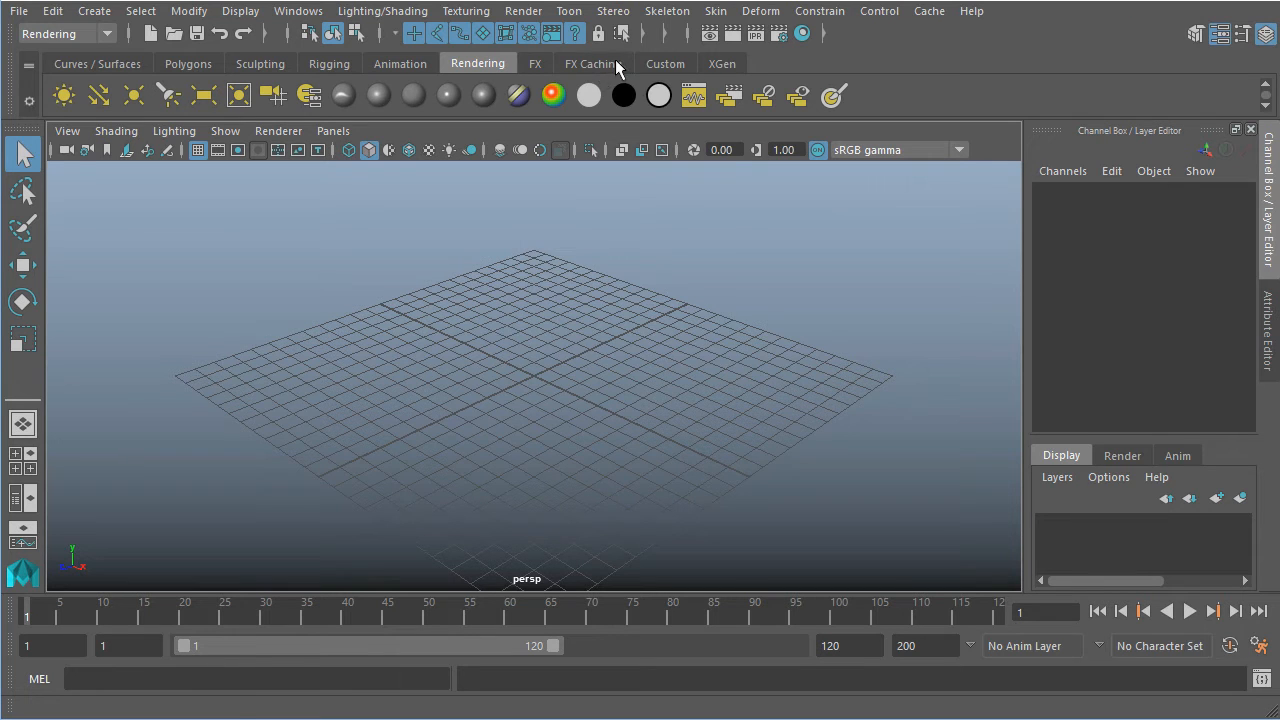
# Add the Render Settings command to the Rendering shelf as a new shelf button.
pyautogui.click(523, 11)
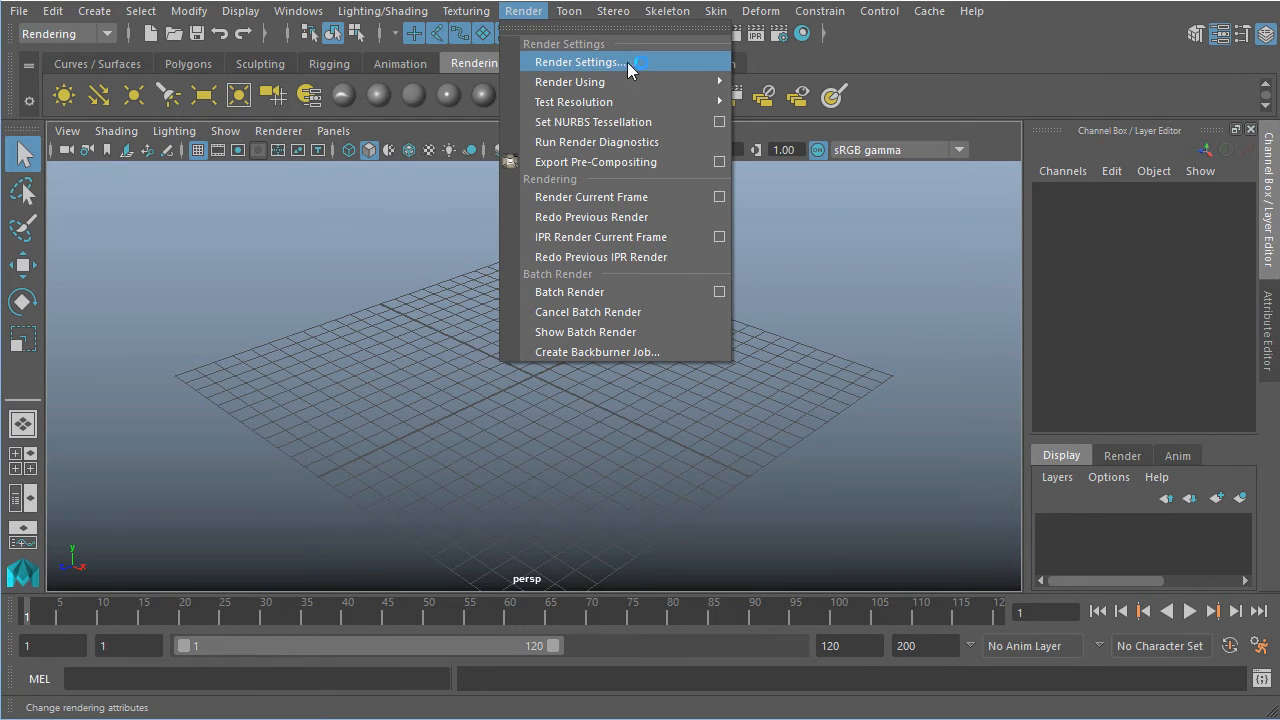
pyautogui.click(936, 116)
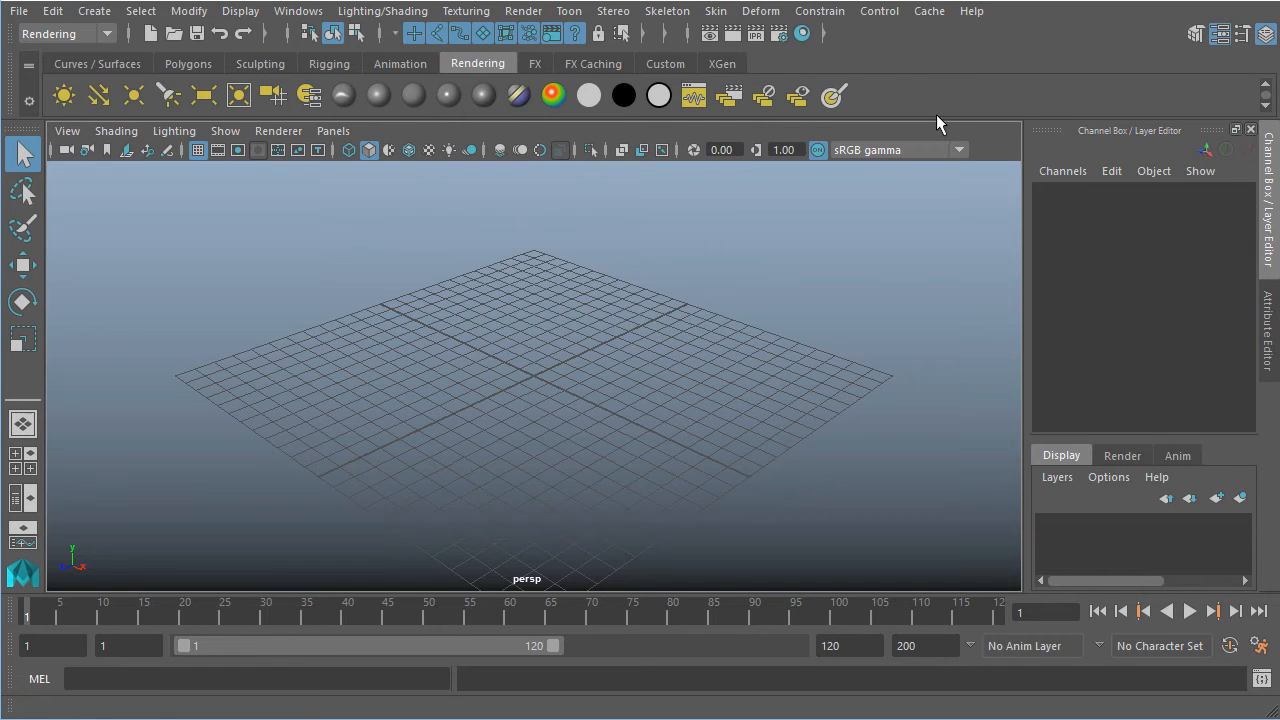
pyautogui.click(522, 11)
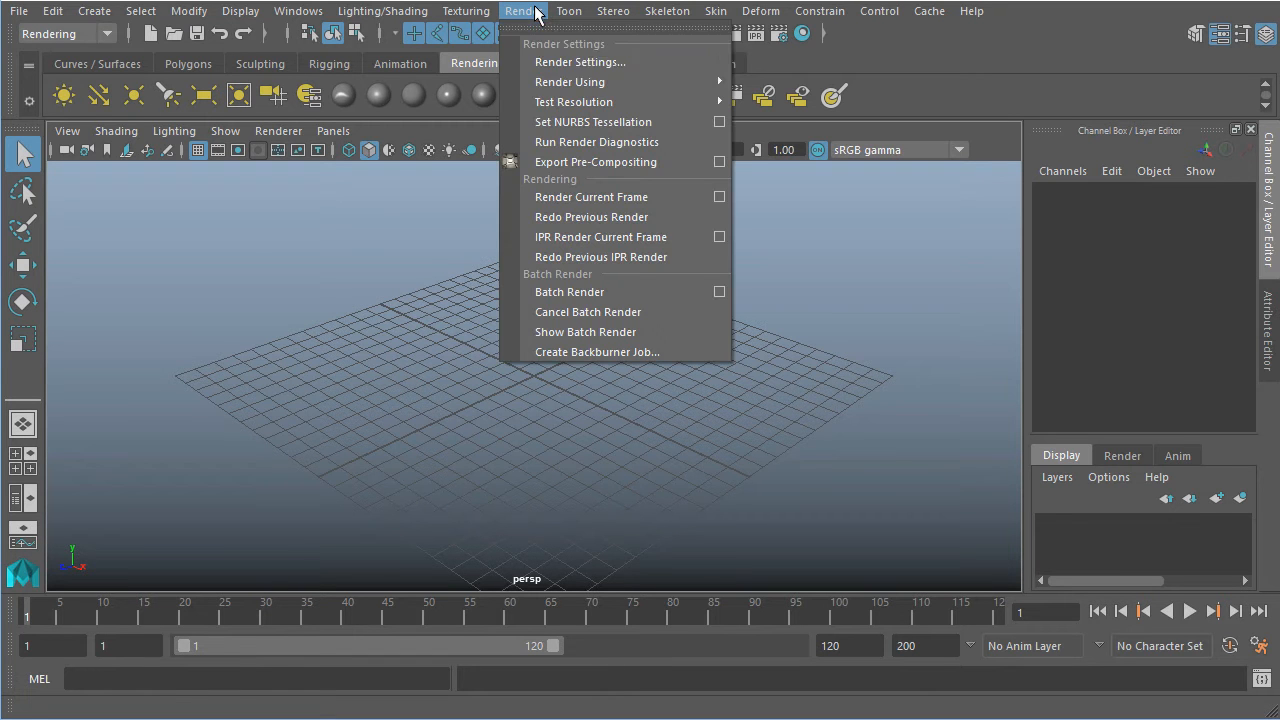
pyautogui.keyDown('ctrl'); pyautogui.keyDown('shift'); pyautogui.click(584, 60); pyautogui.keyUp('shift'); pyautogui.keyUp('ctrl')
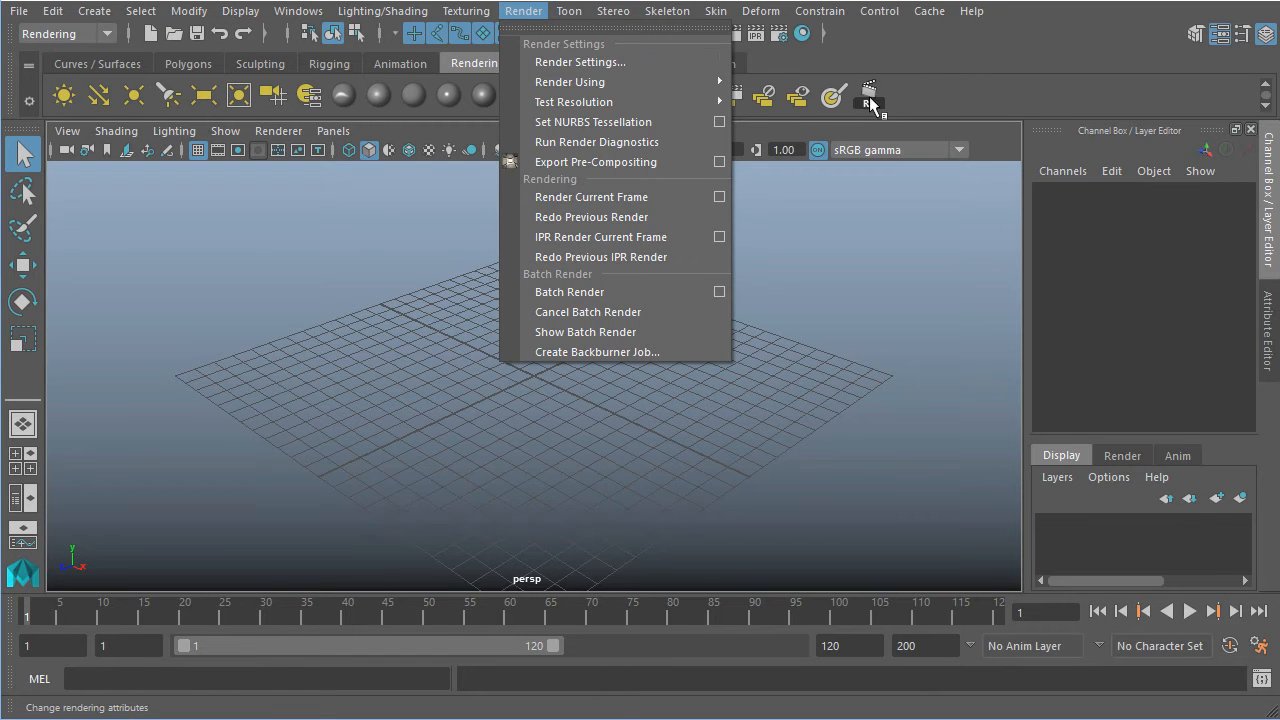
pyautogui.click(897, 95)
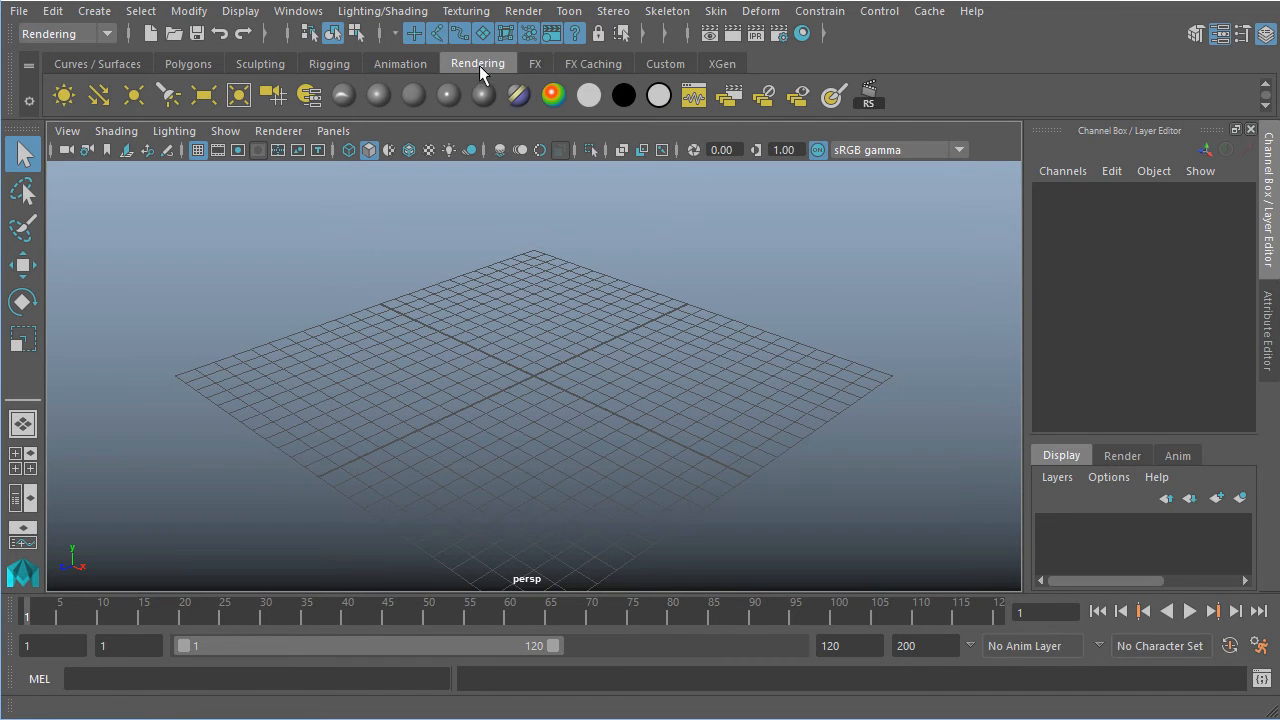
# Test the new RS shelf button by launching the Render Settings window, and close the window again.
pyautogui.click(886, 111)
pyautogui.moveTo(454, 149); pyautogui.dragTo(575, 26)
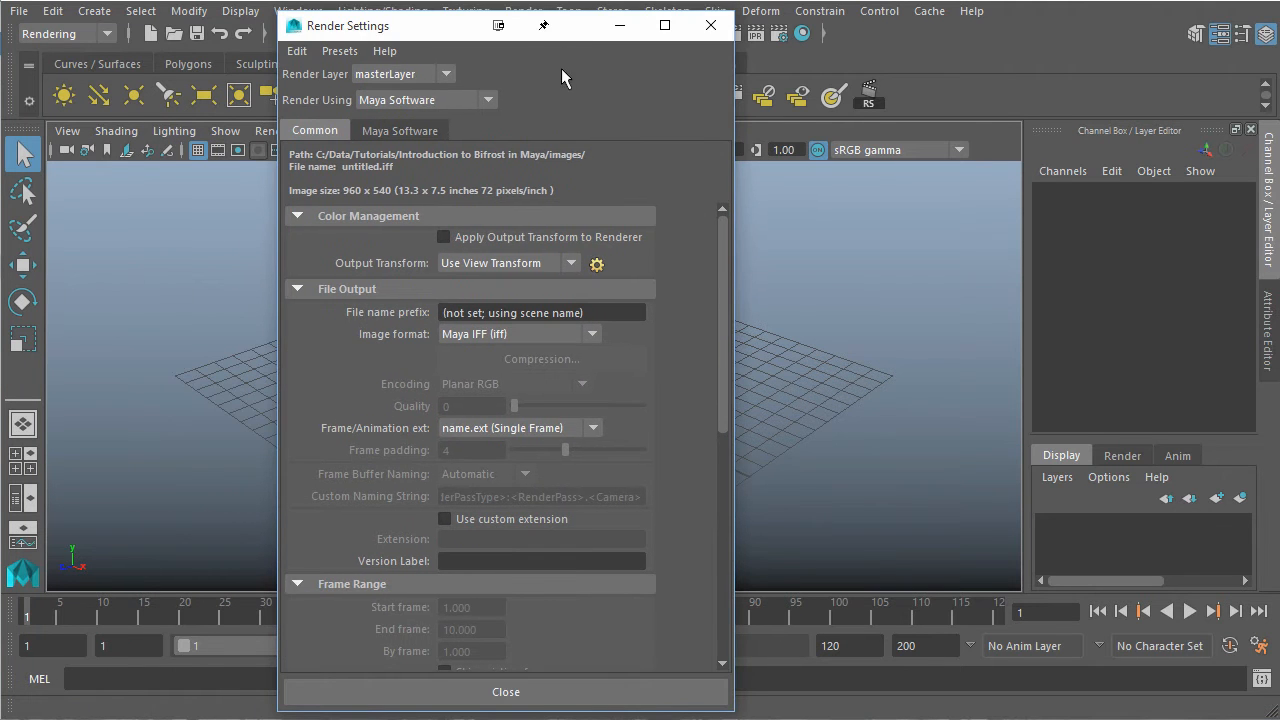
pyautogui.click(710, 25)
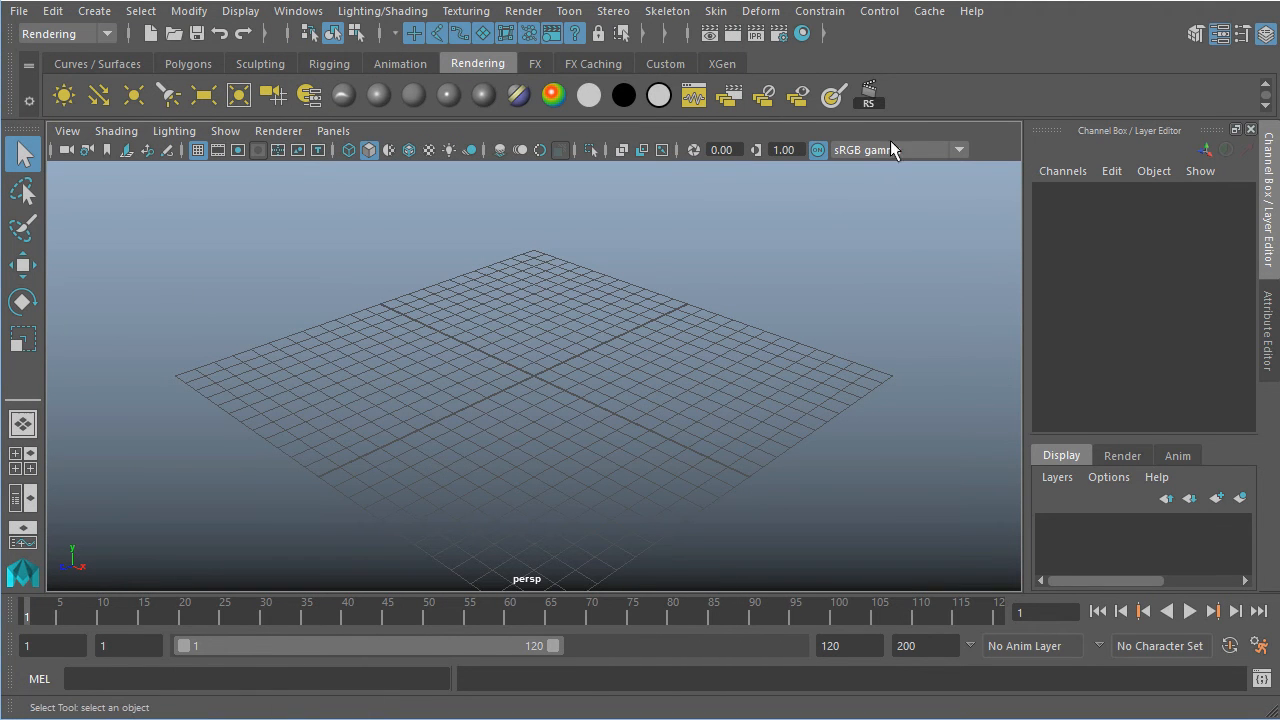
# Open the RS shelf button for editing, examine its MEL command in the Shelf Editor, and close the editor.
pyautogui.rightClick(875, 91)
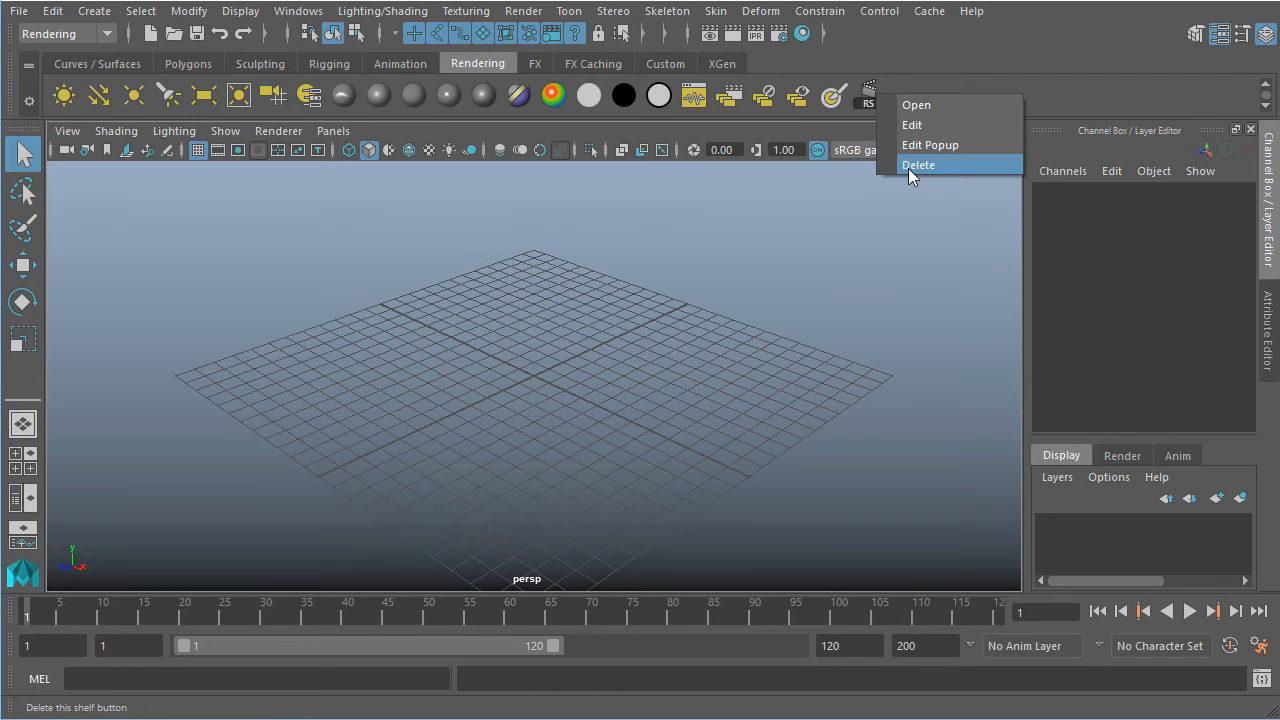
pyautogui.click(910, 126)
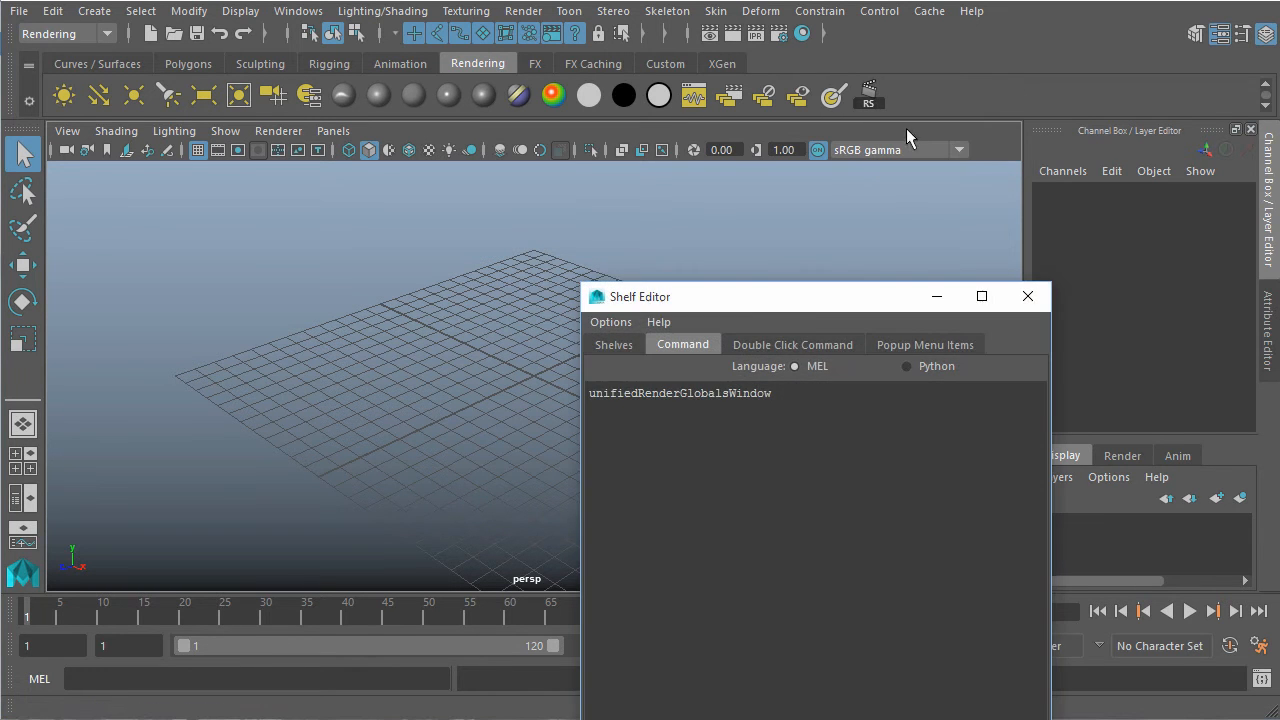
pyautogui.moveTo(712, 302); pyautogui.dragTo(555, 120)
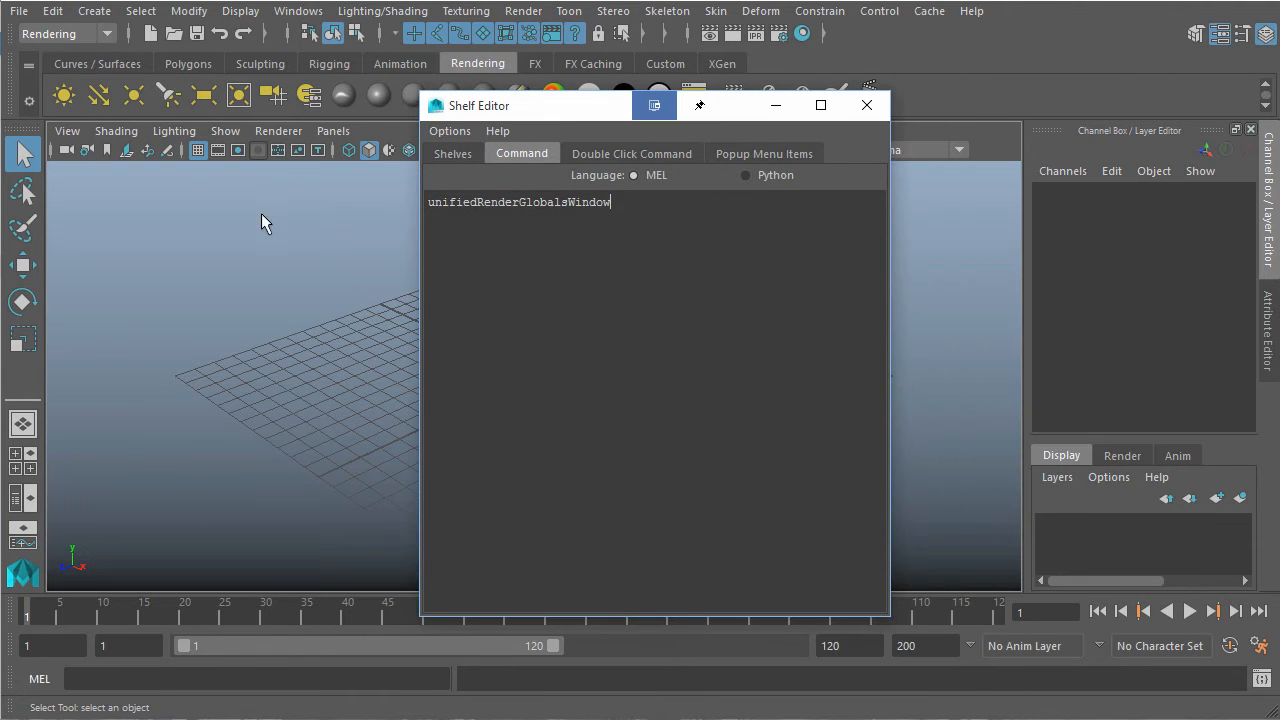
pyautogui.moveTo(663, 212); pyautogui.dragTo(431, 190)
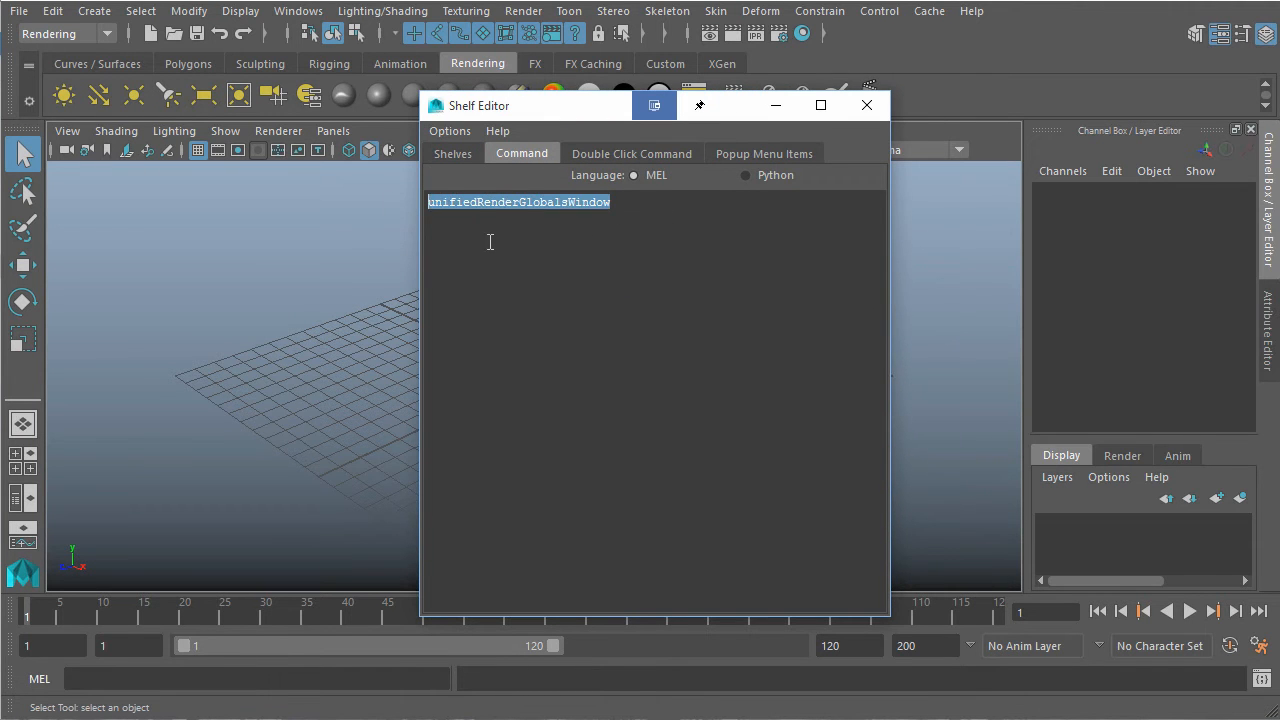
pyautogui.click(612, 225)
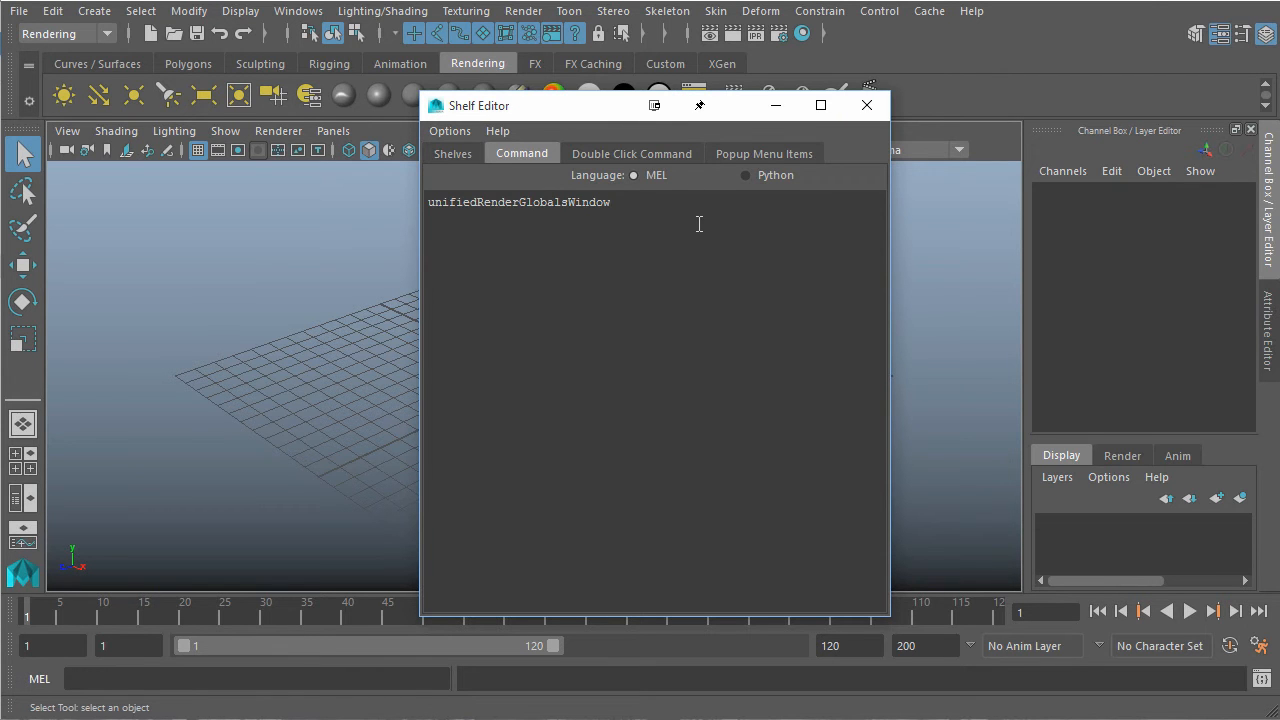
pyautogui.click(867, 105)
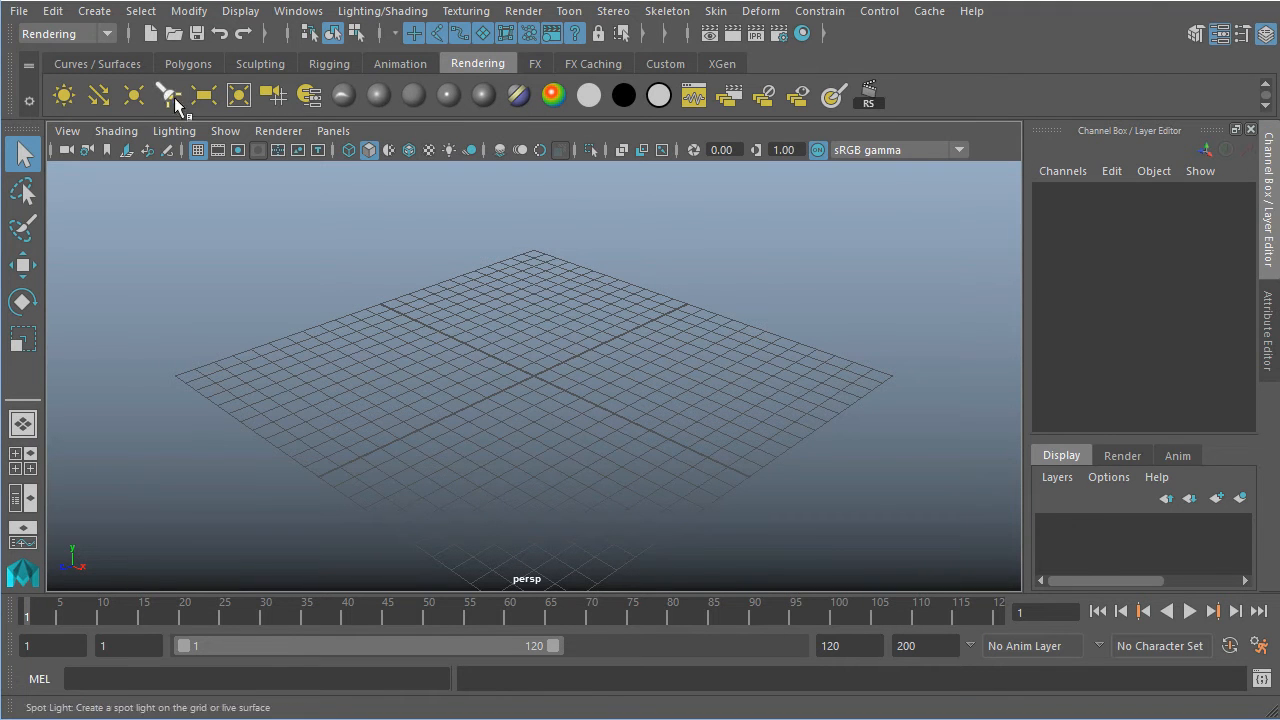
# Hide the shelf tabs and switch to the Polygons shelf through the shelf list.
pyautogui.click(29, 102)
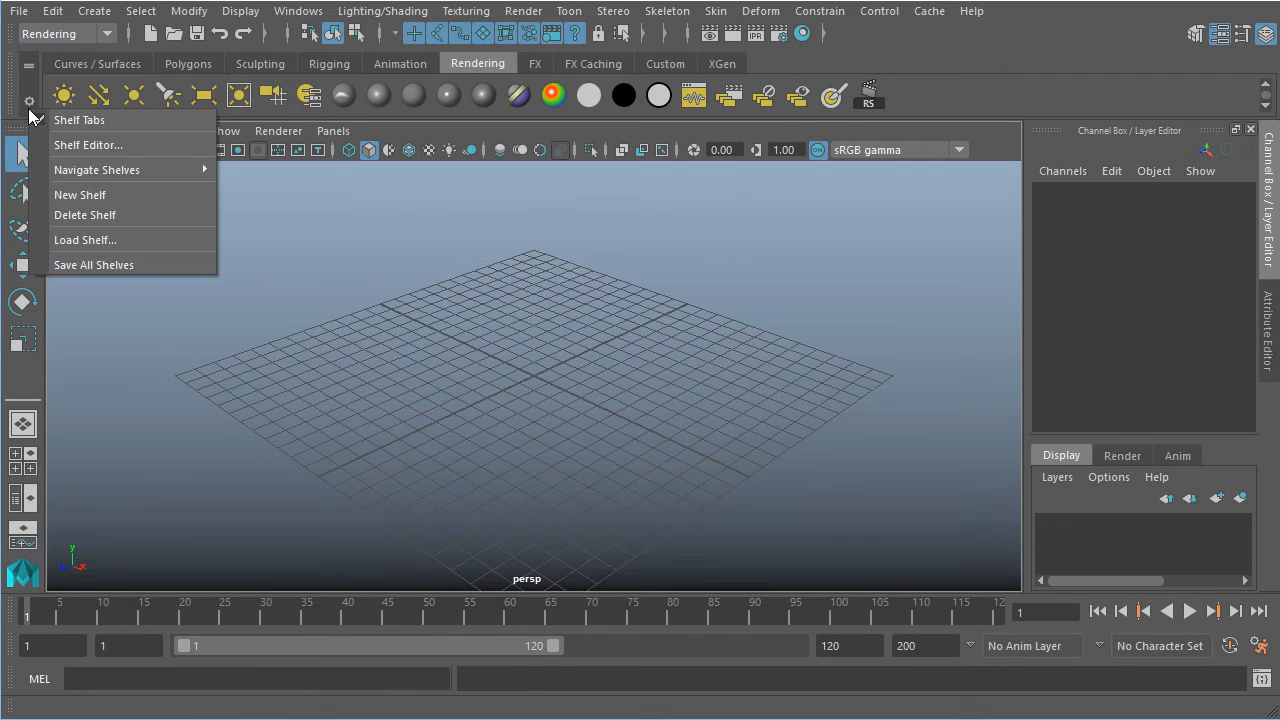
pyautogui.click(118, 120)
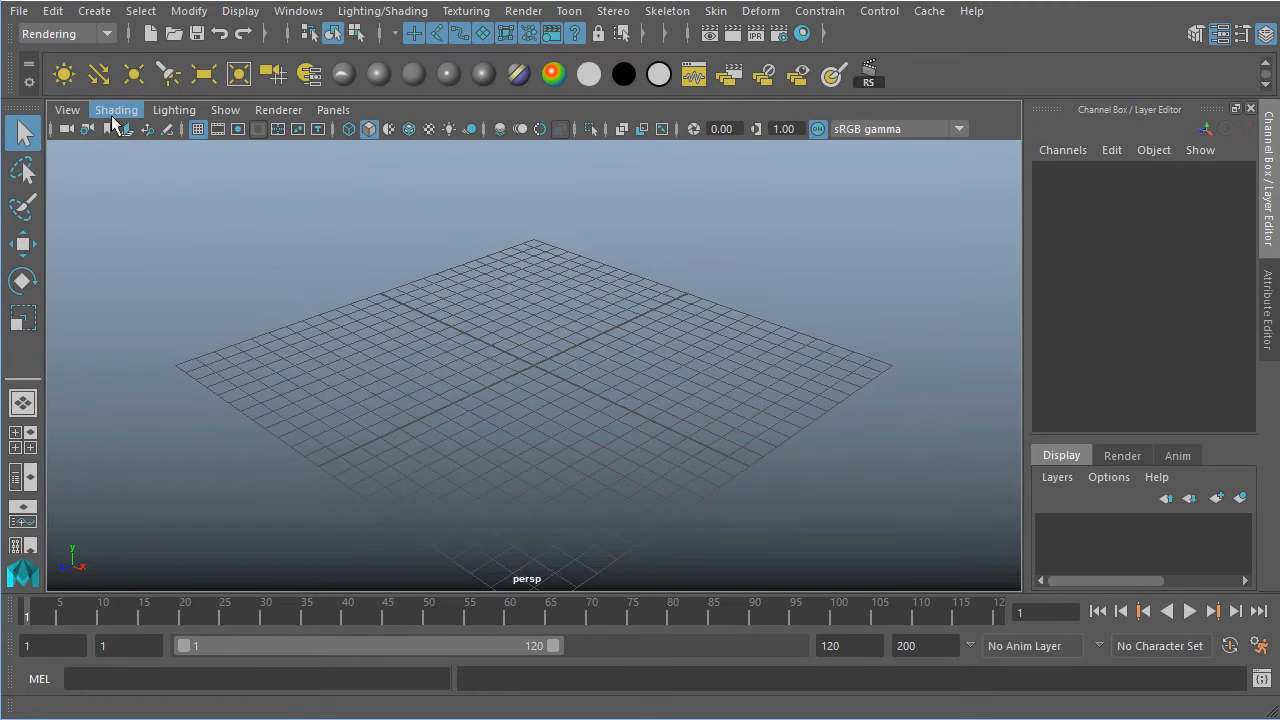
pyautogui.click(35, 62)
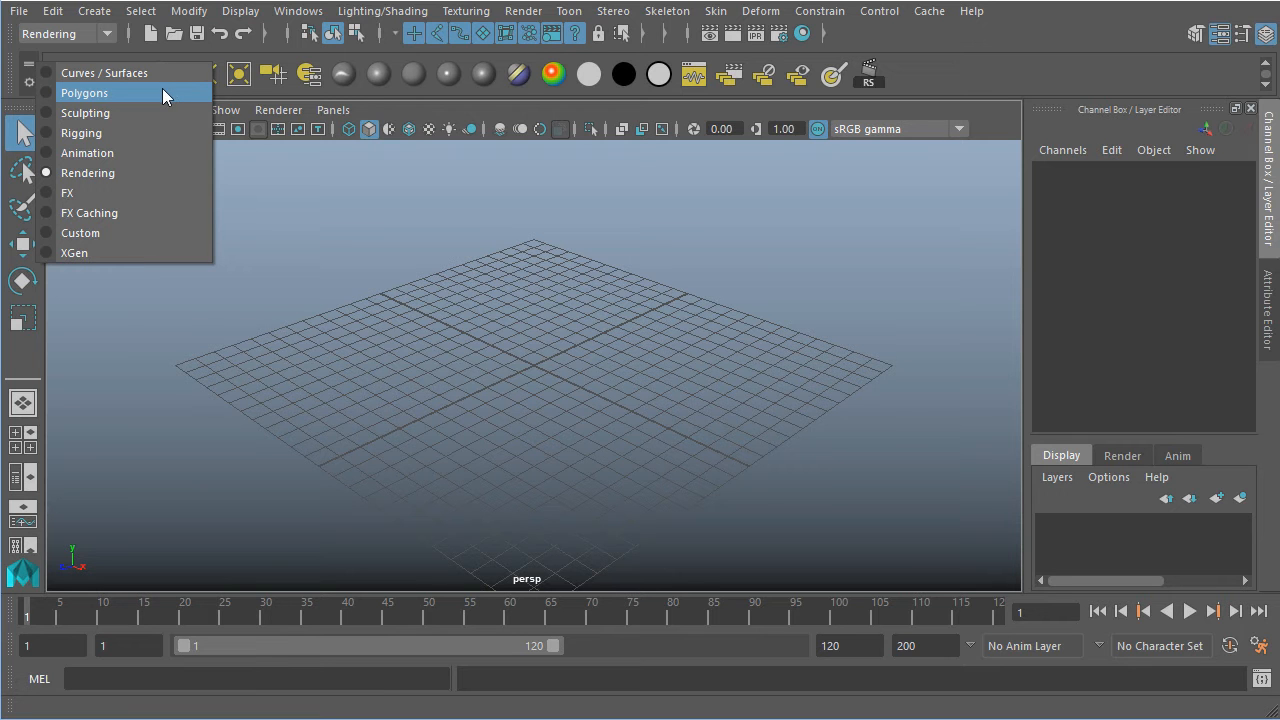
pyautogui.click(132, 98)
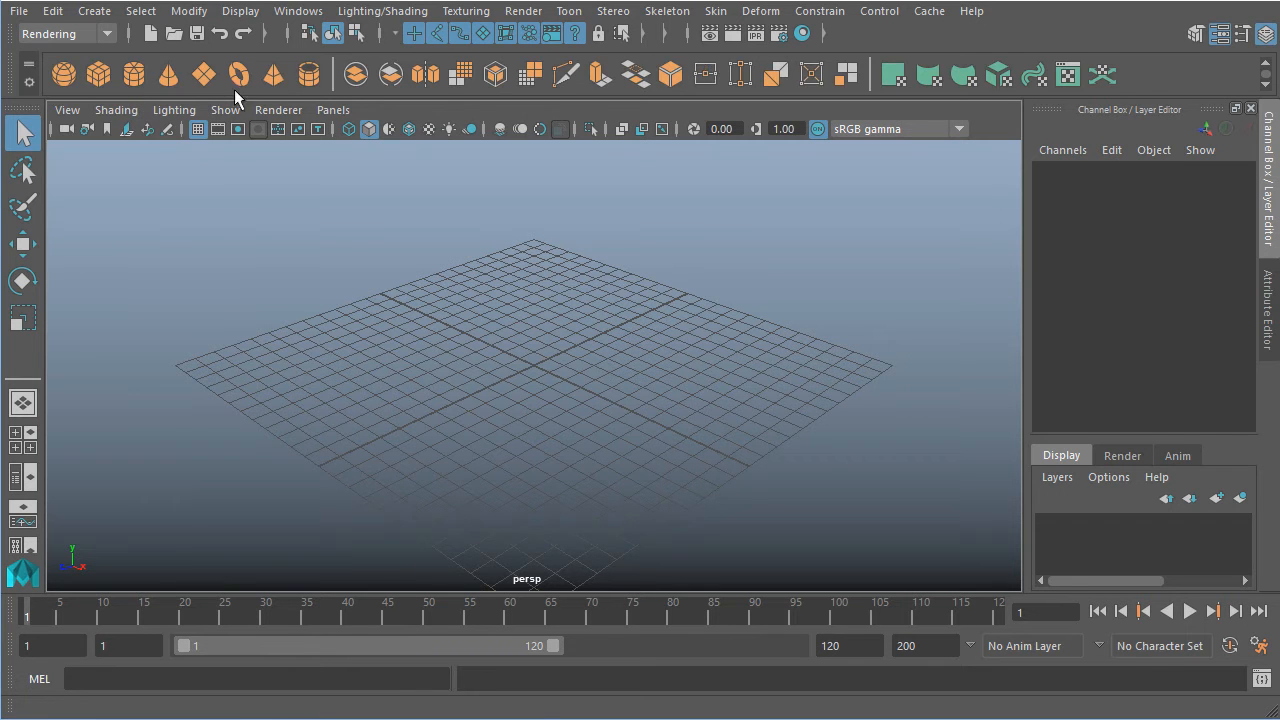
pyautogui.click(39, 69)
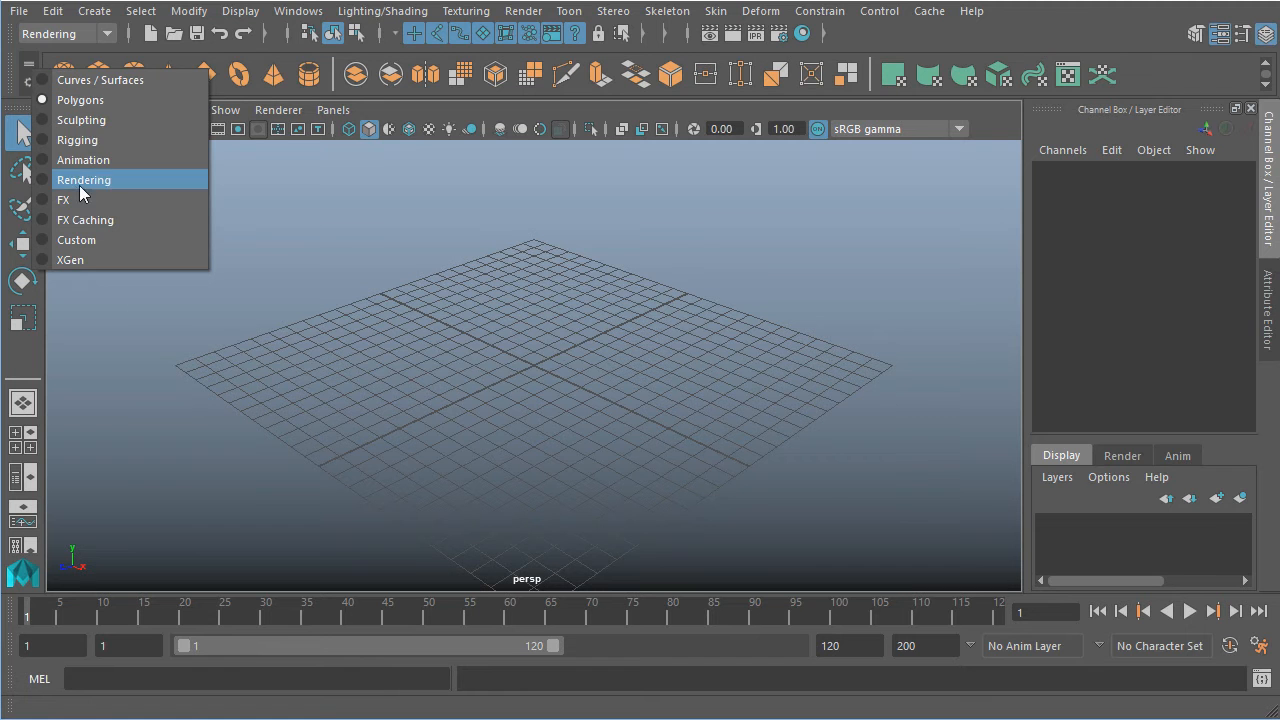
pyautogui.click(31, 62)
# Open the Shelf Editor from the shelf options and move its window clear for viewing.
pyautogui.click(29, 85)
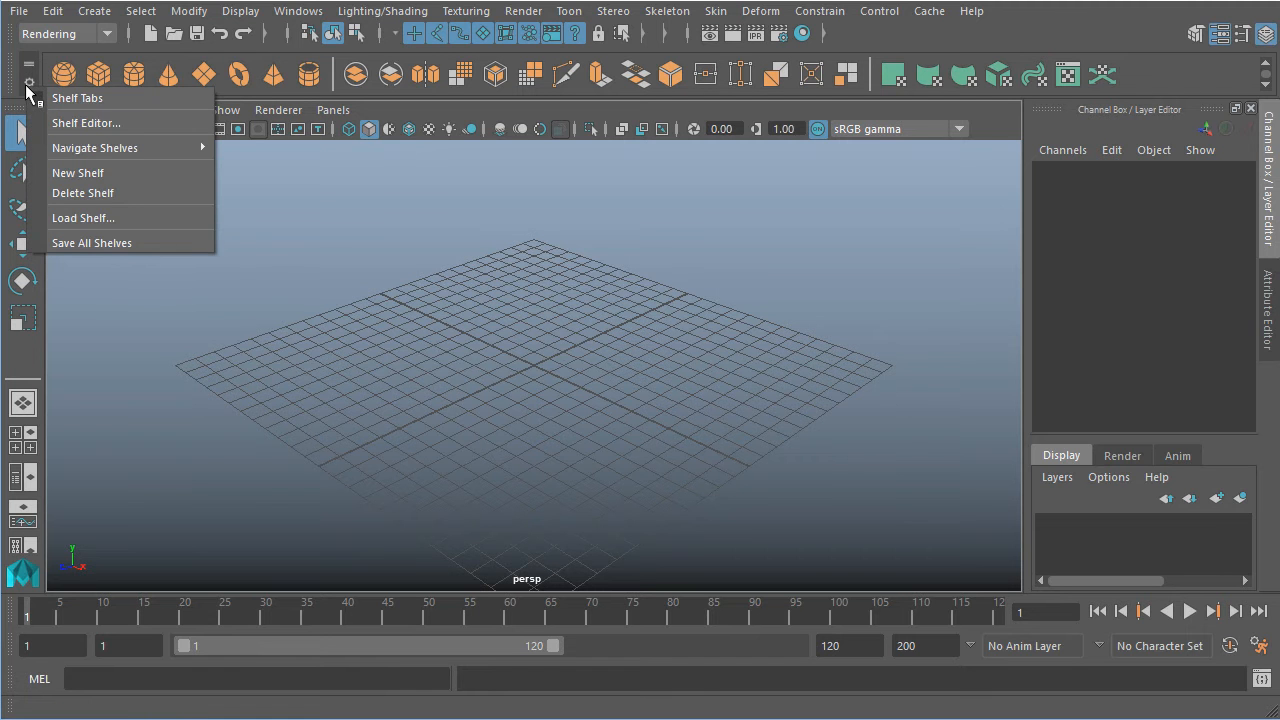
pyautogui.click(96, 125)
pyautogui.moveTo(524, 100); pyautogui.dragTo(415, 96)
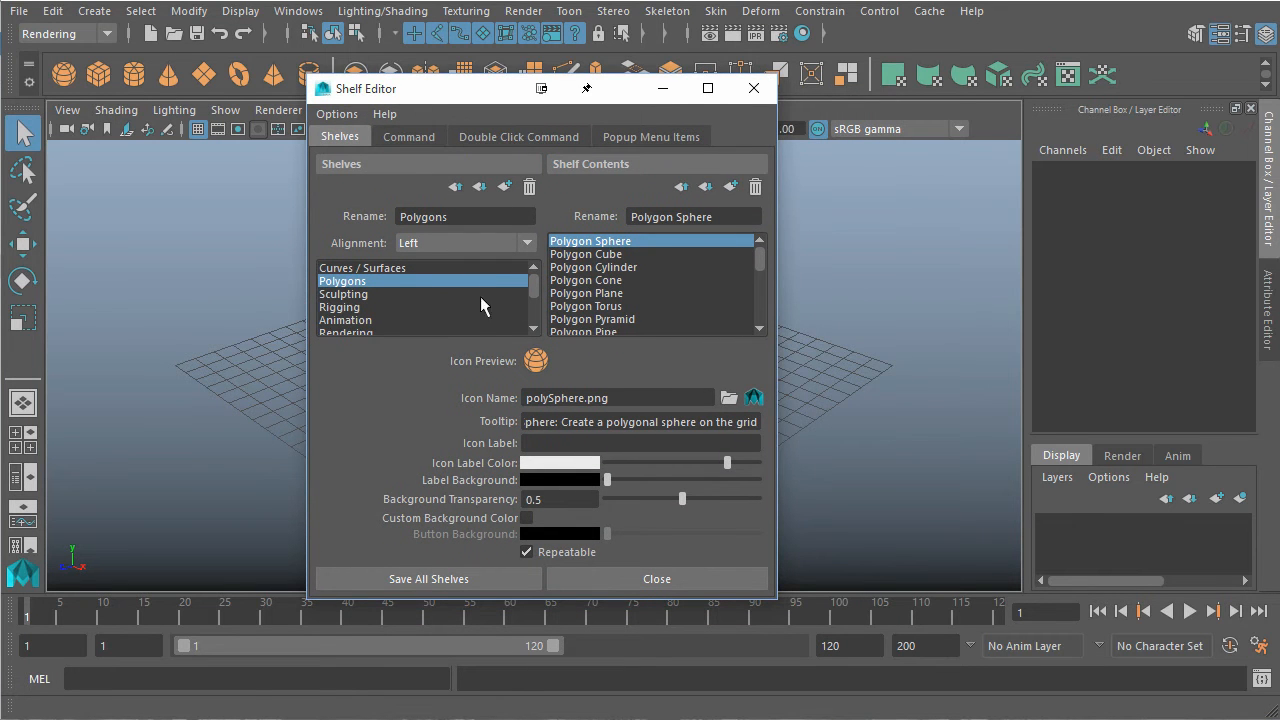
# Select the Render Settings item in the Rendering shelf's contents and highlight its icon name.
pyautogui.scroll(-1, 531, 296)
pyautogui.scroll(-1, 531, 296)
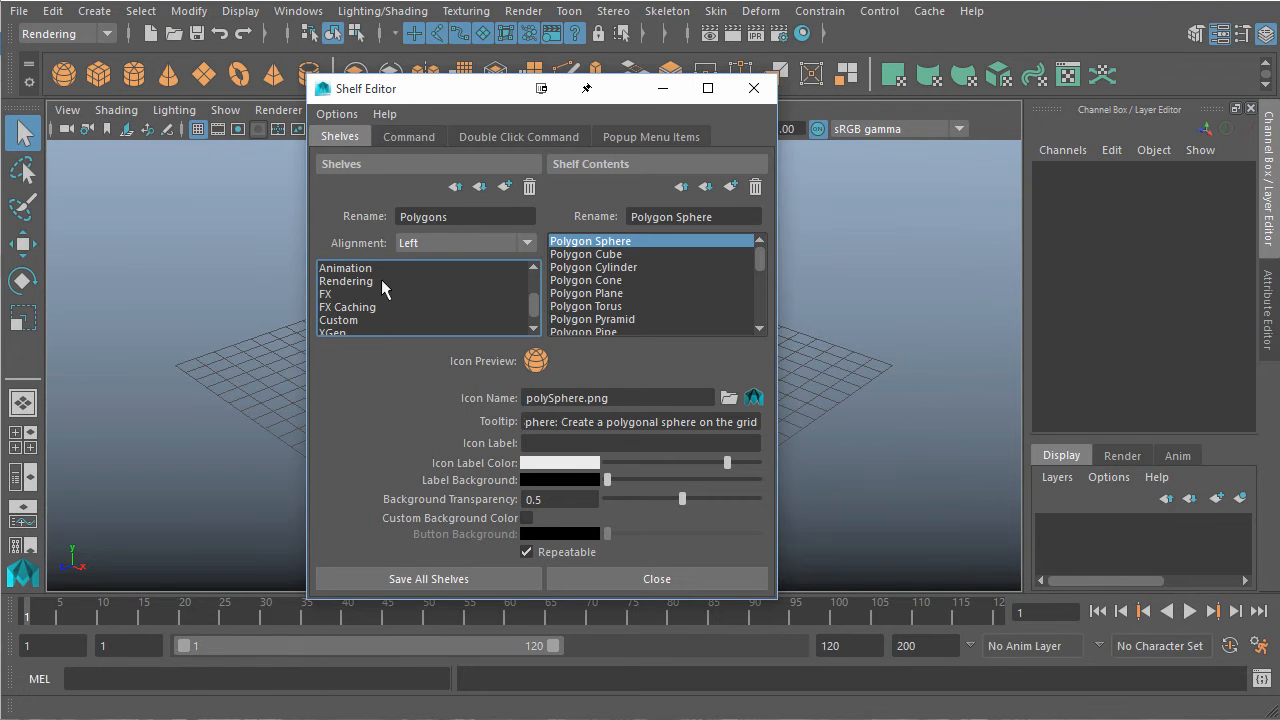
pyautogui.click(350, 281)
pyautogui.moveTo(758, 258); pyautogui.dragTo(758, 295)
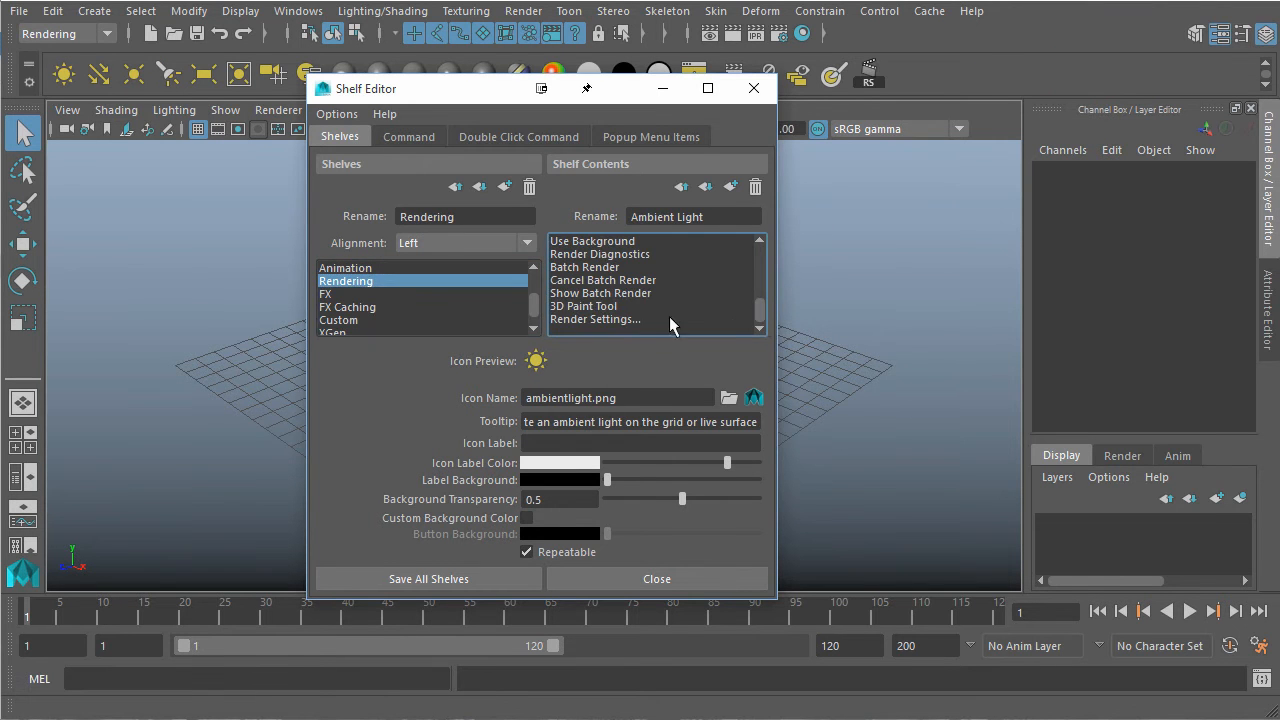
pyautogui.click(630, 320)
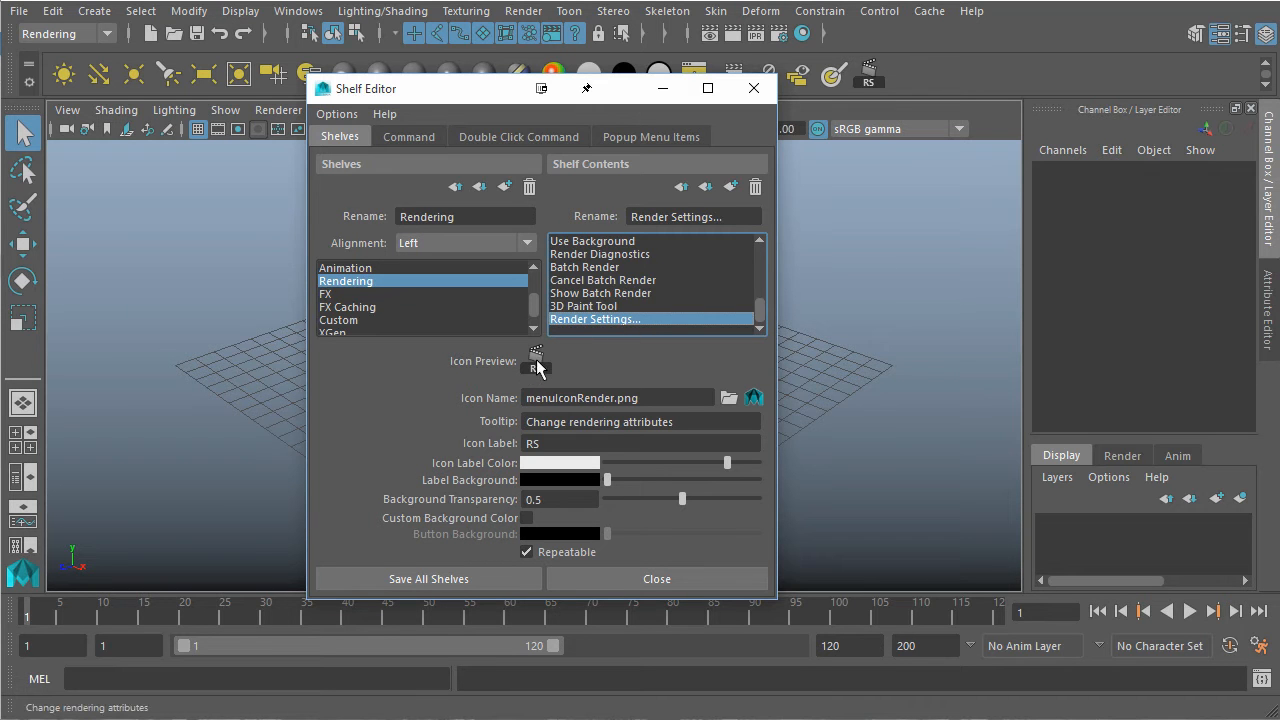
pyautogui.moveTo(700, 398); pyautogui.dragTo(465, 405)
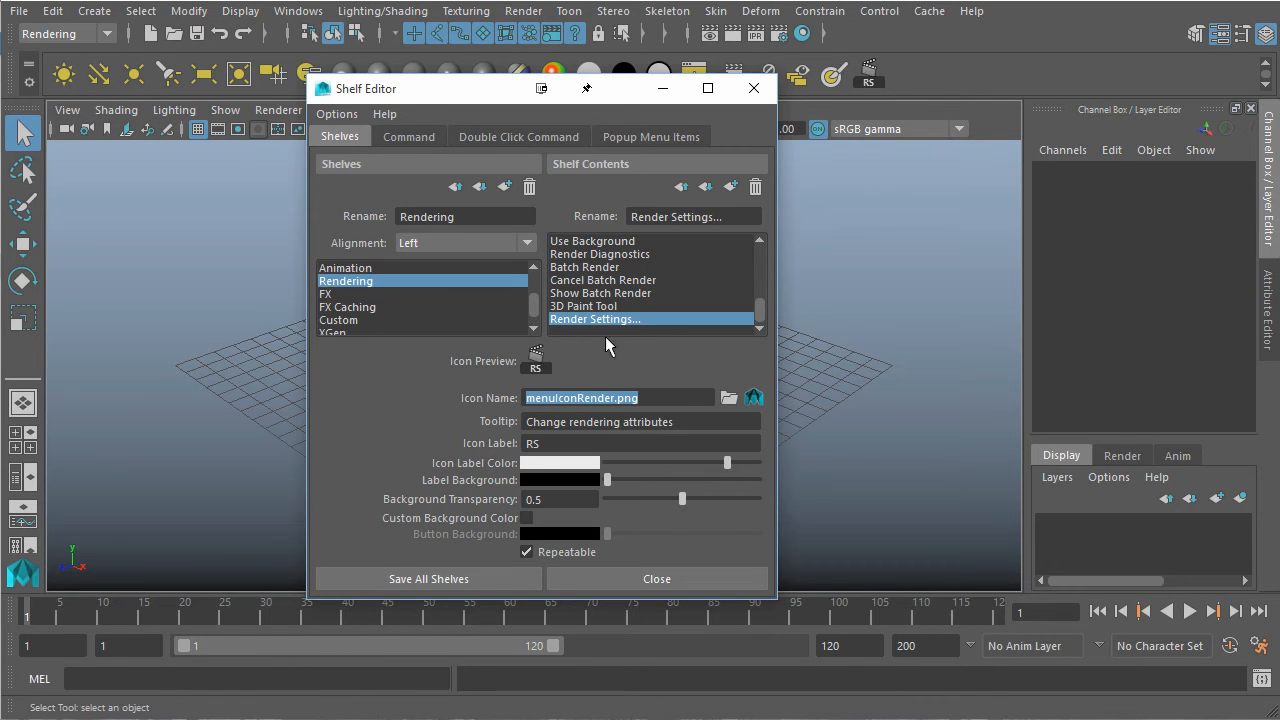
# Close the Shelf Editor and look through the viewport's View, Shading and Lighting menus.
pyautogui.click(655, 579)
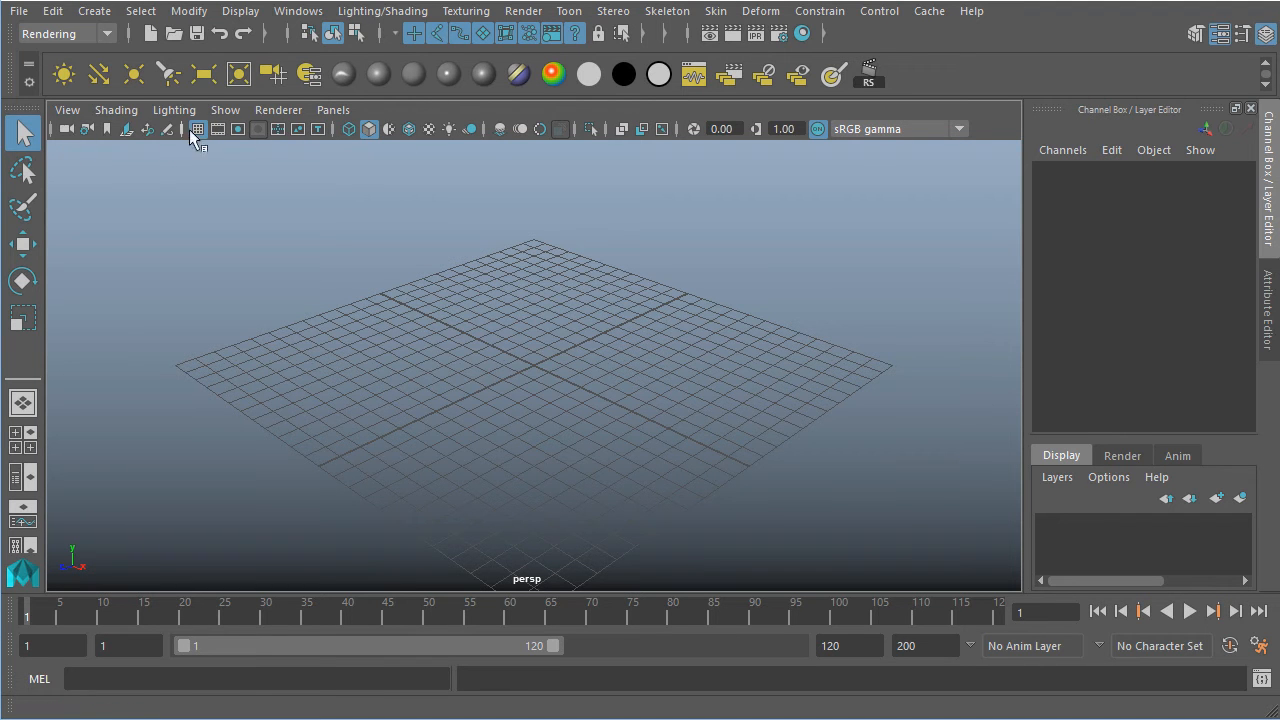
pyautogui.click(67, 111)
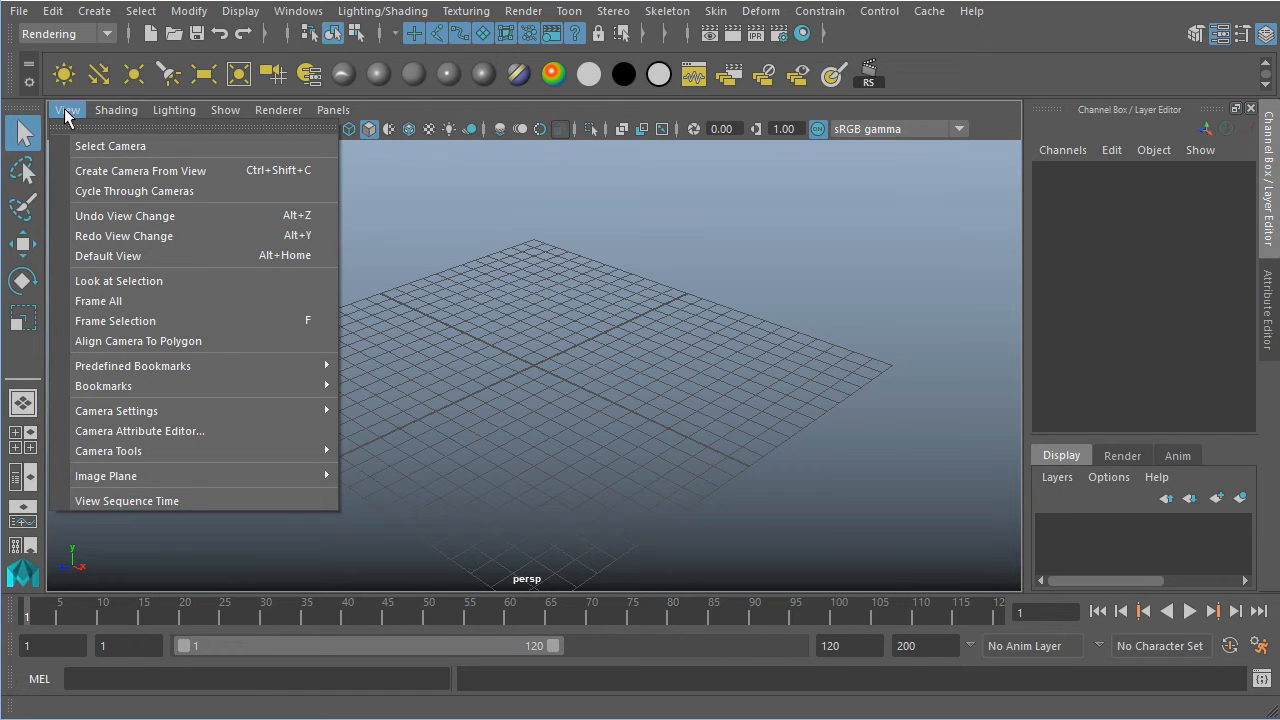
pyautogui.moveTo(156, 112)
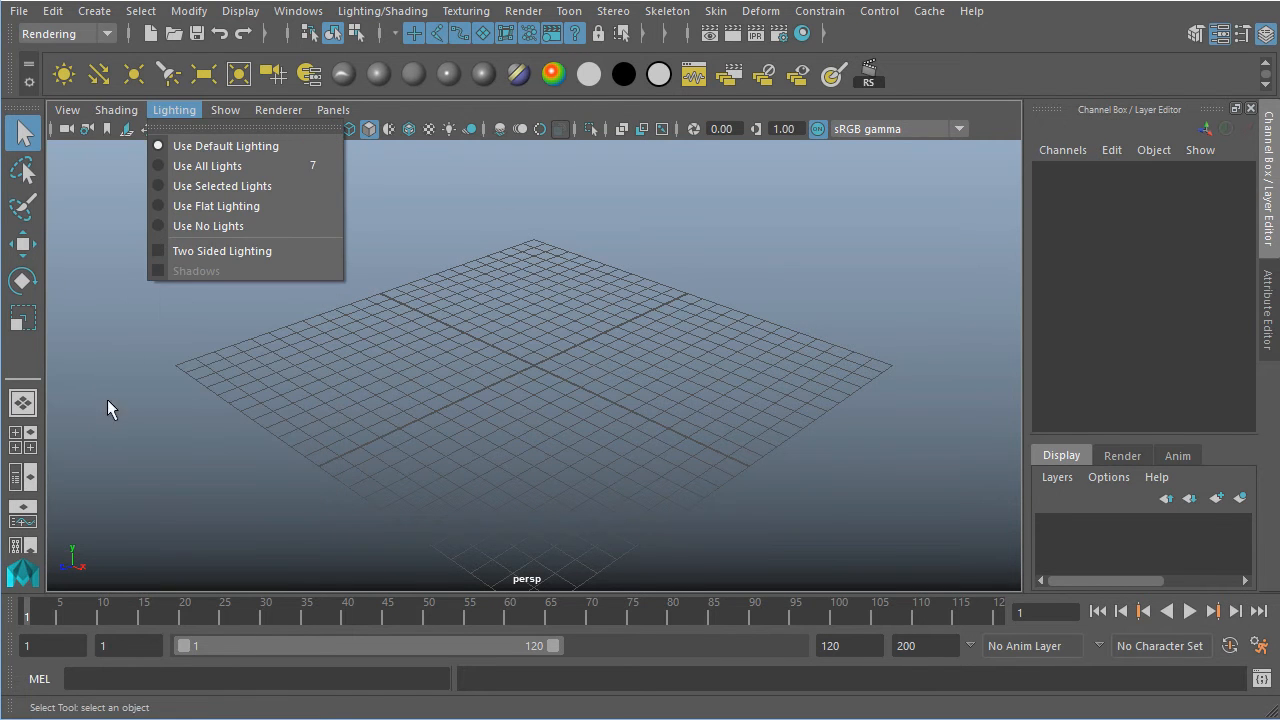
pyautogui.click(704, 431)
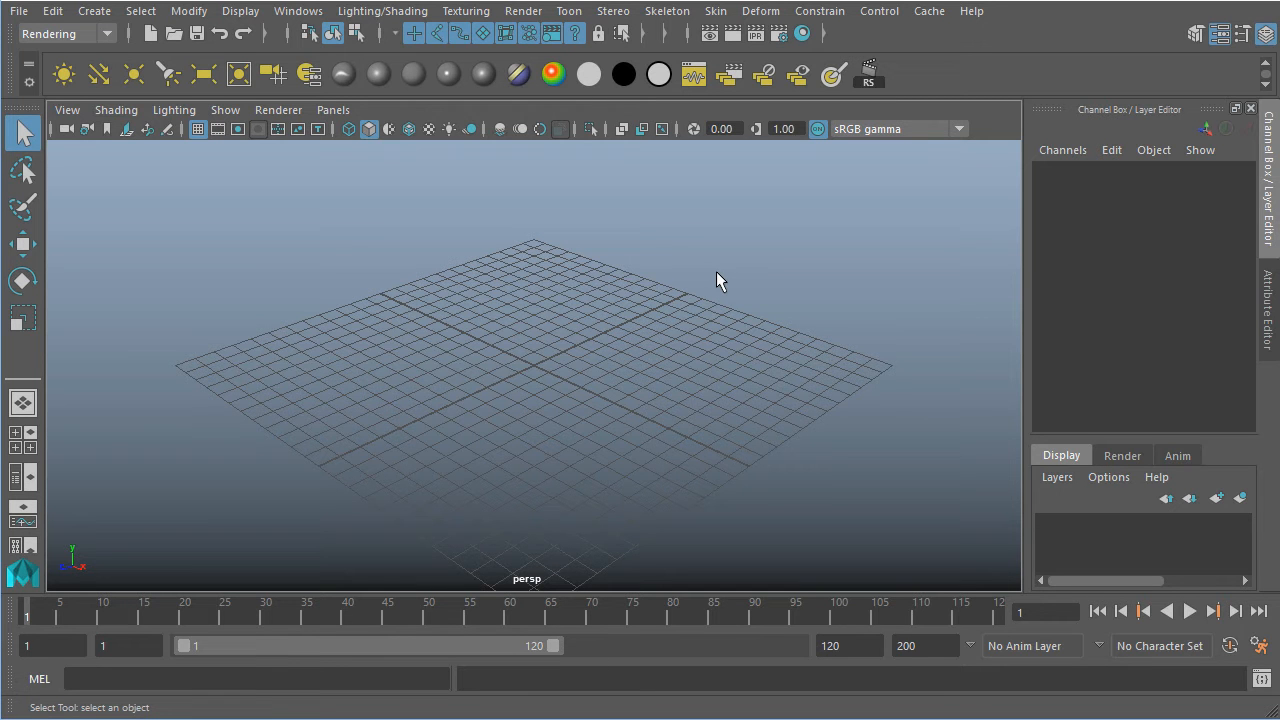
# Create a polygon sphere at the origin and scale it uniformly to about 5.5.
pyautogui.click(94, 11)
pyautogui.moveTo(130, 104)
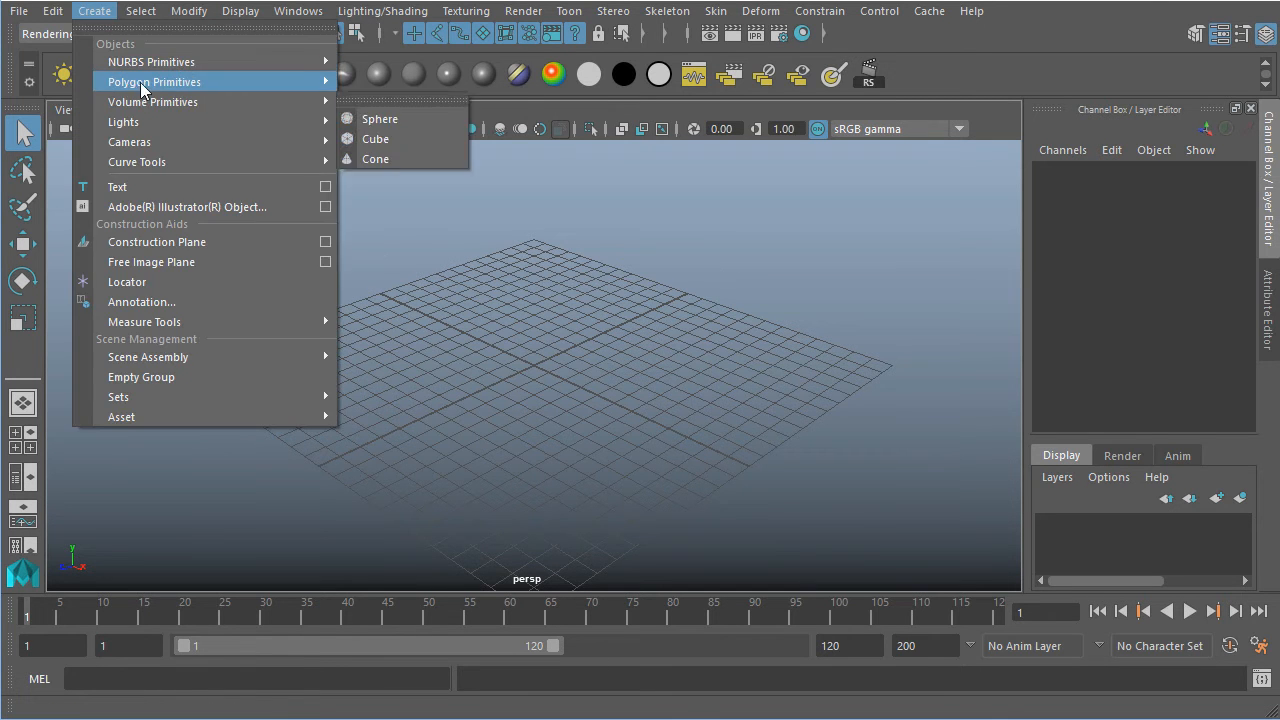
pyautogui.moveTo(155, 82)
pyautogui.click(413, 93)
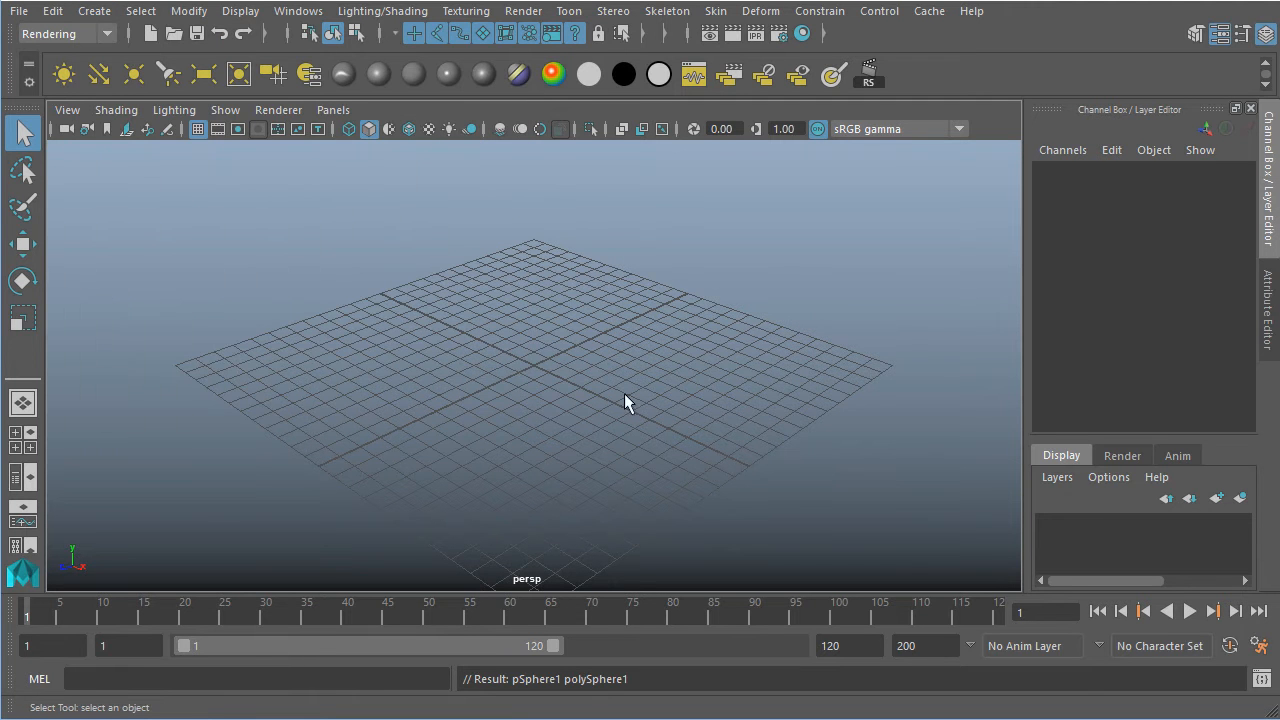
pyautogui.press('r')
pyautogui.moveTo(618, 385); pyautogui.dragTo(698, 407, button='middle')
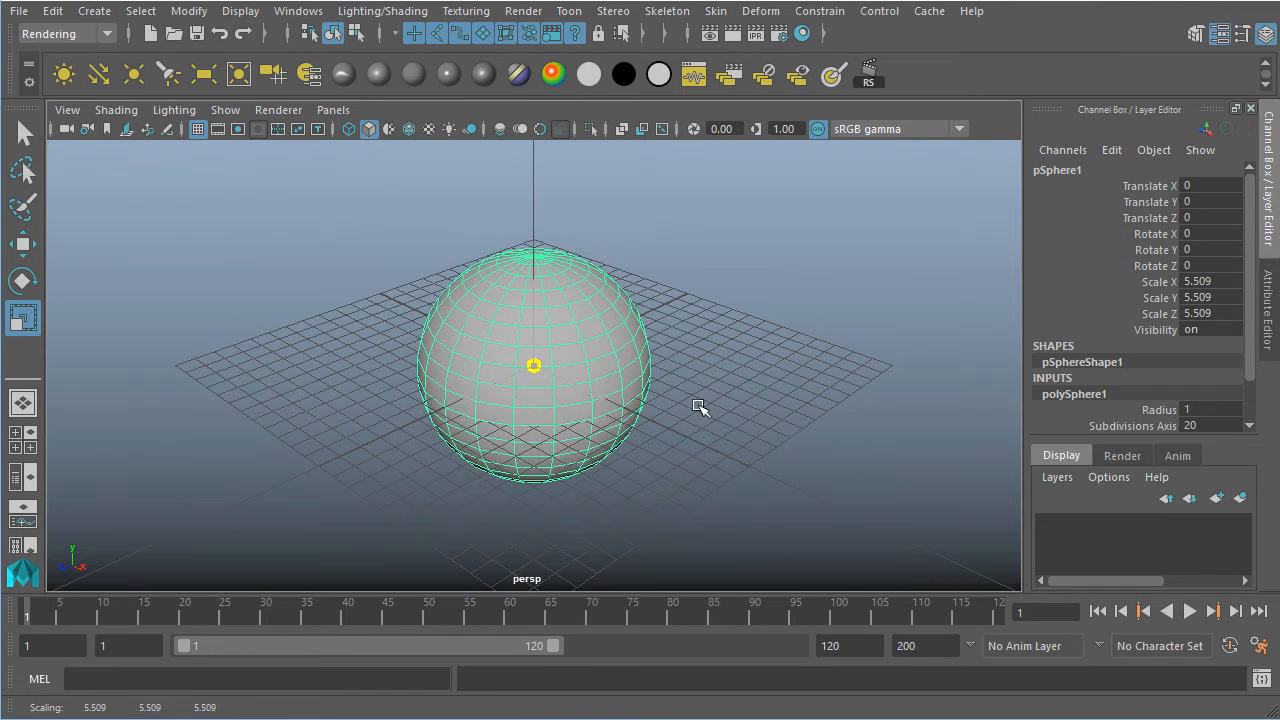
pyautogui.press('q')
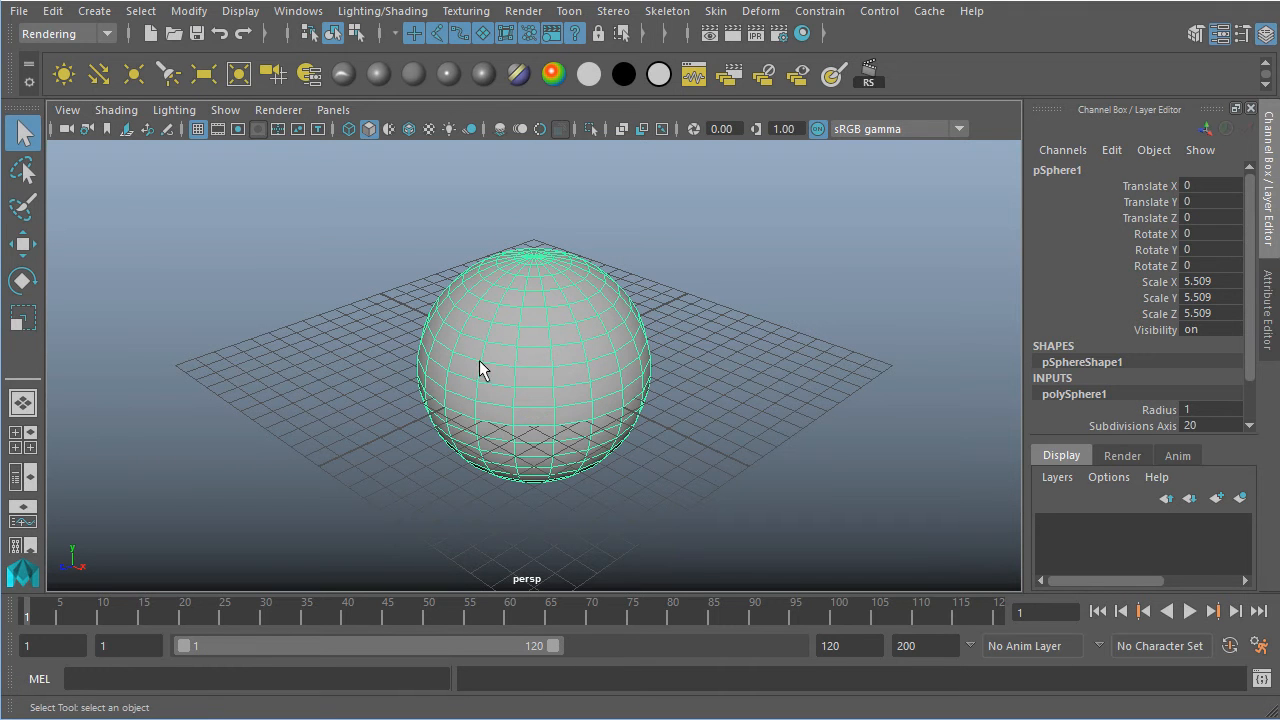
# Display the perspective viewport in wireframe and tear off a copy of it as a separate window.
pyautogui.click(114, 112)
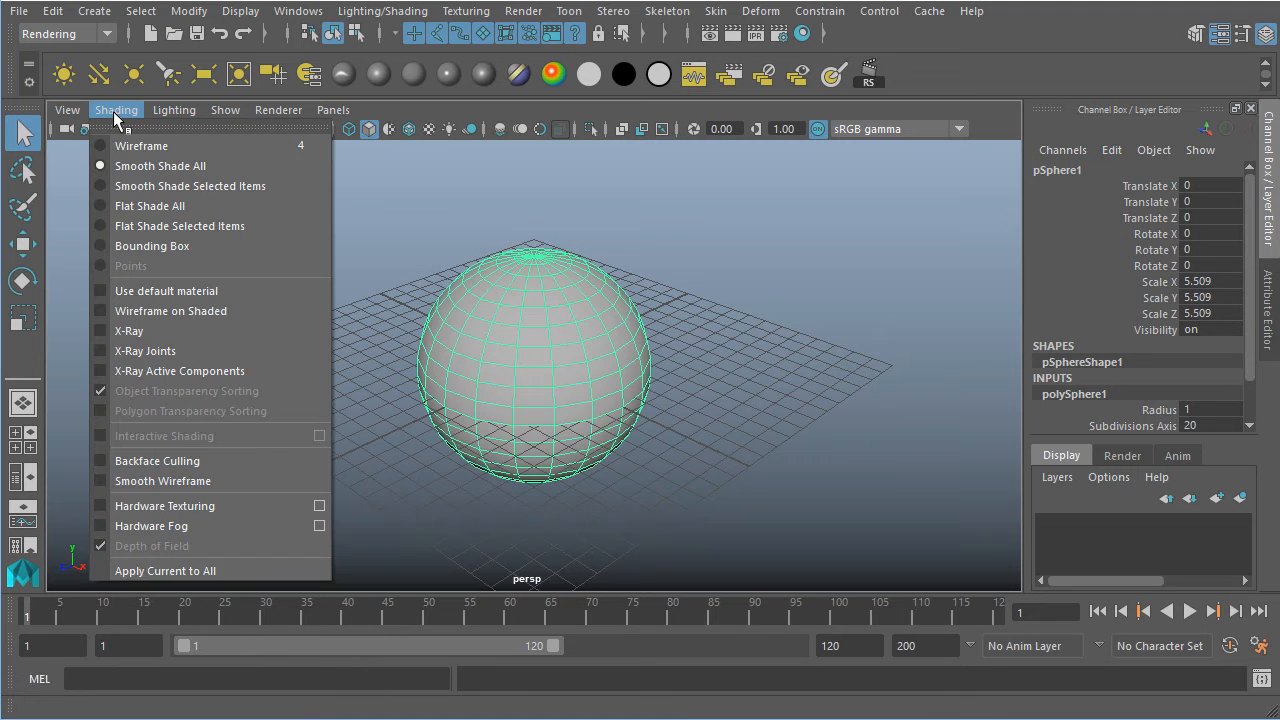
pyautogui.click(157, 144)
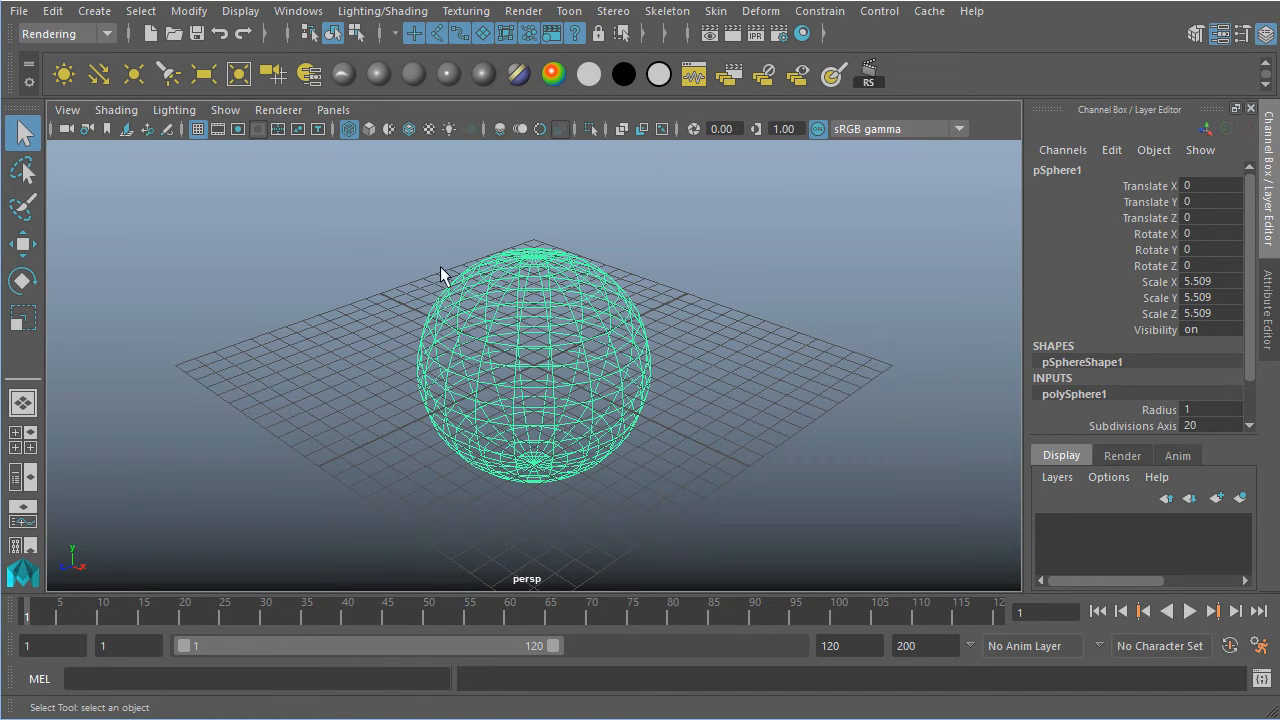
pyautogui.click(335, 111)
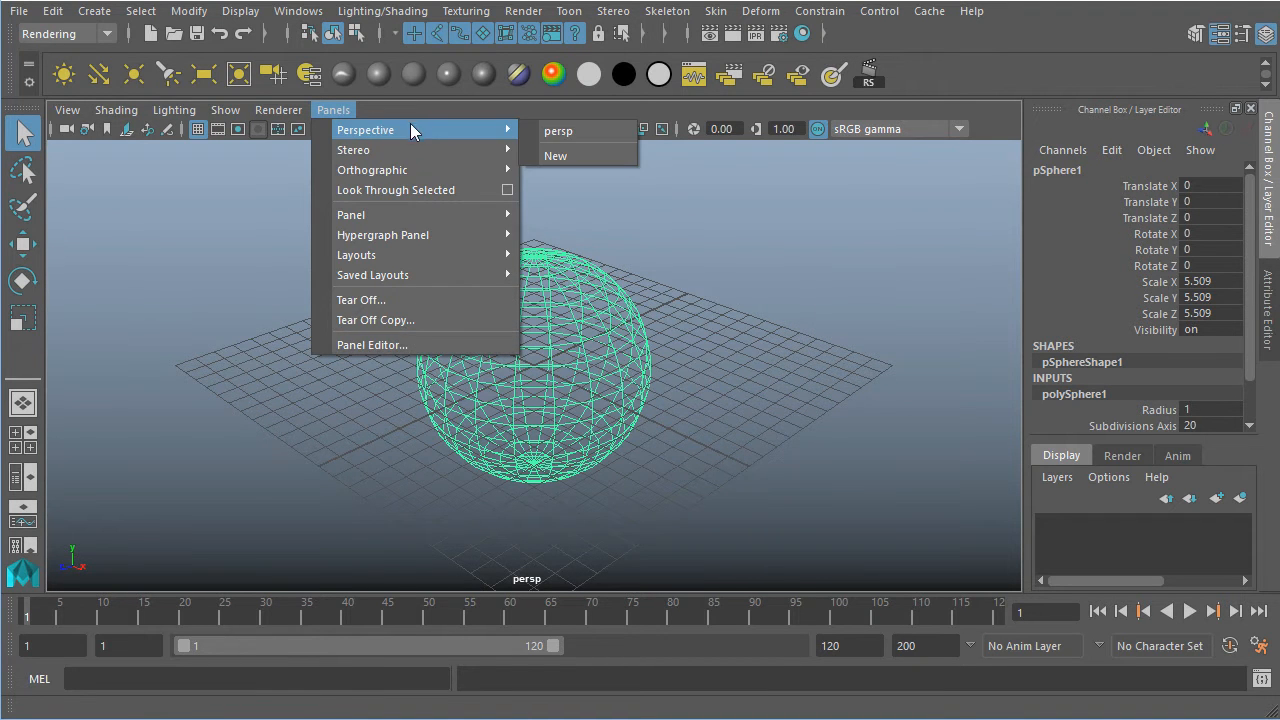
pyautogui.click(415, 319)
pyautogui.moveTo(646, 231); pyautogui.dragTo(588, 148)
pyautogui.moveTo(330, 127)
pyautogui.mouseDown()
pyautogui.moveTo(534, 60)
pyautogui.moveTo(592, 107)
pyautogui.moveTo(615, 106)
pyautogui.mouseUp()
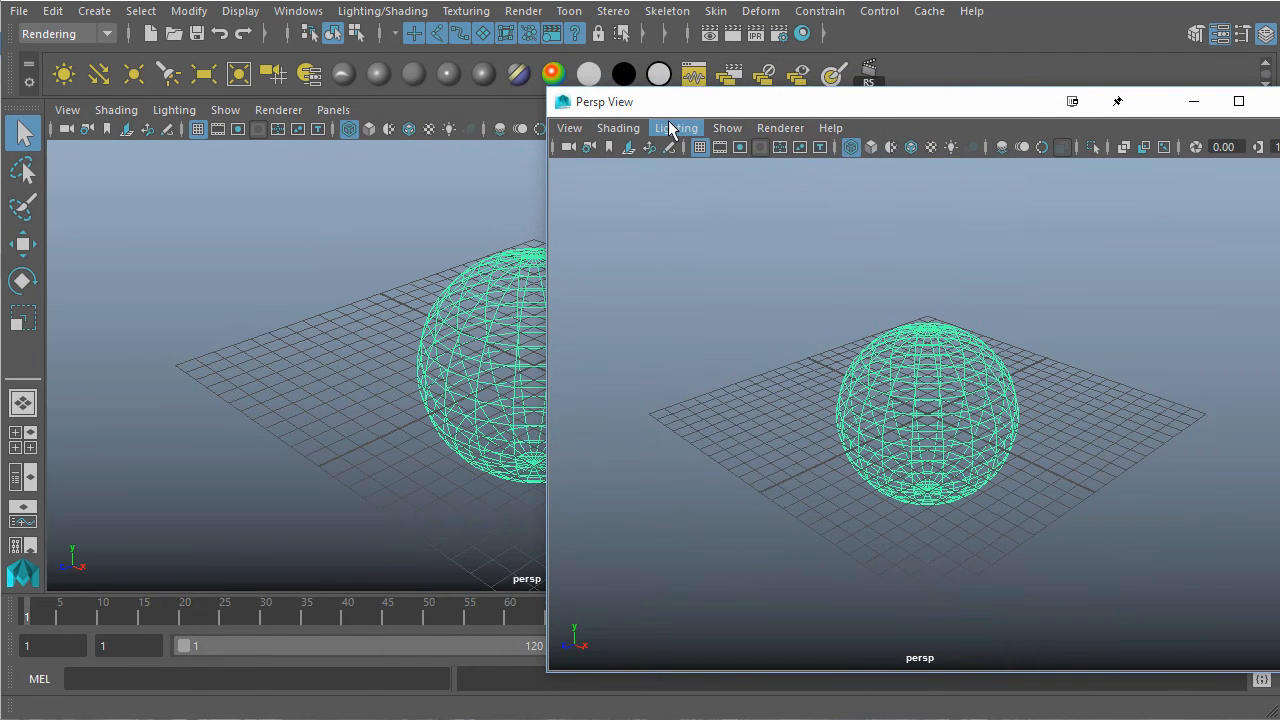
# Set the torn-off perspective window to Smooth Shade All and place it beside the wireframe viewport.
pyautogui.click(676, 128)
pyautogui.moveTo(618, 128)
pyautogui.click(659, 186)
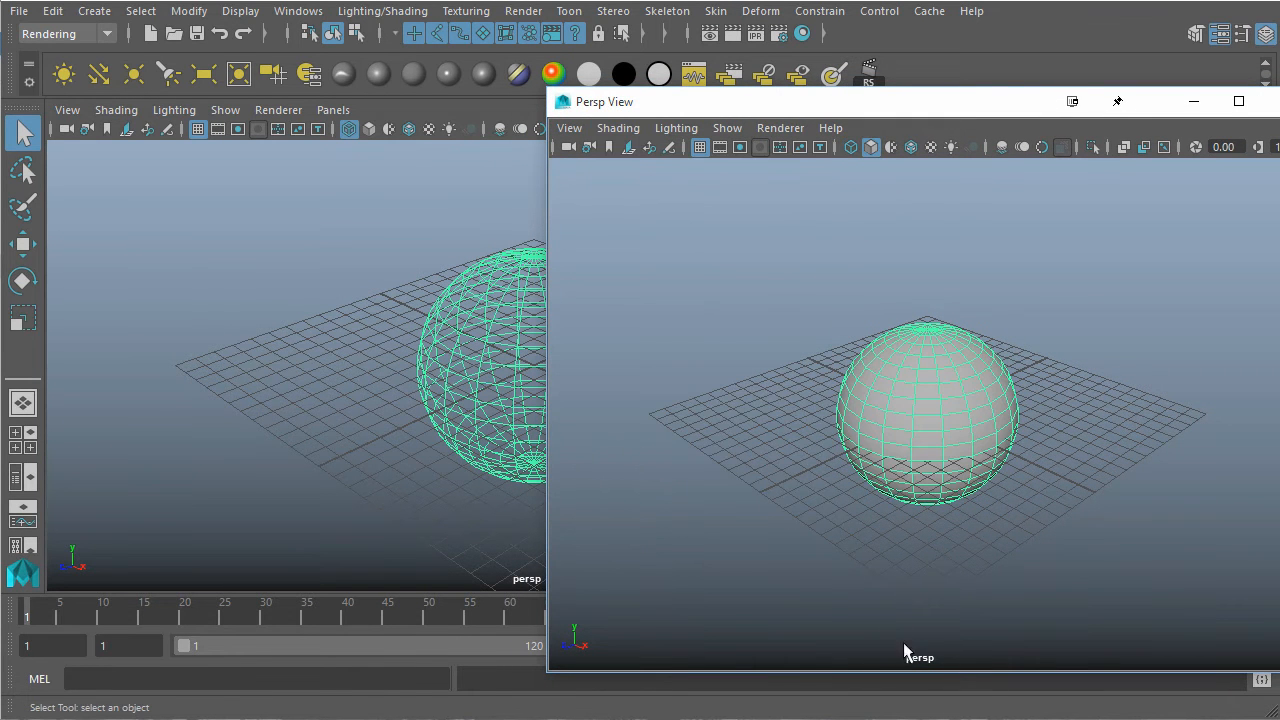
pyautogui.moveTo(594, 108)
pyautogui.mouseDown()
pyautogui.moveTo(630, 107)
pyautogui.moveTo(630, 150)
pyautogui.moveTo(693, 128)
pyautogui.moveTo(620, 112)
pyautogui.moveTo(1279, 112)
pyautogui.moveTo(429, 126)
pyautogui.moveTo(640, 134)
pyautogui.moveTo(601, 126)
pyautogui.mouseUp()
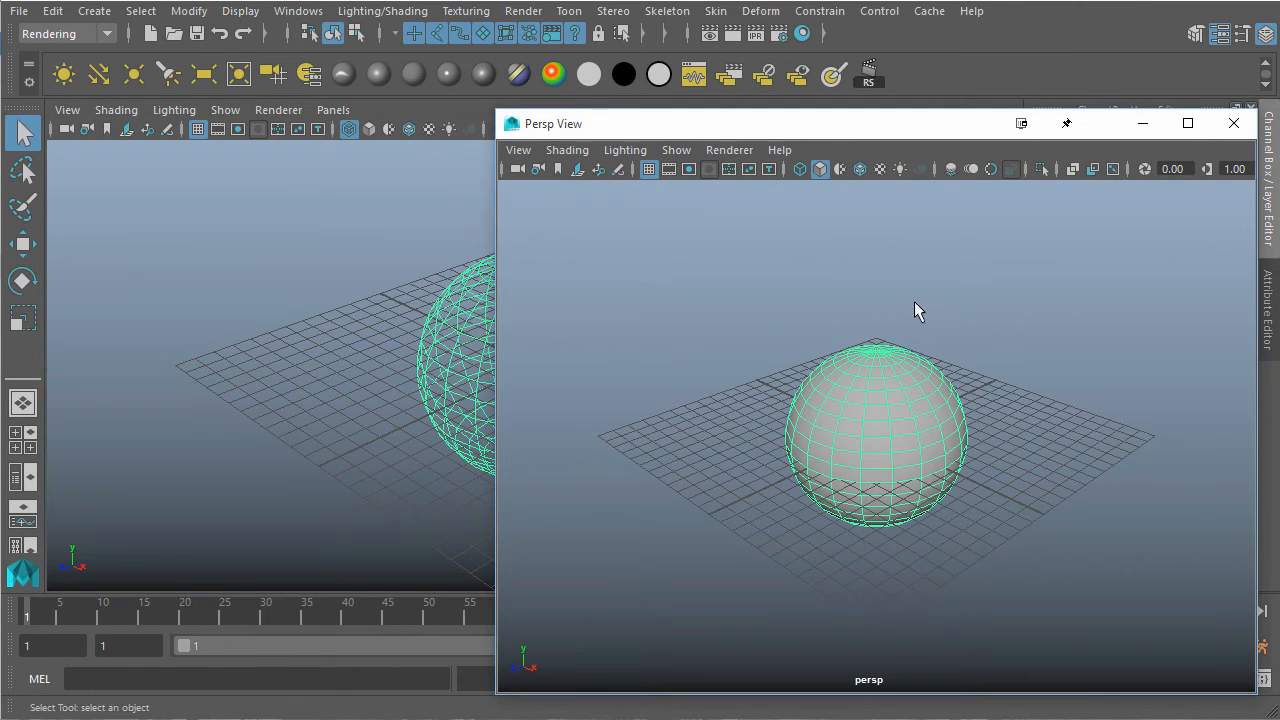
# Orbit, zoom and pan around the sphere to compare the torn-off shaded view with the wireframe viewport.
pyautogui.keyDown('alt'); pyautogui.moveTo(816, 430); pyautogui.dragTo(906, 431); pyautogui.keyUp('alt')
pyautogui.scroll(3, 863, 435)
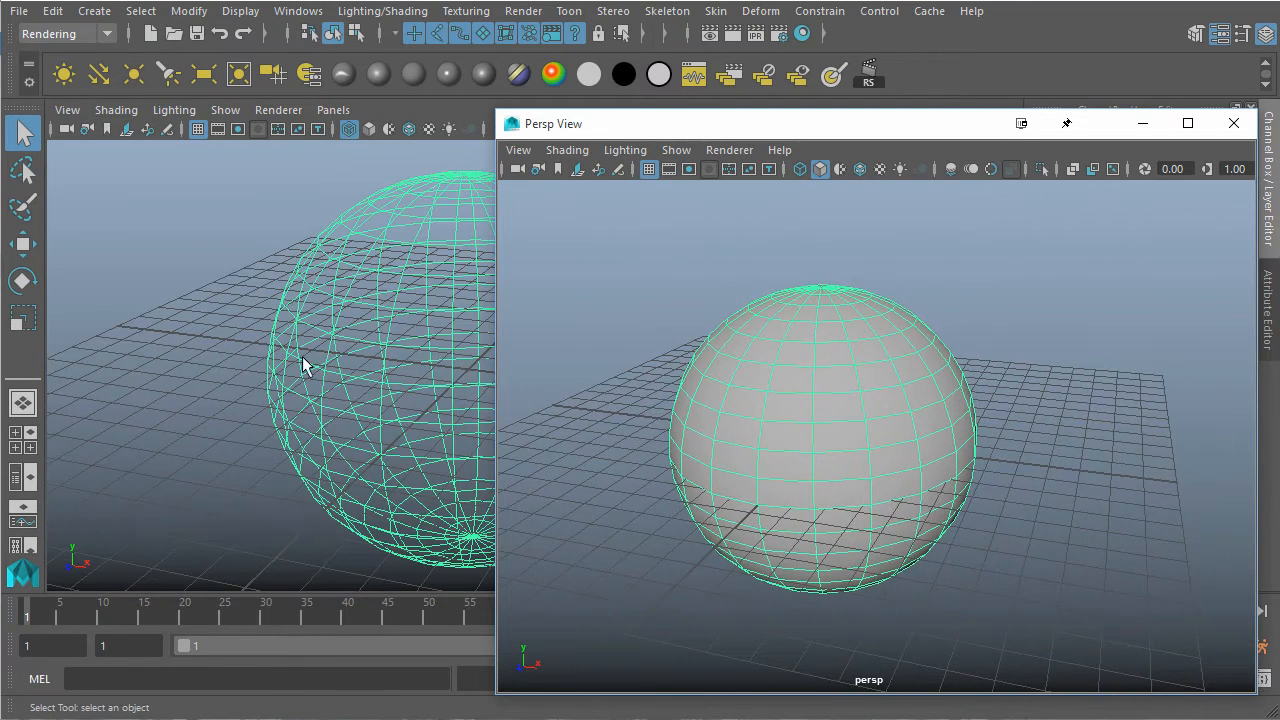
pyautogui.keyDown('alt'); pyautogui.moveTo(865, 390); pyautogui.dragTo(915, 412); pyautogui.keyUp('alt')
pyautogui.moveTo(815, 125); pyautogui.dragTo(1050, 98)
pyautogui.keyDown('alt'); pyautogui.moveTo(994, 429); pyautogui.dragTo(954, 384, button='middle'); pyautogui.keyUp('alt')
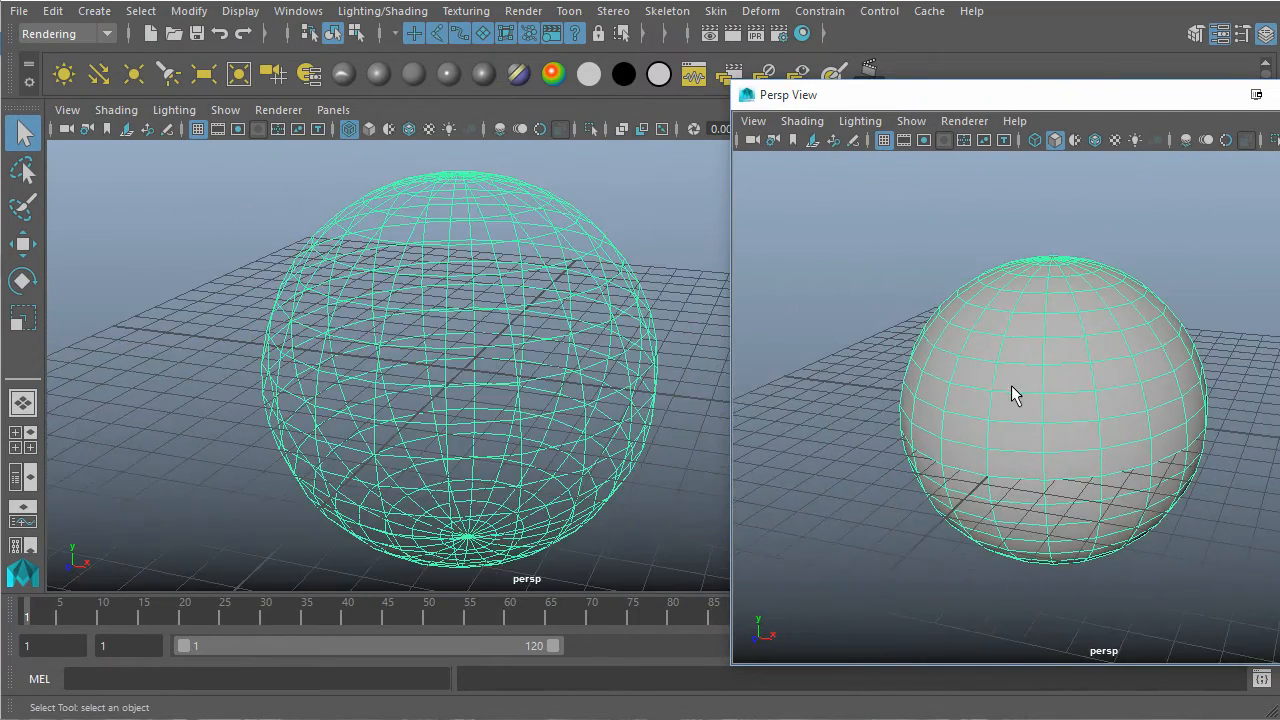
pyautogui.keyDown('alt'); pyautogui.moveTo(1012, 385); pyautogui.dragTo(970, 423); pyautogui.keyUp('alt')
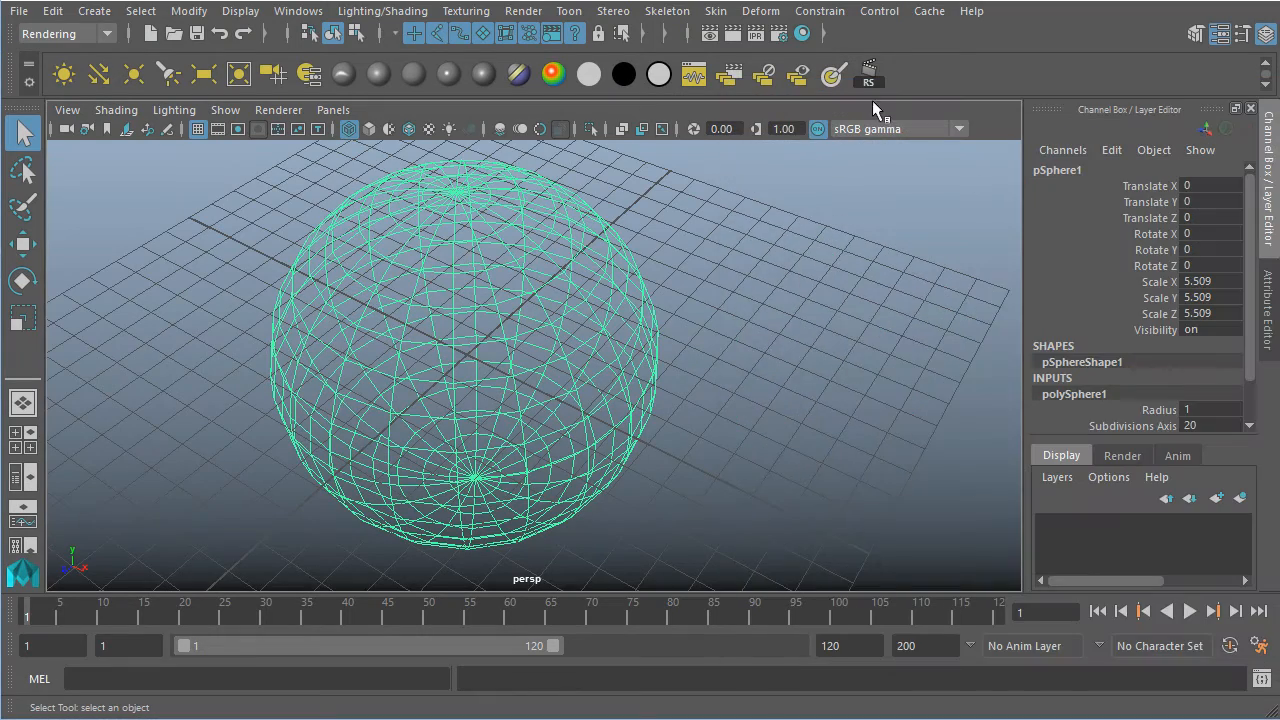
# Tumble, track and dolly the perspective camera around the wireframe sphere to examine it from different angles.
pyautogui.keyDown('alt'); pyautogui.moveTo(674, 378); pyautogui.dragTo(760, 371); pyautogui.keyUp('alt')
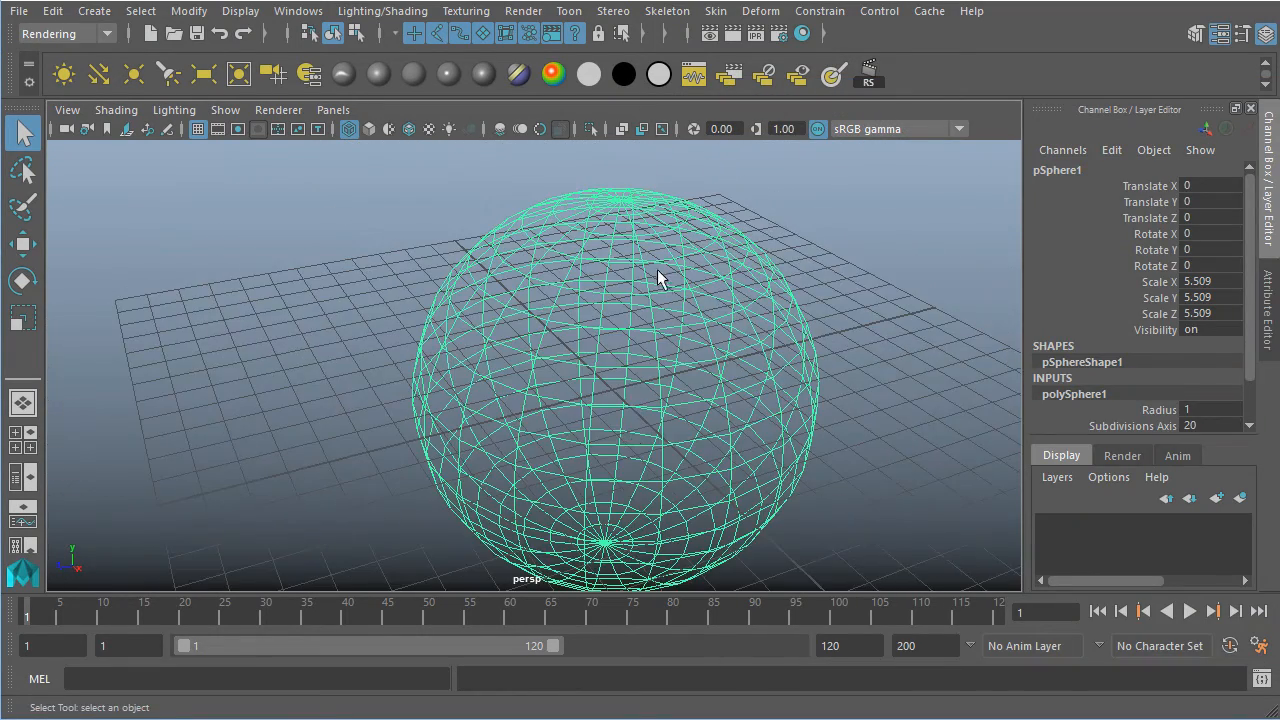
pyautogui.keyDown('alt'); pyautogui.moveTo(727, 345); pyautogui.dragTo(744, 374); pyautogui.keyUp('alt')
pyautogui.keyDown('alt'); pyautogui.moveTo(418, 391); pyautogui.dragTo(404, 353, button='middle'); pyautogui.keyUp('alt')
pyautogui.keyDown('alt'); pyautogui.moveTo(673, 449); pyautogui.dragTo(628, 470, button='middle'); pyautogui.keyUp('alt')
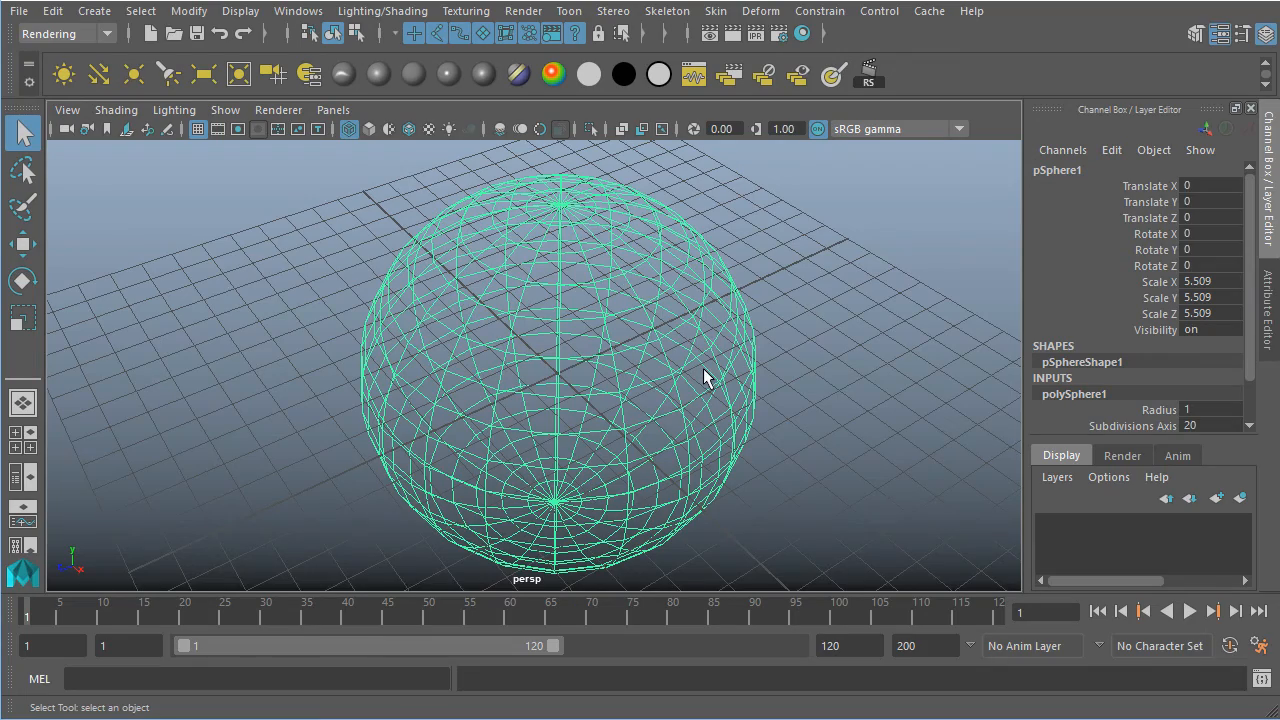
pyautogui.moveTo(608, 366)
pyautogui.keyDown('alt'); pyautogui.mouseDown()
pyautogui.moveTo(849, 311)
pyautogui.moveTo(791, 334)
pyautogui.moveTo(331, 360)
pyautogui.moveTo(503, 400)
pyautogui.moveTo(686, 289)
pyautogui.moveTo(536, 383)
pyautogui.moveTo(637, 289)
pyautogui.moveTo(654, 374)
pyautogui.moveTo(611, 354)
pyautogui.moveTo(620, 362)
pyautogui.mouseUp(); pyautogui.keyUp('alt')
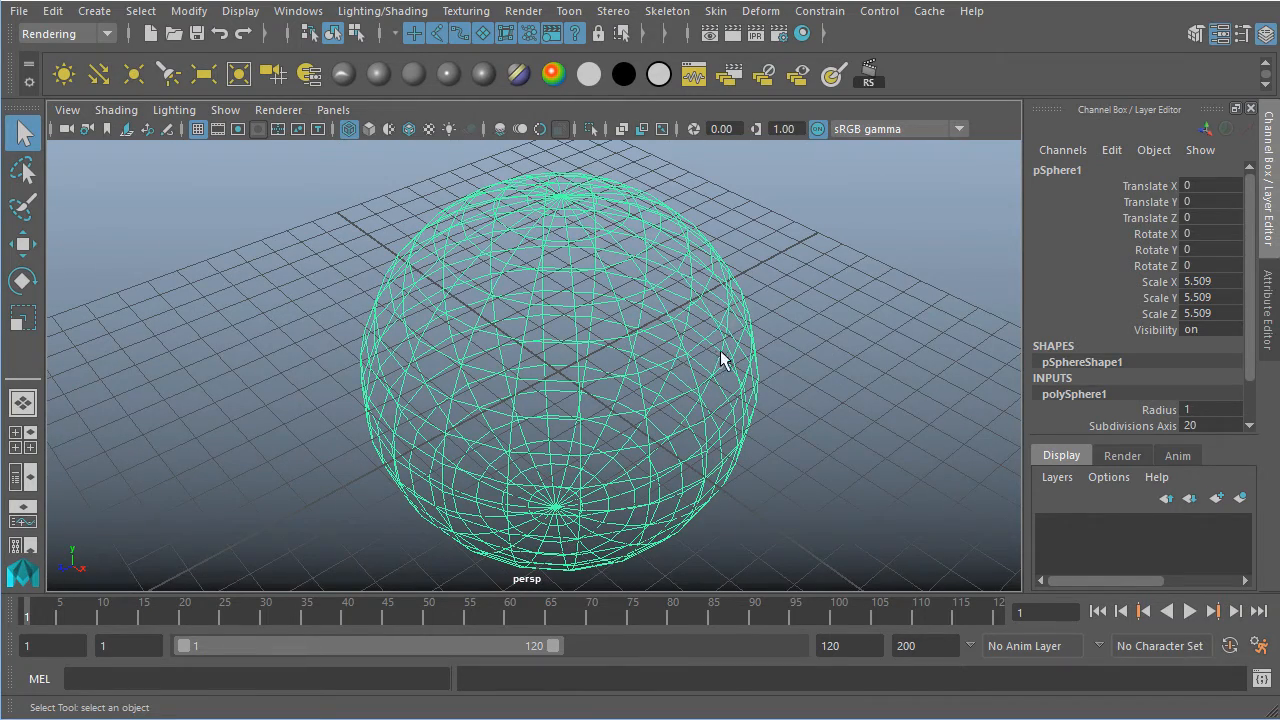
pyautogui.keyDown('alt'); pyautogui.moveTo(700, 277); pyautogui.dragTo(736, 244, button='middle'); pyautogui.keyUp('alt')
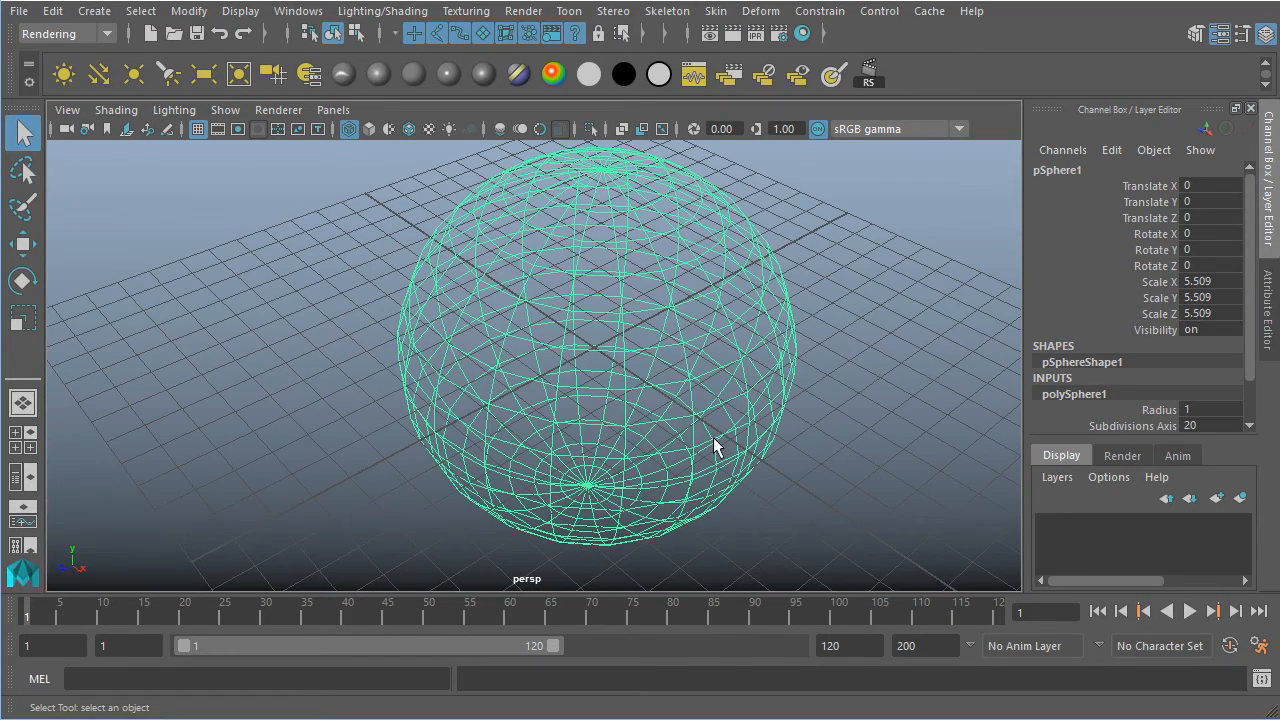
pyautogui.keyDown('alt'); pyautogui.moveTo(600, 460); pyautogui.dragTo(680, 289, button='right'); pyautogui.keyUp('alt')
pyautogui.keyDown('alt'); pyautogui.moveTo(680, 289); pyautogui.dragTo(574, 349); pyautogui.keyUp('alt')
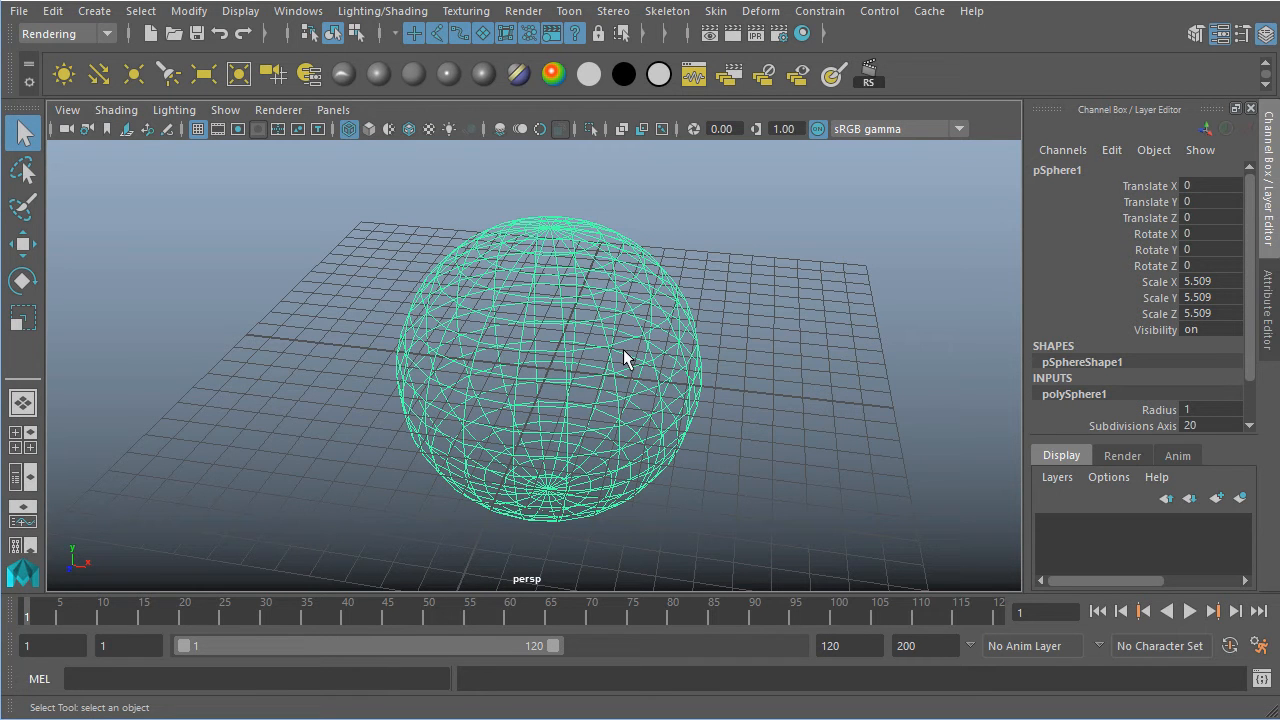
# Create a polygon cube and move it along X to about 72.6, far away from the sphere.
pyautogui.click(94, 11)
pyautogui.moveTo(136, 84)
pyautogui.click(372, 119)
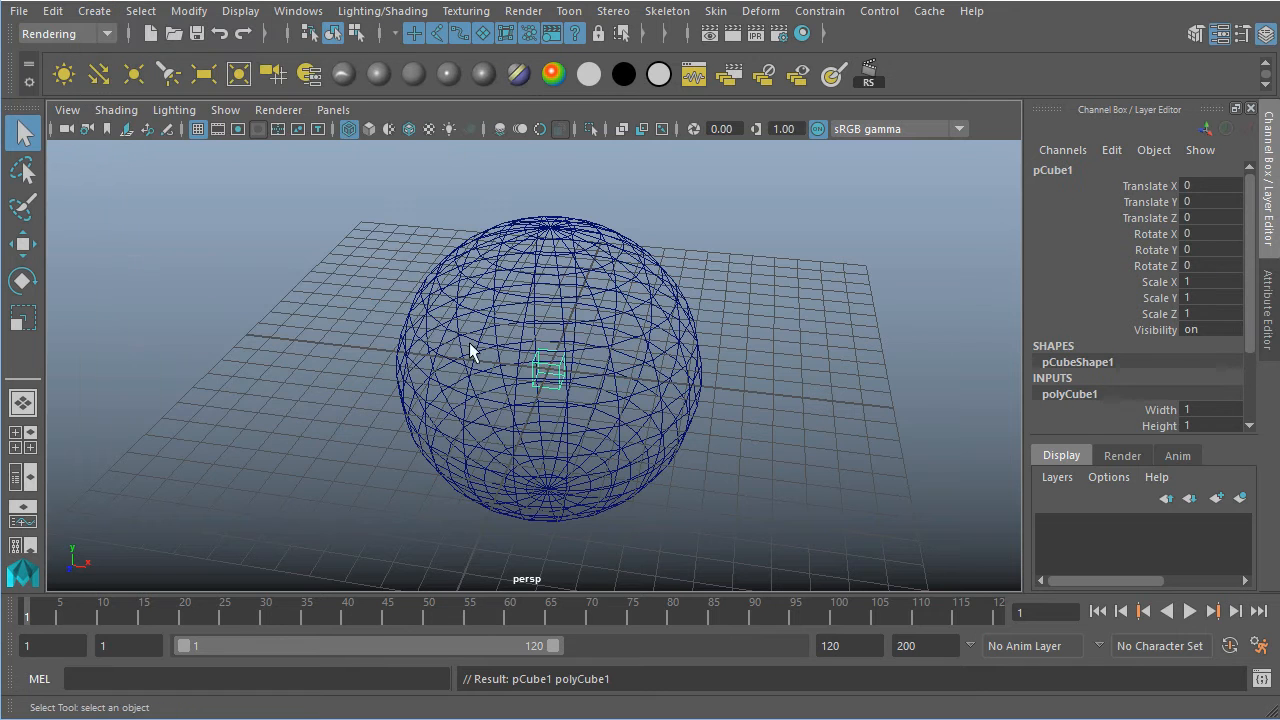
pyautogui.press('w')
pyautogui.moveTo(612, 378); pyautogui.dragTo(1074, 412)
pyautogui.keyDown('alt'); pyautogui.moveTo(860, 378); pyautogui.dragTo(610, 350, button='middle'); pyautogui.keyUp('alt')
pyautogui.keyDown('alt'); pyautogui.moveTo(610, 350); pyautogui.dragTo(803, 356); pyautogui.keyUp('alt')
pyautogui.scroll(-8, 862, 393)
pyautogui.keyDown('alt'); pyautogui.moveTo(862, 393); pyautogui.dragTo(762, 374); pyautogui.keyUp('alt')
pyautogui.moveTo(656, 332); pyautogui.dragTo(960, 293)
# Deselect the cube and navigate the camera back and forth between the distant cube and the sphere.
pyautogui.click(690, 377)
pyautogui.keyDown('alt'); pyautogui.moveTo(769, 416); pyautogui.dragTo(711, 401, button='middle'); pyautogui.keyUp('alt')
pyautogui.keyDown('alt'); pyautogui.moveTo(690, 401); pyautogui.dragTo(660, 403); pyautogui.keyUp('alt')
pyautogui.keyDown('alt'); pyautogui.moveTo(501, 399); pyautogui.dragTo(631, 400, button='middle'); pyautogui.keyUp('alt')
pyautogui.keyDown('alt'); pyautogui.moveTo(631, 405); pyautogui.dragTo(880, 465, button='right'); pyautogui.keyUp('alt')
pyautogui.keyDown('alt'); pyautogui.moveTo(480, 365); pyautogui.dragTo(586, 391, button='right'); pyautogui.keyUp('alt')
pyautogui.keyDown('alt'); pyautogui.moveTo(670, 382); pyautogui.dragTo(685, 342, button='middle'); pyautogui.keyUp('alt')
pyautogui.keyDown('alt'); pyautogui.moveTo(760, 351); pyautogui.dragTo(141, 345, button='right'); pyautogui.keyUp('alt')
pyautogui.keyDown('alt'); pyautogui.moveTo(754, 331); pyautogui.dragTo(727, 330); pyautogui.keyUp('alt')
pyautogui.keyDown('alt'); pyautogui.moveTo(727, 330); pyautogui.dragTo(378, 363, button='middle'); pyautogui.keyUp('alt')
pyautogui.keyDown('alt'); pyautogui.moveTo(842, 367); pyautogui.dragTo(540, 366, button='middle'); pyautogui.keyUp('alt')
pyautogui.keyDown('alt'); pyautogui.moveTo(404, 344); pyautogui.dragTo(865, 462, button='right'); pyautogui.keyUp('alt')
pyautogui.keyDown('alt'); pyautogui.moveTo(573, 340); pyautogui.dragTo(612, 404, button='middle'); pyautogui.keyUp('alt')
pyautogui.keyDown('alt'); pyautogui.moveTo(612, 404); pyautogui.dragTo(726, 288, button='right'); pyautogui.keyUp('alt')
pyautogui.keyDown('alt'); pyautogui.moveTo(726, 288); pyautogui.dragTo(692, 402, button='middle'); pyautogui.keyUp('alt')
pyautogui.keyDown('alt'); pyautogui.moveTo(766, 406); pyautogui.dragTo(688, 392); pyautogui.keyUp('alt')
pyautogui.keyDown('alt'); pyautogui.moveTo(689, 394); pyautogui.dragTo(875, 415, button='right'); pyautogui.keyUp('alt')
pyautogui.keyDown('alt'); pyautogui.moveTo(634, 331); pyautogui.dragTo(1004, 435, button='right'); pyautogui.keyUp('alt')
pyautogui.keyDown('alt'); pyautogui.moveTo(788, 363); pyautogui.dragTo(785, 435, button='middle'); pyautogui.keyUp('alt')
pyautogui.keyDown('alt'); pyautogui.moveTo(785, 435); pyautogui.dragTo(824, 456, button='right'); pyautogui.keyUp('alt')
pyautogui.keyDown('alt'); pyautogui.moveTo(662, 365); pyautogui.dragTo(454, 346, button='right'); pyautogui.keyUp('alt')
pyautogui.keyDown('alt'); pyautogui.moveTo(815, 507); pyautogui.dragTo(518, 426, button='right'); pyautogui.keyUp('alt')
pyautogui.keyDown('alt'); pyautogui.moveTo(590, 415); pyautogui.dragTo(725, 381, button='middle'); pyautogui.keyUp('alt')
pyautogui.keyDown('alt'); pyautogui.moveTo(725, 381); pyautogui.dragTo(642, 373, button='right'); pyautogui.keyUp('alt')
pyautogui.keyDown('alt'); pyautogui.moveTo(642, 374); pyautogui.dragTo(580, 390); pyautogui.keyUp('alt')
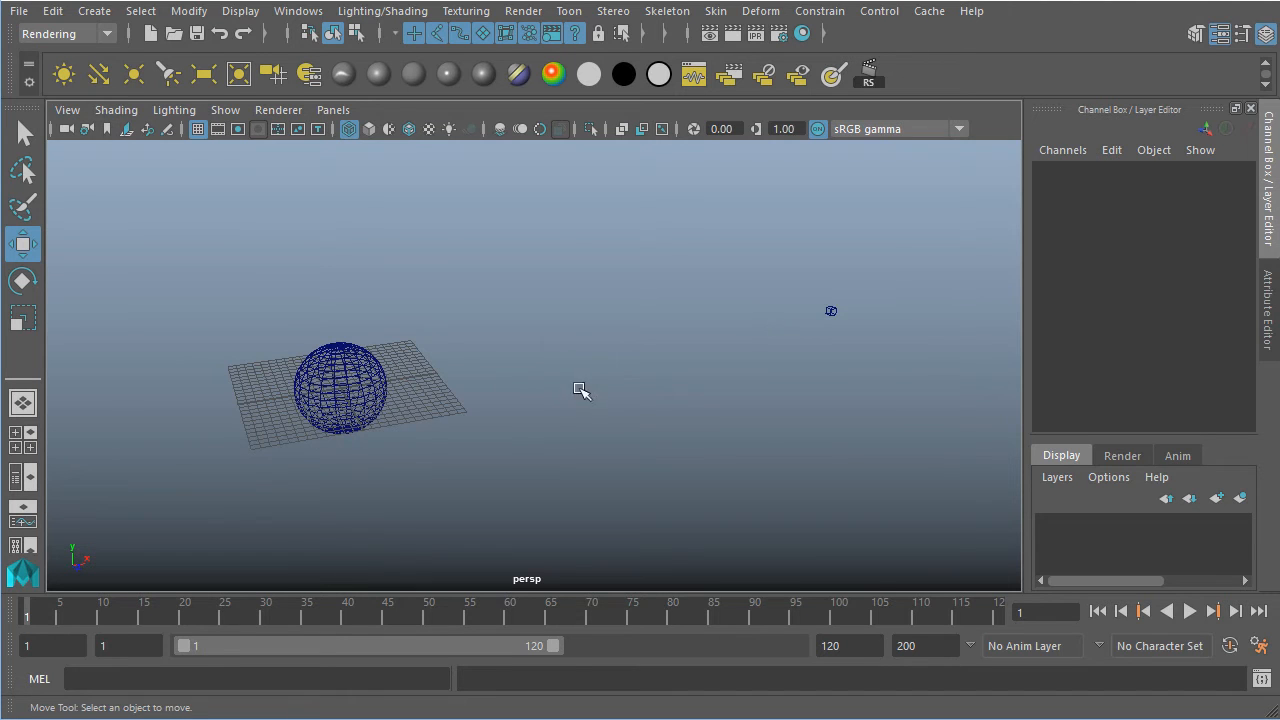
# Undo the deselection of the distant cube and frame the cube in the viewport.
pyautogui.hotkey('ctrl', 'z')
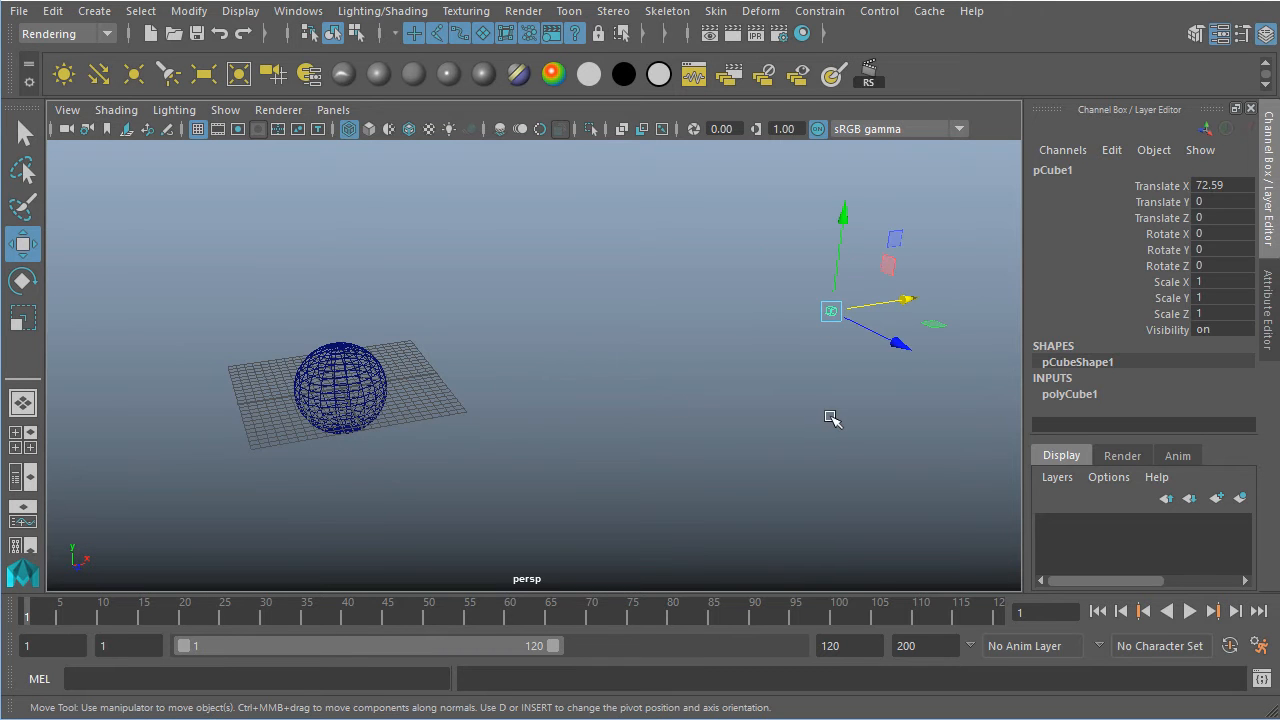
pyautogui.press('f')
pyautogui.keyDown('alt'); pyautogui.moveTo(831, 420); pyautogui.dragTo(662, 392); pyautogui.keyUp('alt')
# Select the sphere and frame it in the viewport, viewing it from another angle.
pyautogui.keyDown('alt'); pyautogui.moveTo(740, 385); pyautogui.dragTo(12, 296, button='right'); pyautogui.keyUp('alt')
pyautogui.keyDown('alt'); pyautogui.moveTo(758, 384); pyautogui.dragTo(190, 318, button='right'); pyautogui.keyUp('alt')
pyautogui.keyDown('alt'); pyautogui.moveTo(607, 439); pyautogui.dragTo(791, 331, button='middle'); pyautogui.keyUp('alt')
pyautogui.keyDown('alt'); pyautogui.moveTo(791, 331); pyautogui.dragTo(148, 255, button='right'); pyautogui.keyUp('alt')
pyautogui.keyDown('alt'); pyautogui.moveTo(446, 309); pyautogui.dragTo(496, 273, button='middle'); pyautogui.keyUp('alt')
pyautogui.moveTo(441, 334); pyautogui.dragTo(572, 428)
pyautogui.press('f')
pyautogui.keyDown('alt'); pyautogui.moveTo(523, 373); pyautogui.dragTo(700, 337); pyautogui.keyUp('alt')
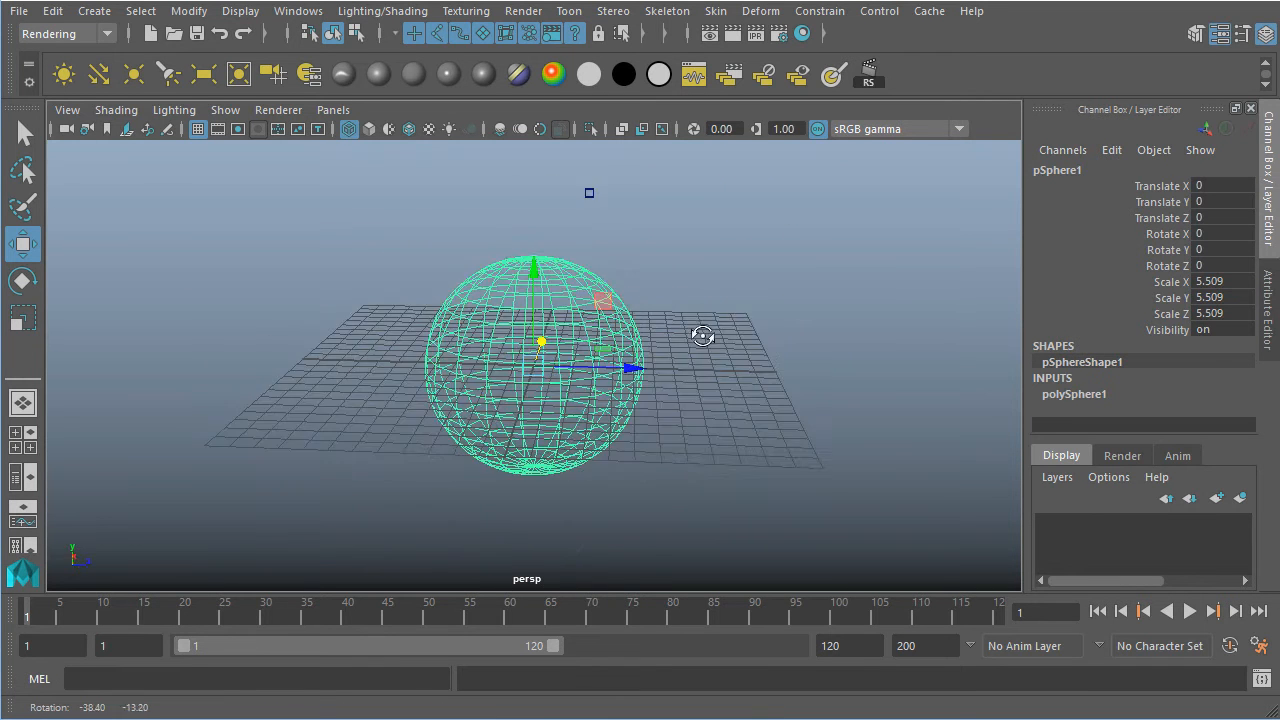
# Select the distant cube, frame it in the viewport and view it from several angles.
pyautogui.click(590, 193)
pyautogui.press('f')
pyautogui.keyDown('alt'); pyautogui.moveTo(680, 243); pyautogui.dragTo(822, 316); pyautogui.keyUp('alt')
pyautogui.keyDown('alt'); pyautogui.moveTo(822, 316); pyautogui.dragTo(457, 423, button='right'); pyautogui.keyUp('alt')
pyautogui.keyDown('alt'); pyautogui.moveTo(457, 423); pyautogui.dragTo(698, 362, button='middle'); pyautogui.keyUp('alt')
pyautogui.keyDown('alt'); pyautogui.moveTo(698, 362); pyautogui.dragTo(772, 368); pyautogui.keyUp('alt')
pyautogui.press('f')
# Select the distant cube again and delete it from the scene.
pyautogui.keyDown('alt'); pyautogui.moveTo(640, 351); pyautogui.dragTo(450, 372); pyautogui.keyUp('alt')
pyautogui.keyDown('alt'); pyautogui.moveTo(490, 398); pyautogui.dragTo(769, 403, button='middle'); pyautogui.keyUp('alt')
pyautogui.keyDown('alt'); pyautogui.moveTo(769, 403); pyautogui.dragTo(111, 298, button='right'); pyautogui.keyUp('alt')
pyautogui.keyDown('alt'); pyautogui.moveTo(238, 337); pyautogui.dragTo(497, 307, button='middle'); pyautogui.keyUp('alt')
pyautogui.moveTo(677, 265); pyautogui.dragTo(928, 475)
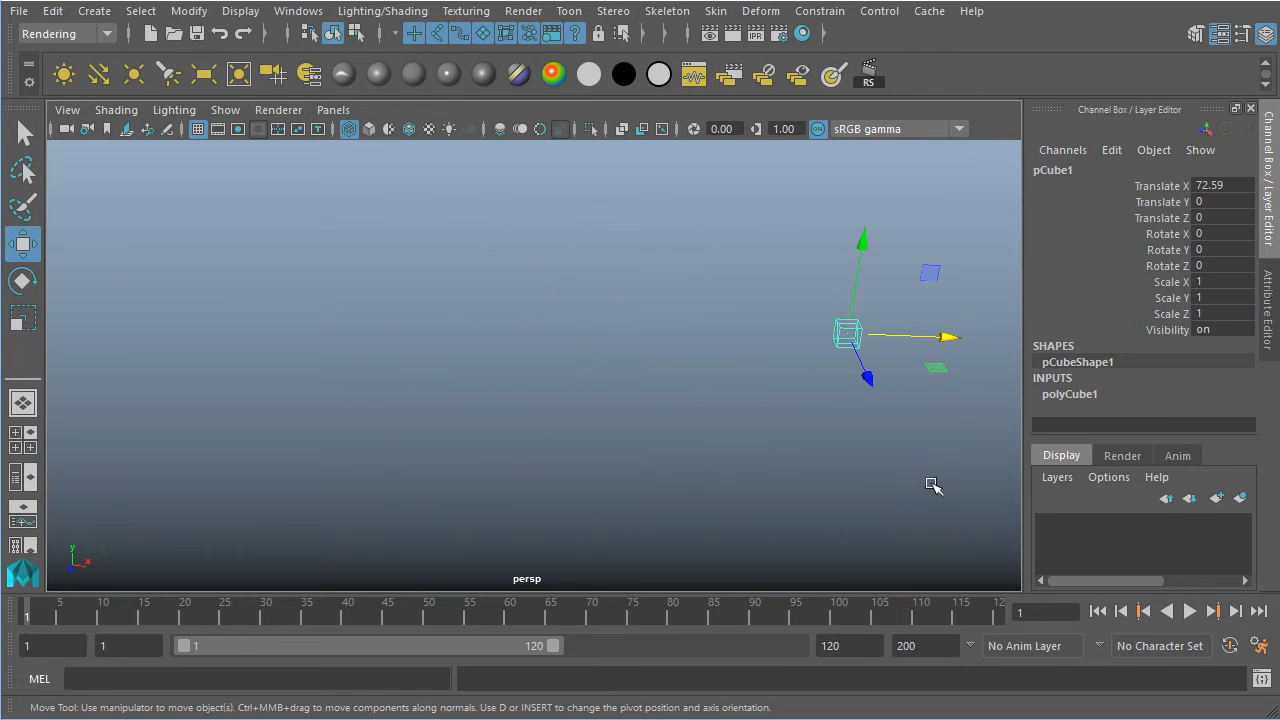
pyautogui.press('Delete')
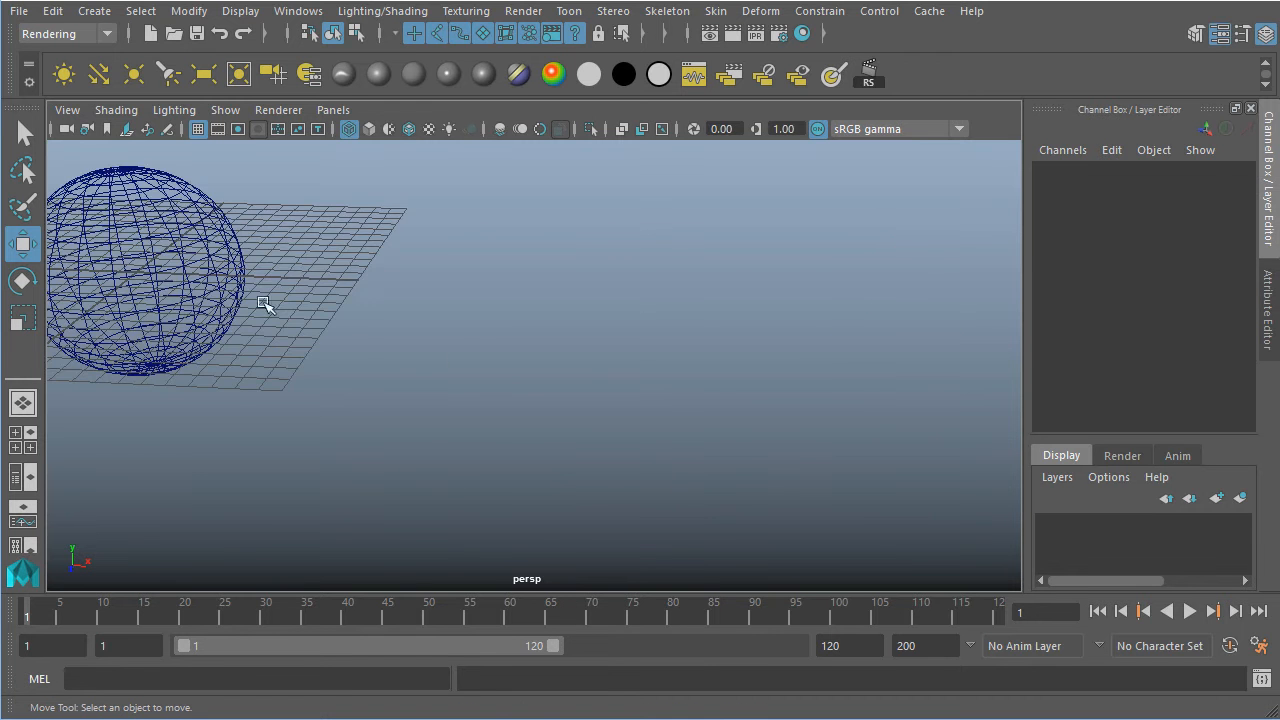
# Put the sphere into face component mode and select a block of four adjacent faces on its side.
pyautogui.keyDown('alt'); pyautogui.moveTo(266, 306); pyautogui.dragTo(660, 360, button='middle'); pyautogui.keyUp('alt')
pyautogui.click(620, 329)
pyautogui.rightClick(618, 330)
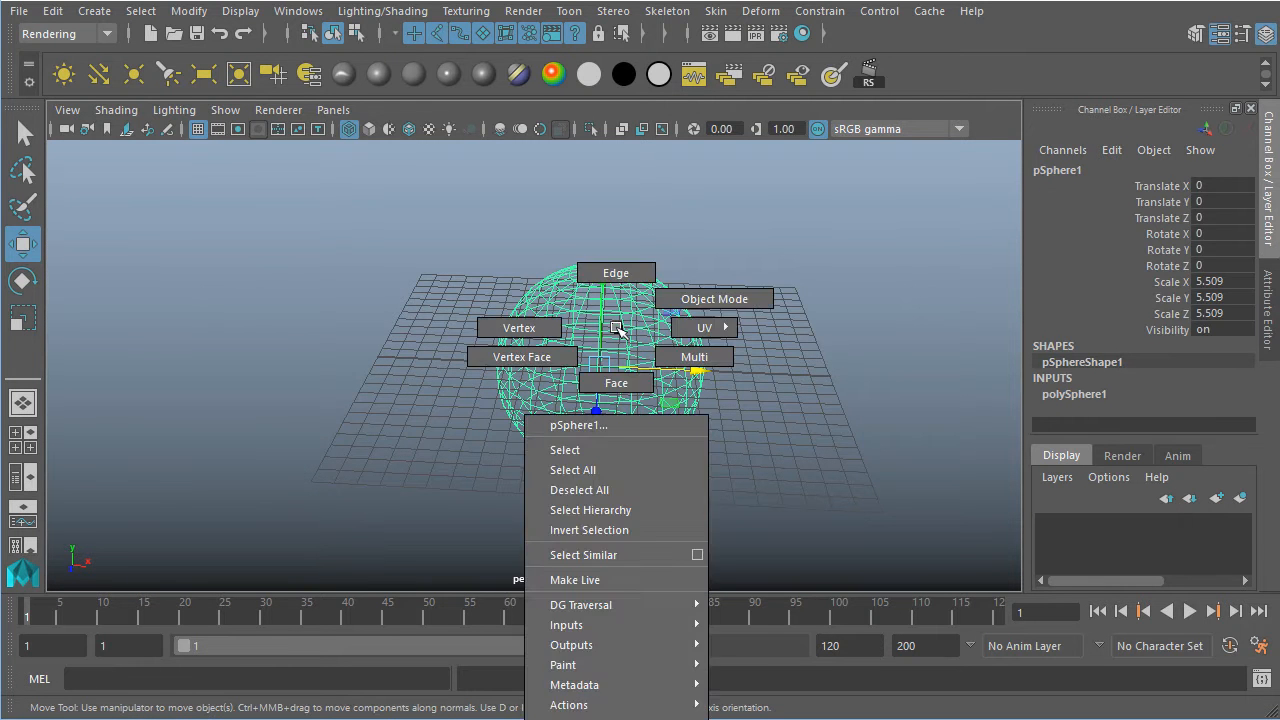
pyautogui.keyDown('alt'); pyautogui.moveTo(620, 331); pyautogui.dragTo(616, 336); pyautogui.keyUp('alt')
pyautogui.keyDown('alt'); pyautogui.moveTo(616, 336); pyautogui.dragTo(568, 340, button='middle'); pyautogui.keyUp('alt')
pyautogui.keyDown('alt'); pyautogui.moveTo(568, 340); pyautogui.dragTo(932, 364, button='right'); pyautogui.keyUp('alt')
pyautogui.moveTo(594, 287); pyautogui.dragTo(597, 343, button='right')
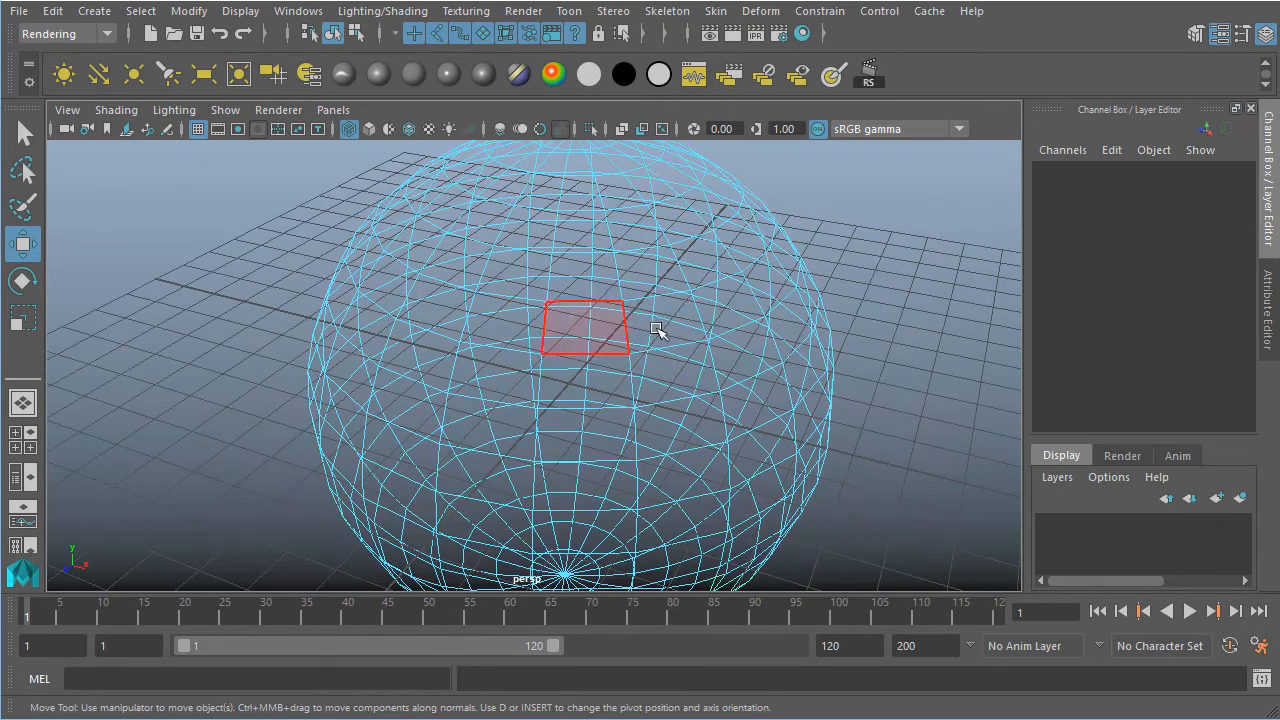
pyautogui.click(608, 332)
pyautogui.keyDown('shift'); pyautogui.click(657, 328); pyautogui.keyUp('shift')
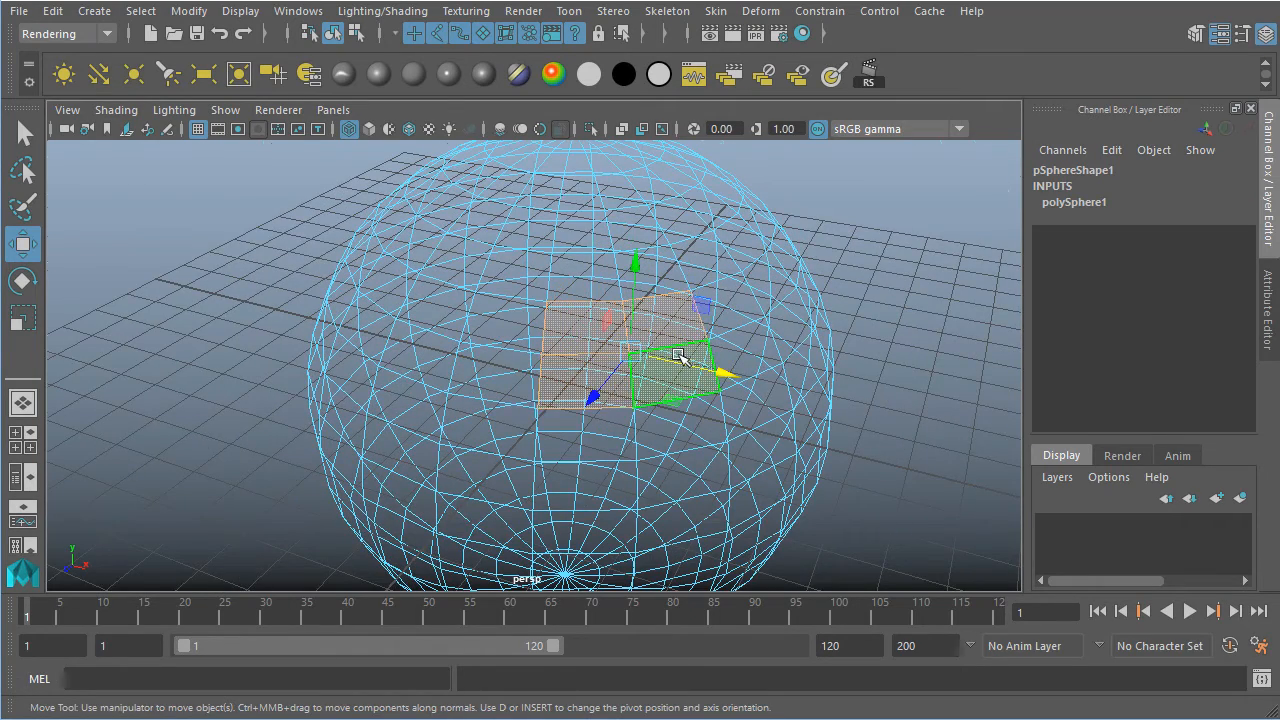
# Frame the selected sphere faces, activate the Select Tool and orbit around the faces.
pyautogui.press('f')
pyautogui.keyDown('alt'); pyautogui.moveTo(678, 357); pyautogui.dragTo(640, 414); pyautogui.keyUp('alt')
pyautogui.press('q')
pyautogui.keyDown('alt'); pyautogui.moveTo(517, 381); pyautogui.dragTo(433, 398); pyautogui.keyUp('alt')
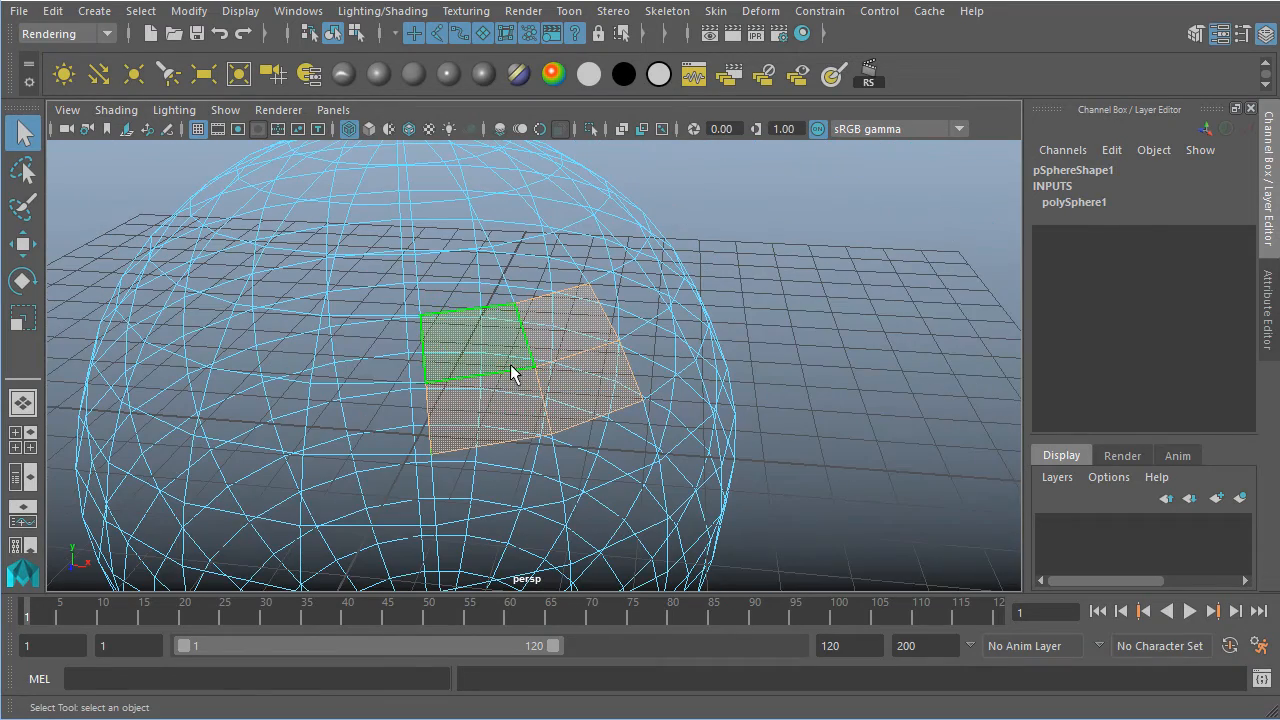
# Return from face mode to object mode, clear the selection and select the whole sphere.
pyautogui.press('F8')
pyautogui.click(904, 340)
pyautogui.keyDown('alt'); pyautogui.moveTo(648, 343); pyautogui.dragTo(808, 331, button='middle'); pyautogui.keyUp('alt')
pyautogui.keyDown('alt'); pyautogui.moveTo(808, 331); pyautogui.dragTo(600, 329, button='right'); pyautogui.keyUp('alt')
pyautogui.keyDown('alt'); pyautogui.moveTo(600, 329); pyautogui.dragTo(641, 335); pyautogui.keyUp('alt')
pyautogui.press('alt')
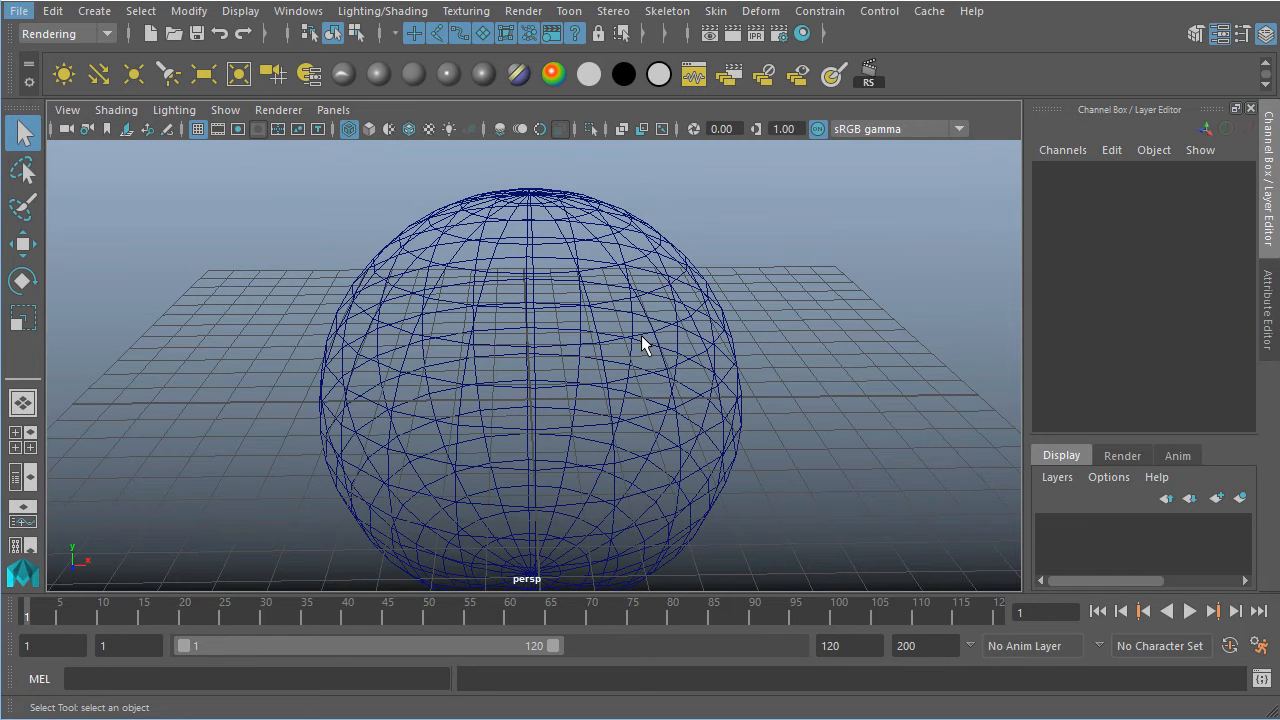
pyautogui.click(633, 335)
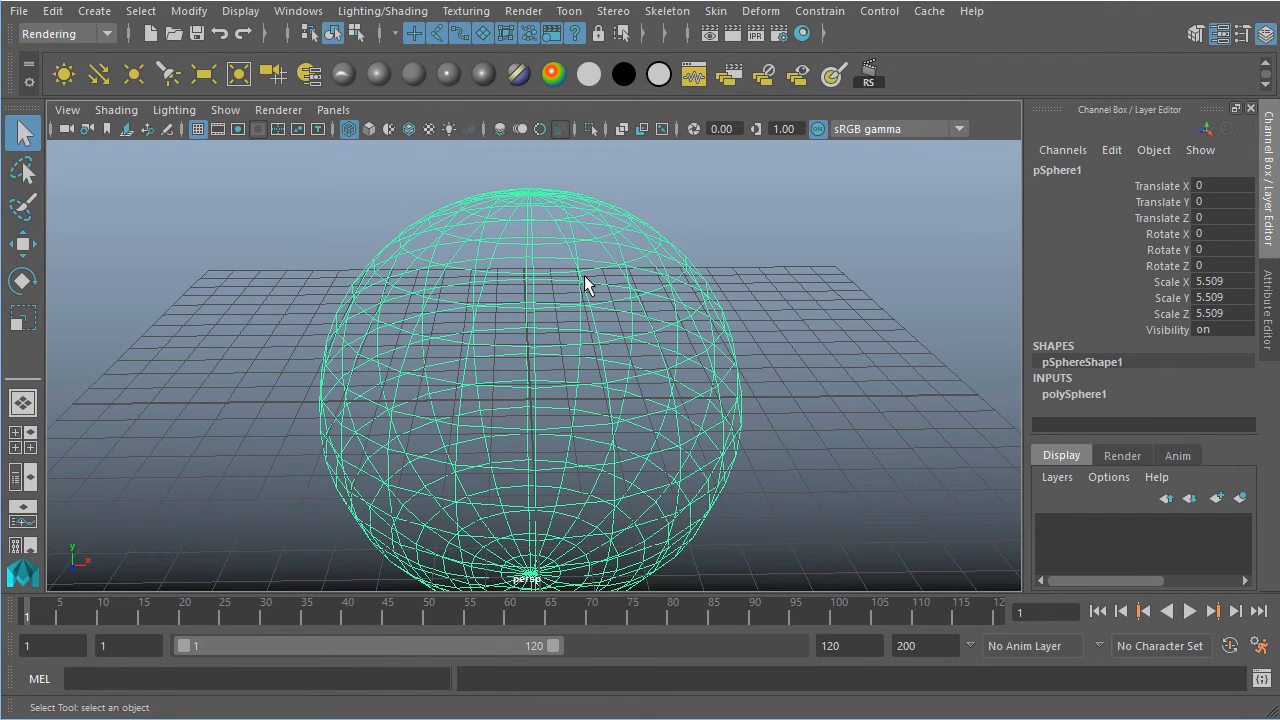
# Switch the viewport from wireframe to shaded display.
pyautogui.press('4')
pyautogui.press('5')
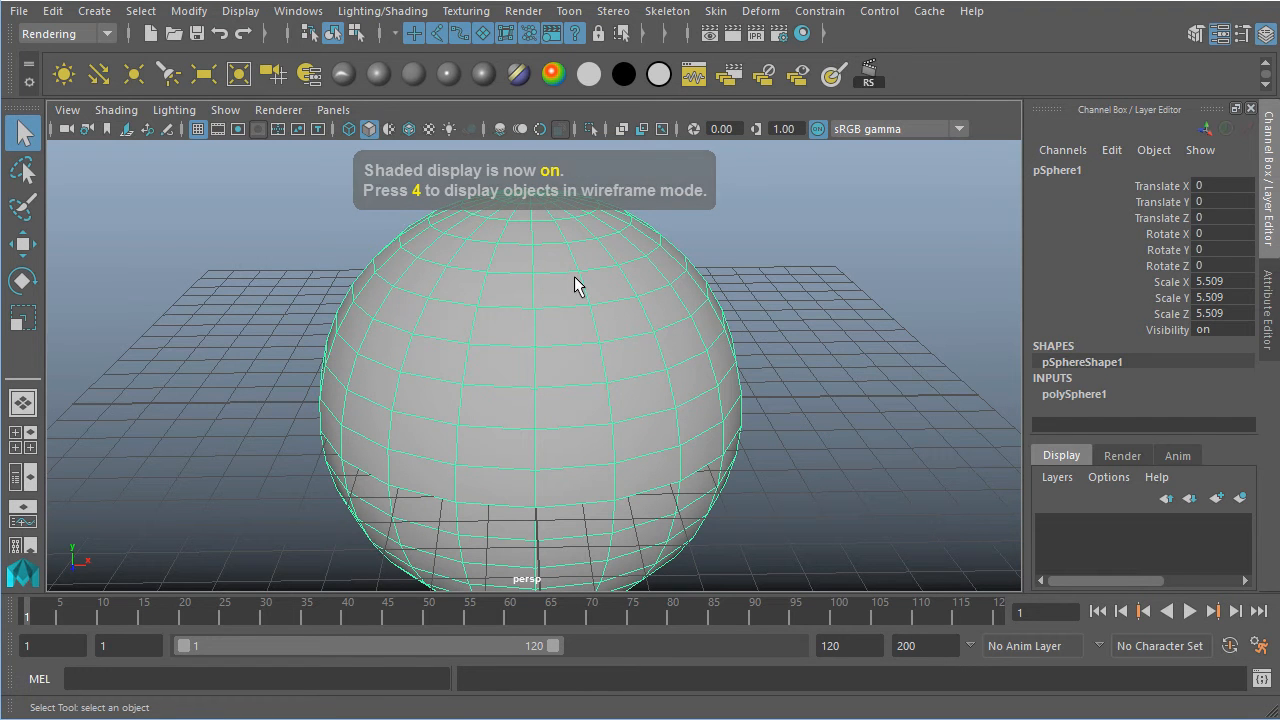
# Switch the viewport to textured display, then to lighting with all scene lights, while orbiting around the sphere.
pyautogui.press('6')
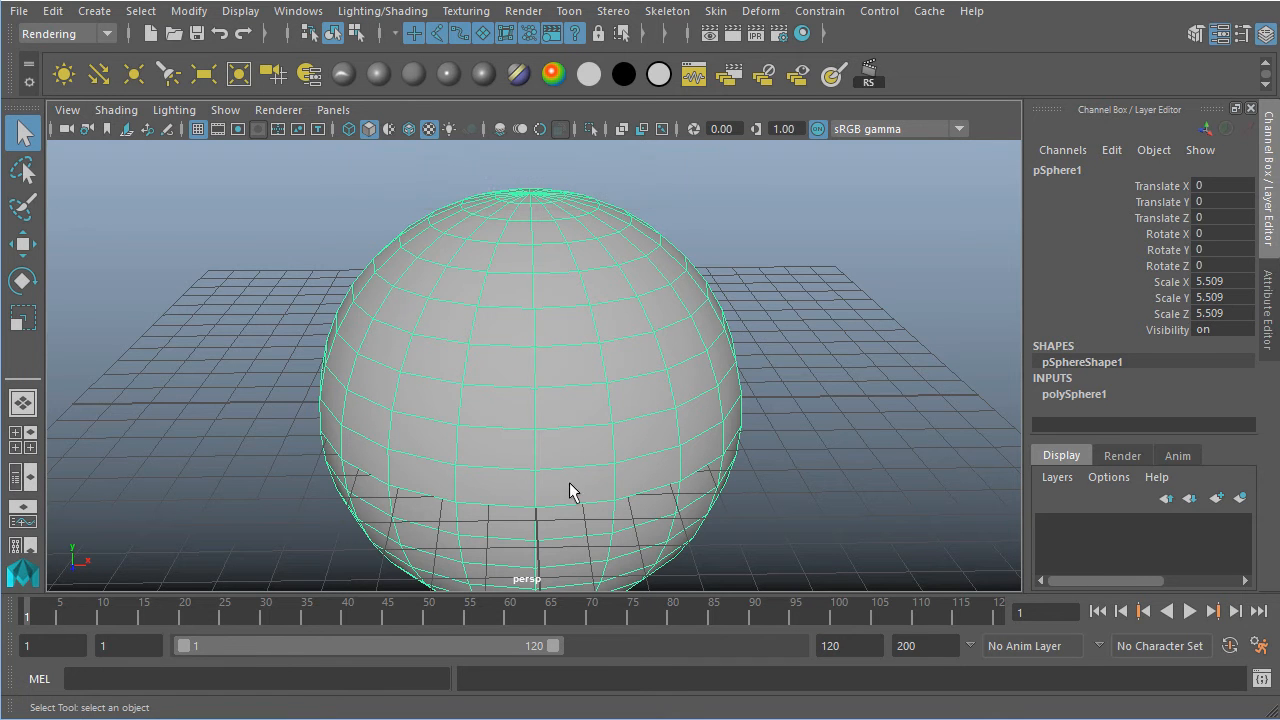
pyautogui.keyDown('alt'); pyautogui.moveTo(674, 474); pyautogui.dragTo(595, 420); pyautogui.keyUp('alt')
pyautogui.keyDown('alt'); pyautogui.moveTo(600, 420); pyautogui.dragTo(440, 358, button='right'); pyautogui.keyUp('alt')
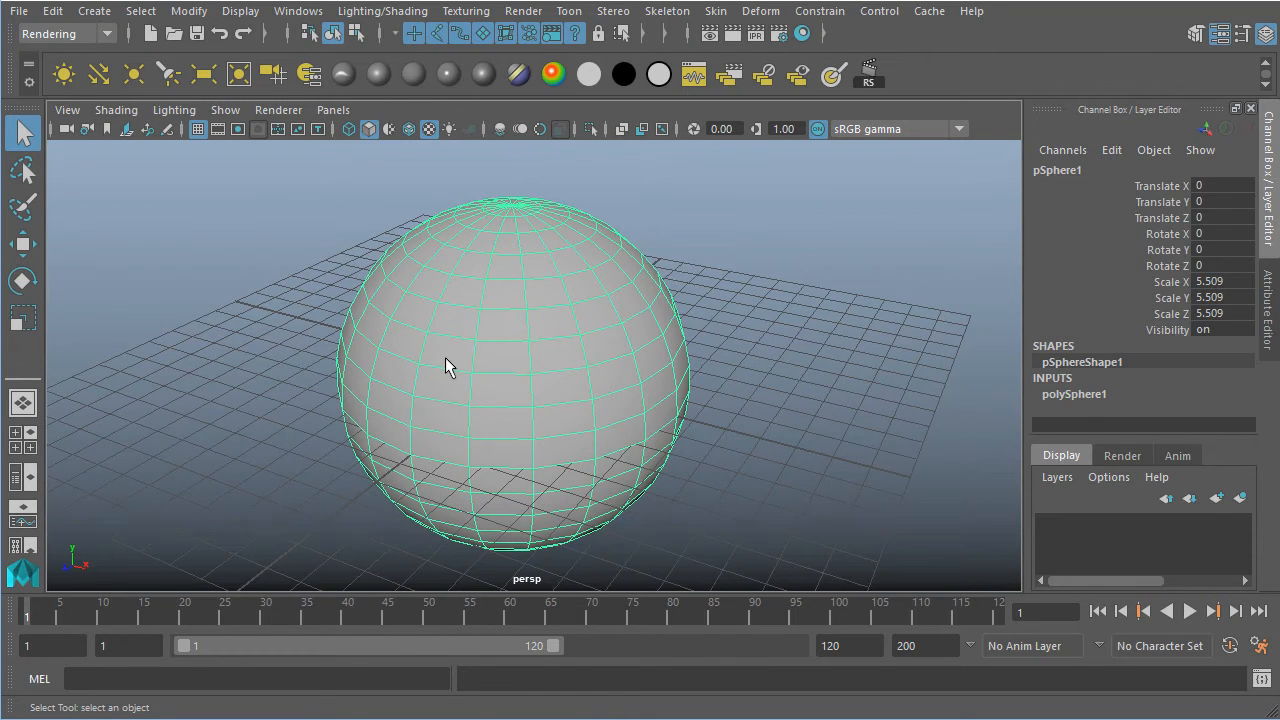
pyautogui.press('7')
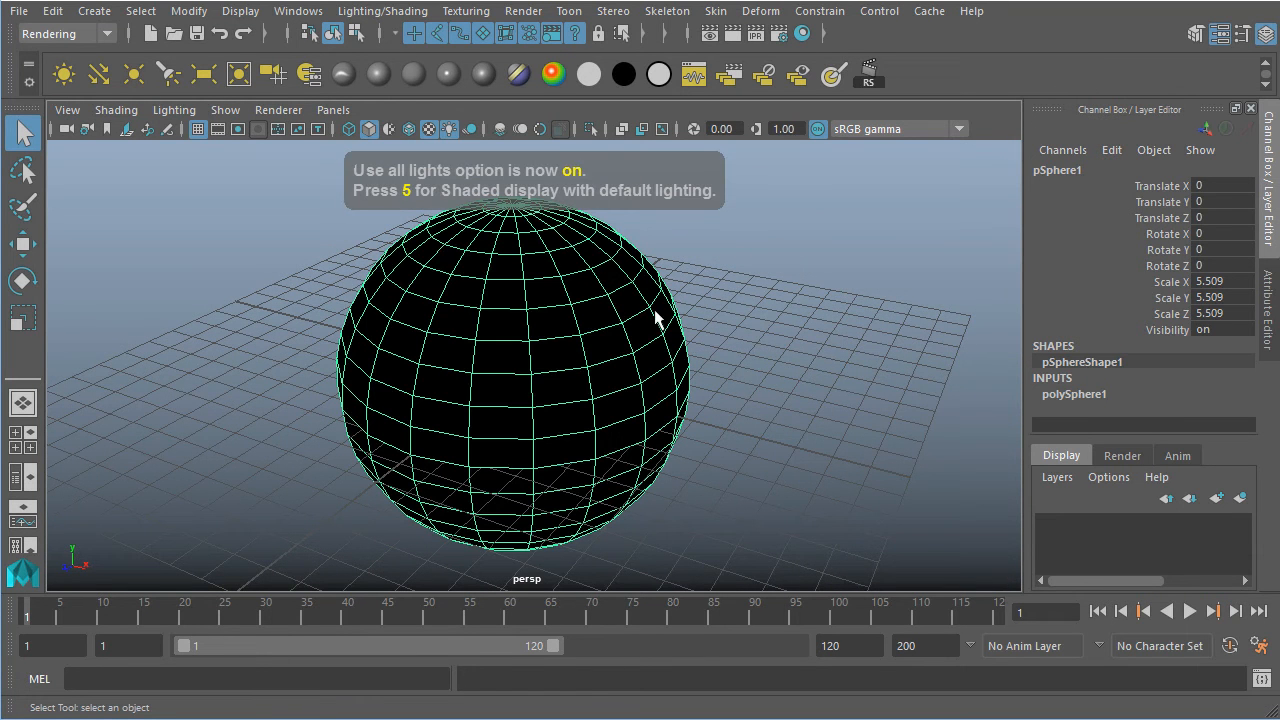
pyautogui.keyDown('alt'); pyautogui.moveTo(646, 318); pyautogui.dragTo(709, 317); pyautogui.keyUp('alt')
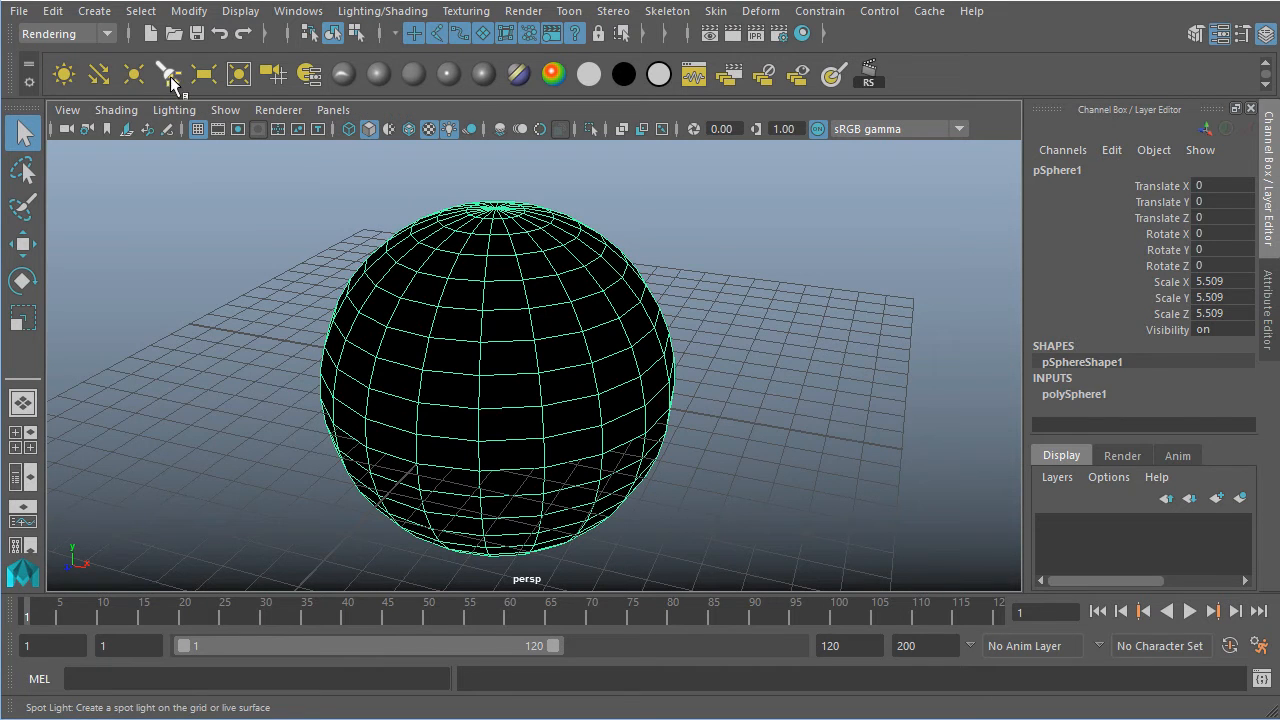
# Create a spot light and, looking through it, place it at about X -0.8, Y 6.6, Z 17.8 facing the sphere.
pyautogui.click(170, 82)
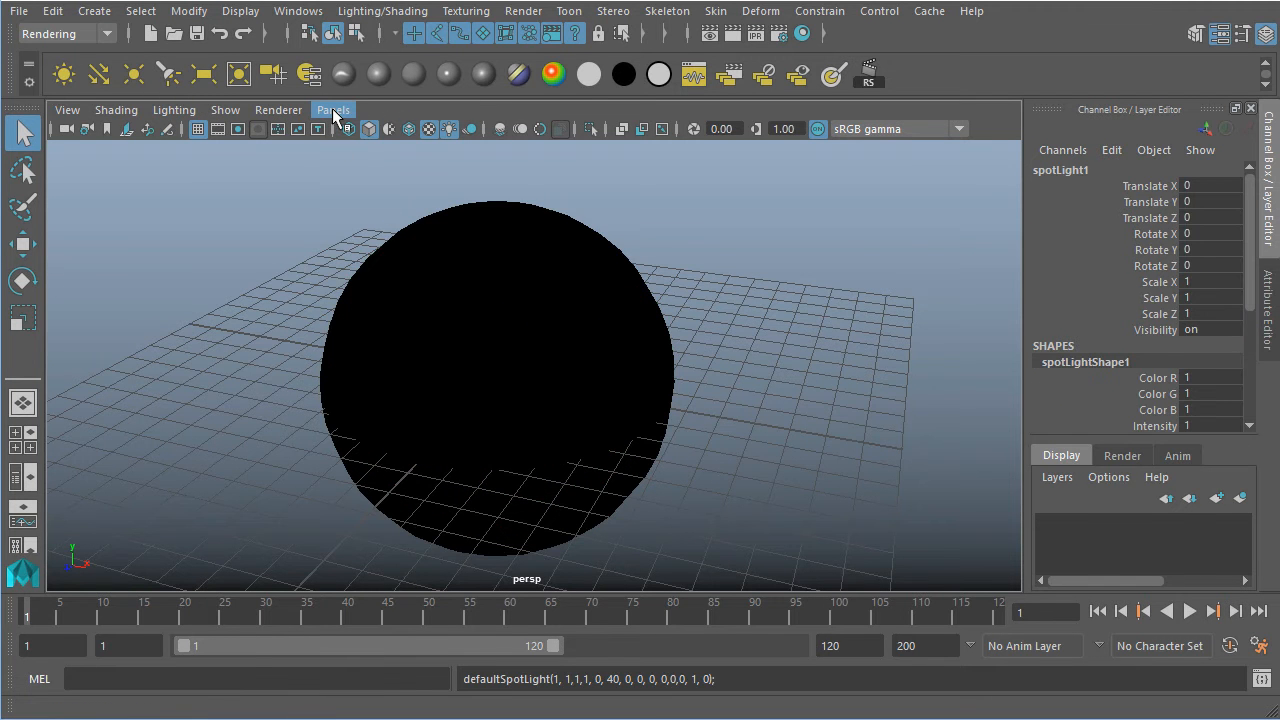
pyautogui.click(332, 110)
pyautogui.click(400, 188)
pyautogui.keyDown('alt'); pyautogui.moveTo(644, 340); pyautogui.dragTo(380, 308, button='middle'); pyautogui.keyUp('alt')
pyautogui.keyDown('alt'); pyautogui.moveTo(900, 378); pyautogui.dragTo(341, 352, button='right'); pyautogui.keyUp('alt')
pyautogui.keyDown('alt'); pyautogui.moveTo(746, 344); pyautogui.dragTo(856, 361, button='middle'); pyautogui.keyUp('alt')
pyautogui.keyDown('alt'); pyautogui.moveTo(856, 361); pyautogui.dragTo(703, 360, button='right'); pyautogui.keyUp('alt')
pyautogui.keyDown('alt'); pyautogui.moveTo(698, 364); pyautogui.dragTo(704, 392); pyautogui.keyUp('alt')
pyautogui.moveTo(704, 392)
pyautogui.keyDown('alt'); pyautogui.mouseDown(button='middle')
pyautogui.moveTo(709, 366)
pyautogui.moveTo(712, 376)
pyautogui.mouseUp(button='middle'); pyautogui.keyUp('alt')
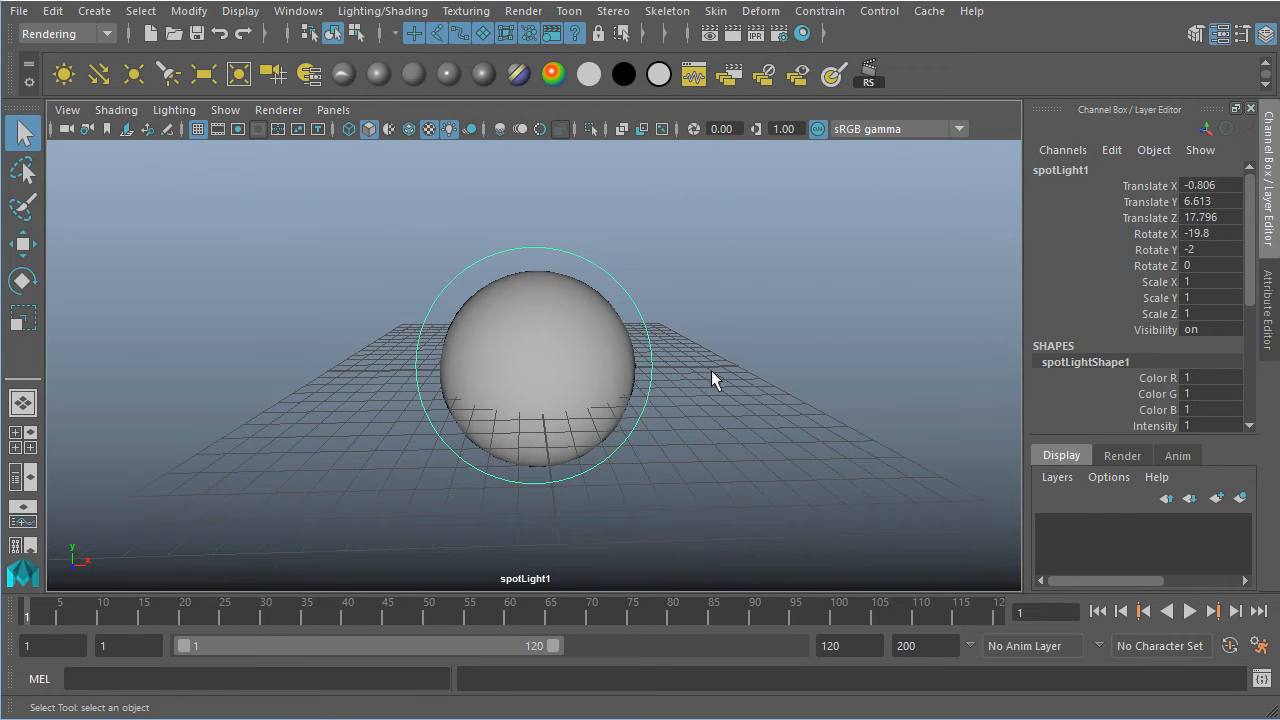
# Return to the perspective view with all scene lights in use and view the spot light and sphere from the side.
pyautogui.press('space')
pyautogui.moveTo(712, 372)
pyautogui.mouseDown()
pyautogui.moveTo(715, 298)
pyautogui.moveTo(471, 301)
pyautogui.mouseUp()
pyautogui.press('7')
pyautogui.keyDown('alt'); pyautogui.moveTo(666, 337); pyautogui.dragTo(708, 365); pyautogui.keyUp('alt')
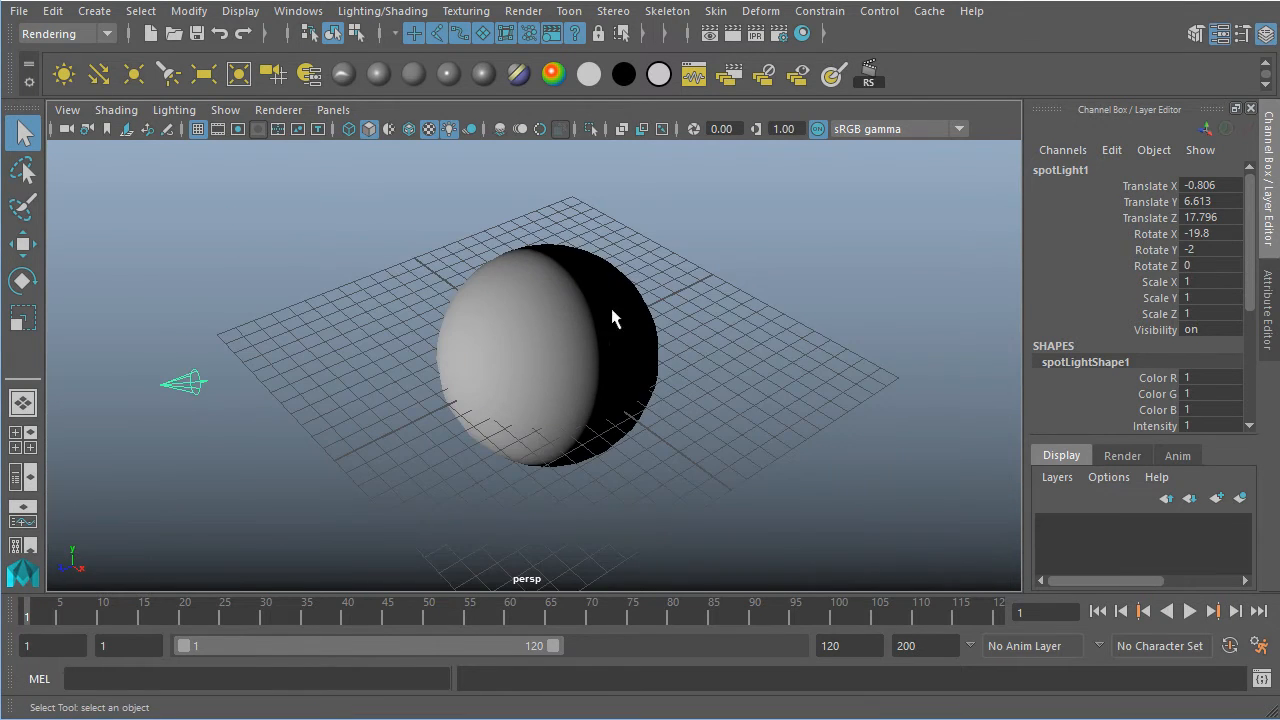
pyautogui.keyDown('alt'); pyautogui.moveTo(601, 316); pyautogui.dragTo(633, 315, button='middle'); pyautogui.keyUp('alt')
pyautogui.keyDown('alt'); pyautogui.moveTo(634, 315); pyautogui.dragTo(665, 318, button='right'); pyautogui.keyUp('alt')
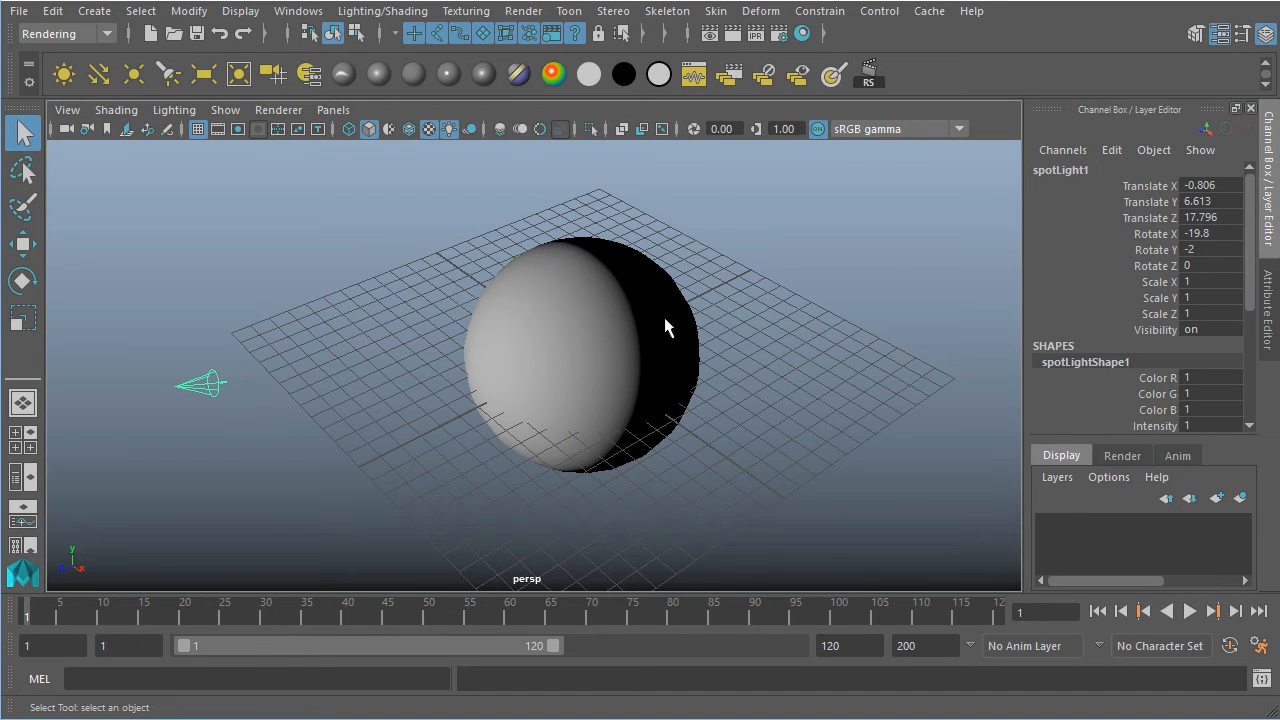
# Compare default-lit shading with scene lighting on the sphere and clear the spot light selection.
pyautogui.press('5')
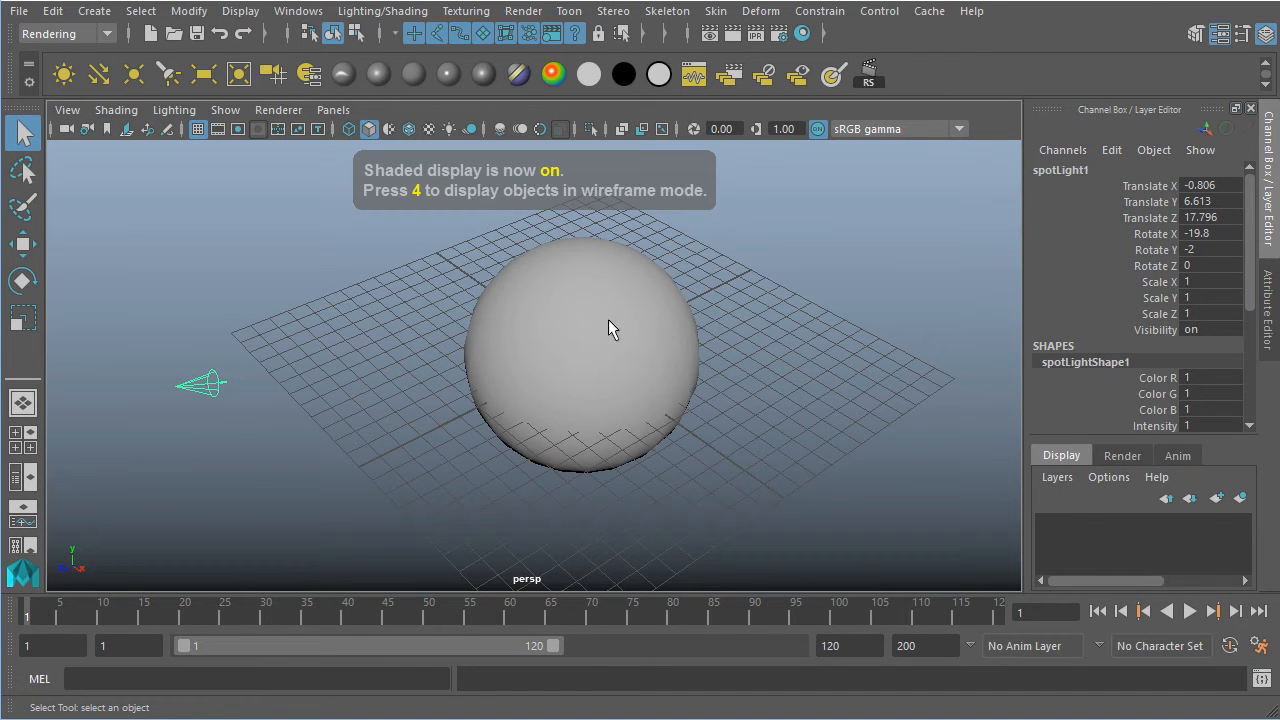
pyautogui.press('7')
pyautogui.keyDown('alt'); pyautogui.moveTo(746, 286); pyautogui.dragTo(690, 372); pyautogui.keyUp('alt')
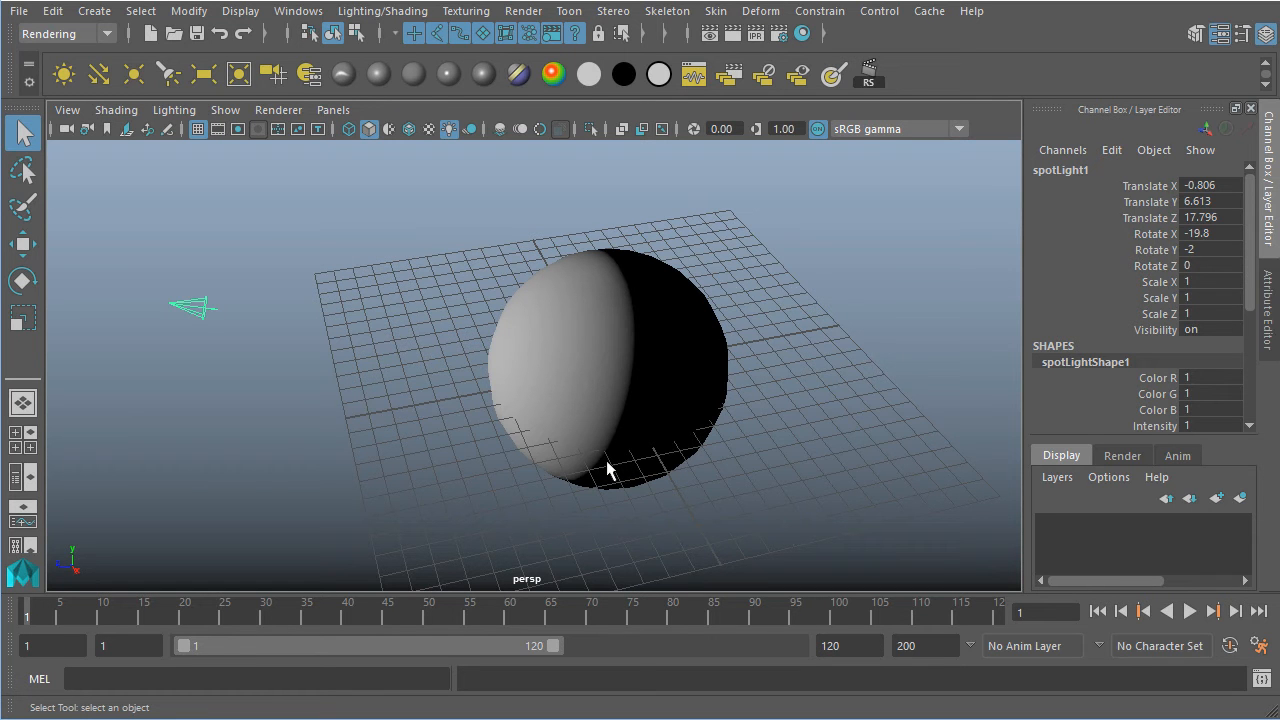
pyautogui.keyDown('alt'); pyautogui.moveTo(666, 443); pyautogui.dragTo(698, 432); pyautogui.keyUp('alt')
pyautogui.click(698, 432)
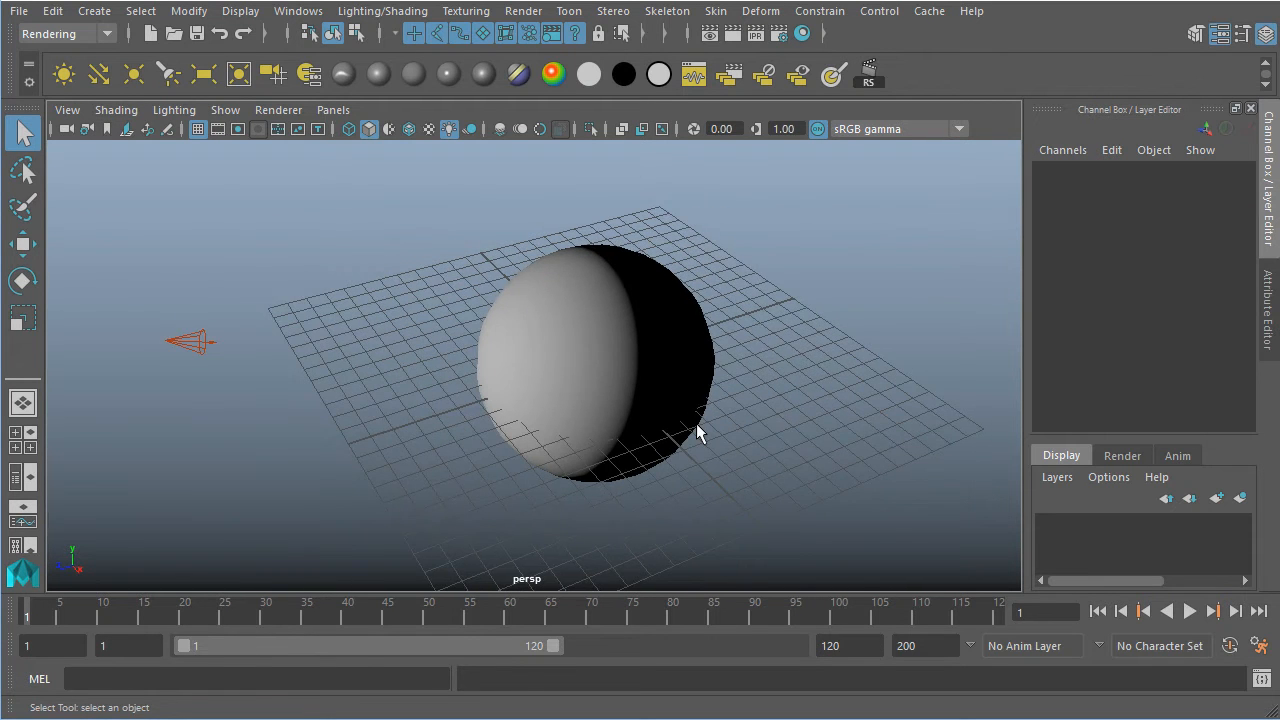
# Cycle the viewport through wireframe, shaded, textured and all-lights display.
pyautogui.press('4')
pyautogui.press('5')
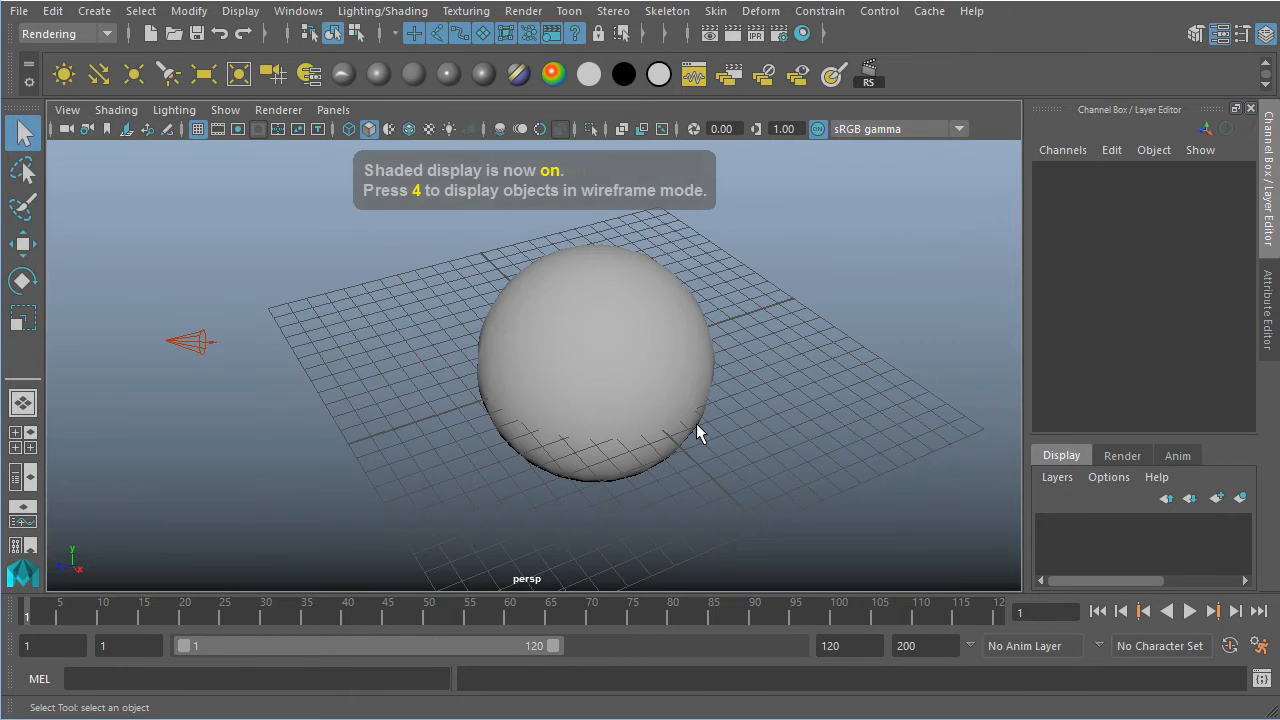
pyautogui.press('6')
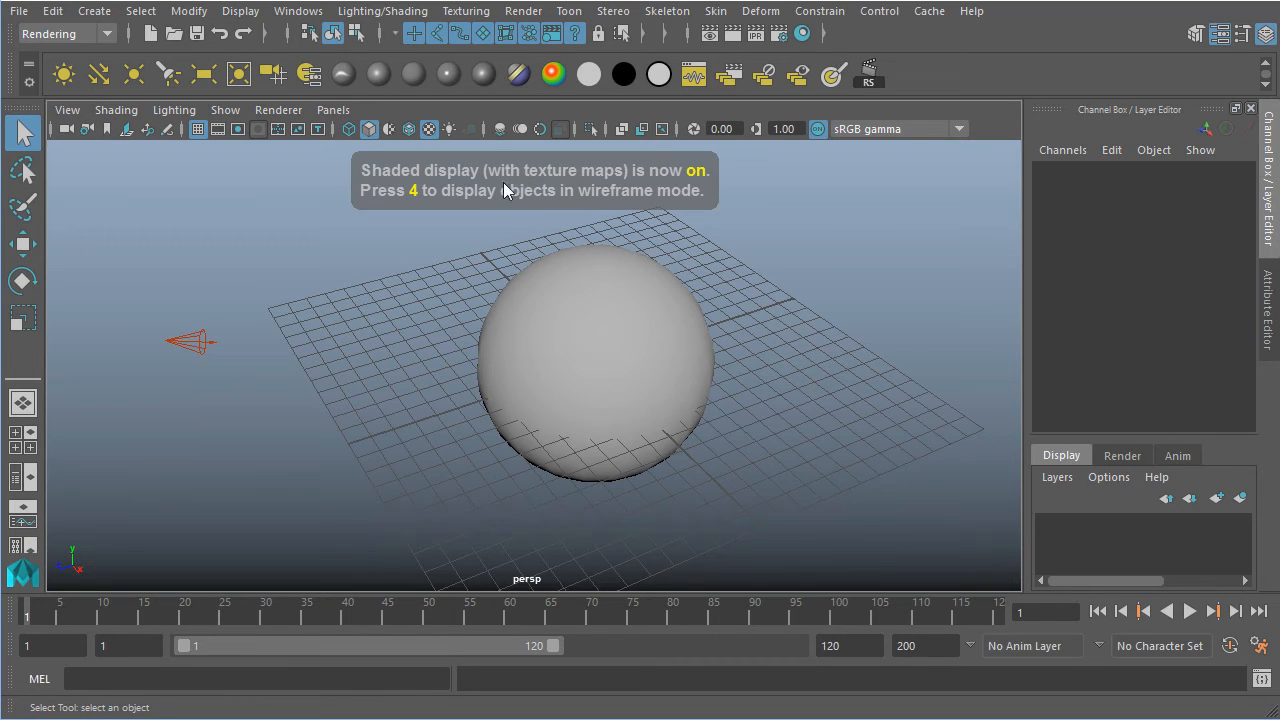
pyautogui.press('7')
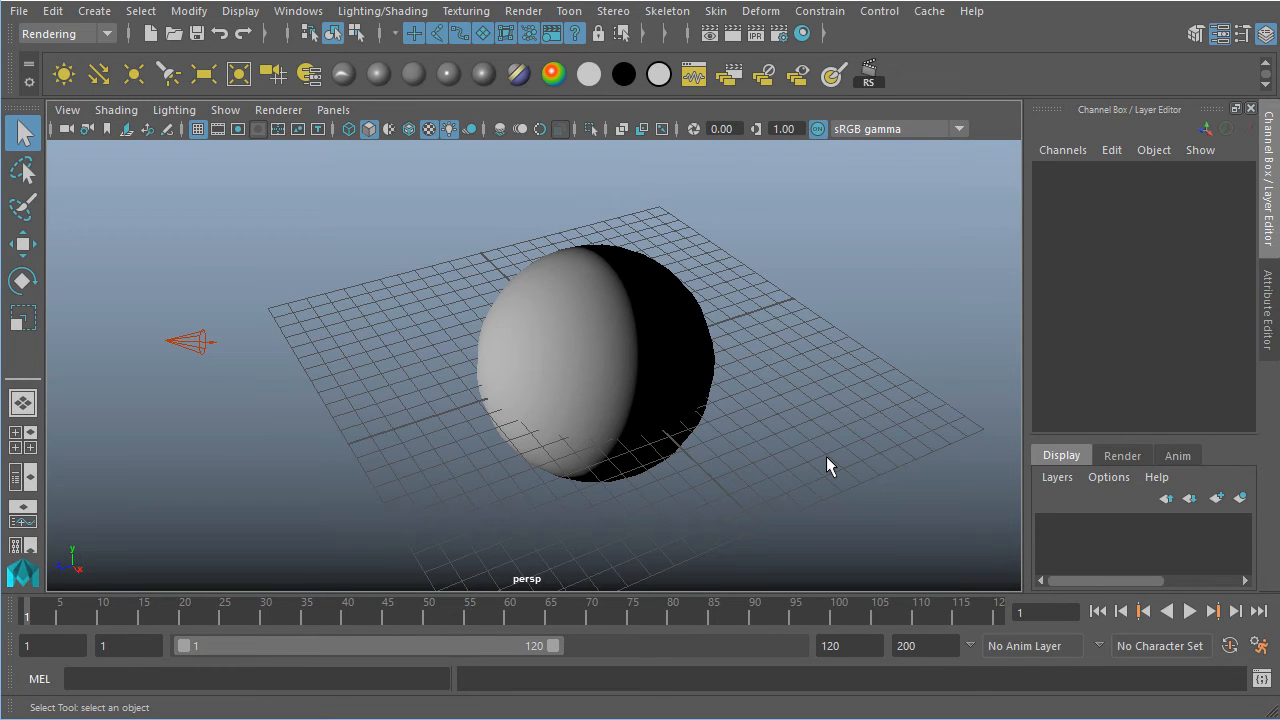
# Set the sphere's Subdivisions Axis and Subdivisions Height to 8, keeping the sphere selected.
pyautogui.click(577, 338)
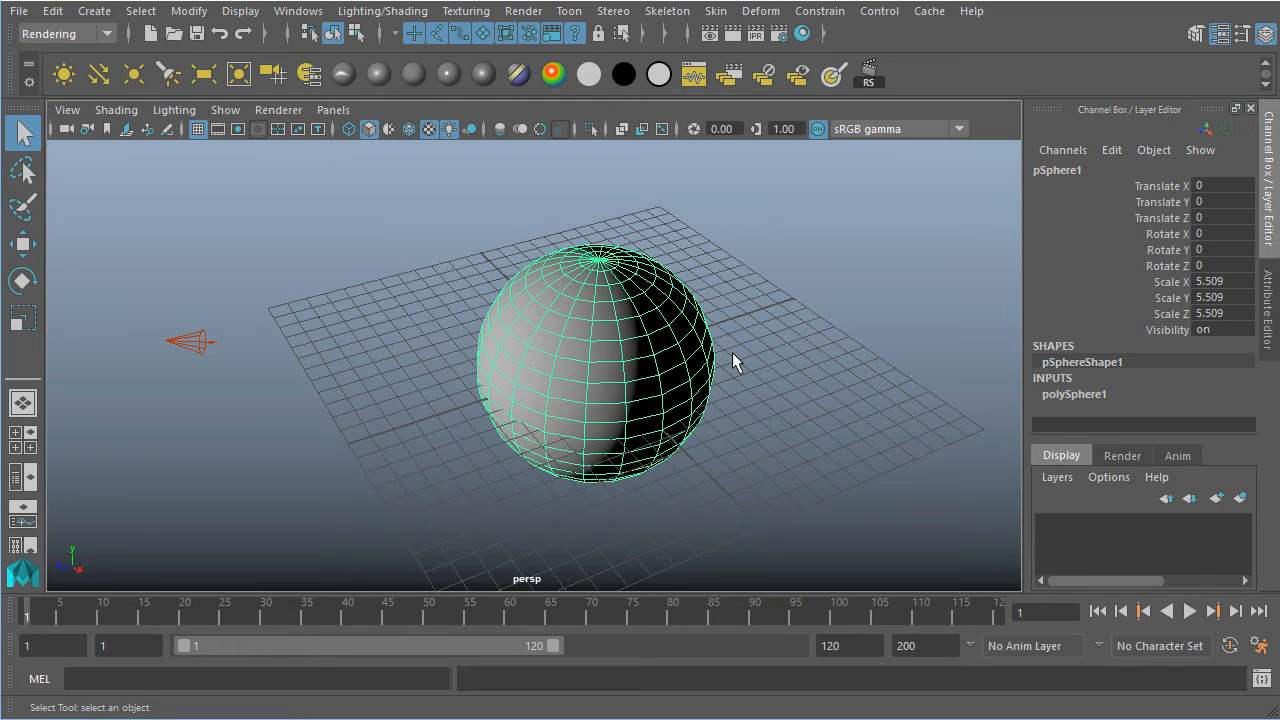
pyautogui.keyDown('alt'); pyautogui.moveTo(780, 400); pyautogui.dragTo(805, 346); pyautogui.keyUp('alt')
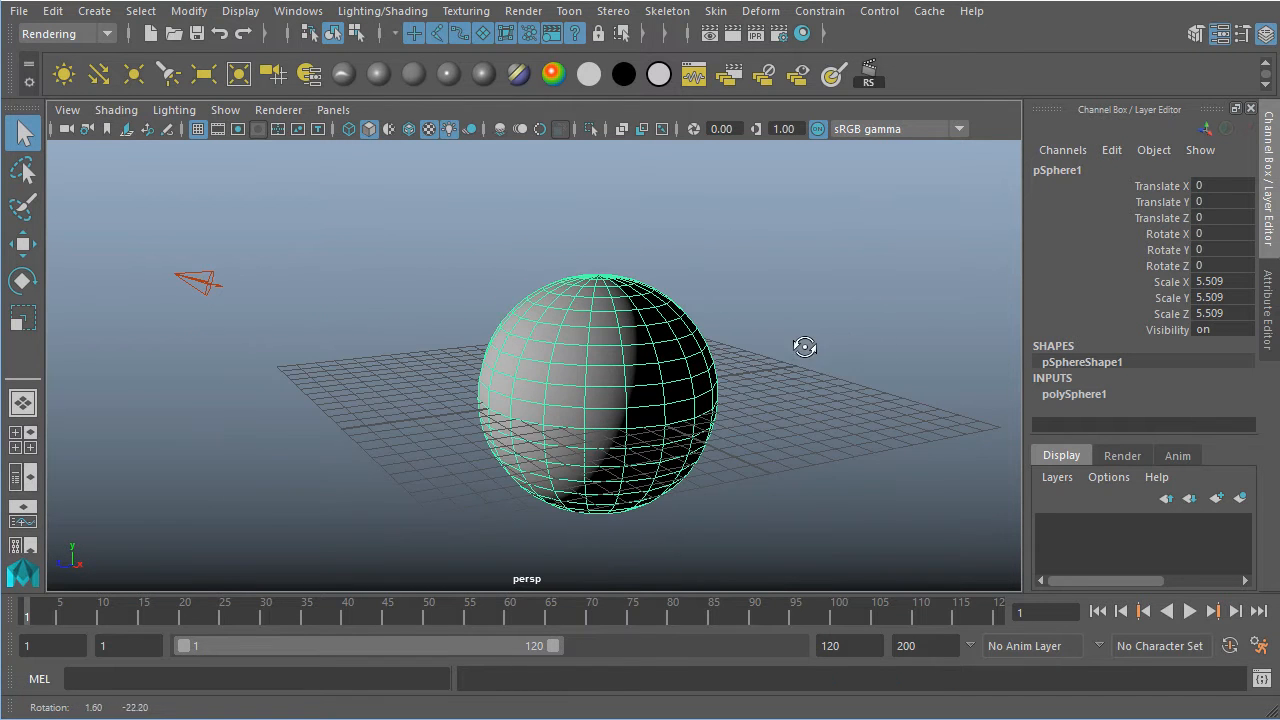
pyautogui.click(1064, 396)
pyautogui.moveTo(1250, 291); pyautogui.dragTo(1252, 345)
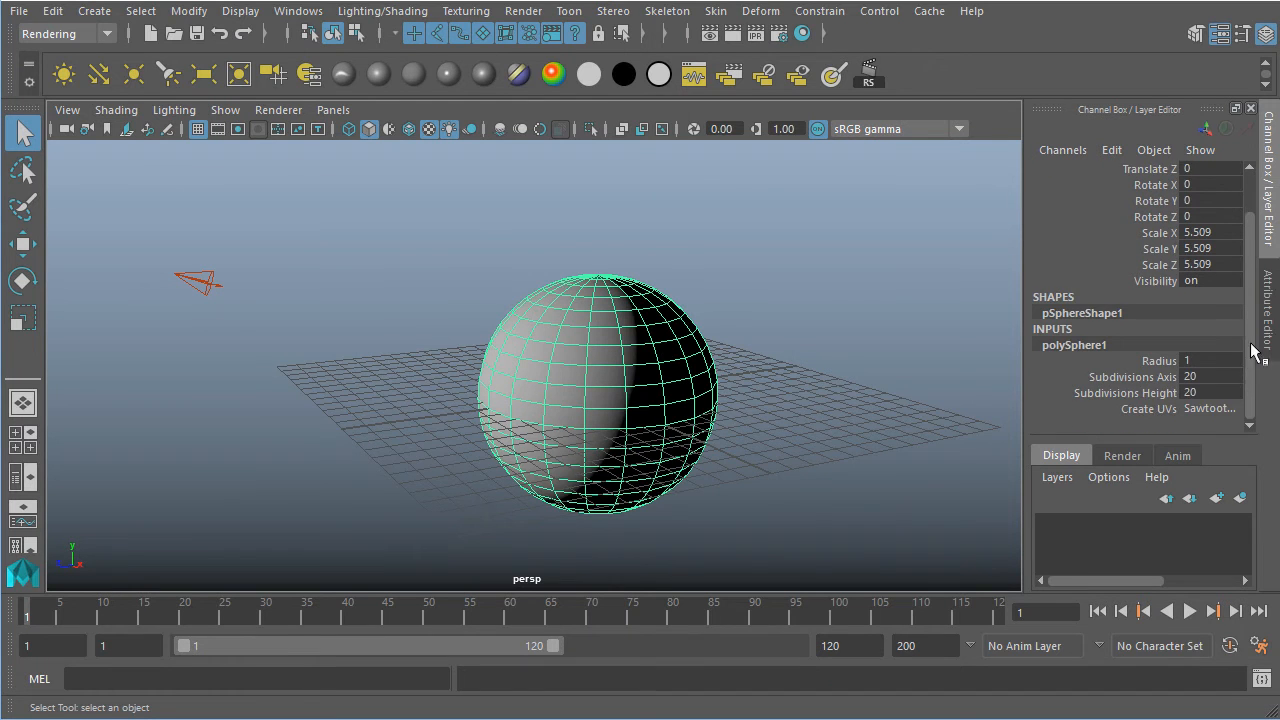
pyautogui.moveTo(1197, 377); pyautogui.dragTo(1205, 388)
pyautogui.doubleClick(1207, 392)
pyautogui.write('8')
pyautogui.press('Return')
pyautogui.click(714, 325)
pyautogui.keyDown('alt'); pyautogui.moveTo(714, 325); pyautogui.dragTo(755, 368); pyautogui.keyUp('alt')
pyautogui.hotkey('ctrl', 'z')
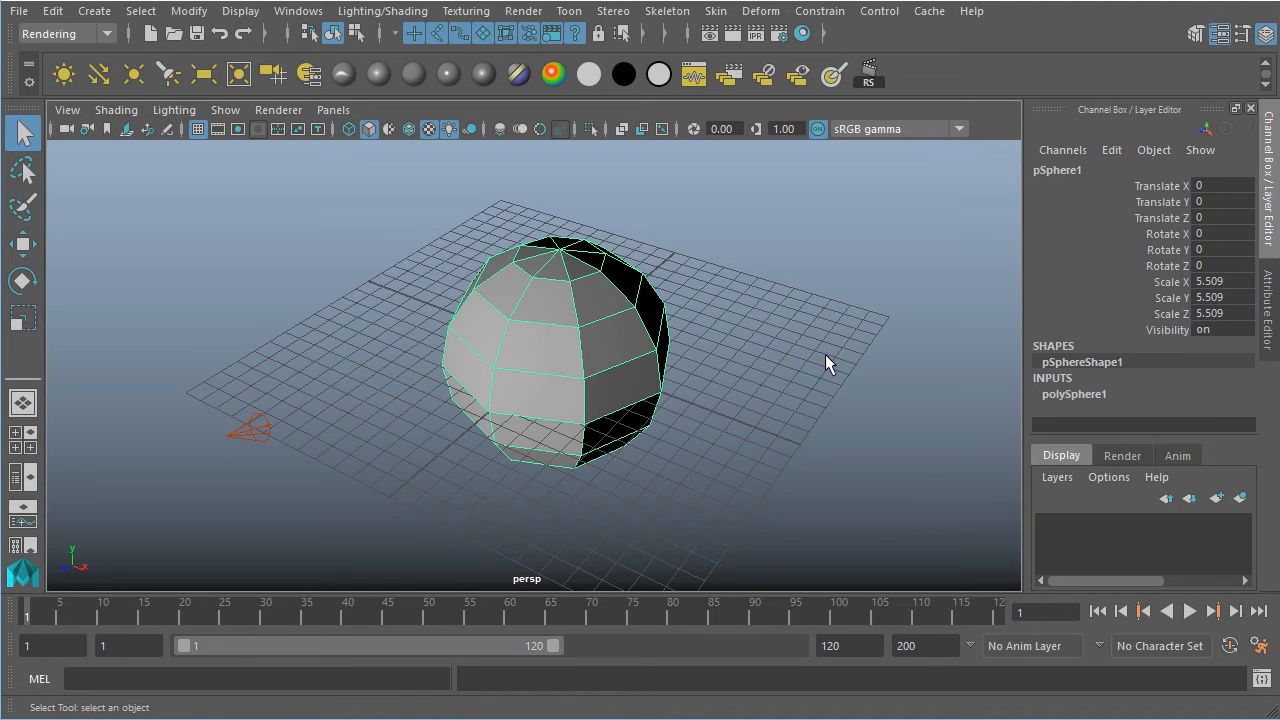
# Show the sphere unsmoothed, then in smooth preview with its cage, and inspect the cage up close.
pyautogui.press('1')
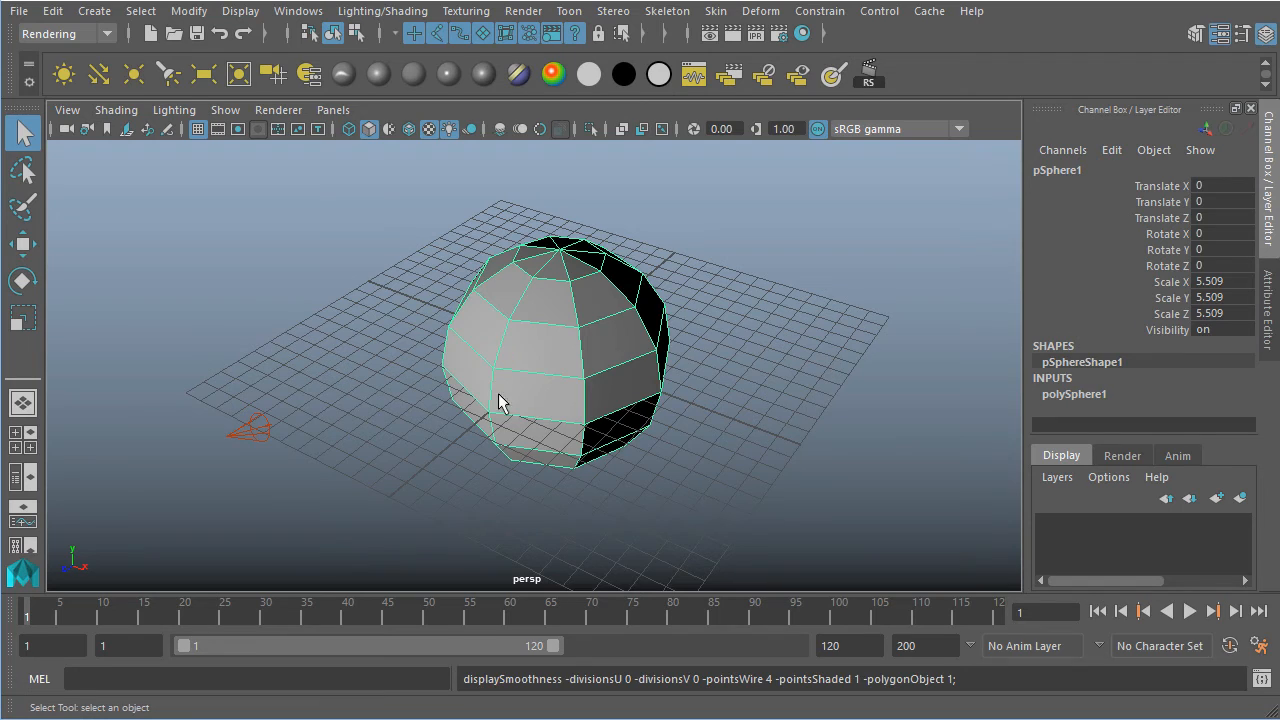
pyautogui.press('2')
pyautogui.keyDown('alt'); pyautogui.moveTo(788, 345); pyautogui.dragTo(632, 346); pyautogui.keyUp('alt')
pyautogui.keyDown('alt'); pyautogui.moveTo(632, 346); pyautogui.dragTo(770, 350, button='right'); pyautogui.keyUp('alt')
pyautogui.keyDown('alt'); pyautogui.moveTo(542, 318); pyautogui.dragTo(638, 320, button='right'); pyautogui.keyUp('alt')
pyautogui.keyDown('alt'); pyautogui.moveTo(590, 287); pyautogui.dragTo(612, 363, button='middle'); pyautogui.keyUp('alt')
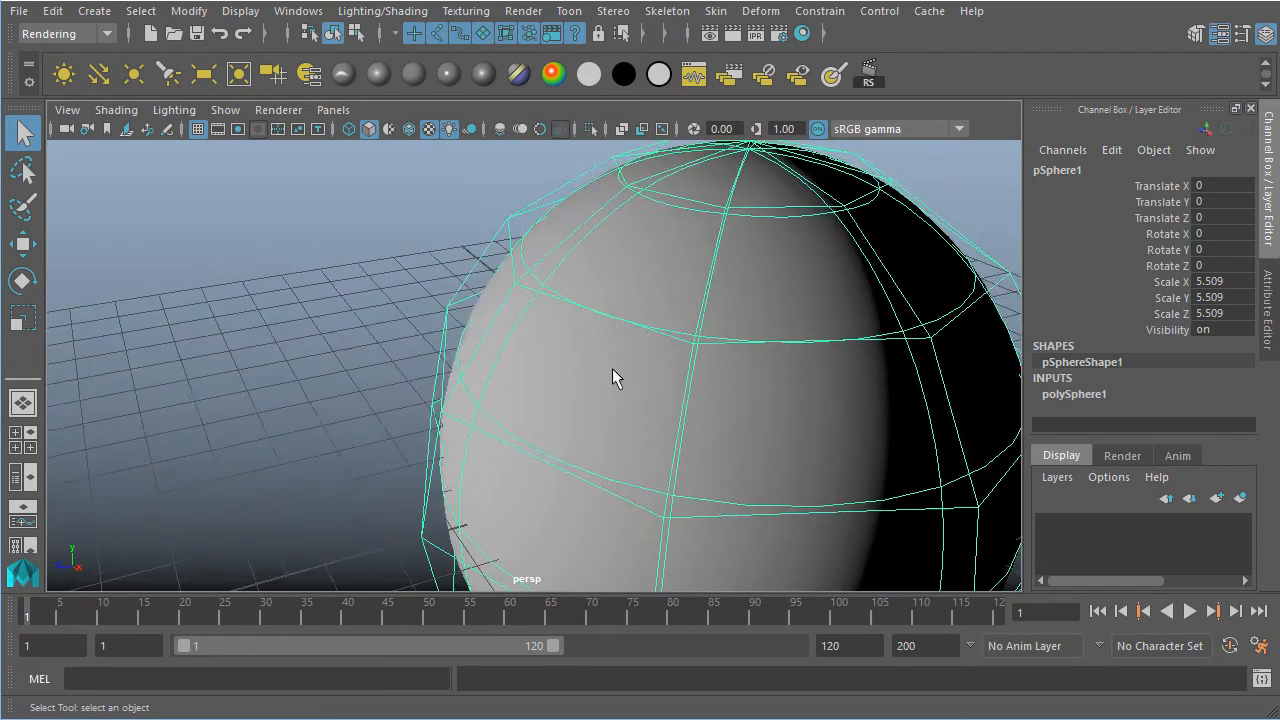
pyautogui.keyDown('alt'); pyautogui.moveTo(612, 363); pyautogui.dragTo(528, 369); pyautogui.keyUp('alt')
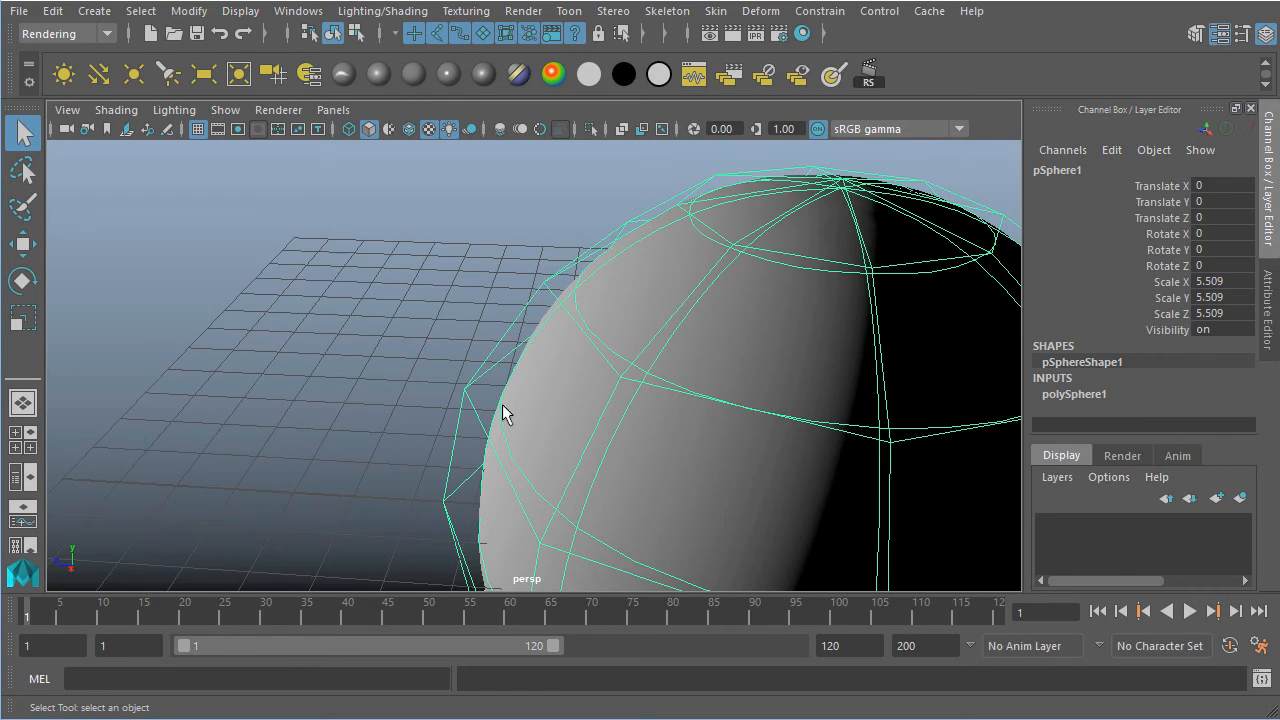
pyautogui.keyDown('alt'); pyautogui.moveTo(857, 363); pyautogui.dragTo(903, 286); pyautogui.keyUp('alt')
# Try moving a cage edge of the sphere with the Move Tool, undo the move and return to object selection.
pyautogui.rightClick(777, 261)
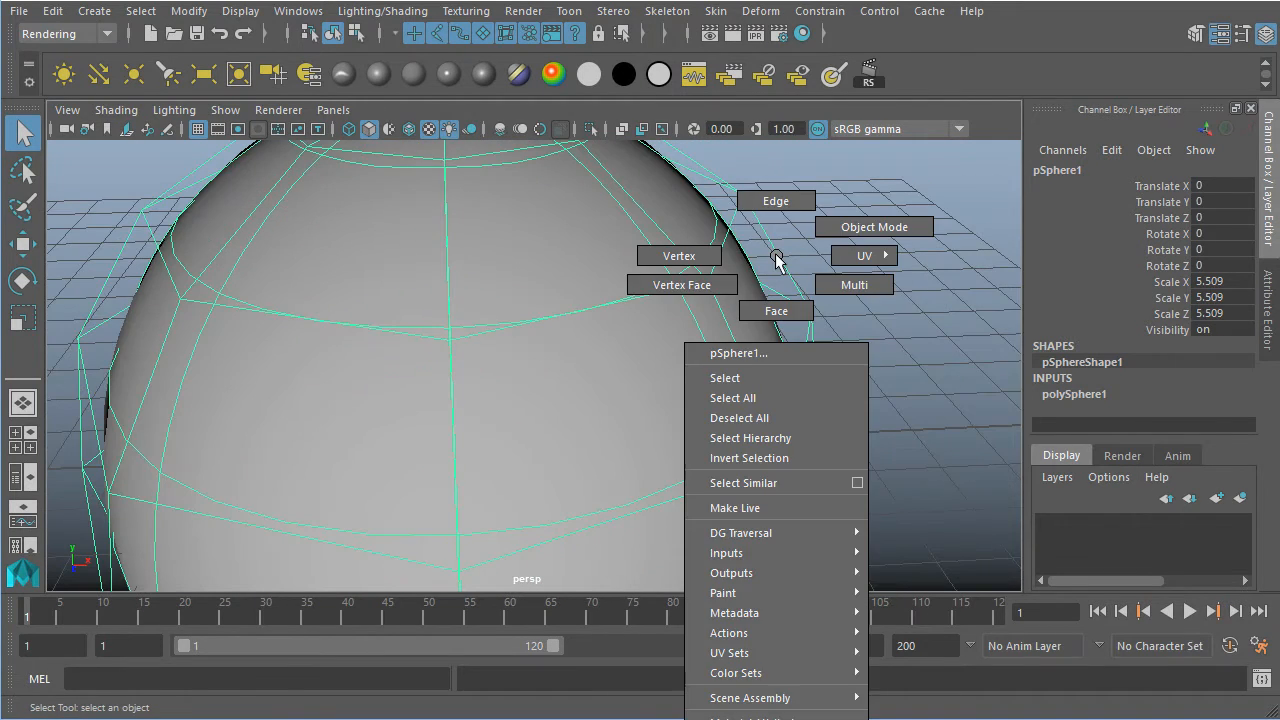
pyautogui.click(774, 197)
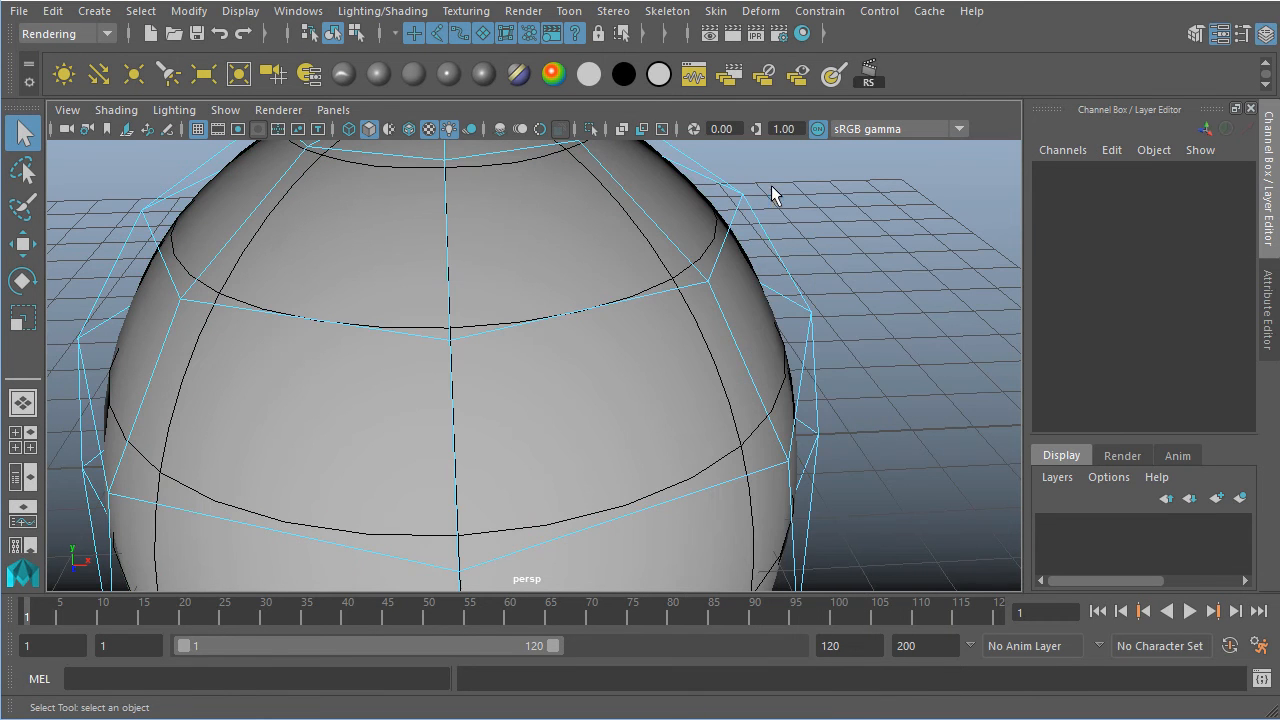
pyautogui.click(765, 238)
pyautogui.keyDown('alt'); pyautogui.moveTo(891, 300); pyautogui.dragTo(770, 330); pyautogui.keyUp('alt')
pyautogui.press('w')
pyautogui.moveTo(866, 405)
pyautogui.mouseDown(button='middle')
pyautogui.moveTo(946, 423)
pyautogui.moveTo(858, 402)
pyautogui.mouseUp(button='middle')
pyautogui.moveTo(860, 399); pyautogui.dragTo(792, 367)
pyautogui.hotkey('ctrl', 'z')
pyautogui.scroll(-3, 568, 365)
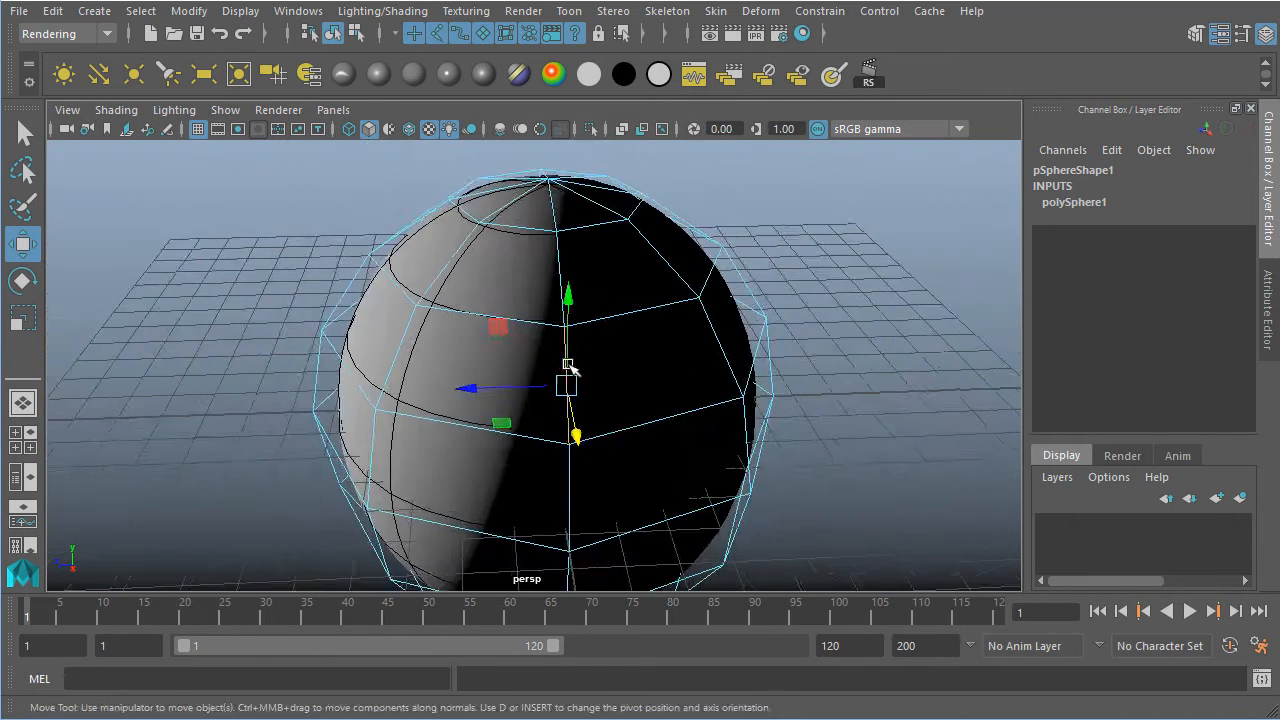
pyautogui.keyDown('alt'); pyautogui.moveTo(568, 365); pyautogui.dragTo(658, 360); pyautogui.keyUp('alt')
pyautogui.press('F8')
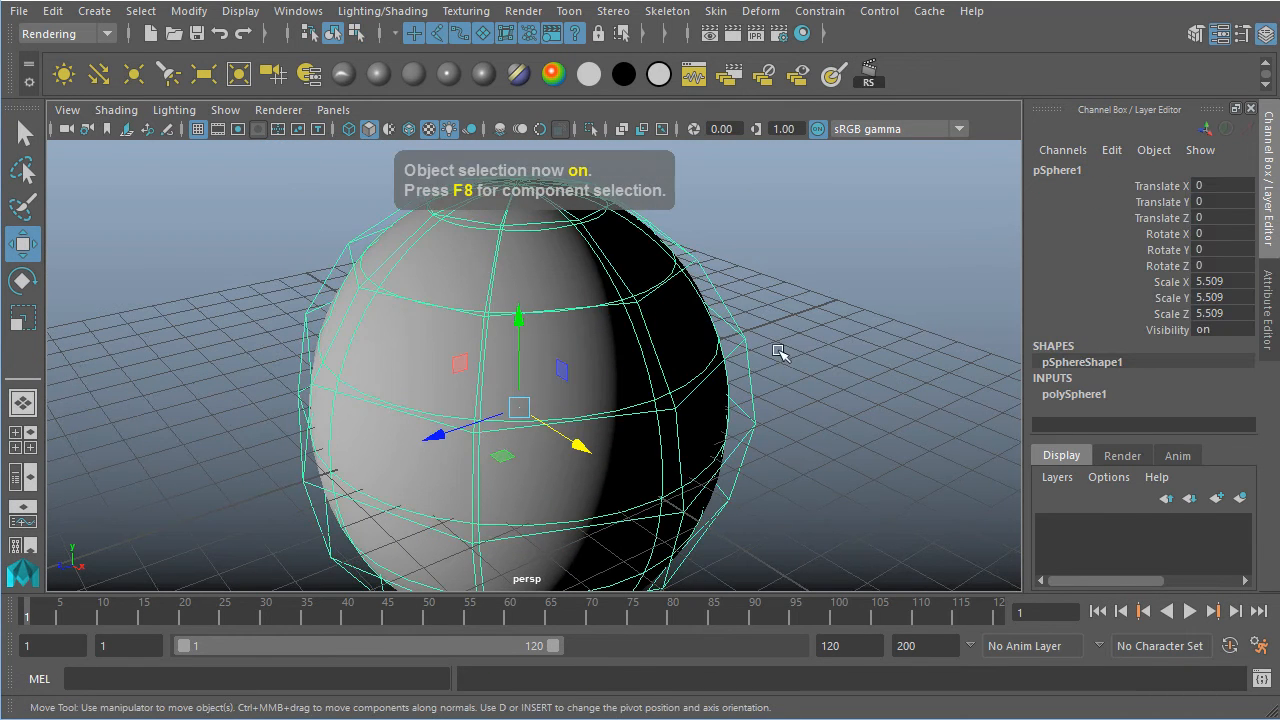
# Display the sphere in smooth preview without the cage, reselect it and activate the Select Tool.
pyautogui.press('3')
pyautogui.click(771, 337)
pyautogui.click(543, 331)
pyautogui.keyDown('alt'); pyautogui.moveTo(655, 366); pyautogui.dragTo(848, 333); pyautogui.keyUp('alt')
pyautogui.keyDown('alt'); pyautogui.moveTo(848, 333); pyautogui.dragTo(589, 297, button='right'); pyautogui.keyUp('alt')
pyautogui.keyDown('alt'); pyautogui.moveTo(681, 350); pyautogui.dragTo(686, 318, button='middle'); pyautogui.keyUp('alt')
pyautogui.keyDown('alt'); pyautogui.moveTo(686, 318); pyautogui.dragTo(737, 320); pyautogui.keyUp('alt')
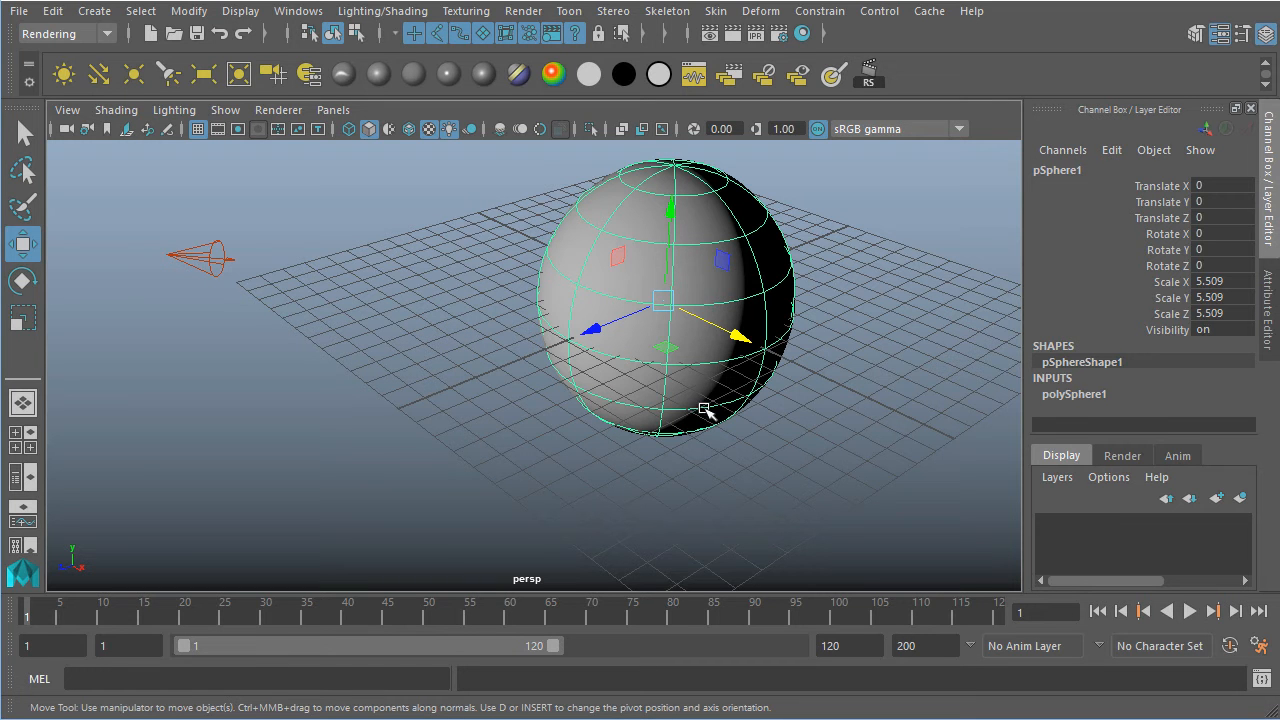
pyautogui.keyDown('alt'); pyautogui.moveTo(663, 277); pyautogui.dragTo(686, 363); pyautogui.keyUp('alt')
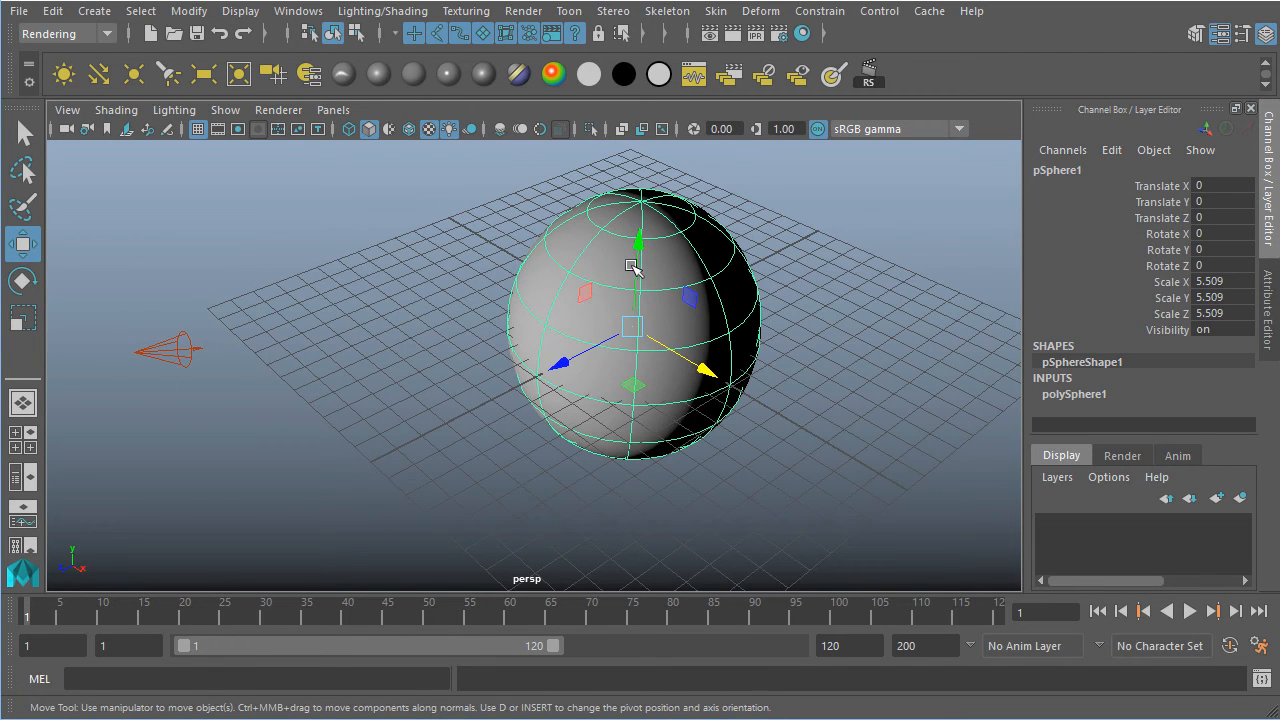
pyautogui.press('q')
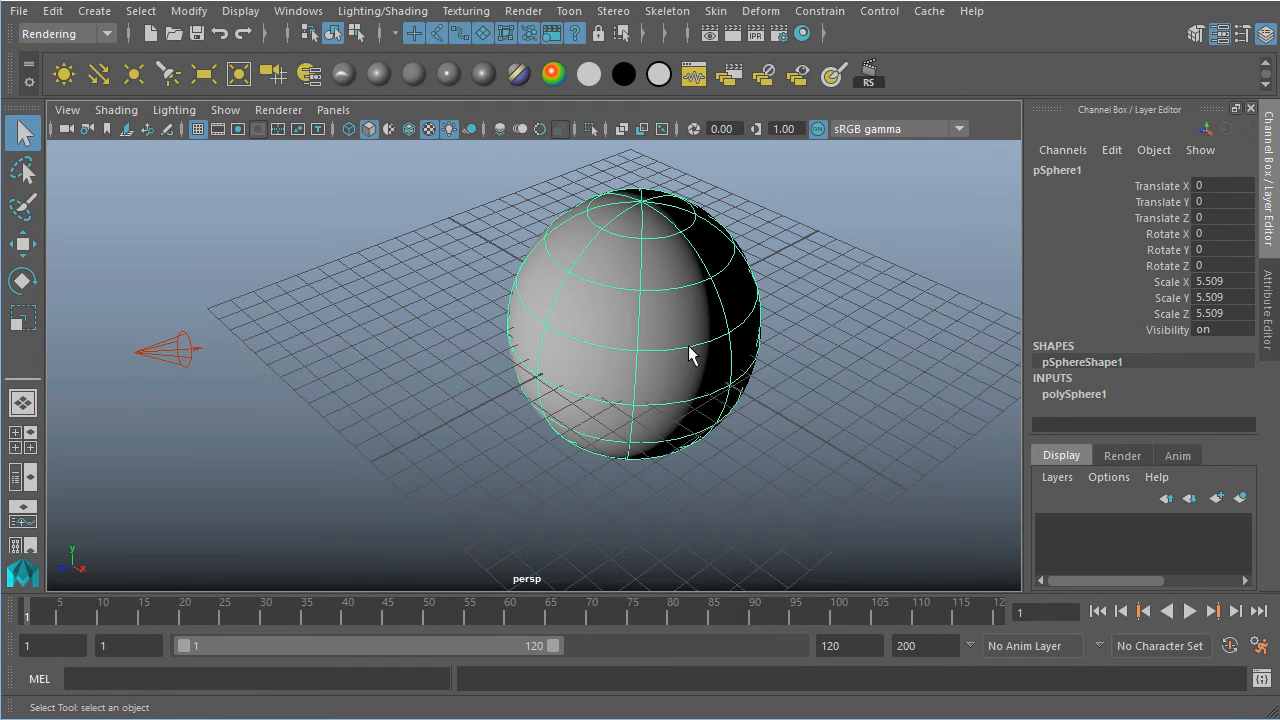
pyautogui.keyDown('alt'); pyautogui.moveTo(674, 434); pyautogui.dragTo(665, 432); pyautogui.keyUp('alt')
pyautogui.press('alt')
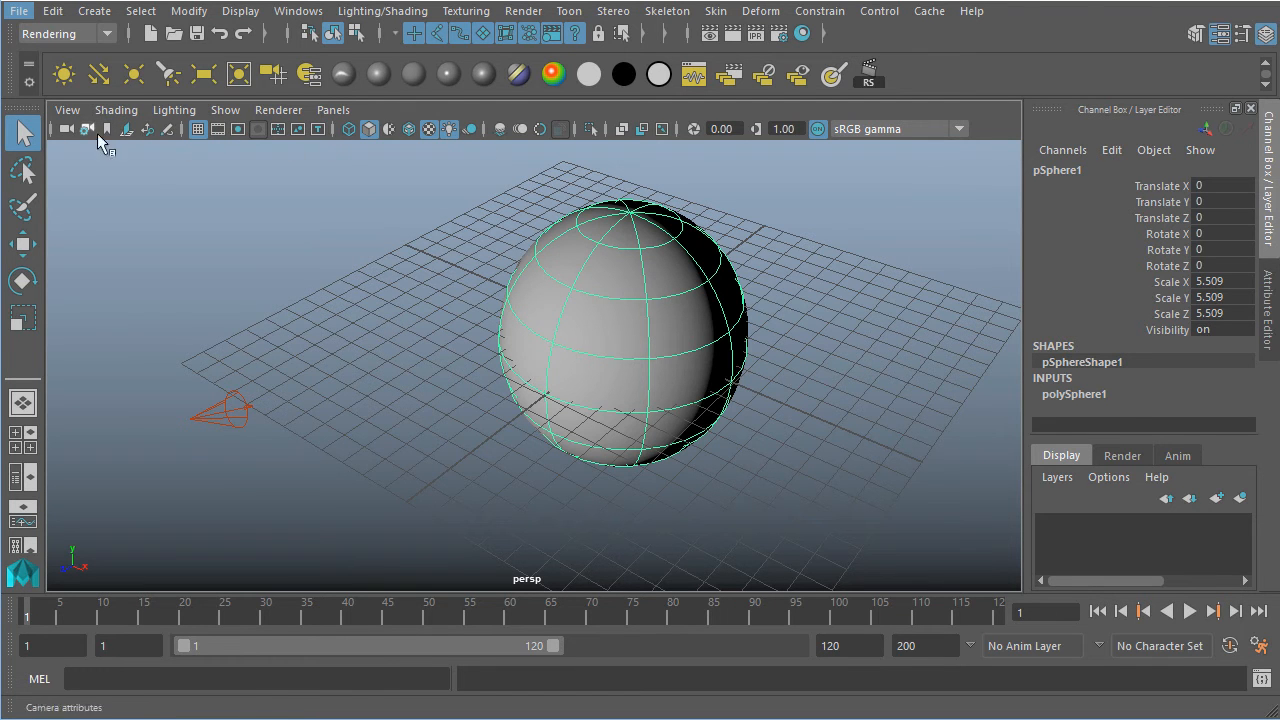
# Toggle the viewport grid off and on, and switch the display through wireframe to smooth shading with the default material.
pyautogui.click(199, 128)
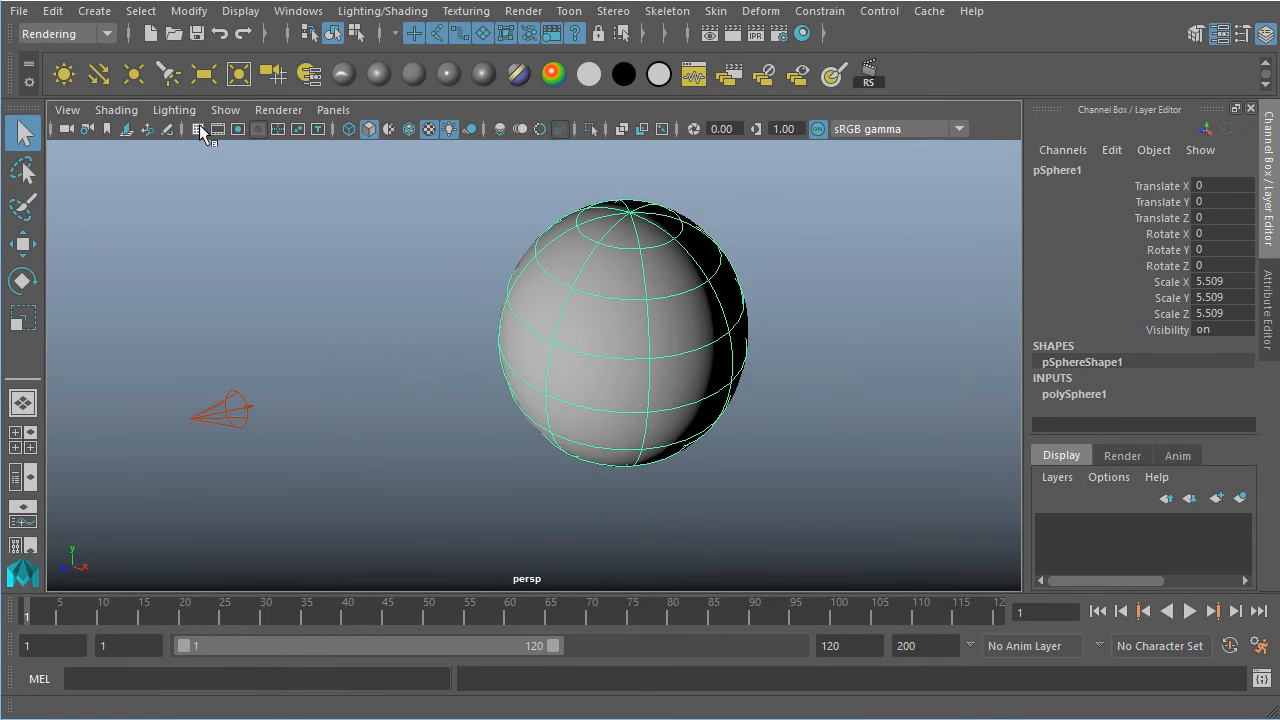
pyautogui.click(199, 128)
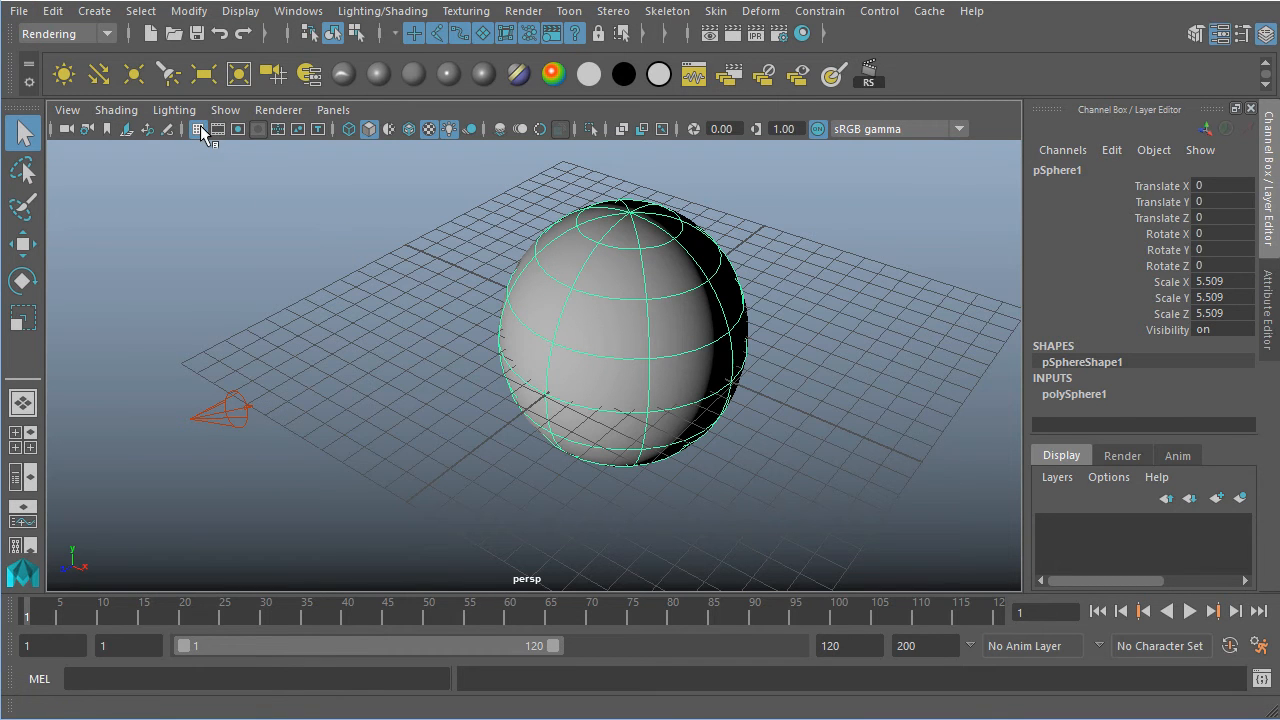
pyautogui.click(350, 129)
pyautogui.click(368, 129)
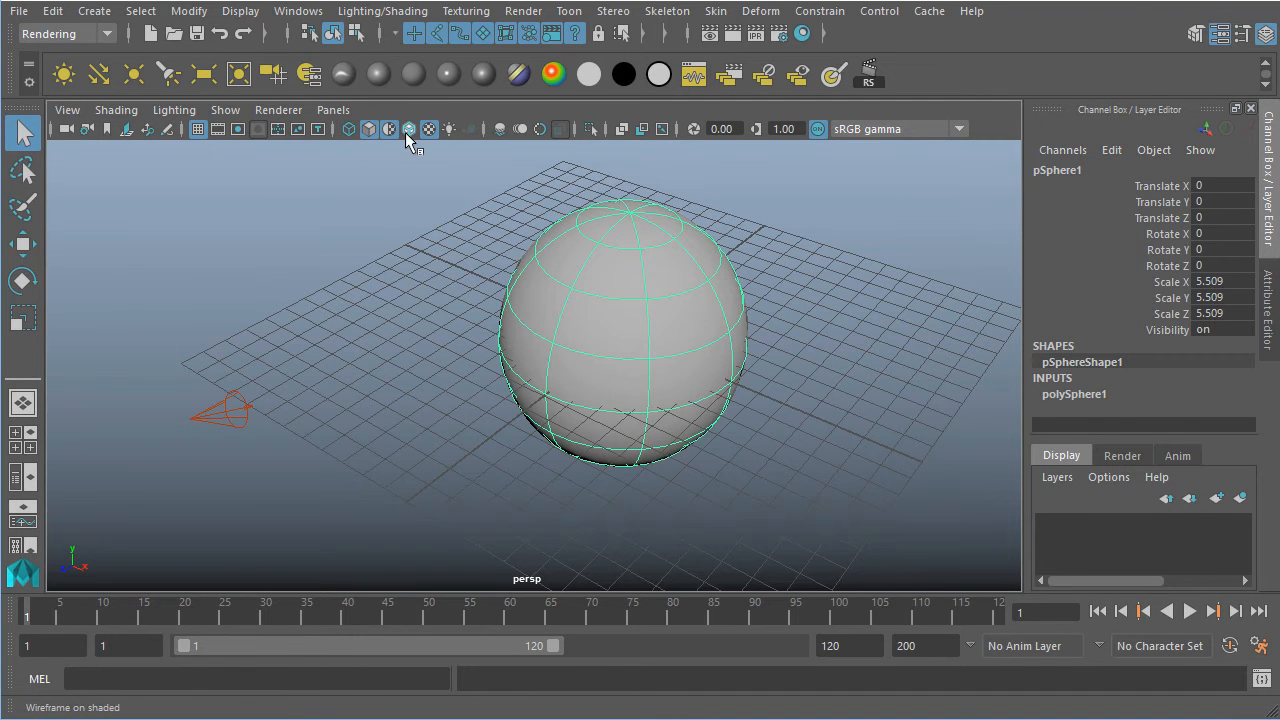
# Deselect the sphere and toggle Wireframe on Shaded on and off again.
pyautogui.click(405, 132)
pyautogui.click(396, 204)
pyautogui.click(410, 132)
pyautogui.click(407, 131)
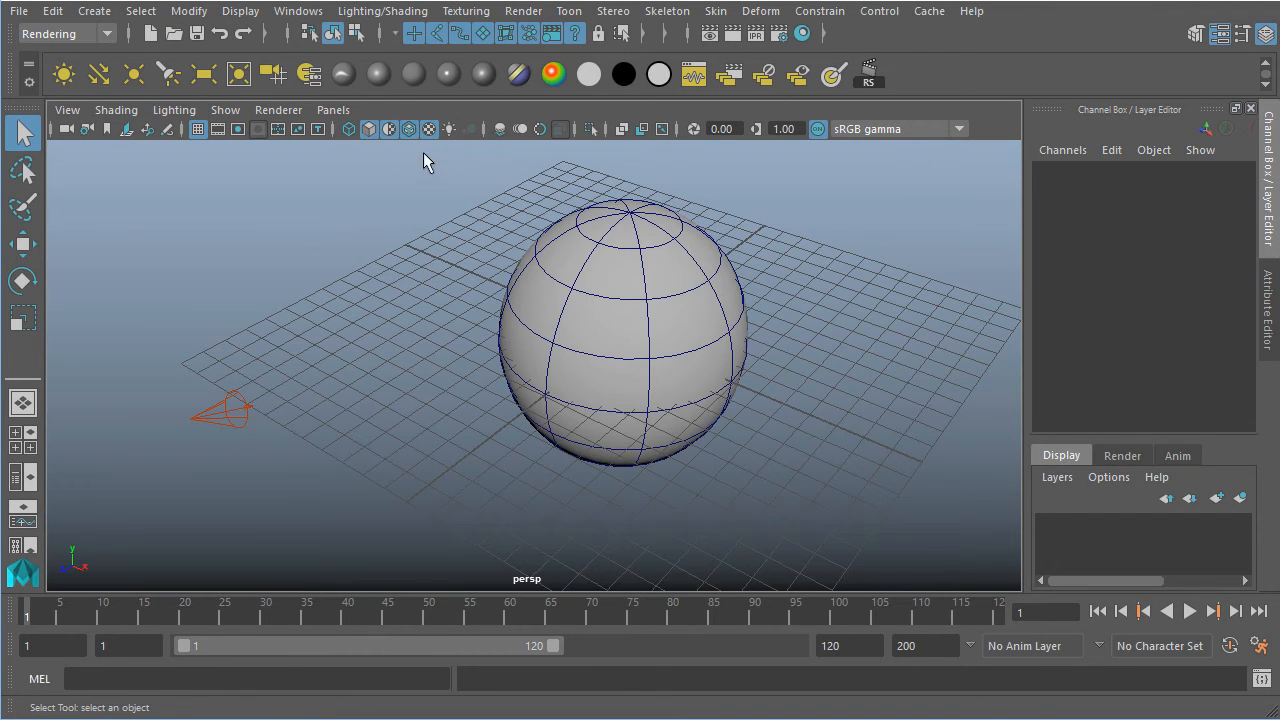
pyautogui.click(409, 129)
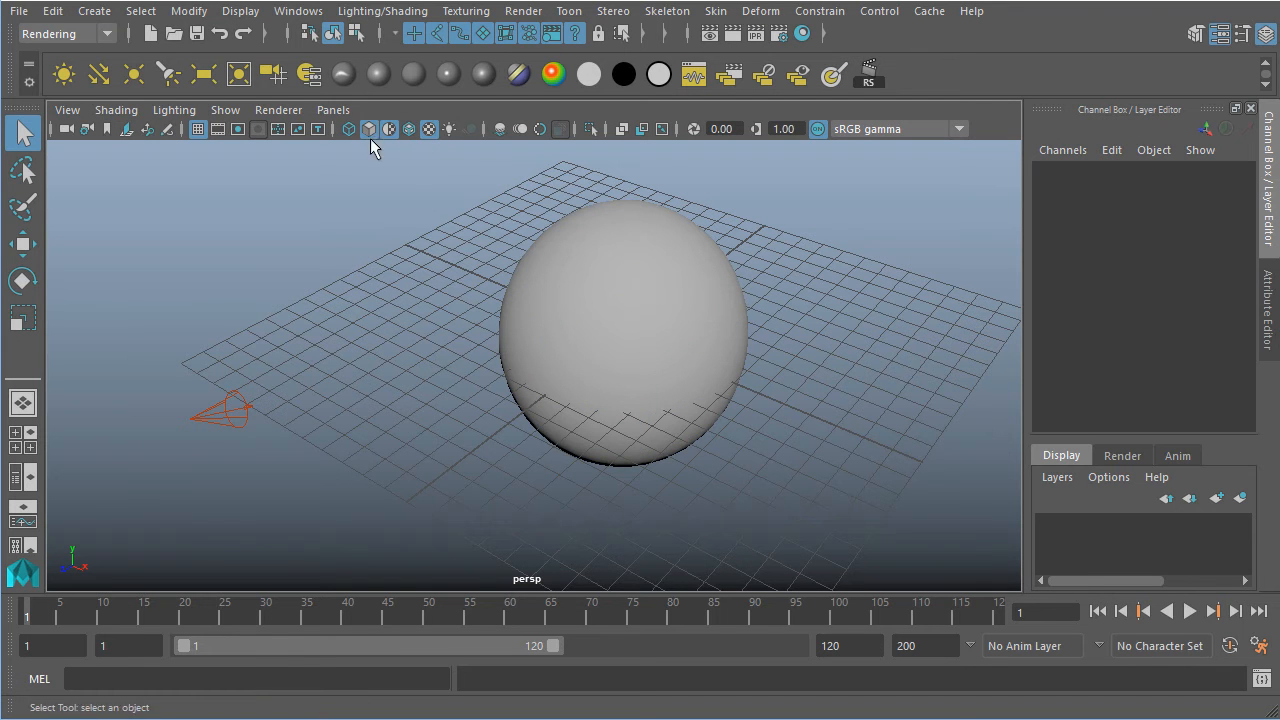
# Toggle the perspective viewport's panel menu bar off and on repeatedly, leaving it displayed.
pyautogui.click(125, 111)
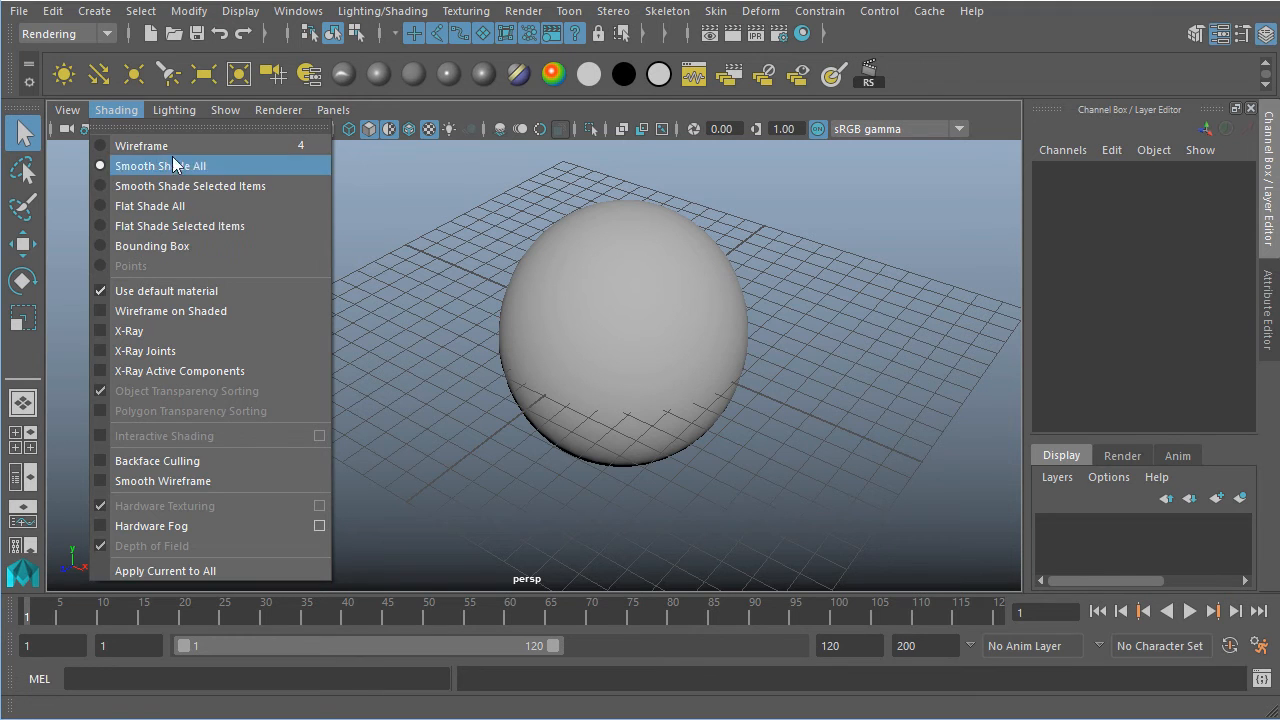
pyautogui.click(342, 157)
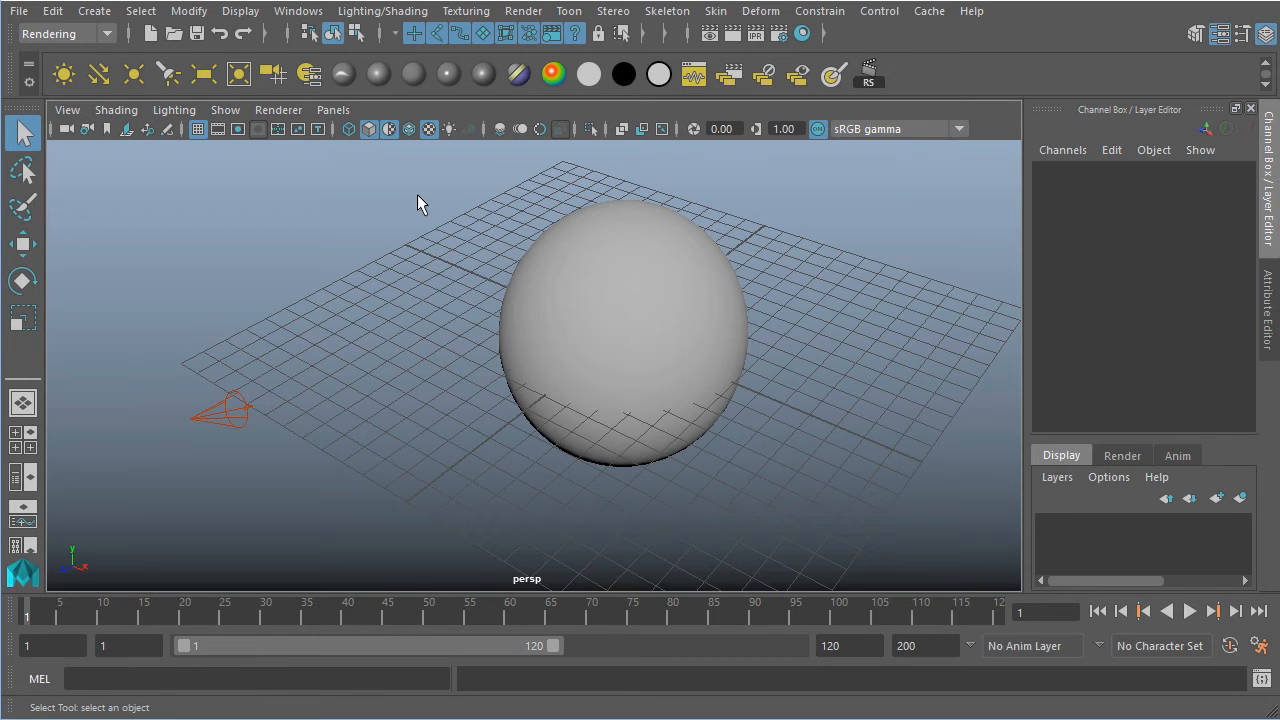
pyautogui.hotkey('shift', 'm')
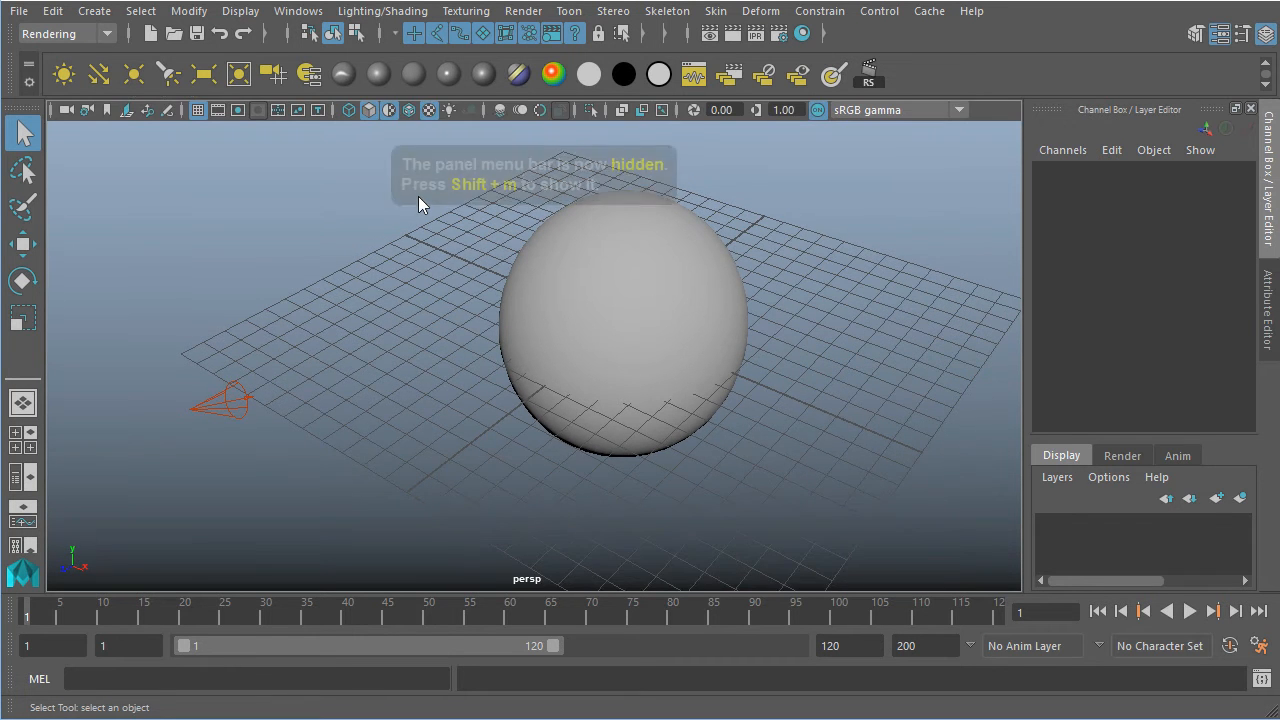
pyautogui.hotkey('shift', 'm')
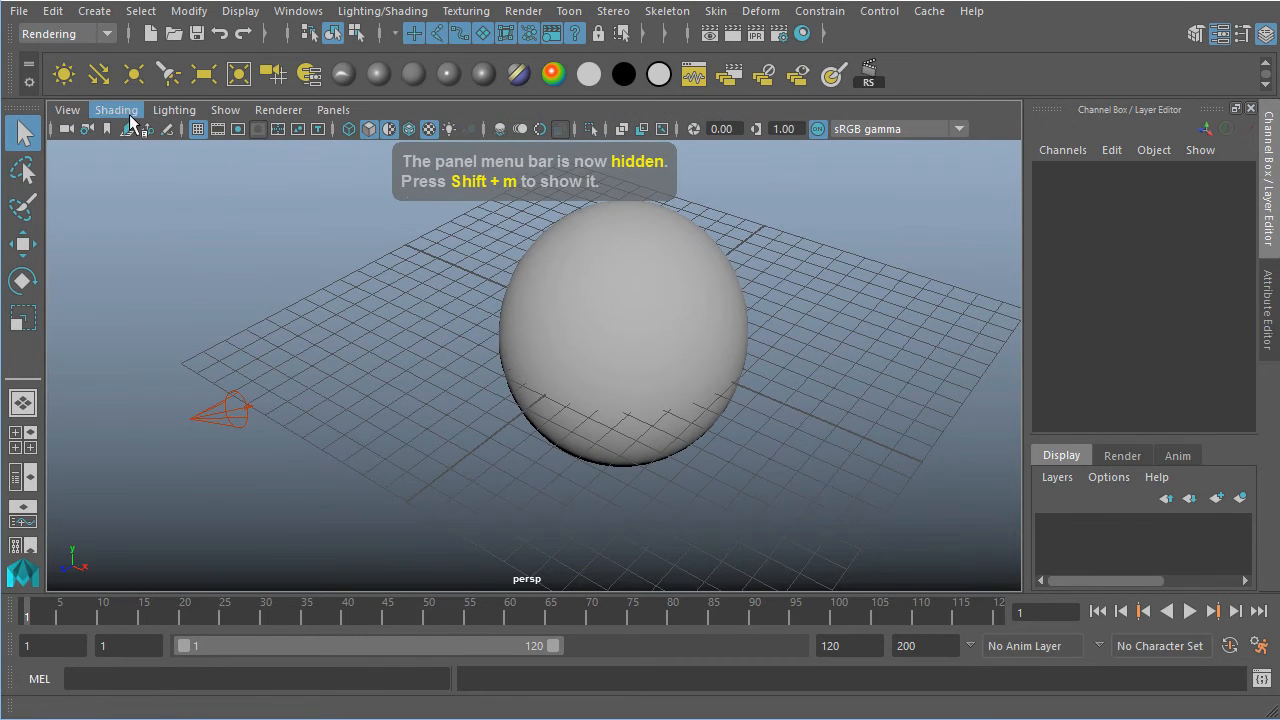
pyautogui.hotkey('shift', 'm')
pyautogui.hotkey('shift', 'm')
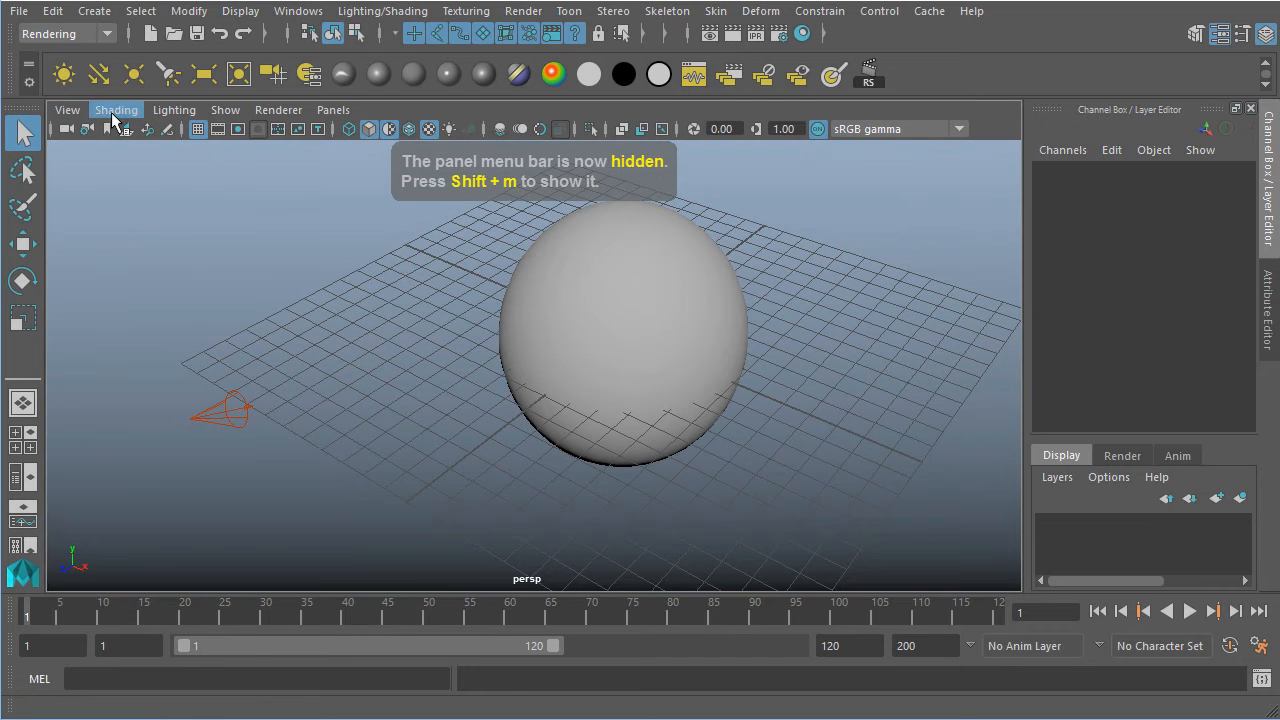
pyautogui.hotkey('shift', 'm')
pyautogui.hotkey('shift', 'm')
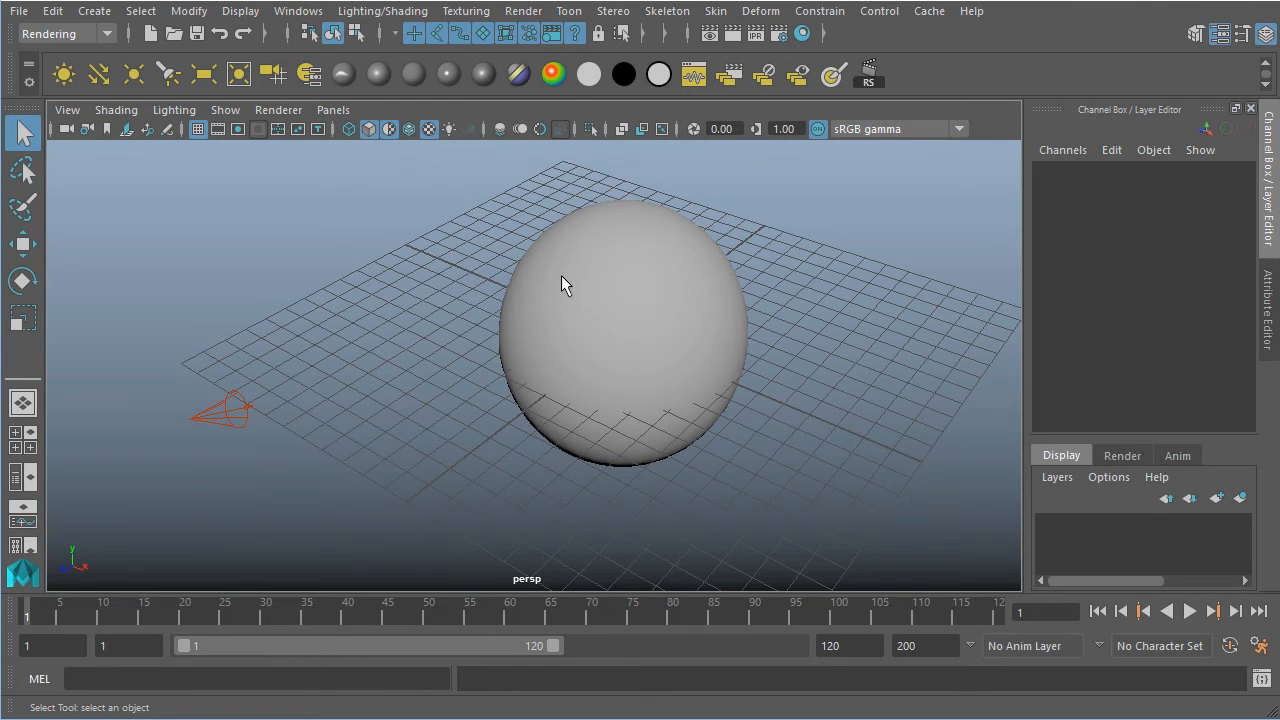
pyautogui.hotkey('shift', 'm')
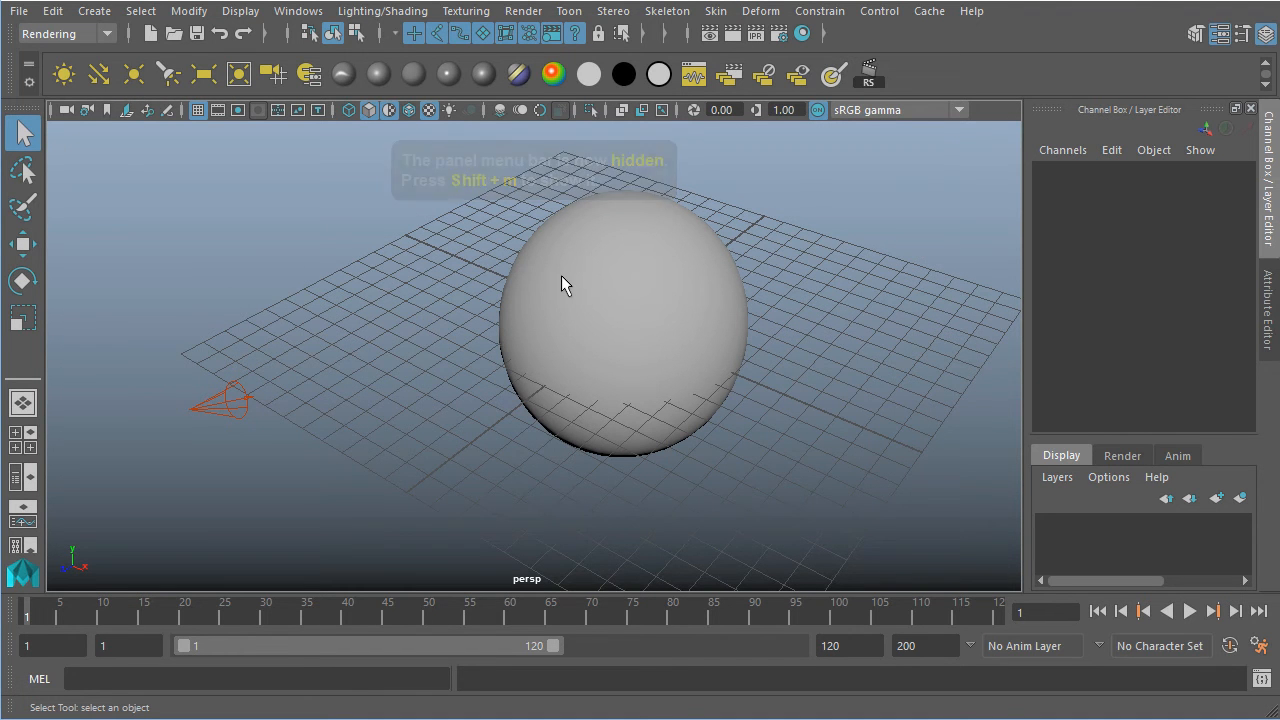
pyautogui.hotkey('shift', 'm')
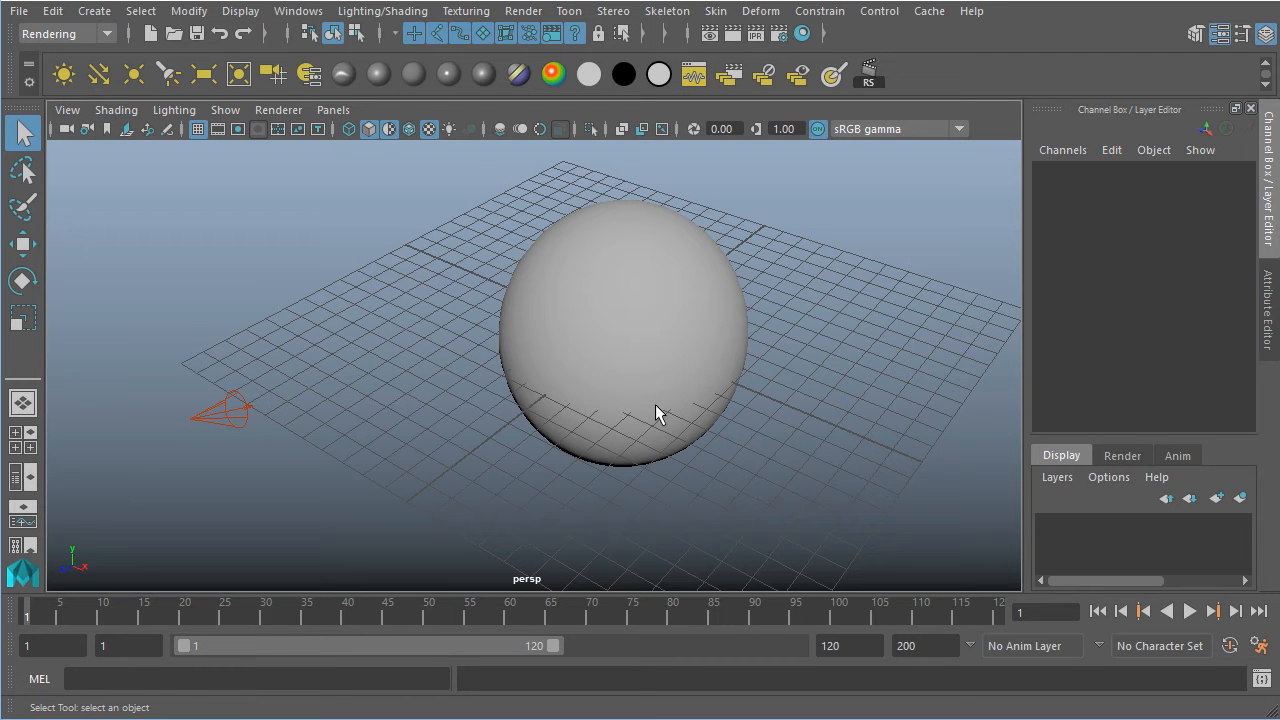
# Switch to the four-view layout and change the side view panel to the perspective view.
pyautogui.click(22, 448)
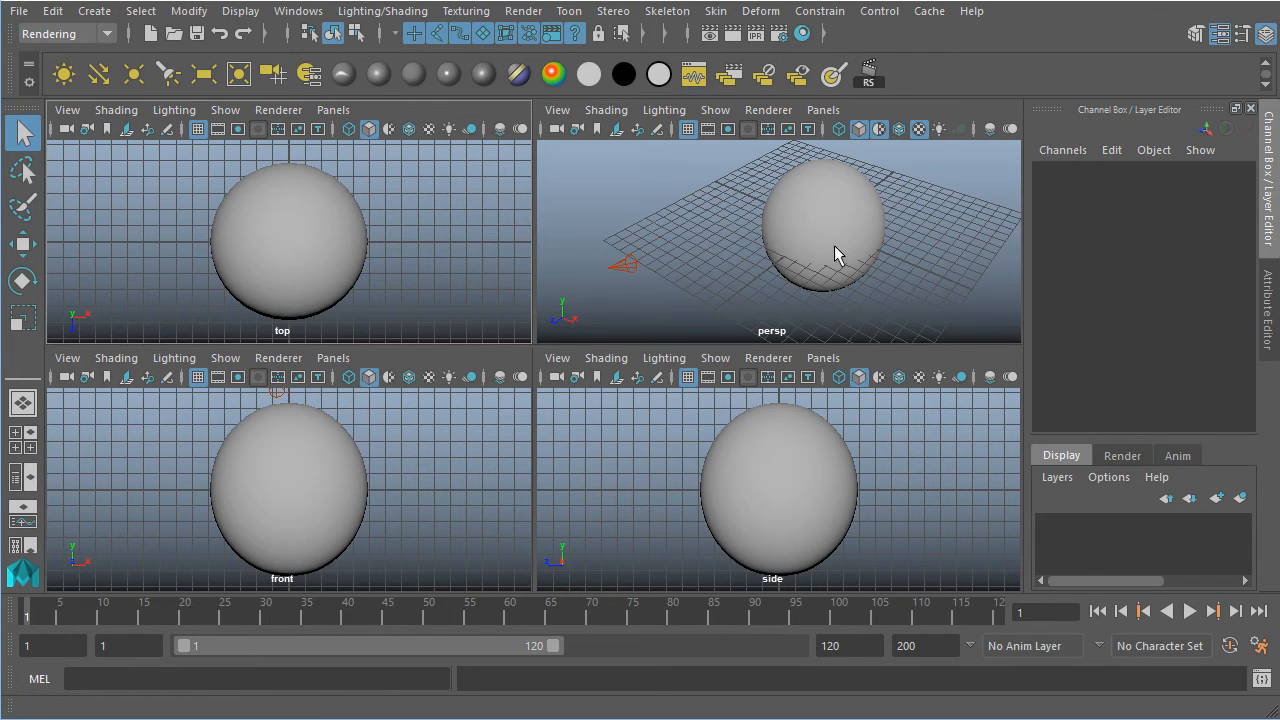
pyautogui.click(869, 453)
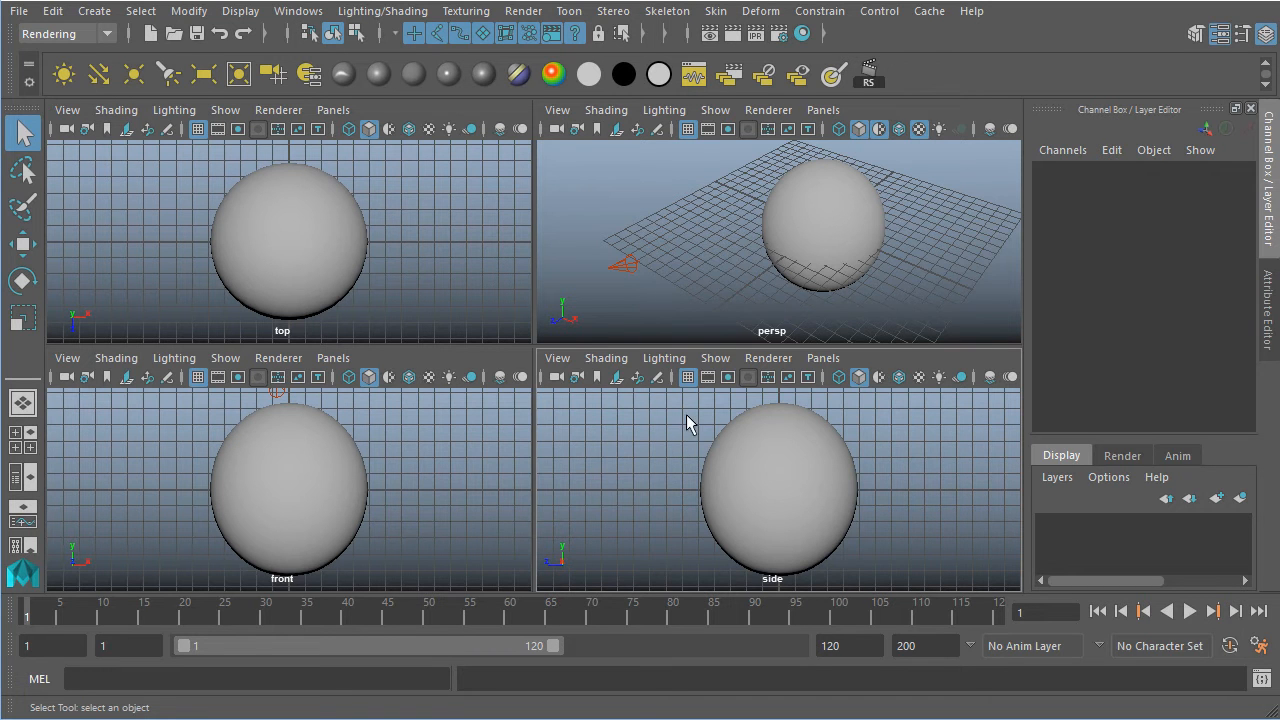
pyautogui.press('space')
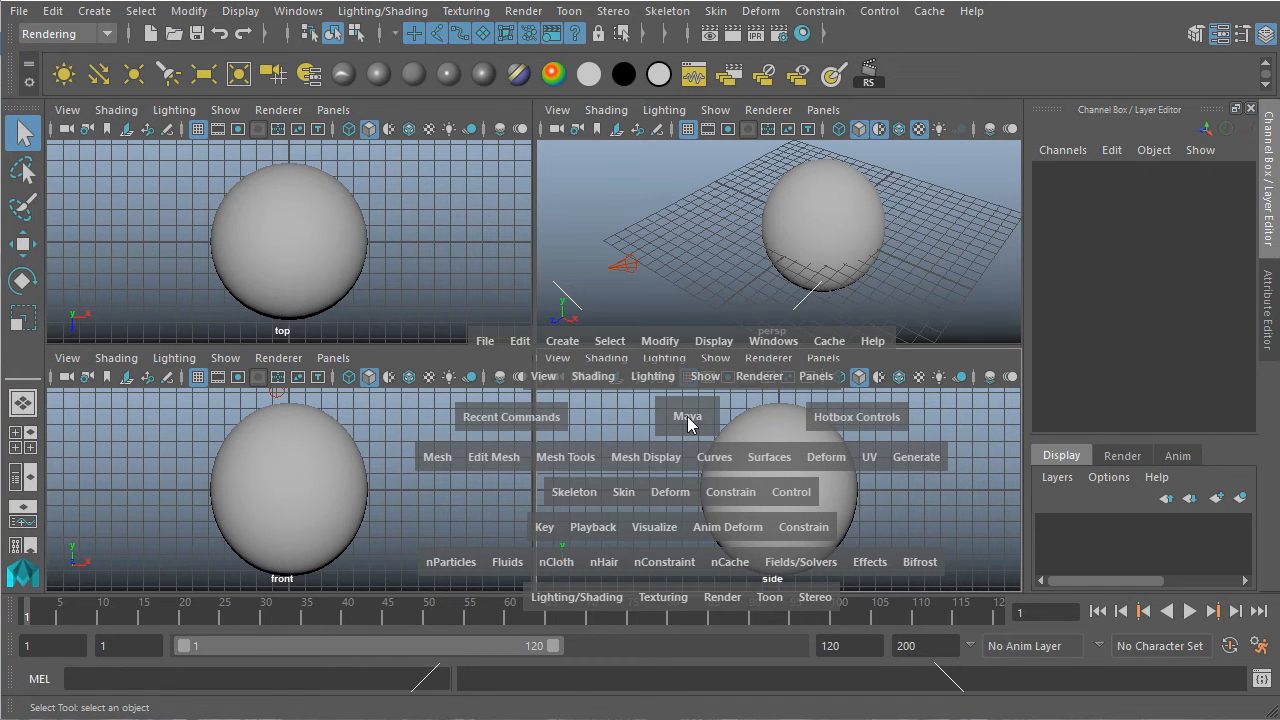
pyautogui.moveTo(688, 424); pyautogui.dragTo(694, 370)
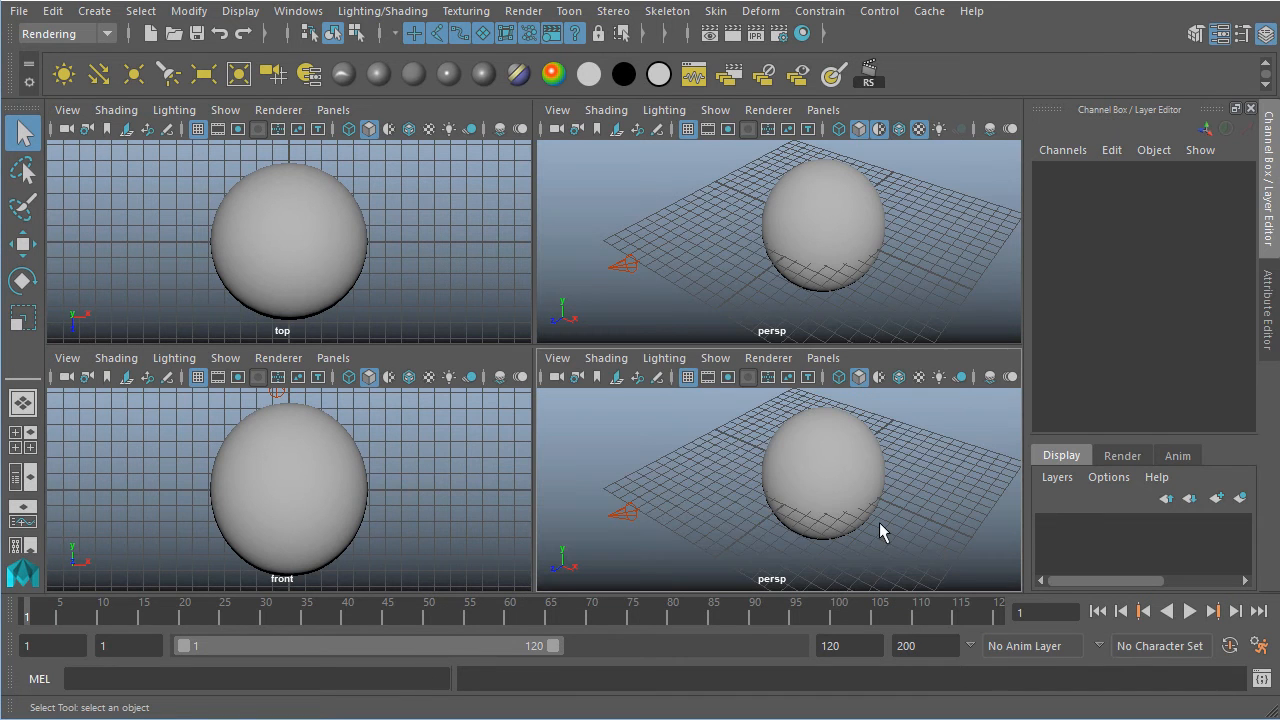
# Orbit, pan and zoom in the second perspective panel to examine how both panels sharing the persp camera respond.
pyautogui.keyDown('alt'); pyautogui.moveTo(751, 509); pyautogui.dragTo(706, 508); pyautogui.keyUp('alt')
pyautogui.keyDown('alt'); pyautogui.moveTo(820, 510); pyautogui.dragTo(705, 511); pyautogui.keyUp('alt')
pyautogui.keyDown('alt'); pyautogui.moveTo(702, 511); pyautogui.dragTo(666, 500, button='middle'); pyautogui.keyUp('alt')
pyautogui.keyDown('alt'); pyautogui.moveTo(666, 500); pyautogui.dragTo(708, 447, button='right'); pyautogui.keyUp('alt')
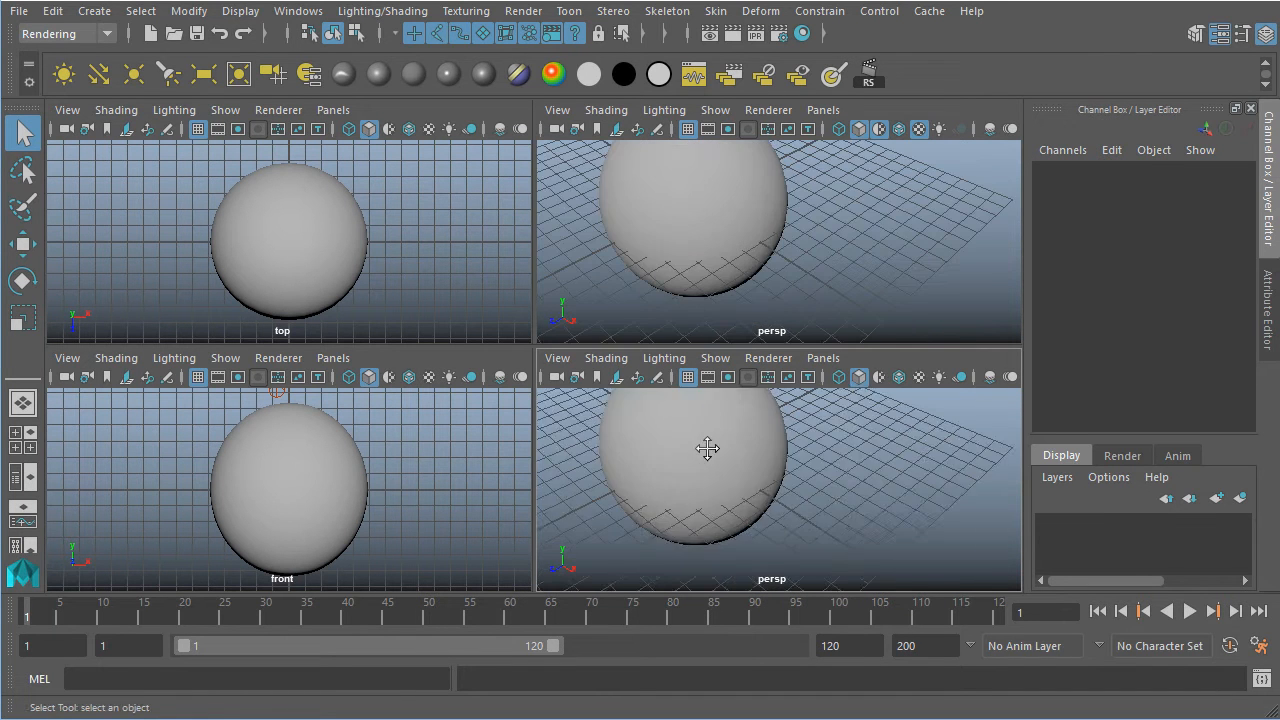
pyautogui.keyDown('alt'); pyautogui.moveTo(718, 453); pyautogui.dragTo(792, 496, button='middle'); pyautogui.keyUp('alt')
pyautogui.keyDown('alt'); pyautogui.moveTo(795, 497); pyautogui.dragTo(891, 495); pyautogui.keyUp('alt')
pyautogui.moveTo(792, 511)
pyautogui.keyDown('alt'); pyautogui.mouseDown(button='middle')
pyautogui.moveTo(848, 503)
pyautogui.moveTo(782, 521)
pyautogui.mouseUp(button='middle'); pyautogui.keyUp('alt')
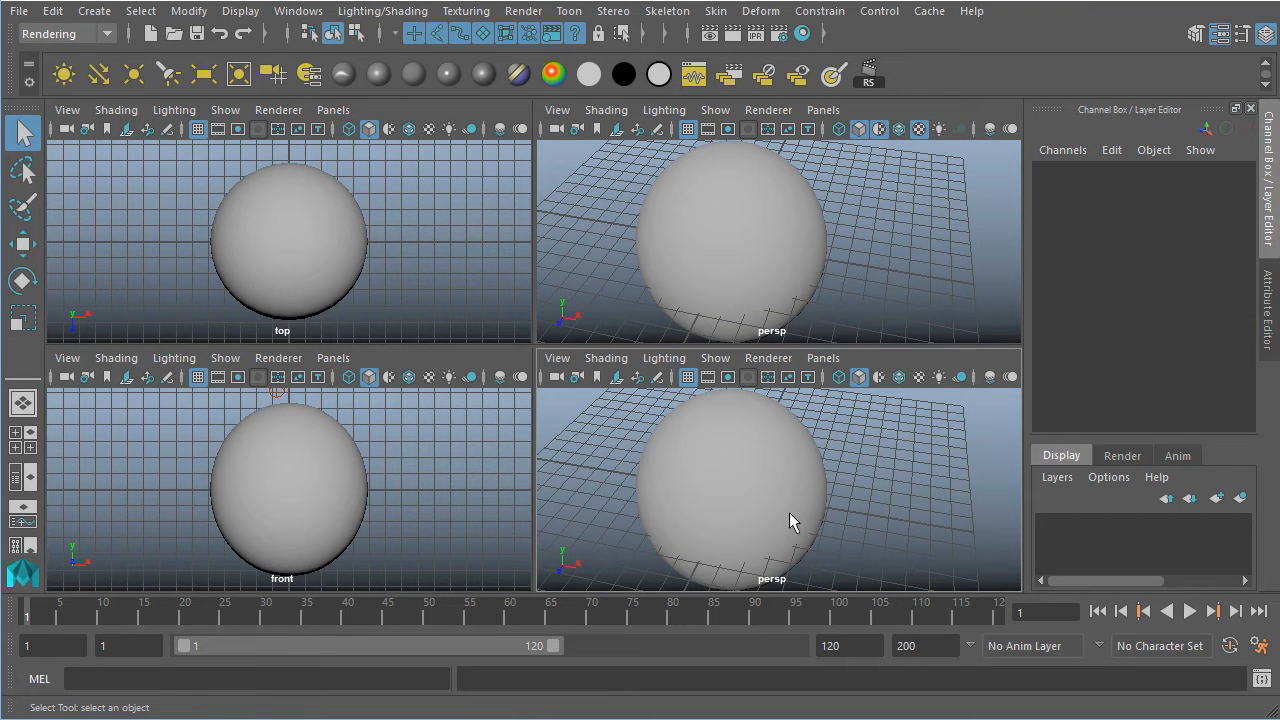
pyautogui.keyDown('alt'); pyautogui.moveTo(862, 517); pyautogui.dragTo(761, 493, button='right'); pyautogui.keyUp('alt')
pyautogui.keyDown('alt'); pyautogui.moveTo(761, 495); pyautogui.dragTo(776, 484, button='middle'); pyautogui.keyUp('alt')
pyautogui.keyDown('alt'); pyautogui.moveTo(773, 475); pyautogui.dragTo(821, 474); pyautogui.keyUp('alt')
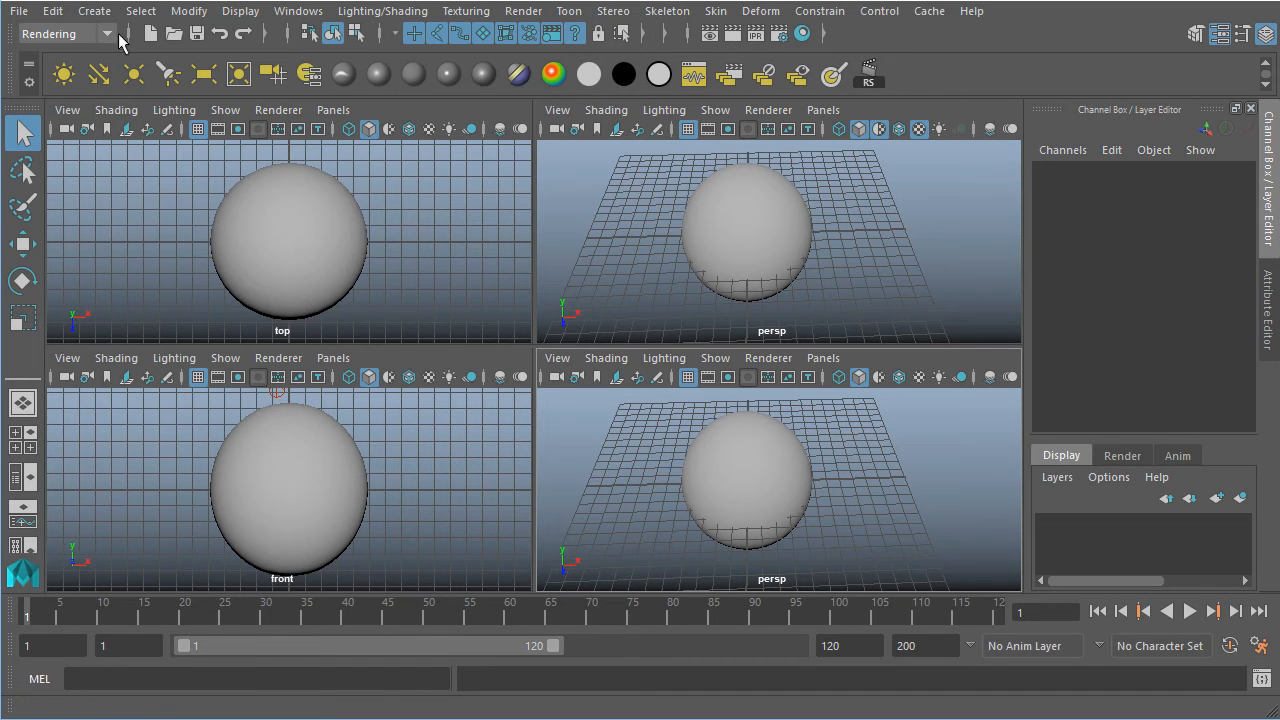
# Create a new camera and look through it in the second perspective panel.
pyautogui.click(94, 11)
pyautogui.moveTo(128, 146)
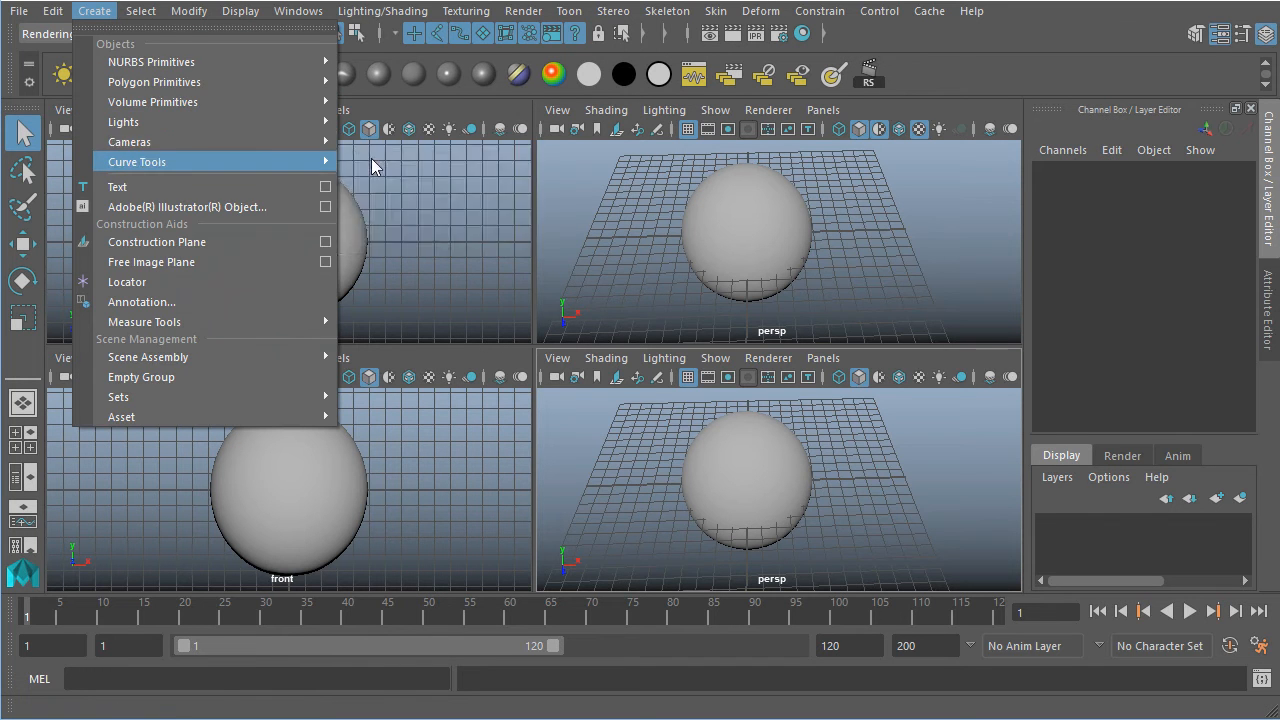
pyautogui.click(407, 158)
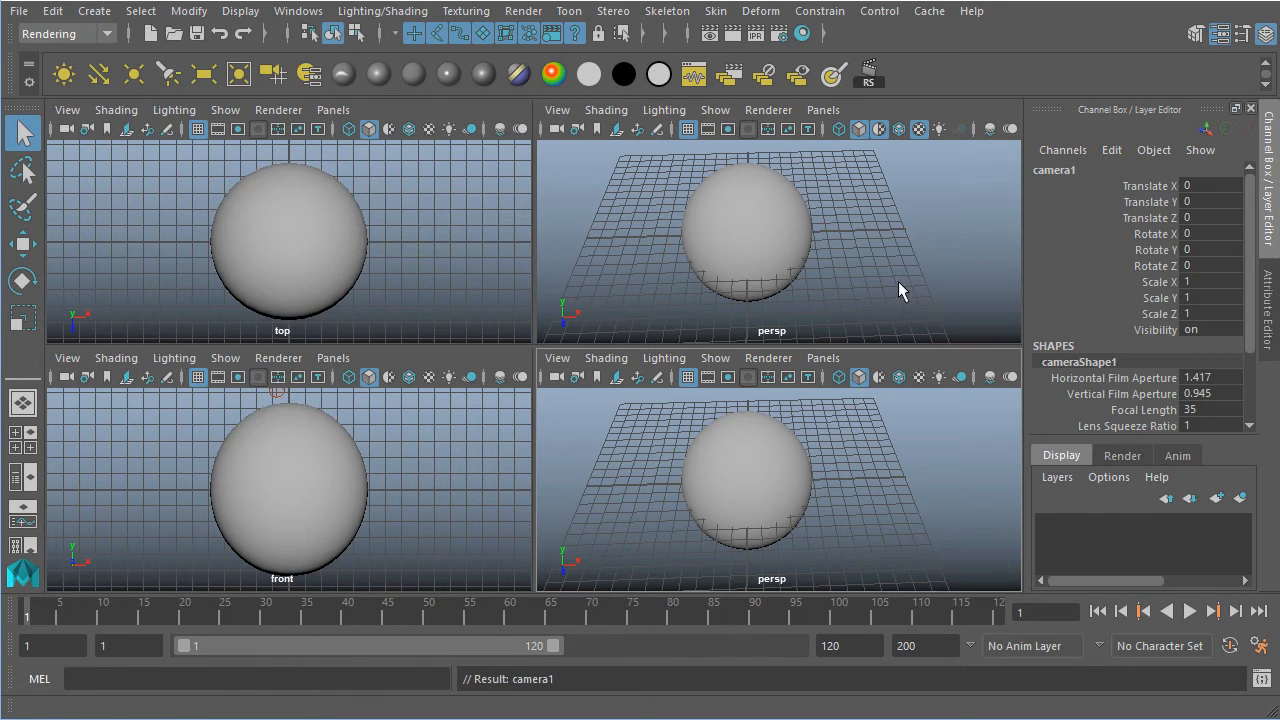
pyautogui.click(822, 358)
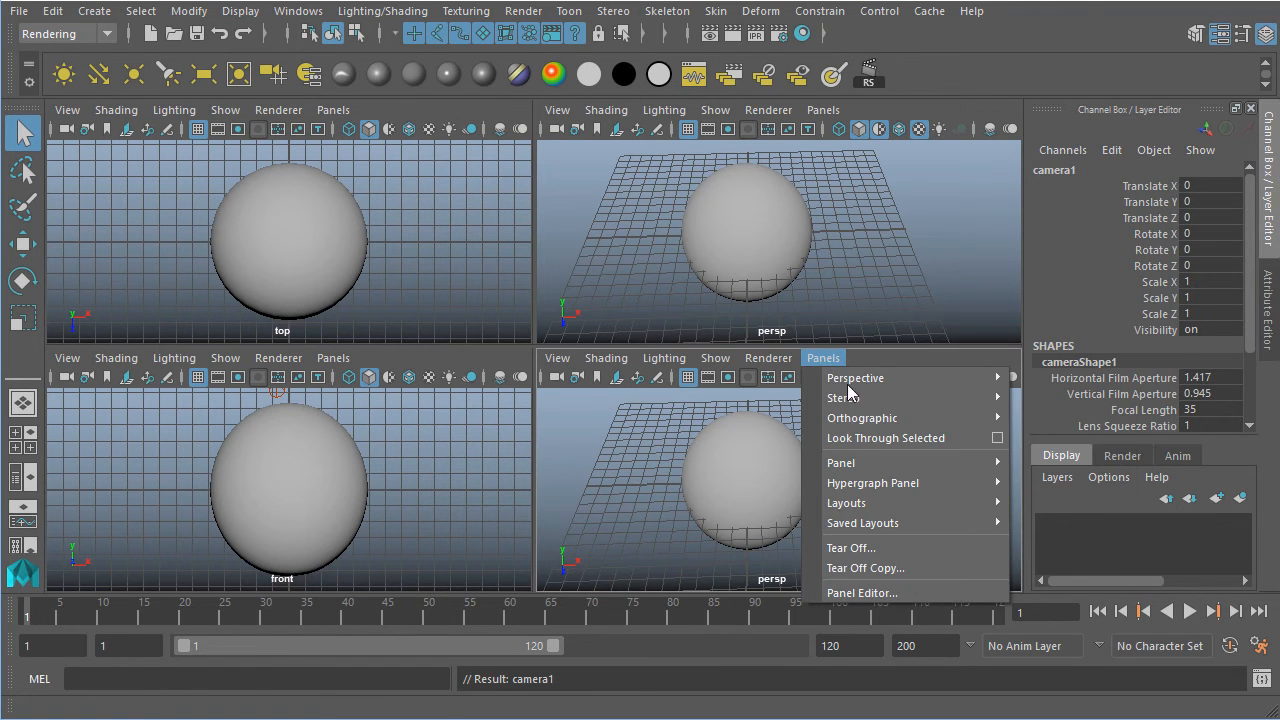
pyautogui.click(857, 438)
# Frame the sphere and grid from an elevated angle through camera1 and select the sphere.
pyautogui.scroll(-12, 894, 470)
pyautogui.keyDown('alt'); pyautogui.moveTo(842, 459); pyautogui.dragTo(861, 520); pyautogui.keyUp('alt')
pyautogui.keyDown('alt'); pyautogui.moveTo(748, 516); pyautogui.dragTo(706, 475, button='middle'); pyautogui.keyUp('alt')
pyautogui.scroll(5, 706, 475)
pyautogui.keyDown('alt'); pyautogui.moveTo(787, 464); pyautogui.dragTo(850, 523, button='middle'); pyautogui.keyUp('alt')
pyautogui.scroll(-2, 784, 490)
pyautogui.click(785, 478)
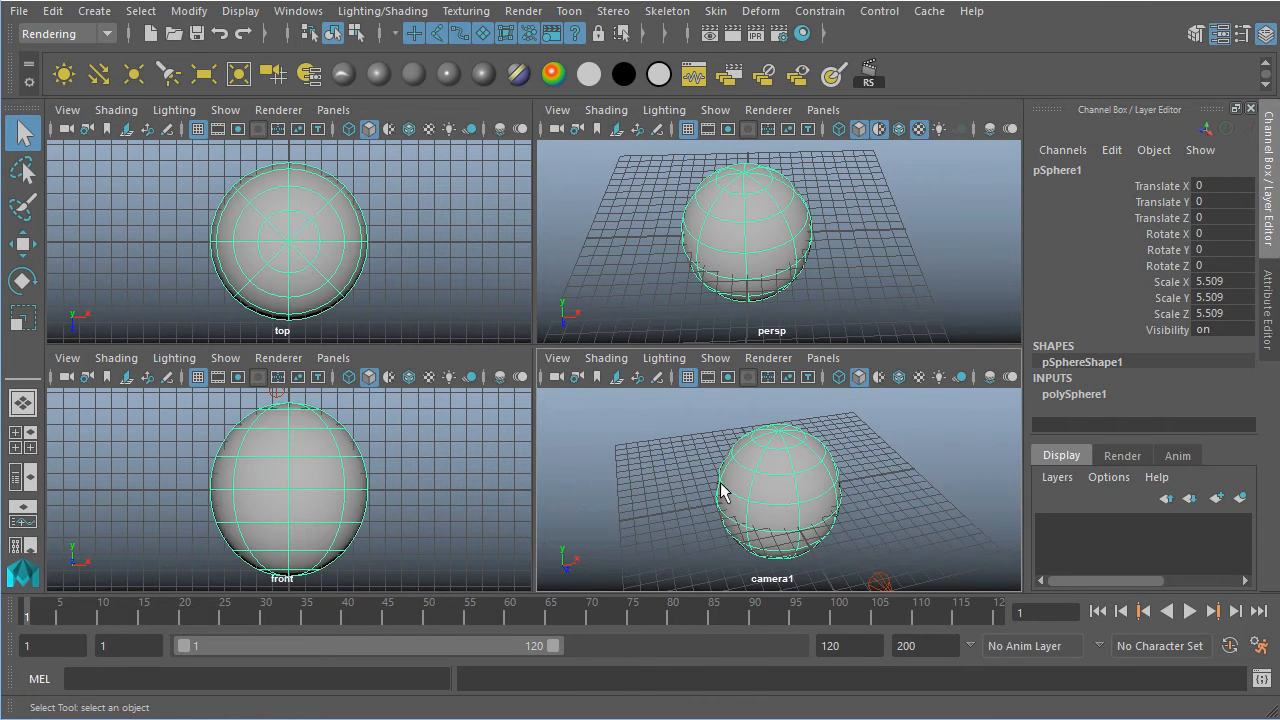
# Create a polygon cube and scale it uniformly to about 14.4.
pyautogui.click(94, 11)
pyautogui.moveTo(112, 84)
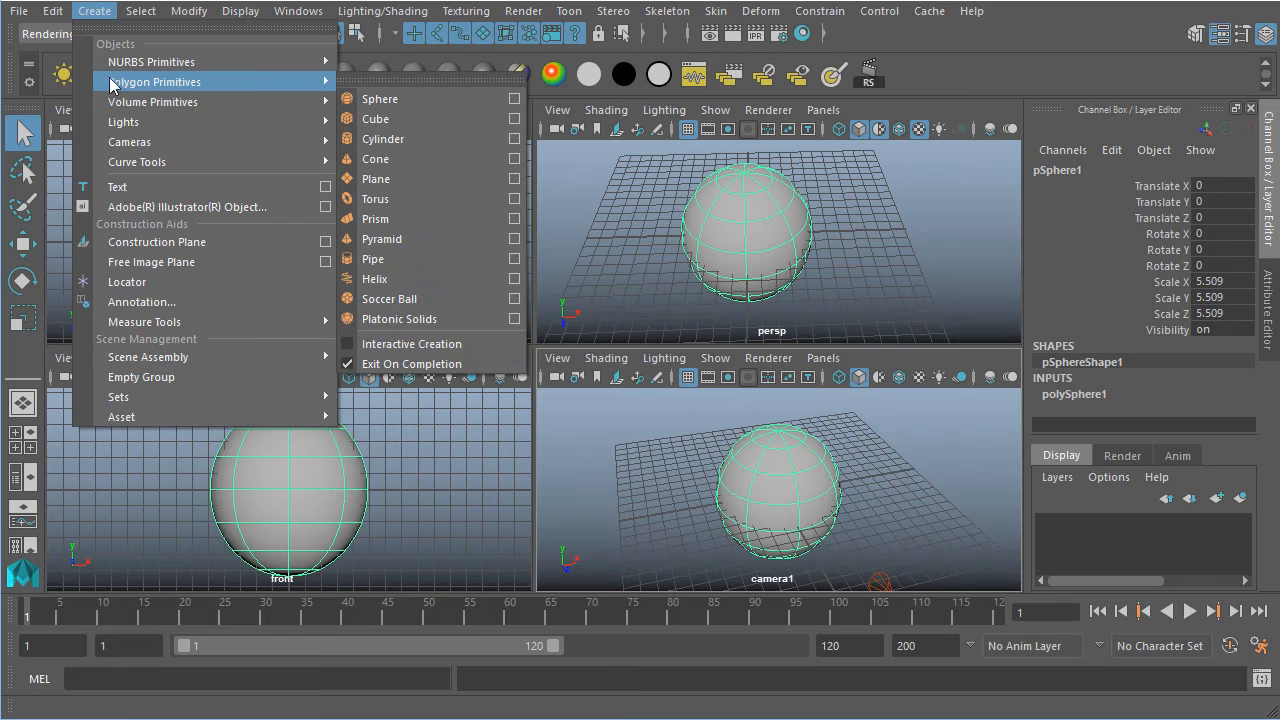
pyautogui.click(423, 121)
pyautogui.press('r')
pyautogui.moveTo(782, 501); pyautogui.dragTo(931, 523)
pyautogui.press('e')
pyautogui.press('w')
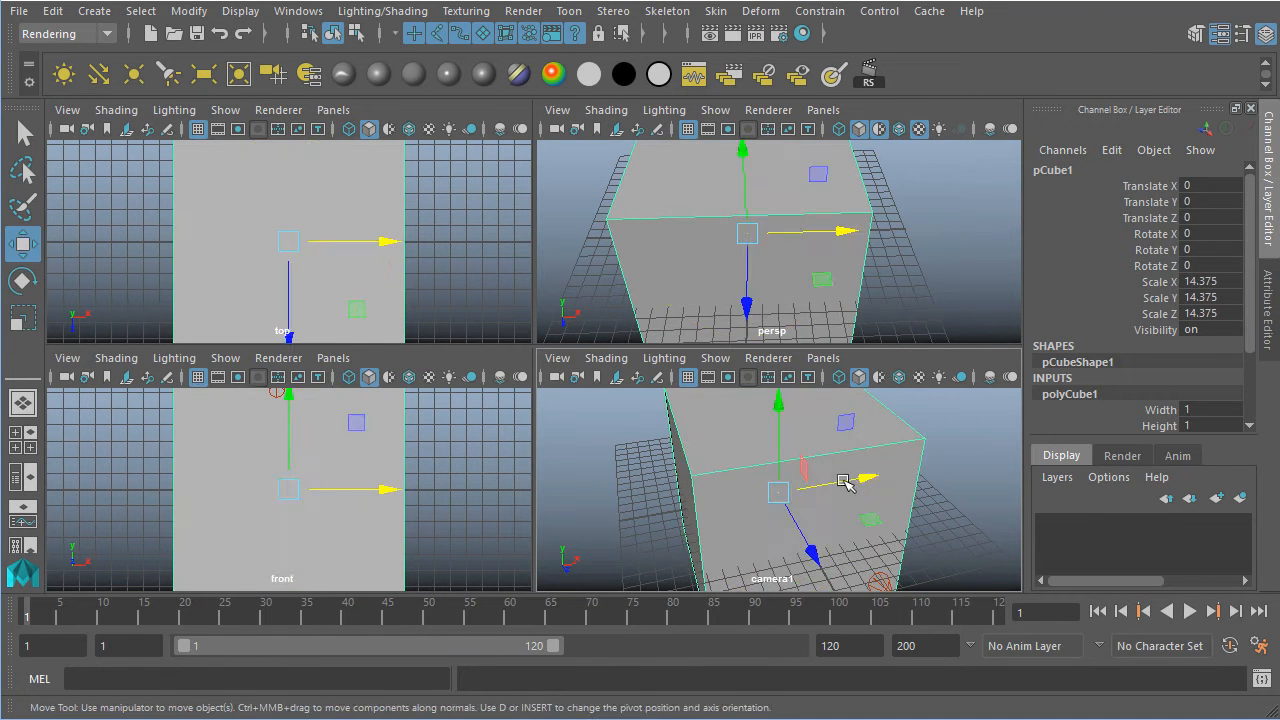
# Position the cube at about X 5.9, rotated about 26.5 degrees around Z and scaled uniformly to about 8.6.
pyautogui.moveTo(845, 482); pyautogui.dragTo(953, 484)
pyautogui.press('e')
pyautogui.moveTo(848, 457); pyautogui.dragTo(837, 503)
pyautogui.press('w')
pyautogui.moveTo(955, 461); pyautogui.dragTo(894, 457)
pyautogui.press('r')
pyautogui.press('w')
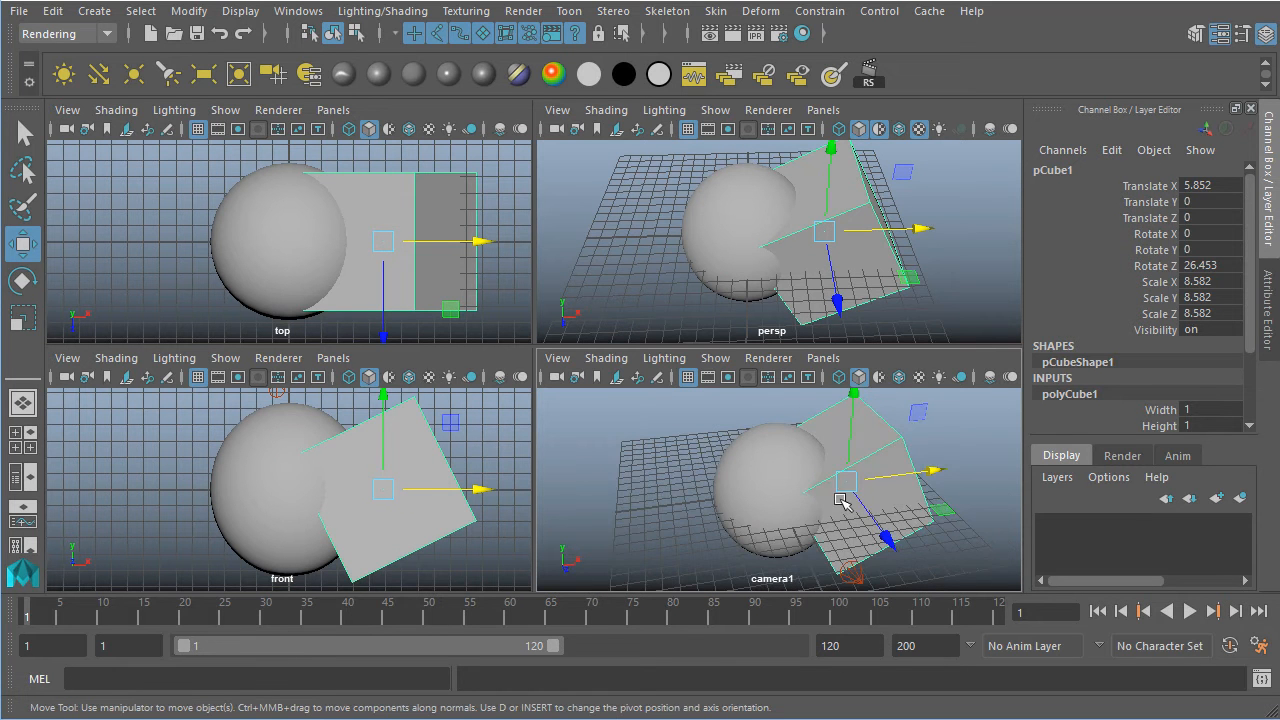
# Orbit the camera1 and persp views separately and try orbiting the front view to compare their navigation.
pyautogui.keyDown('alt'); pyautogui.moveTo(837, 489); pyautogui.dragTo(913, 403); pyautogui.keyUp('alt')
pyautogui.keyDown('alt'); pyautogui.moveTo(870, 240); pyautogui.dragTo(706, 171); pyautogui.keyUp('alt')
pyautogui.keyDown('alt'); pyautogui.moveTo(849, 251); pyautogui.dragTo(810, 247); pyautogui.keyUp('alt')
pyautogui.keyDown('alt'); pyautogui.moveTo(810, 247); pyautogui.dragTo(849, 251, button='right'); pyautogui.keyUp('alt')
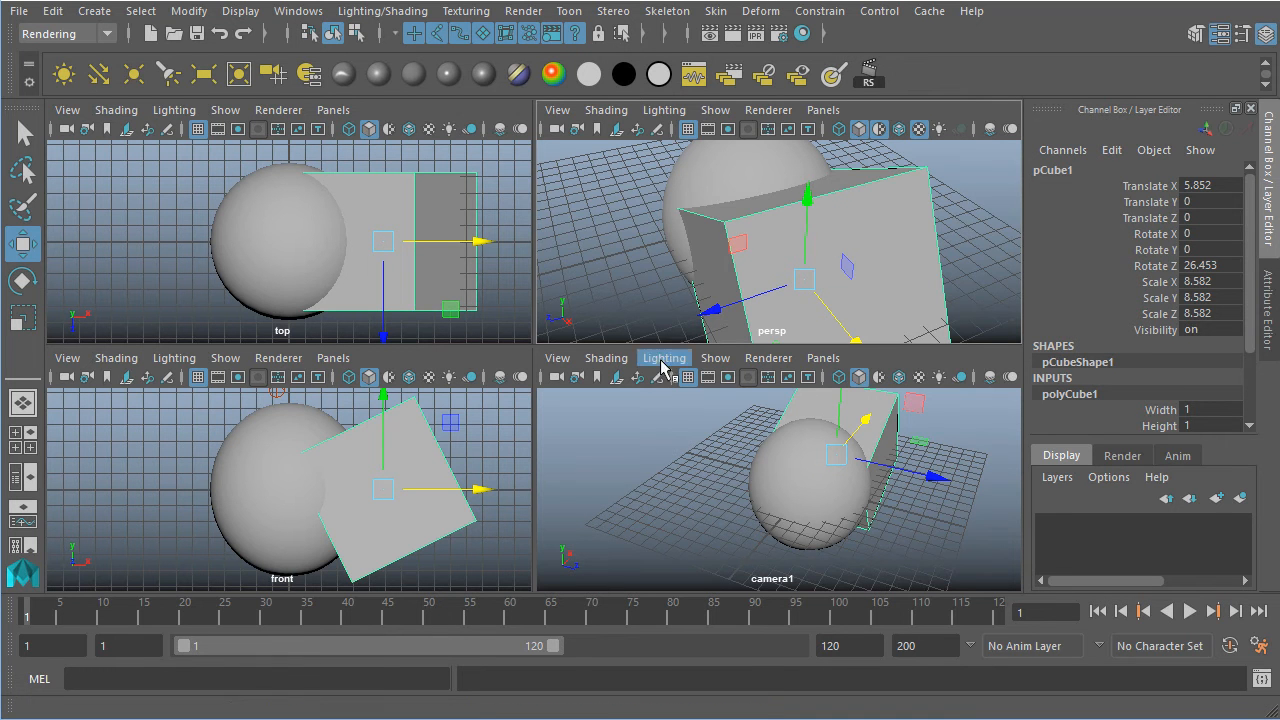
pyautogui.keyDown('alt'); pyautogui.moveTo(811, 251); pyautogui.dragTo(634, 243); pyautogui.keyUp('alt')
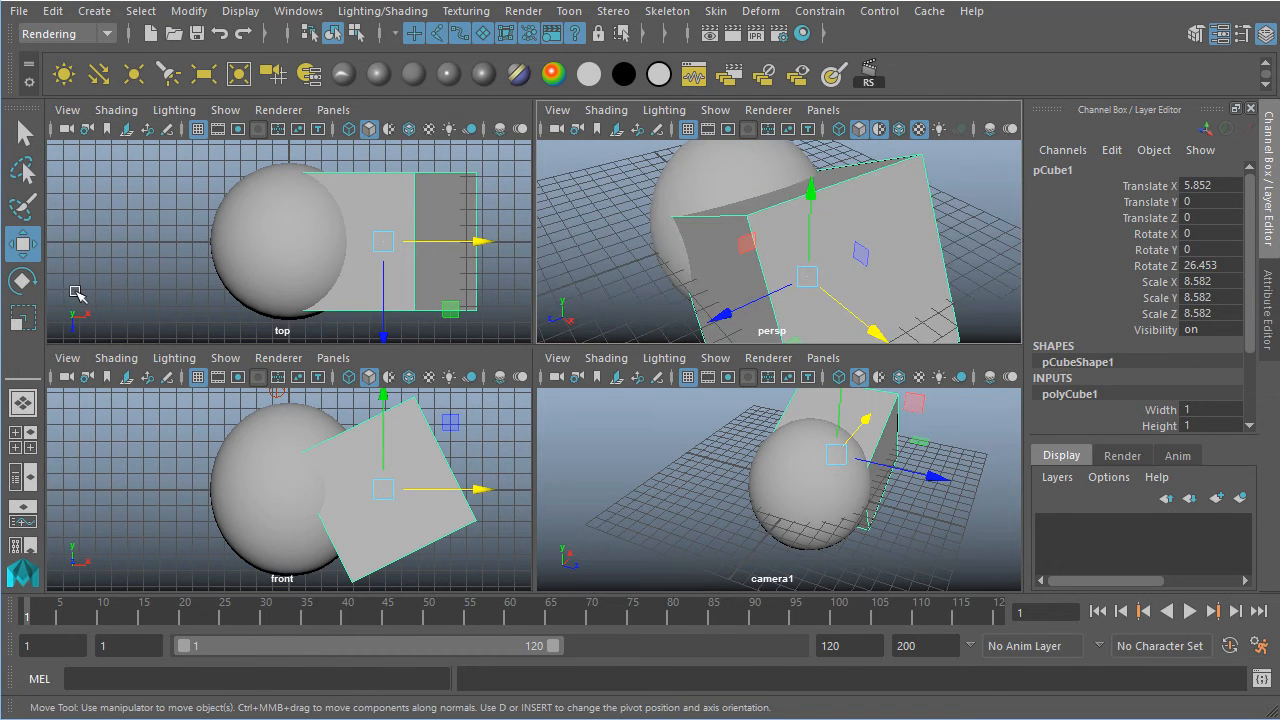
pyautogui.keyDown('alt'); pyautogui.moveTo(201, 459); pyautogui.dragTo(240, 488); pyautogui.keyUp('alt')
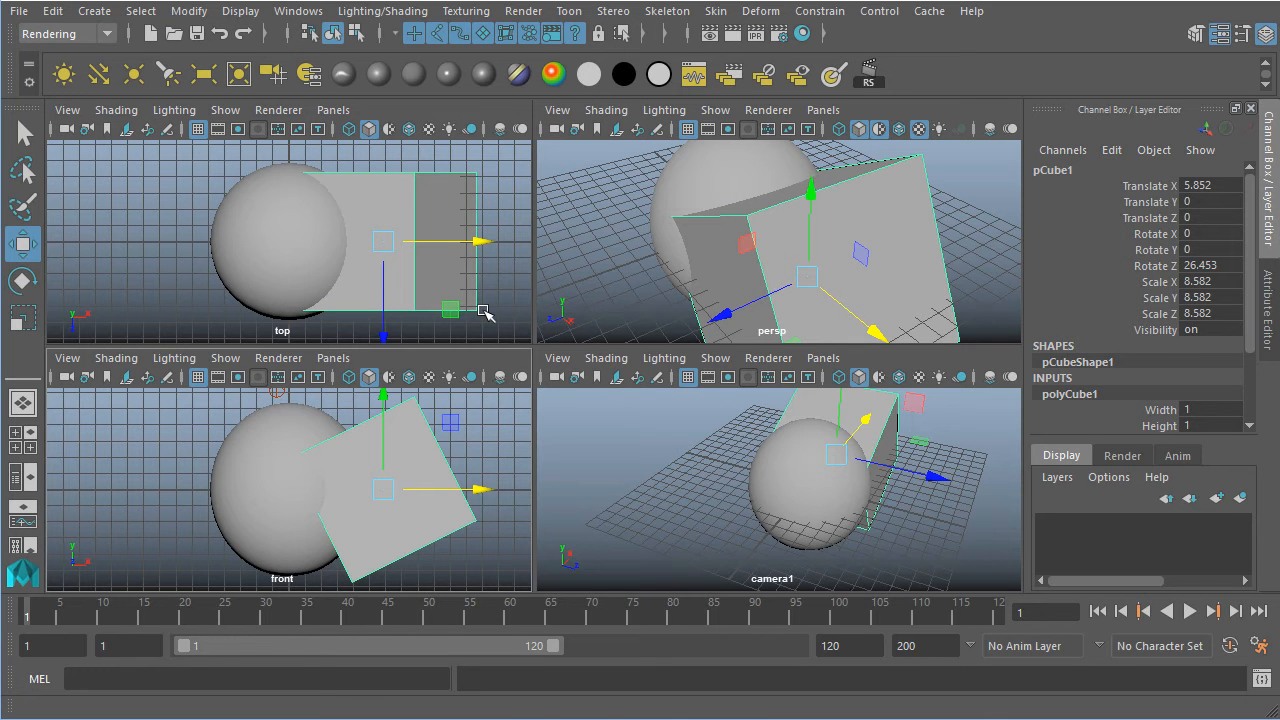
# Move the cube in the front view to about X 10.3, Y 0.4, beside the sphere.
pyautogui.moveTo(383, 489); pyautogui.dragTo(417, 523)
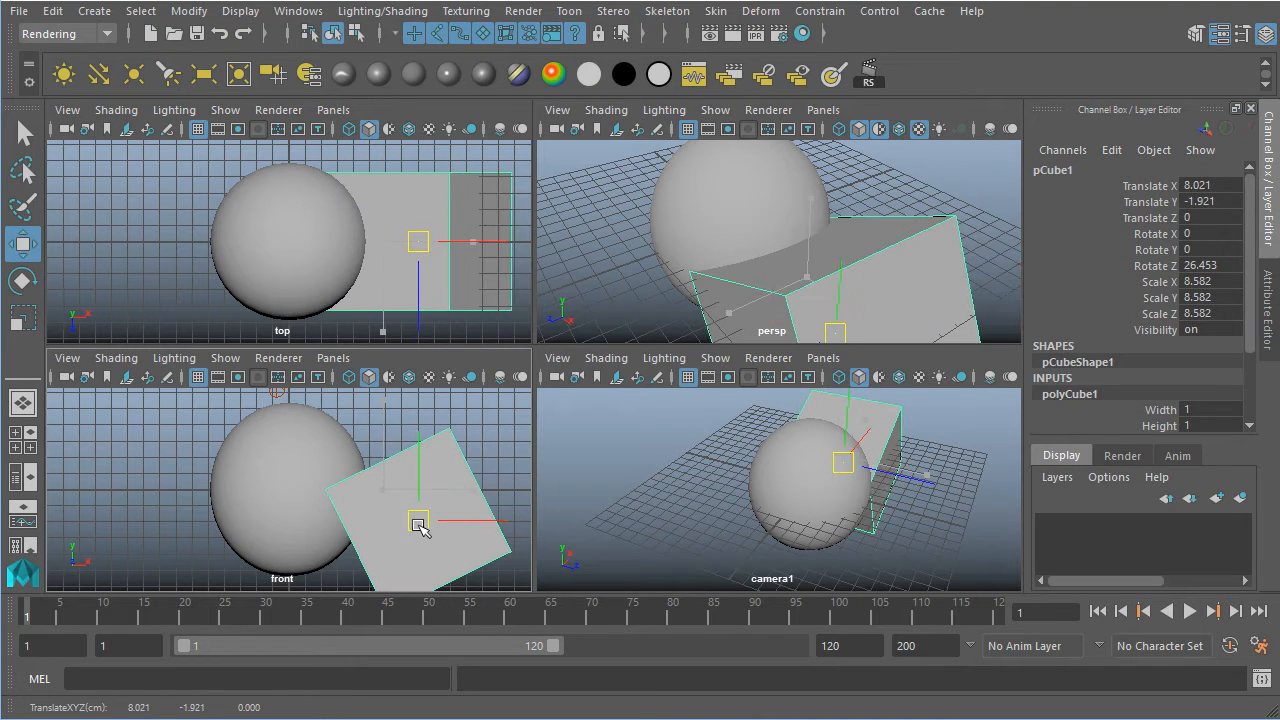
pyautogui.keyDown('alt'); pyautogui.moveTo(830, 485); pyautogui.dragTo(709, 486); pyautogui.keyUp('alt')
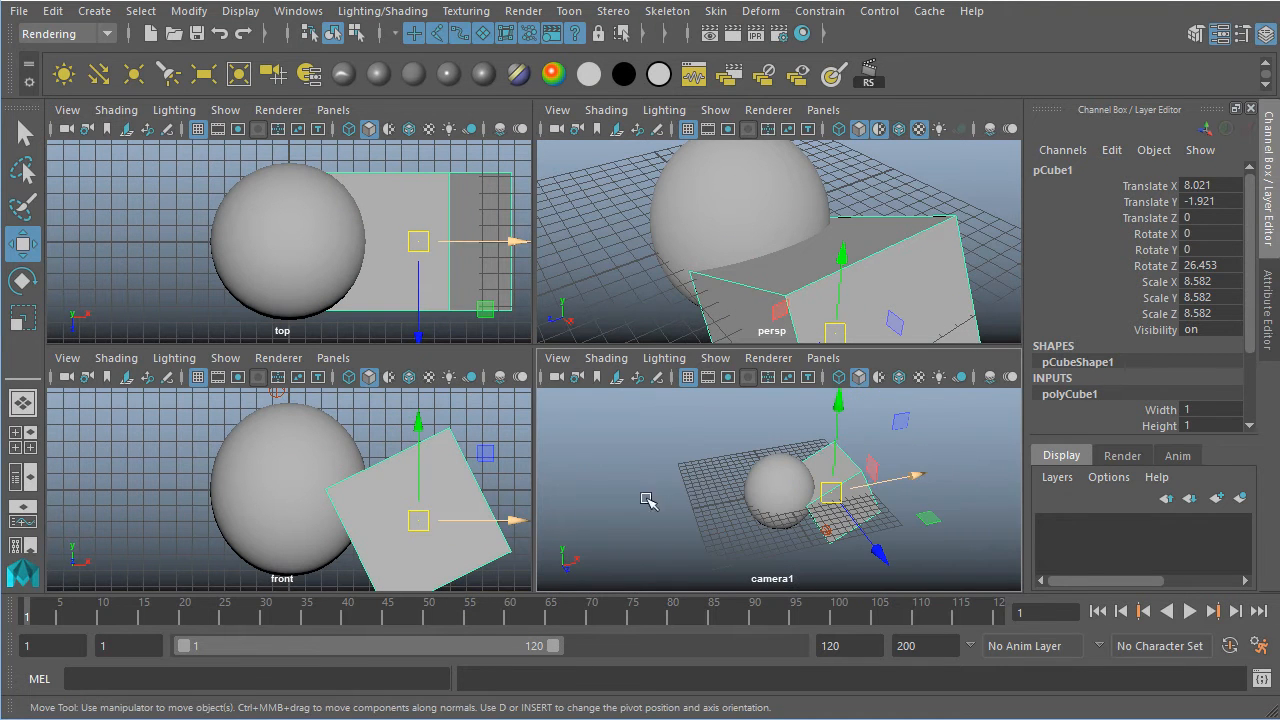
pyautogui.moveTo(418, 520); pyautogui.dragTo(458, 486)
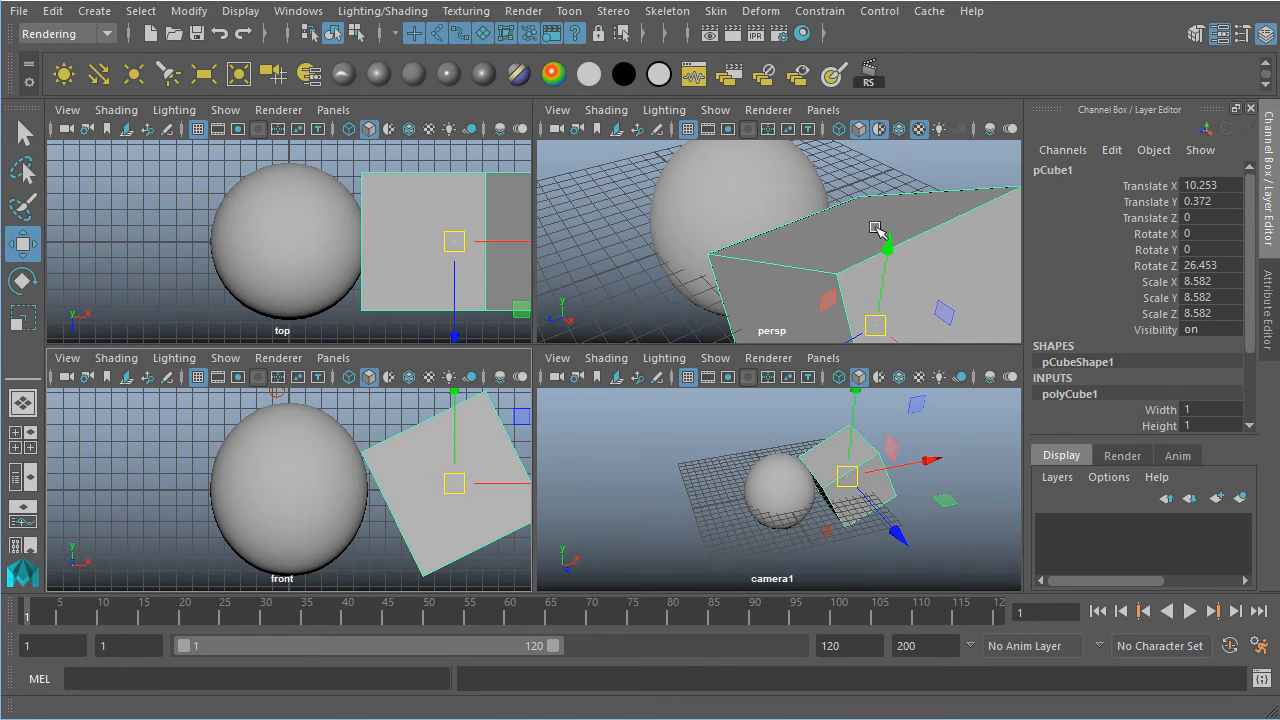
# Maximize the persp panel to a single view and frame both the sphere and the cube.
pyautogui.click(910, 111)
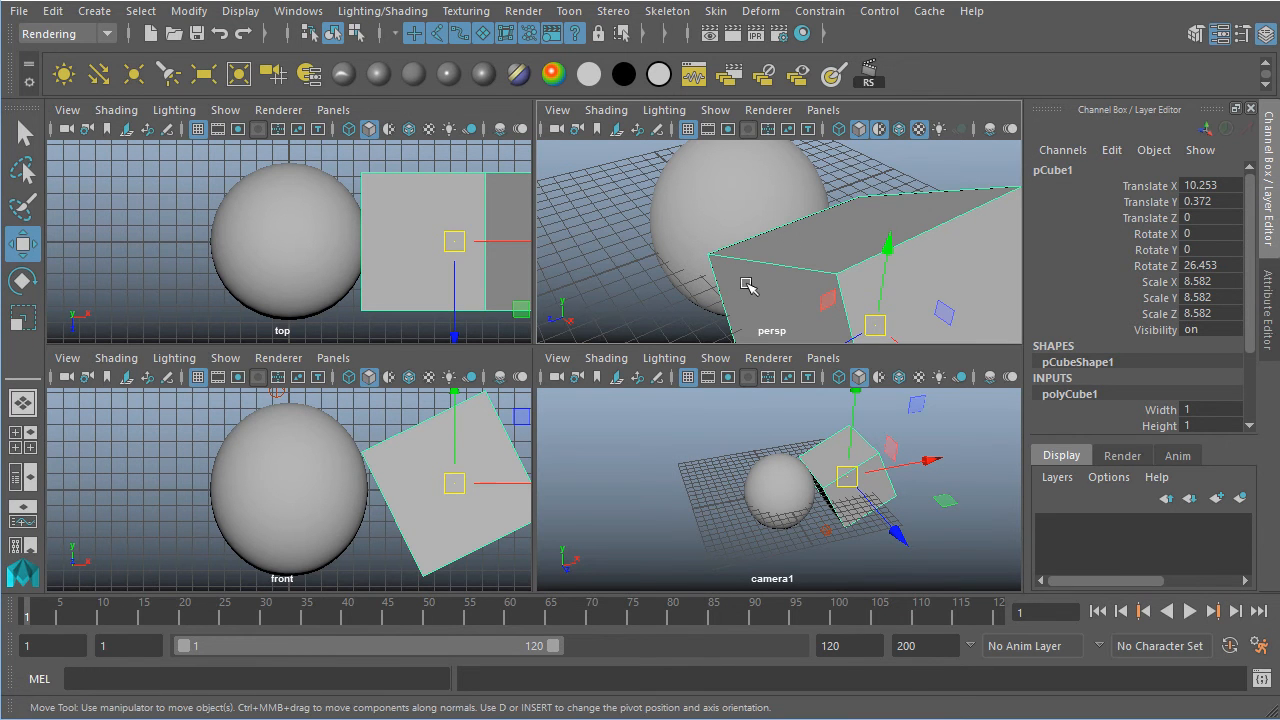
pyautogui.press('space')
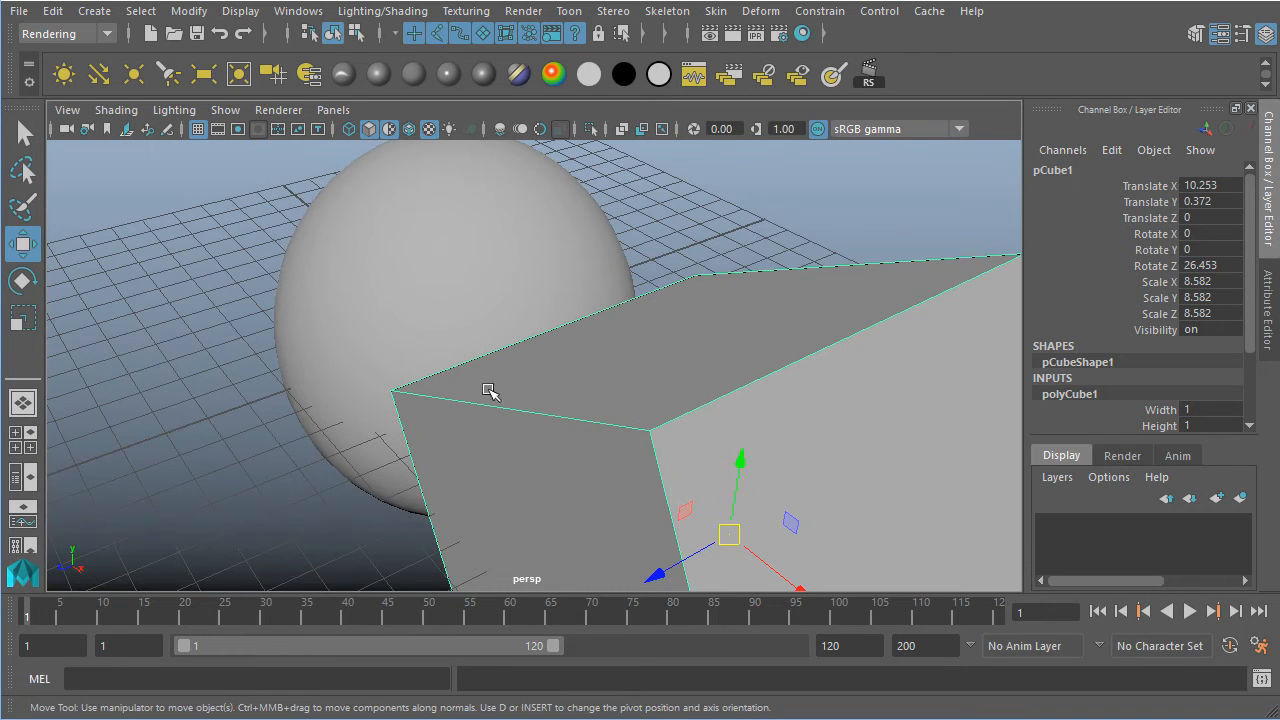
pyautogui.keyDown('alt'); pyautogui.moveTo(886, 429); pyautogui.dragTo(606, 393, button='right'); pyautogui.keyUp('alt')
pyautogui.keyDown('alt'); pyautogui.moveTo(606, 393); pyautogui.dragTo(706, 374); pyautogui.keyUp('alt')
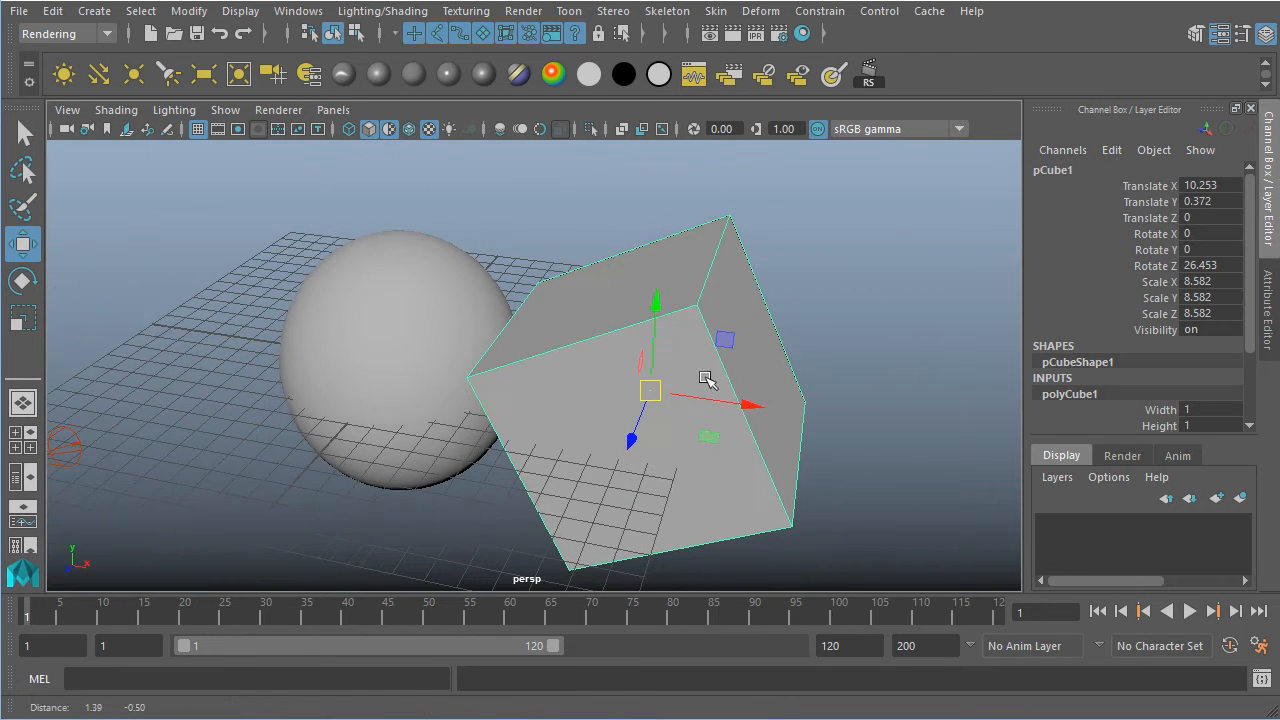
# Select the sphere and the cube alternately with the Select Tool, then the light and the sphere again.
pyautogui.click(22, 132)
pyautogui.click(341, 362)
pyautogui.click(640, 362)
pyautogui.click(426, 334)
pyautogui.click(592, 391)
pyautogui.click(409, 338)
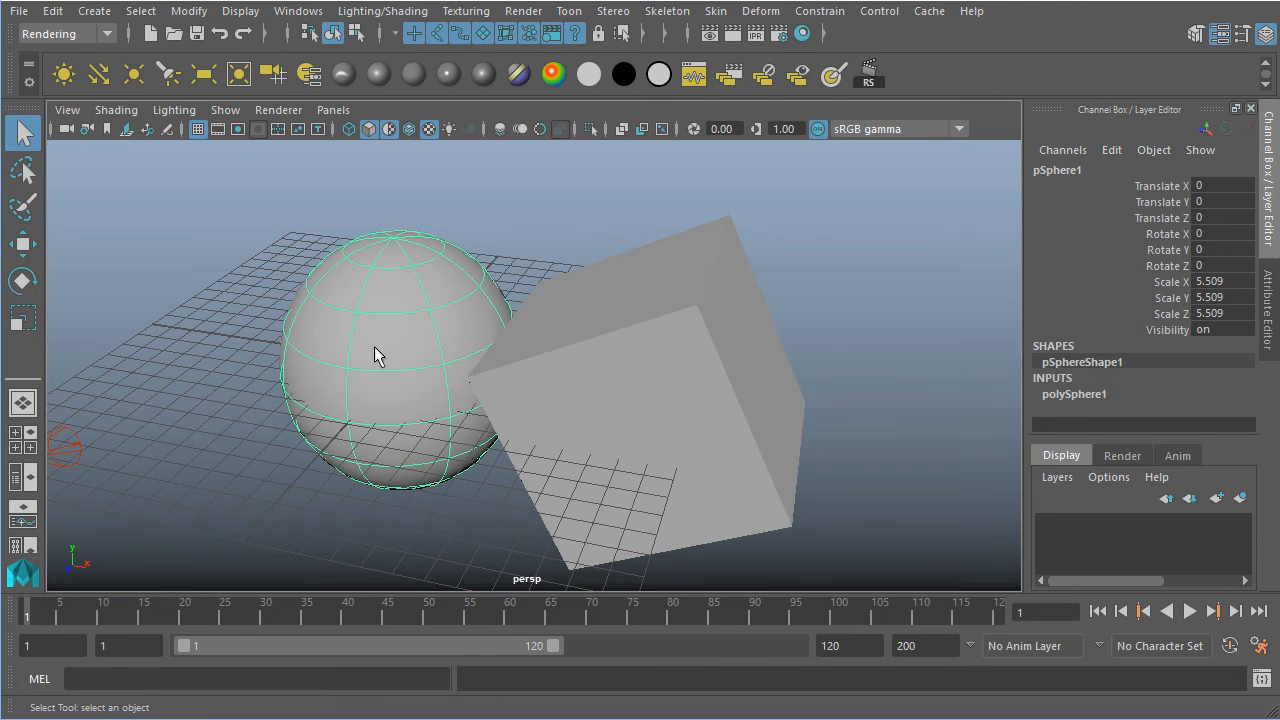
pyautogui.click(564, 397)
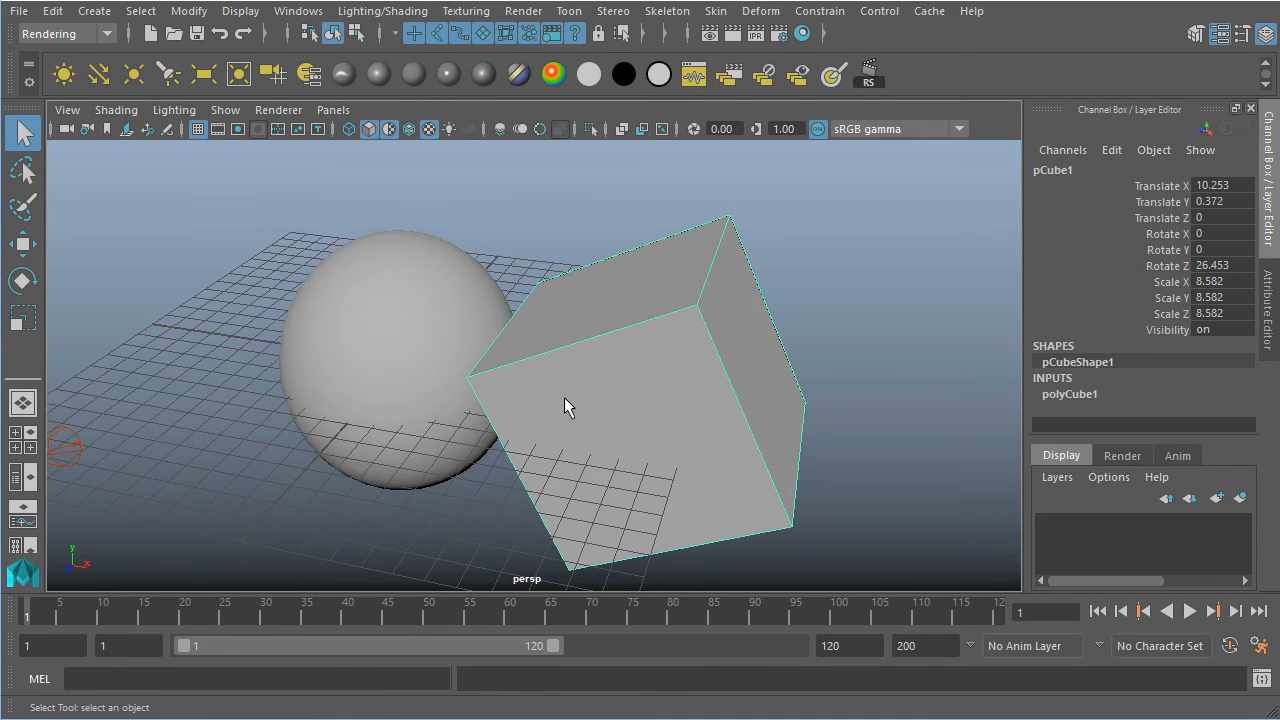
pyautogui.click(68, 450)
pyautogui.click(341, 367)
# Select the sphere and the cube together by encircling them with the Lasso Tool.
pyautogui.click(24, 172)
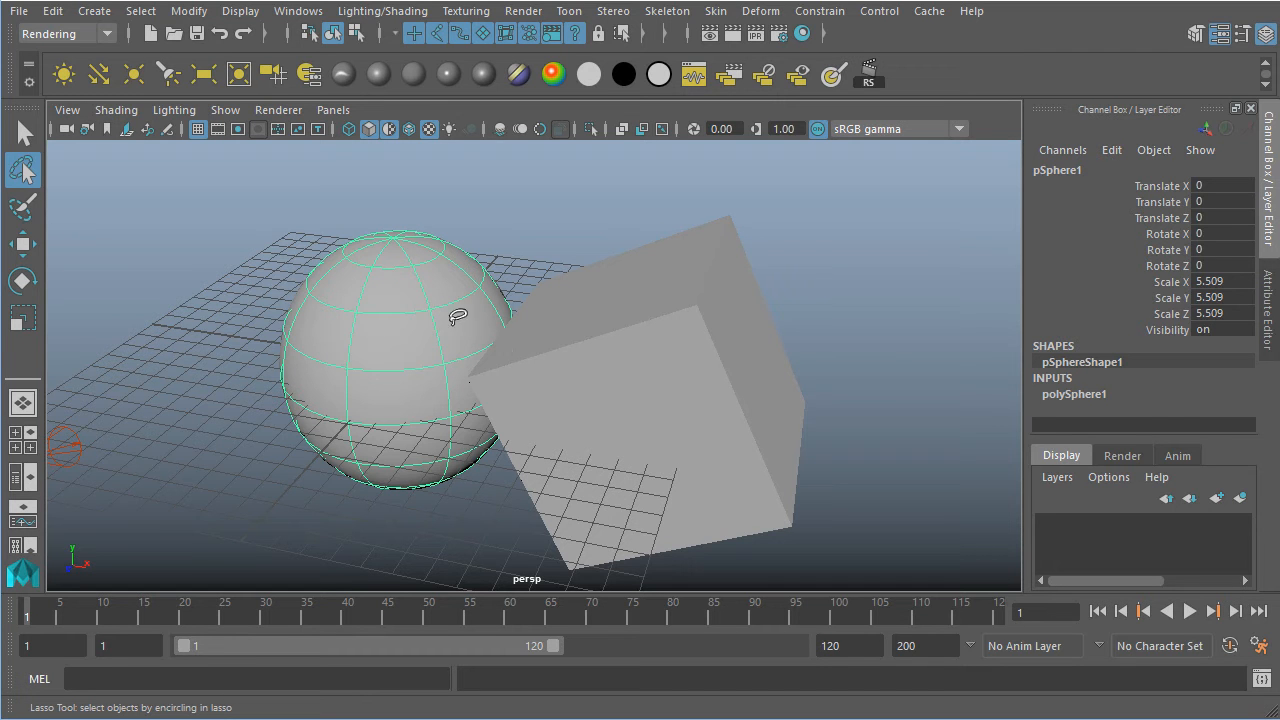
pyautogui.moveTo(254, 250)
pyautogui.mouseDown()
pyautogui.moveTo(373, 170)
pyautogui.moveTo(514, 190)
pyautogui.moveTo(586, 292)
pyautogui.moveTo(310, 445)
pyautogui.moveTo(320, 190)
pyautogui.mouseUp()
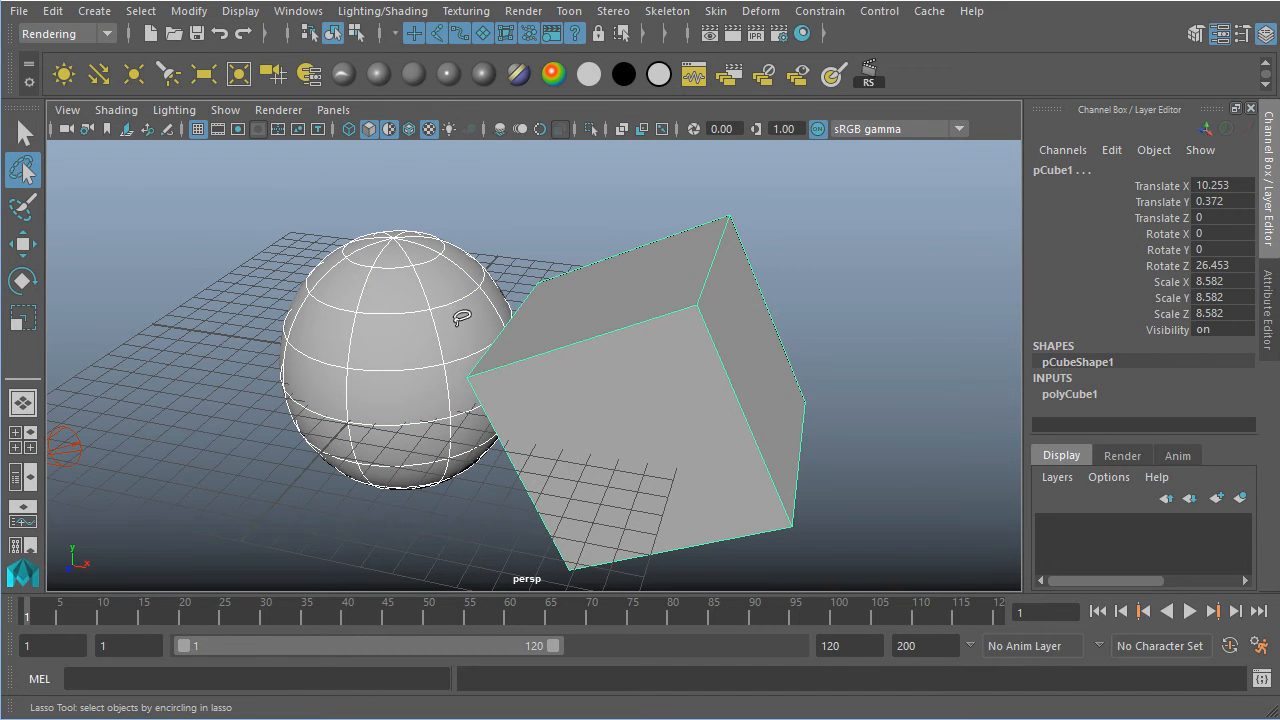
# Clear the object selection, switch the sphere to vertex mode and lasso the vertices on its upper side.
pyautogui.click(531, 205)
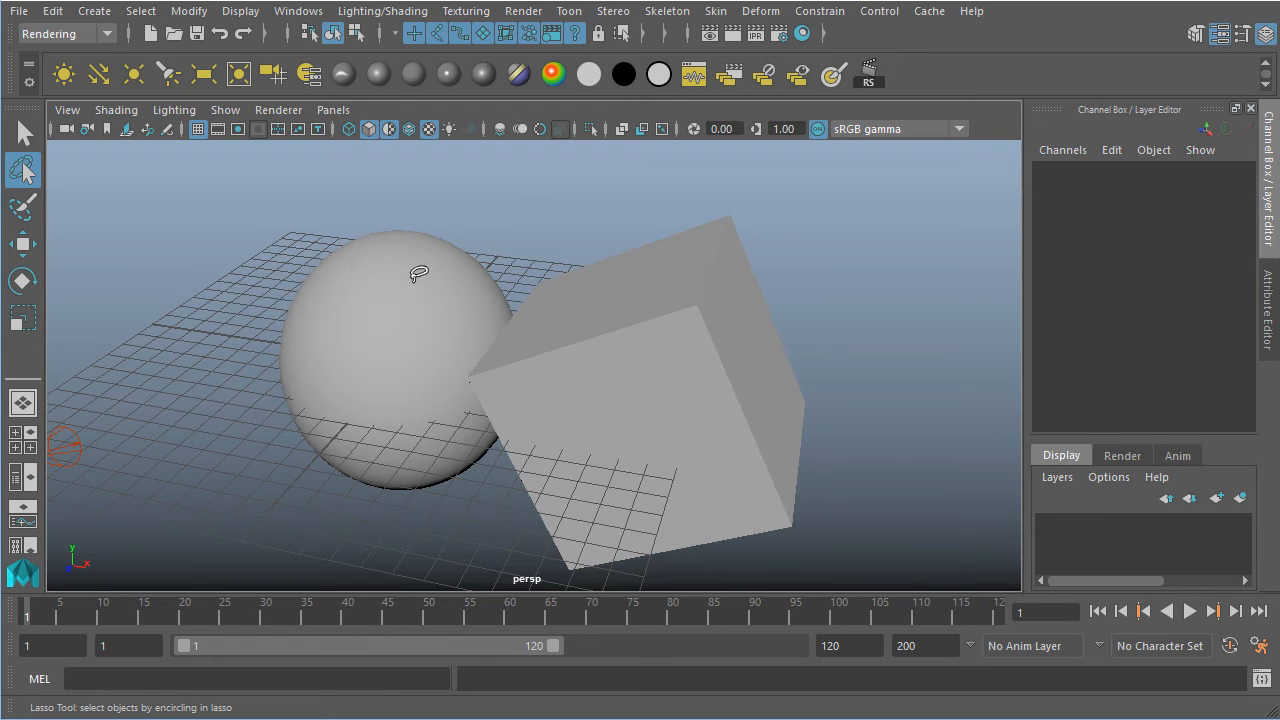
pyautogui.rightClick(418, 275)
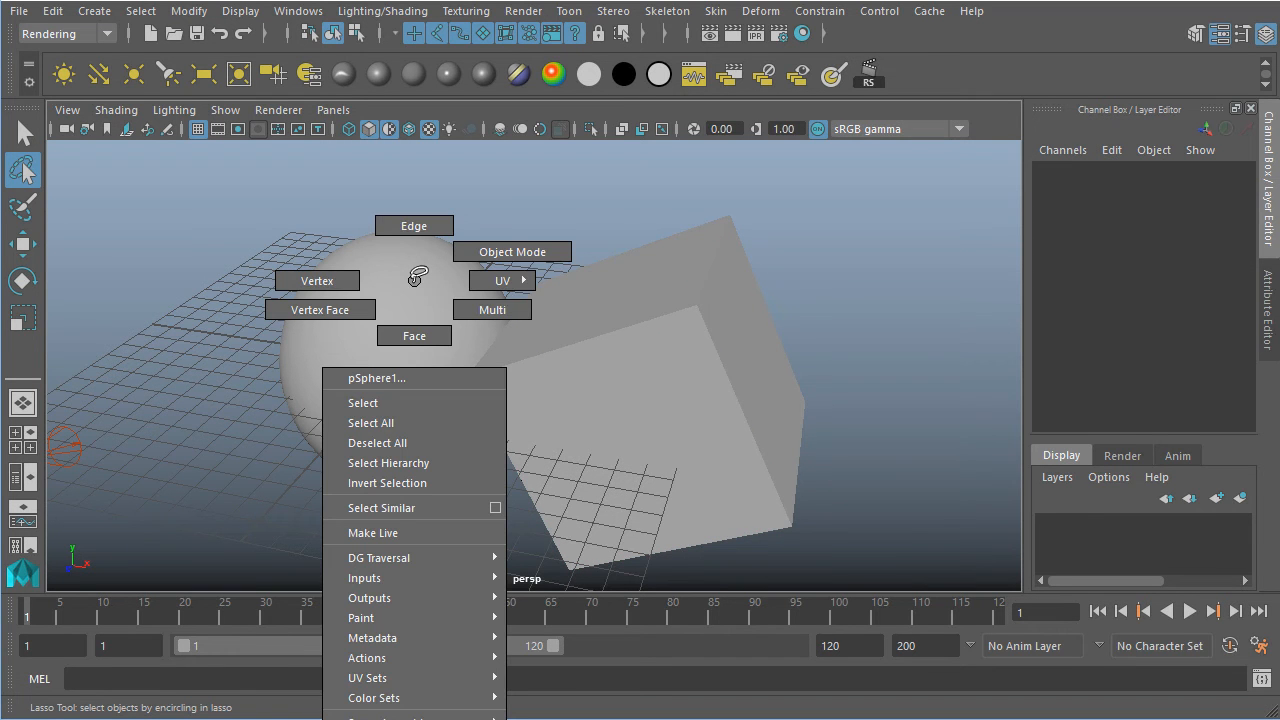
pyautogui.moveTo(418, 277); pyautogui.dragTo(344, 279, button='right')
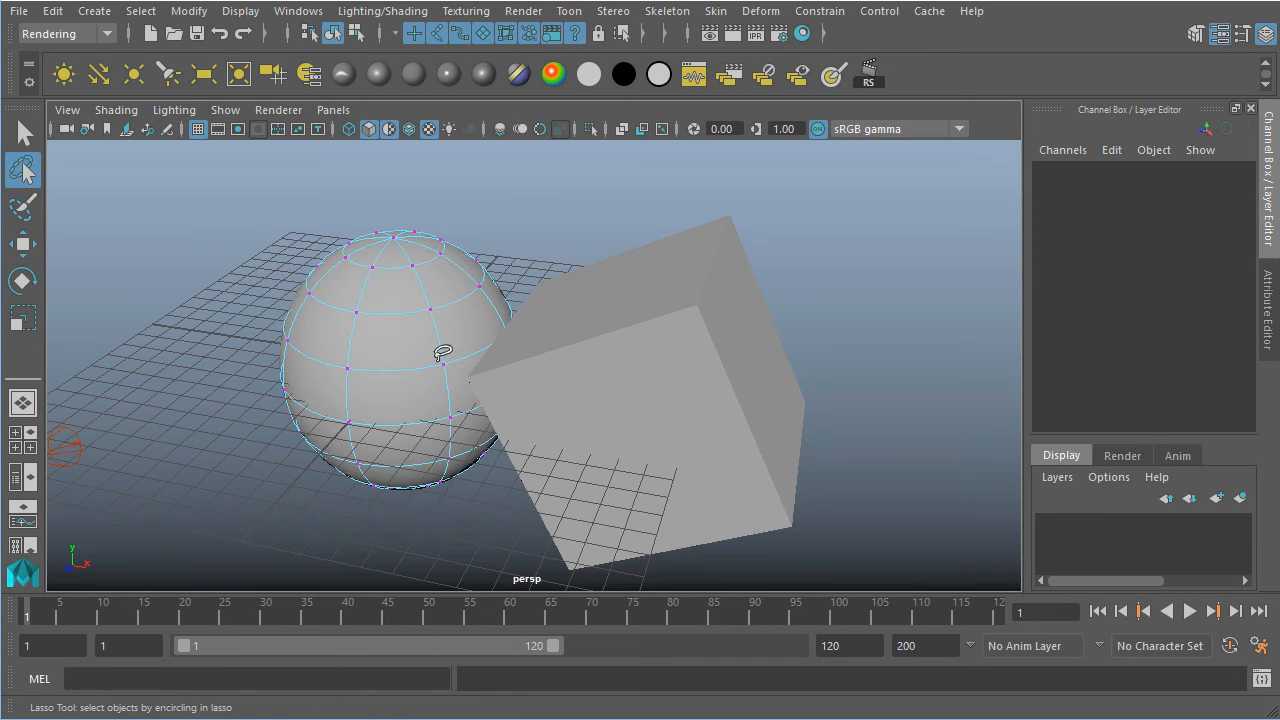
pyautogui.moveTo(263, 292)
pyautogui.mouseDown()
pyautogui.moveTo(282, 228)
pyautogui.moveTo(385, 225)
pyautogui.moveTo(405, 295)
pyautogui.moveTo(284, 378)
pyautogui.mouseUp()
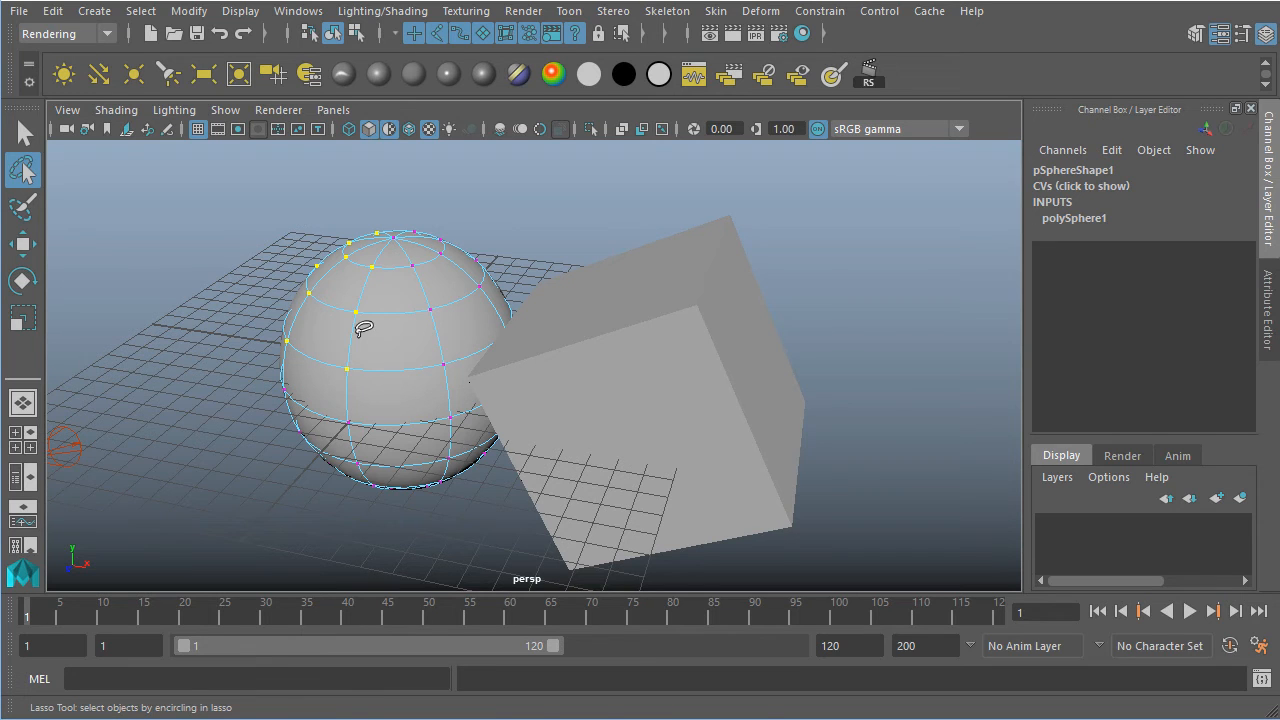
# Cycle through the Move, Rotate, Scale and Show Manipulator tools on the lassoed sphere vertices.
pyautogui.press('w')
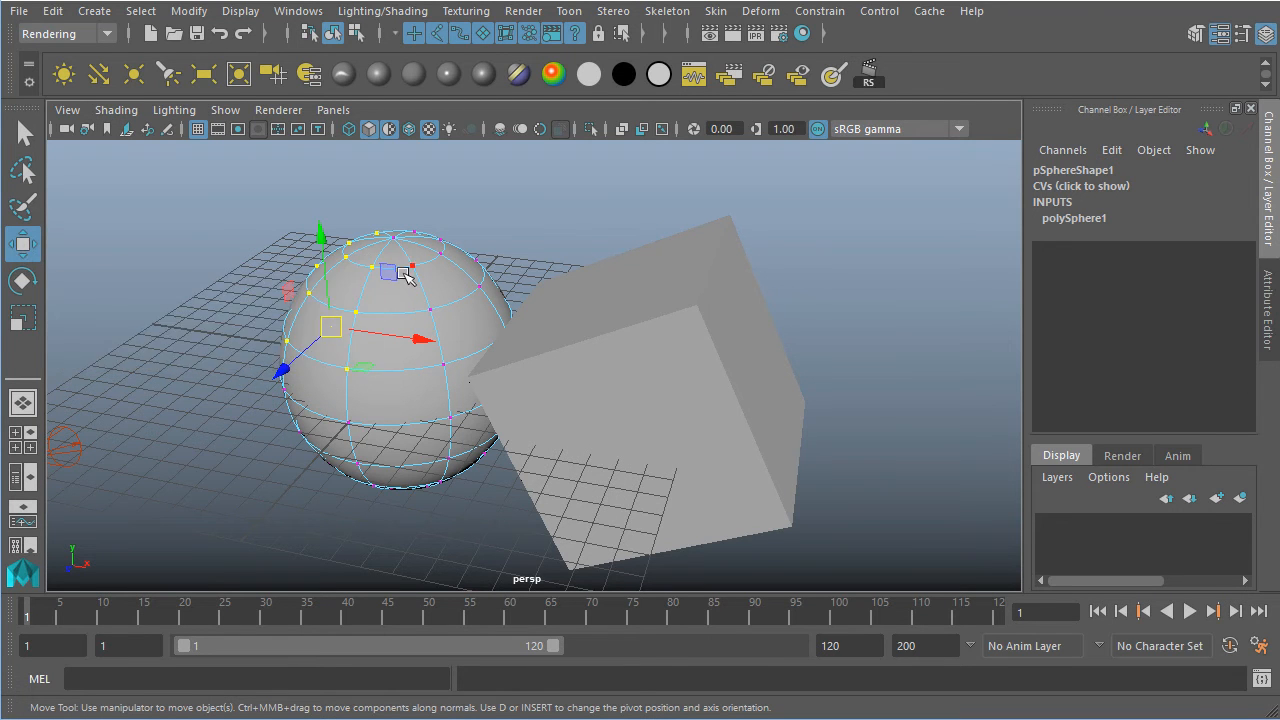
pyautogui.press('e')
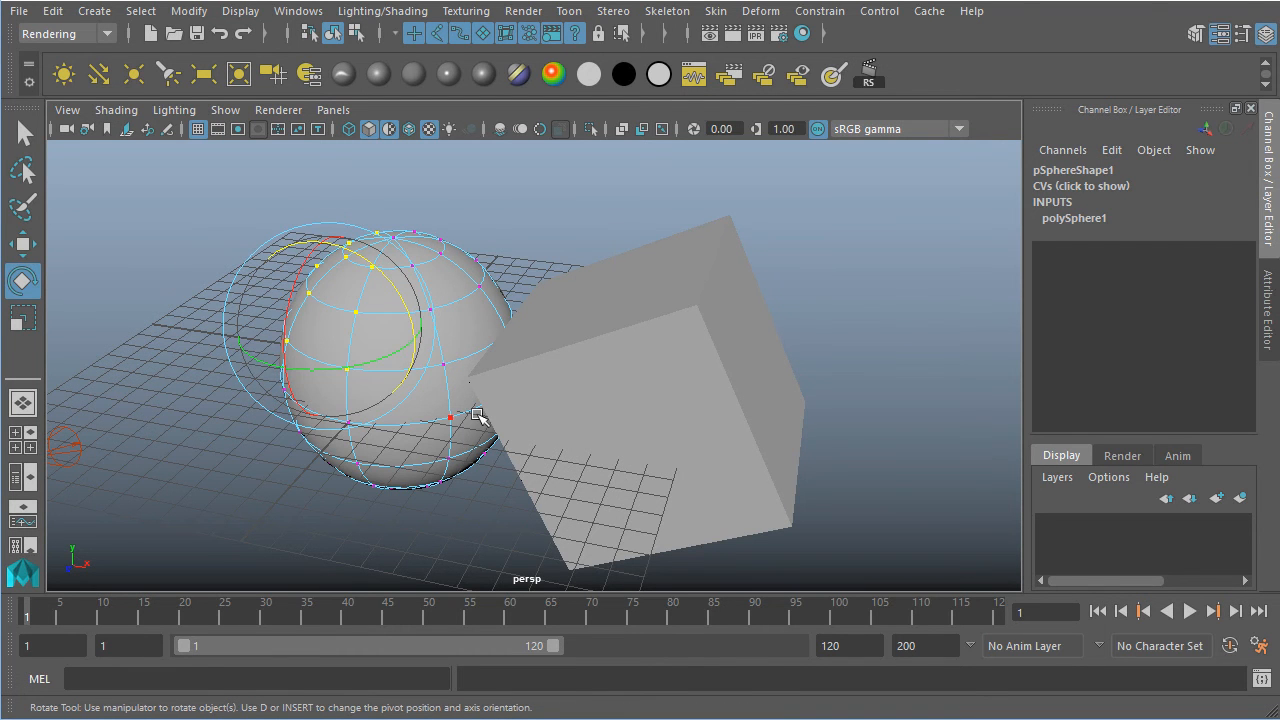
pyautogui.press('r')
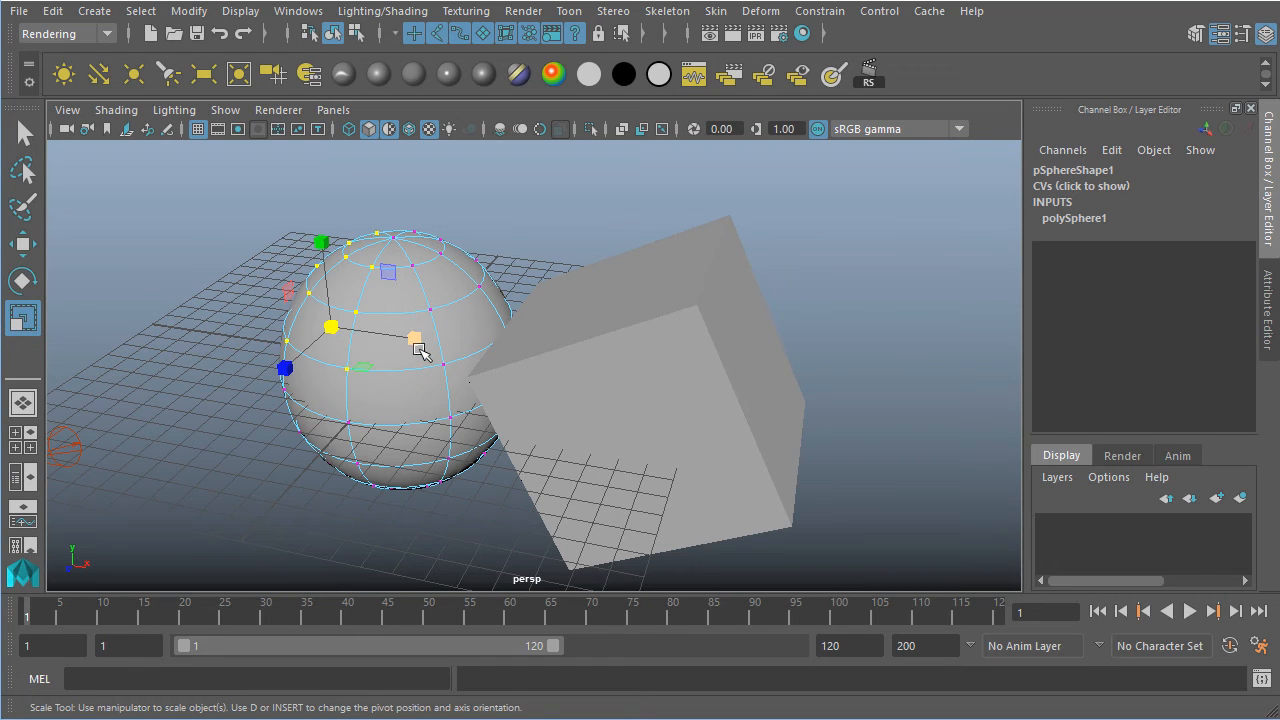
pyautogui.press('t')
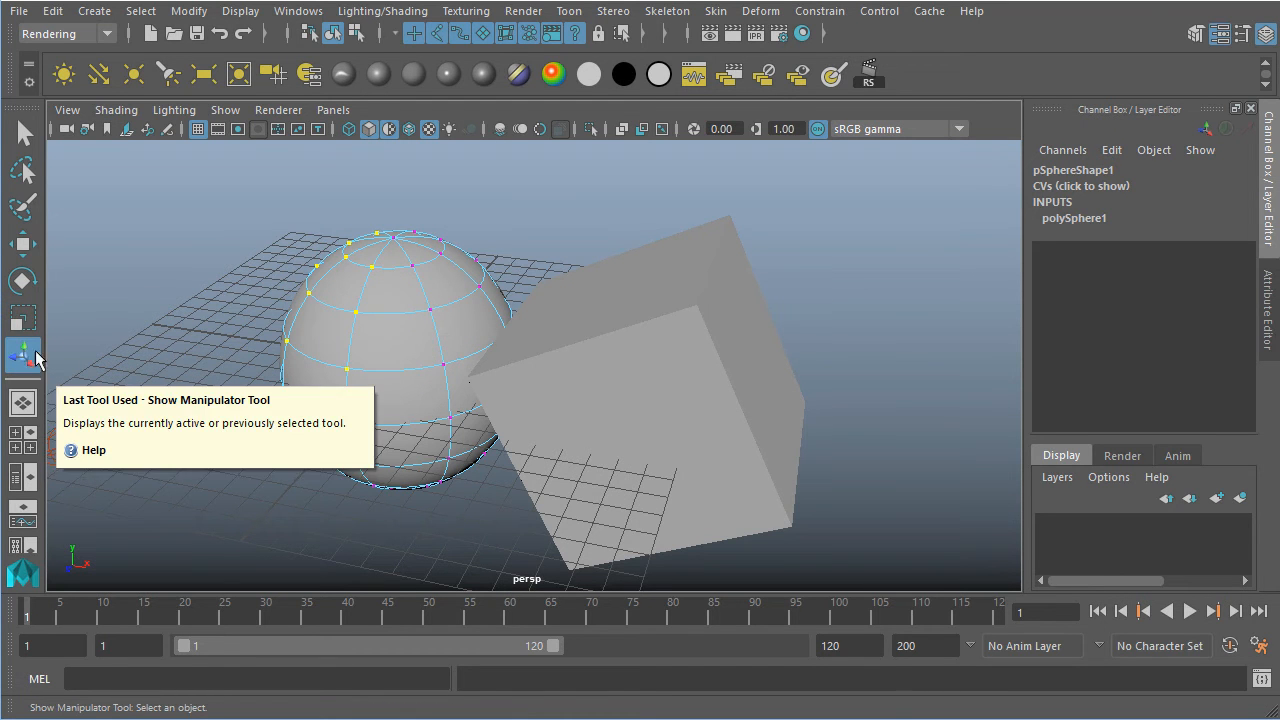
# Try out the Paint Selection Tool over the sphere, and clear the vertex selection with the Select Tool.
pyautogui.keyDown('alt'); pyautogui.moveTo(230, 335); pyautogui.dragTo(450, 288); pyautogui.keyUp('alt')
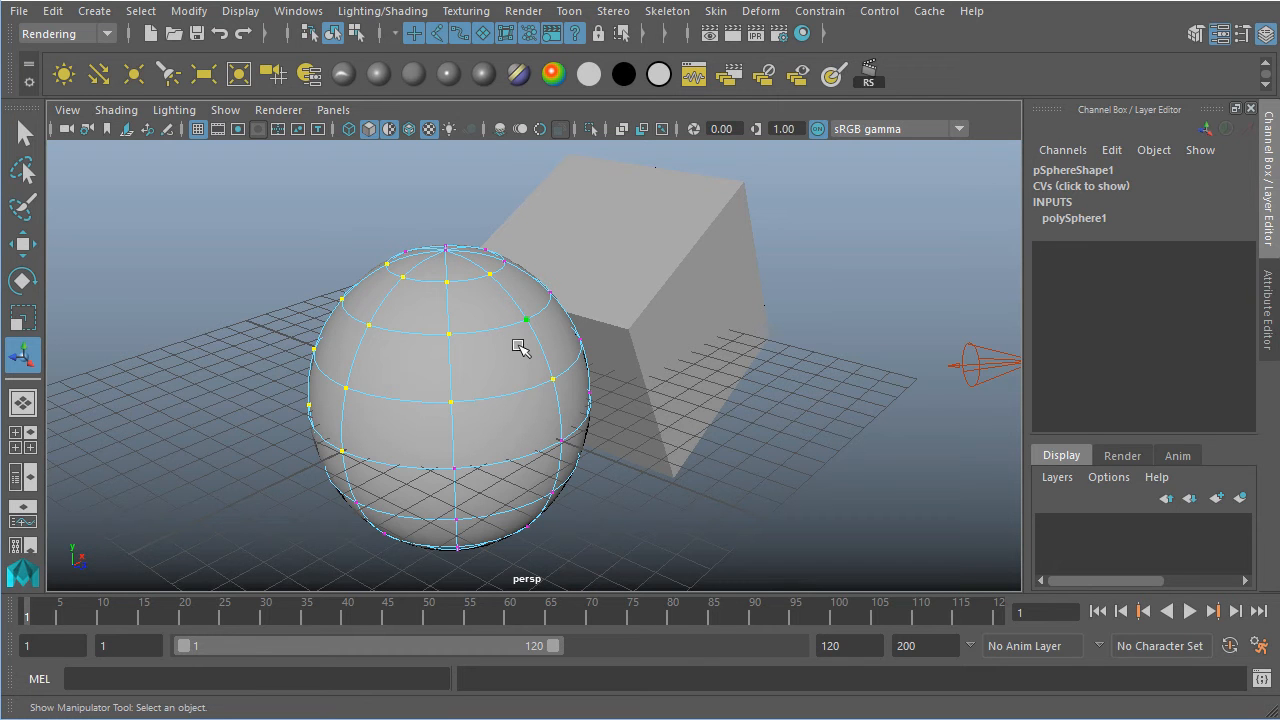
pyautogui.press('alt')
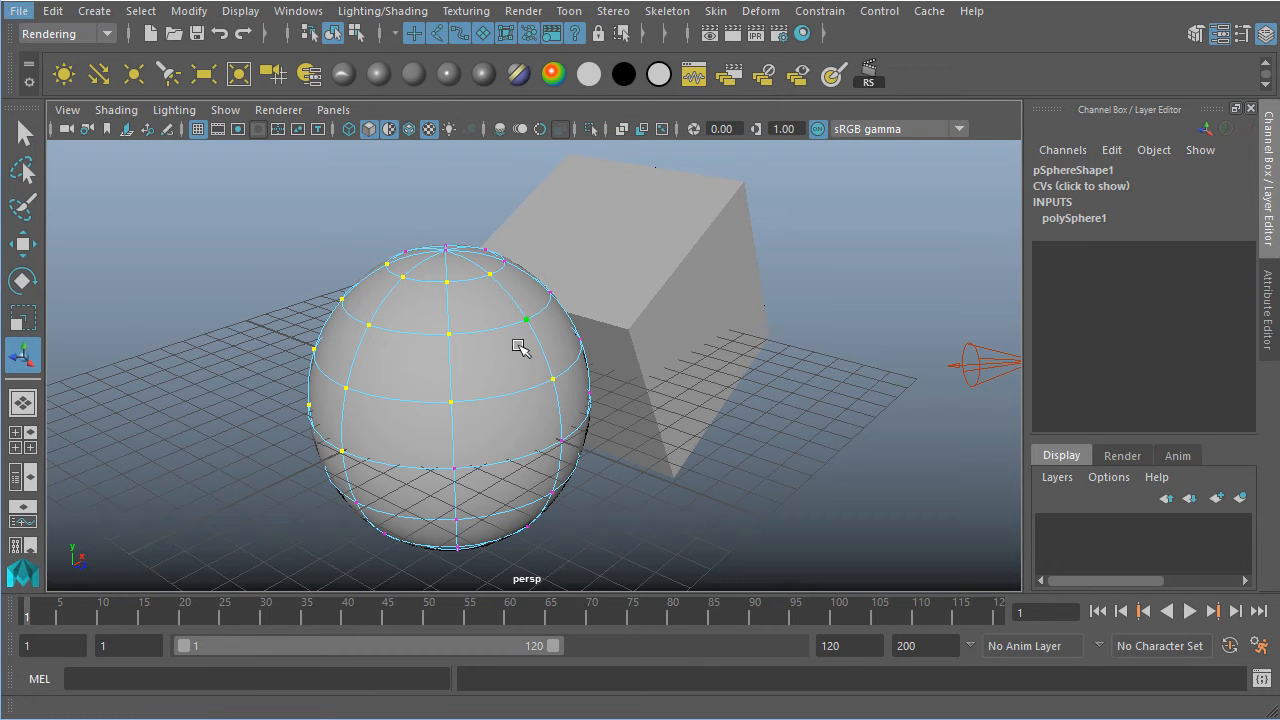
pyautogui.click(29, 208)
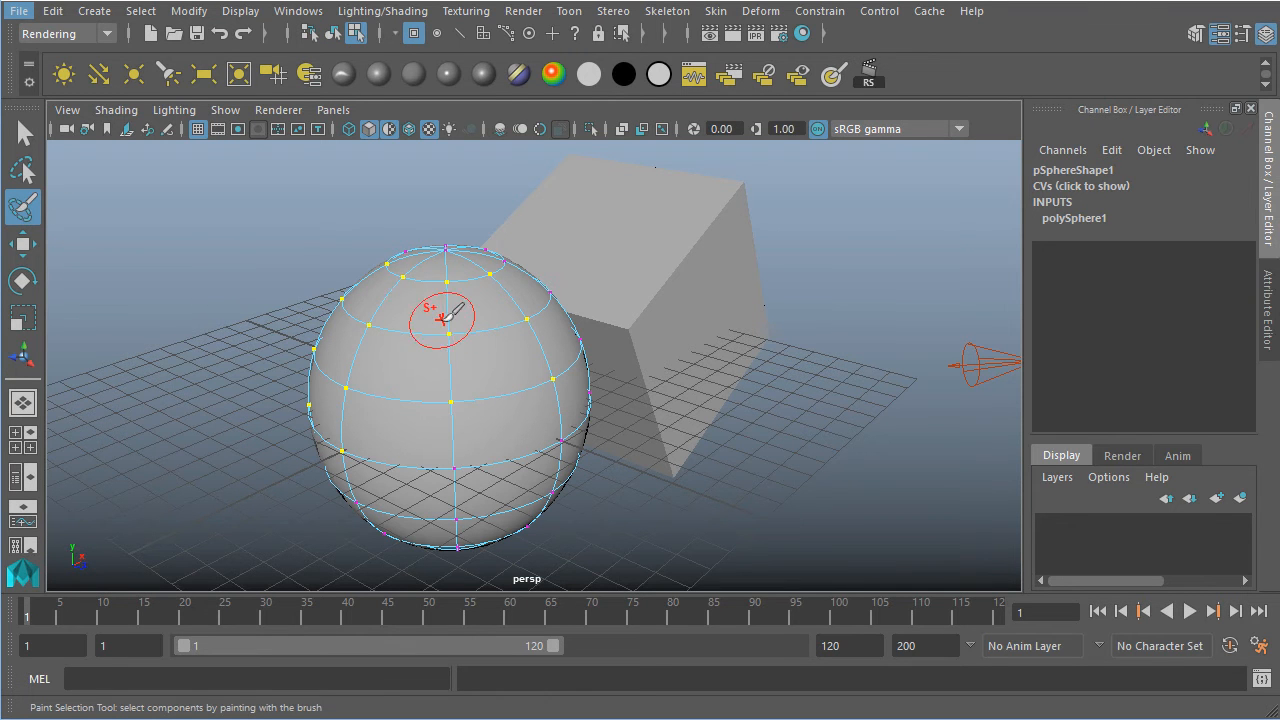
pyautogui.press('alt')
pyautogui.moveTo(700, 372)
pyautogui.keyDown('alt'); pyautogui.mouseDown()
pyautogui.moveTo(491, 389)
pyautogui.moveTo(891, 403)
pyautogui.moveTo(737, 380)
pyautogui.moveTo(757, 371)
pyautogui.mouseUp(); pyautogui.keyUp('alt')
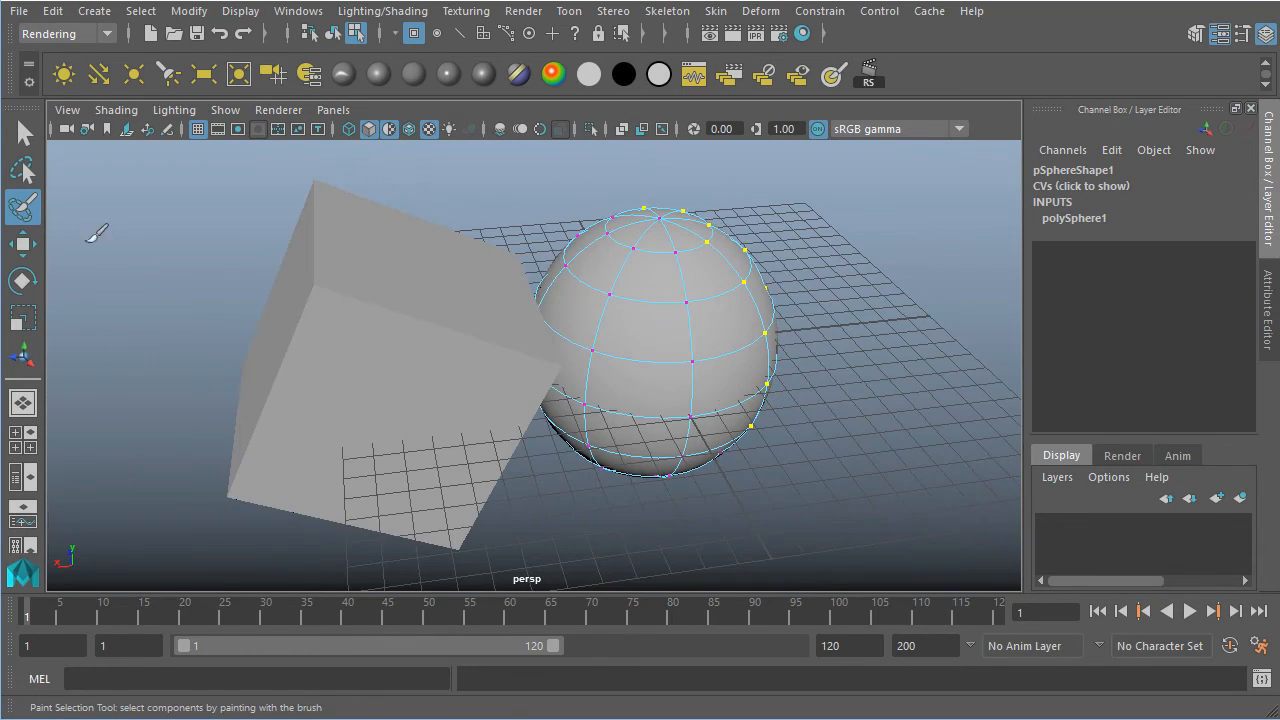
pyautogui.click(24, 133)
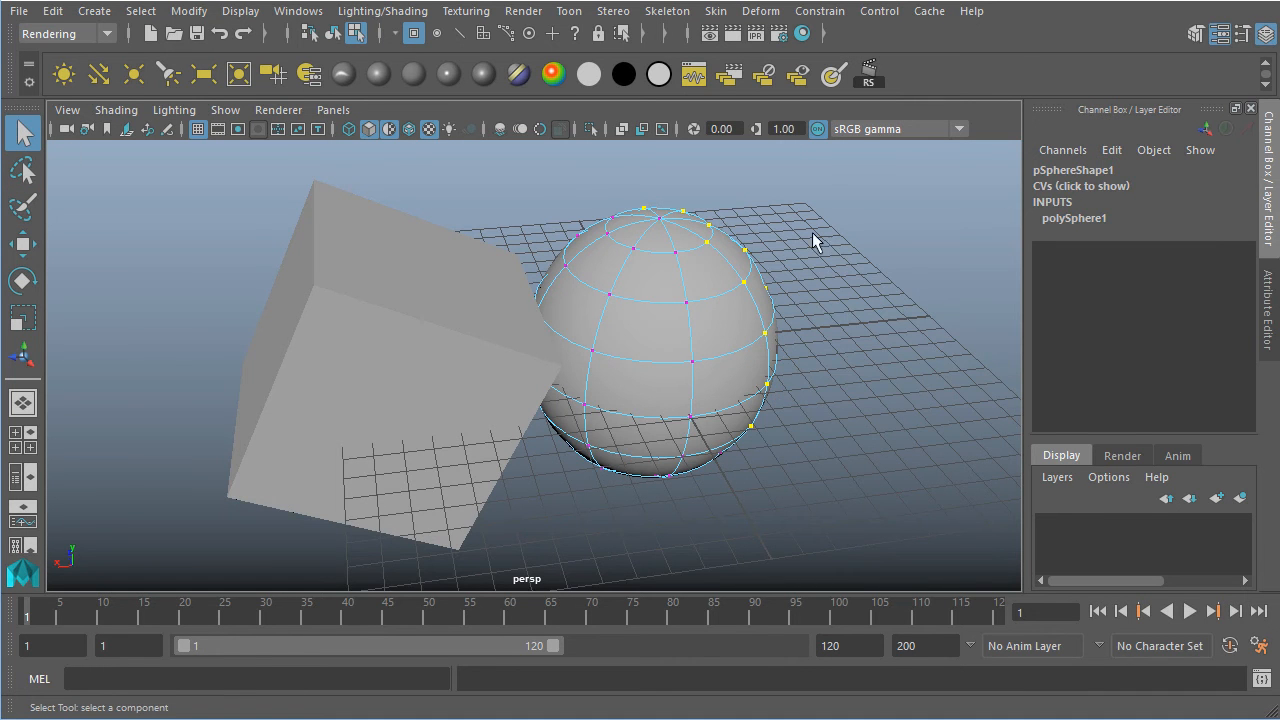
pyautogui.click(856, 358)
# Paint over the vertices down the front and around the side of the sphere with the Paint Selection Tool.
pyautogui.keyDown('alt'); pyautogui.moveTo(856, 358); pyautogui.dragTo(878, 309); pyautogui.keyUp('alt')
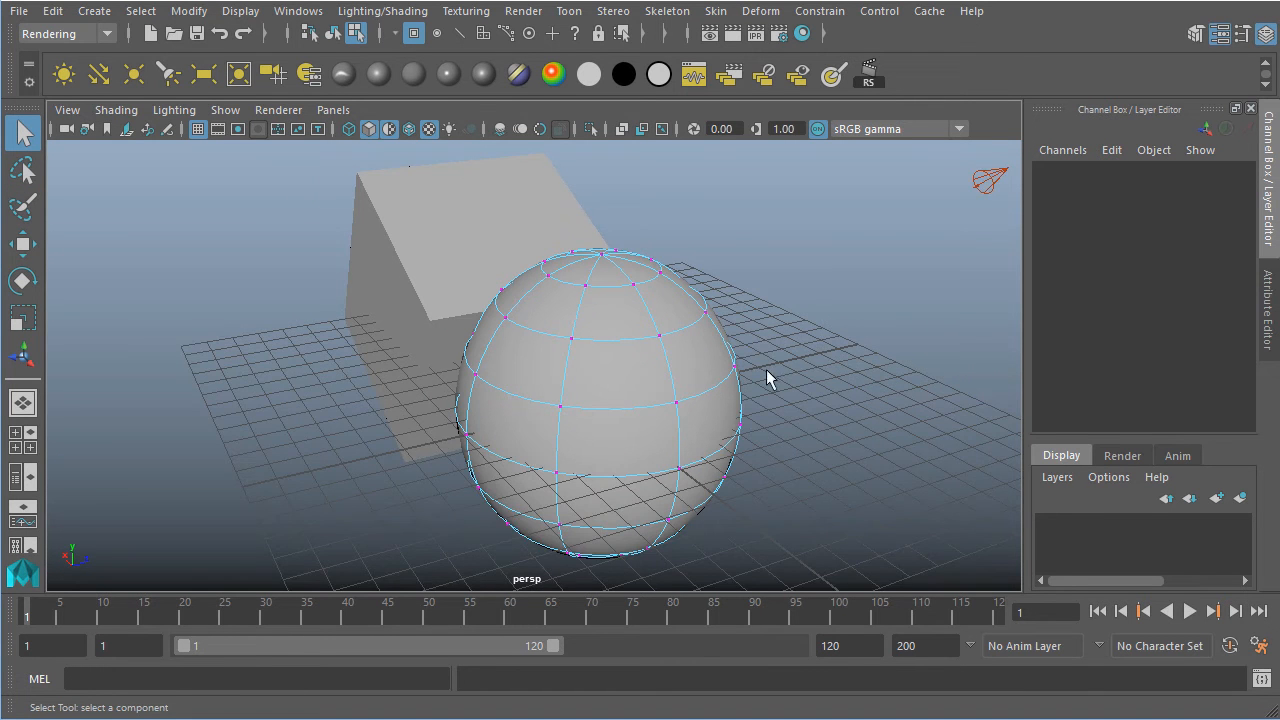
pyautogui.keyDown('alt'); pyautogui.moveTo(767, 378); pyautogui.dragTo(531, 334); pyautogui.keyUp('alt')
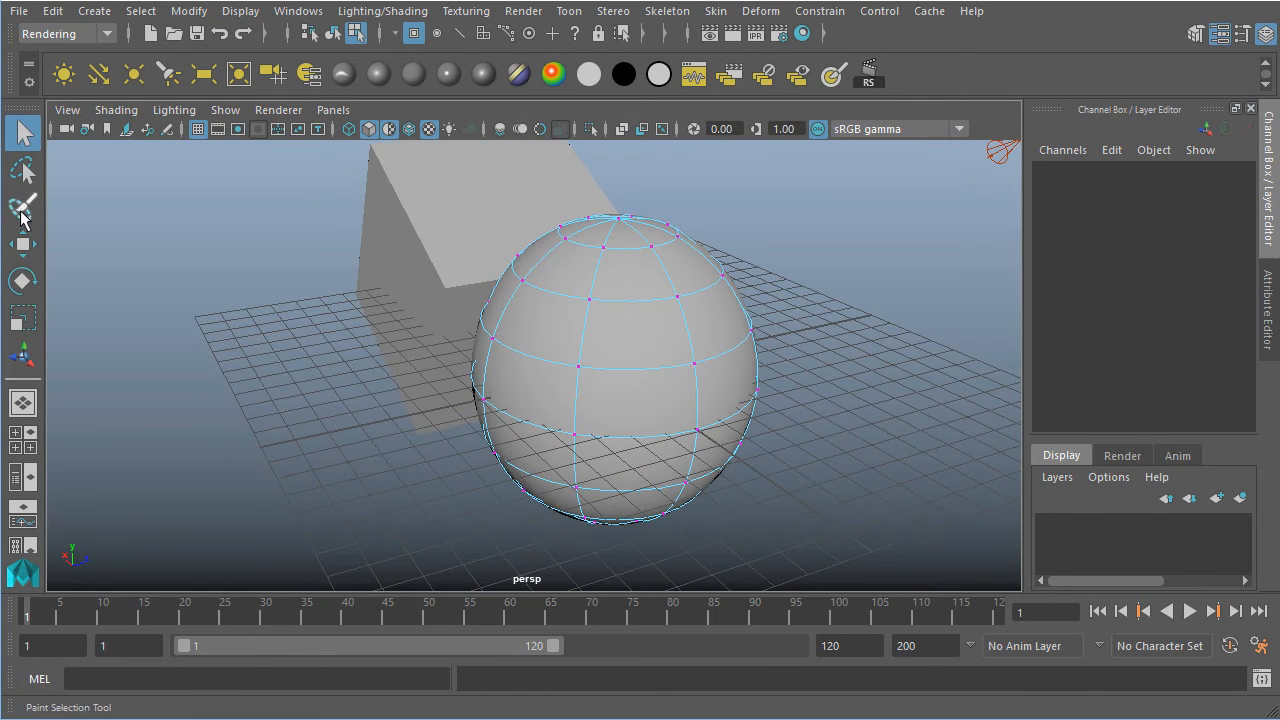
pyautogui.click(24, 206)
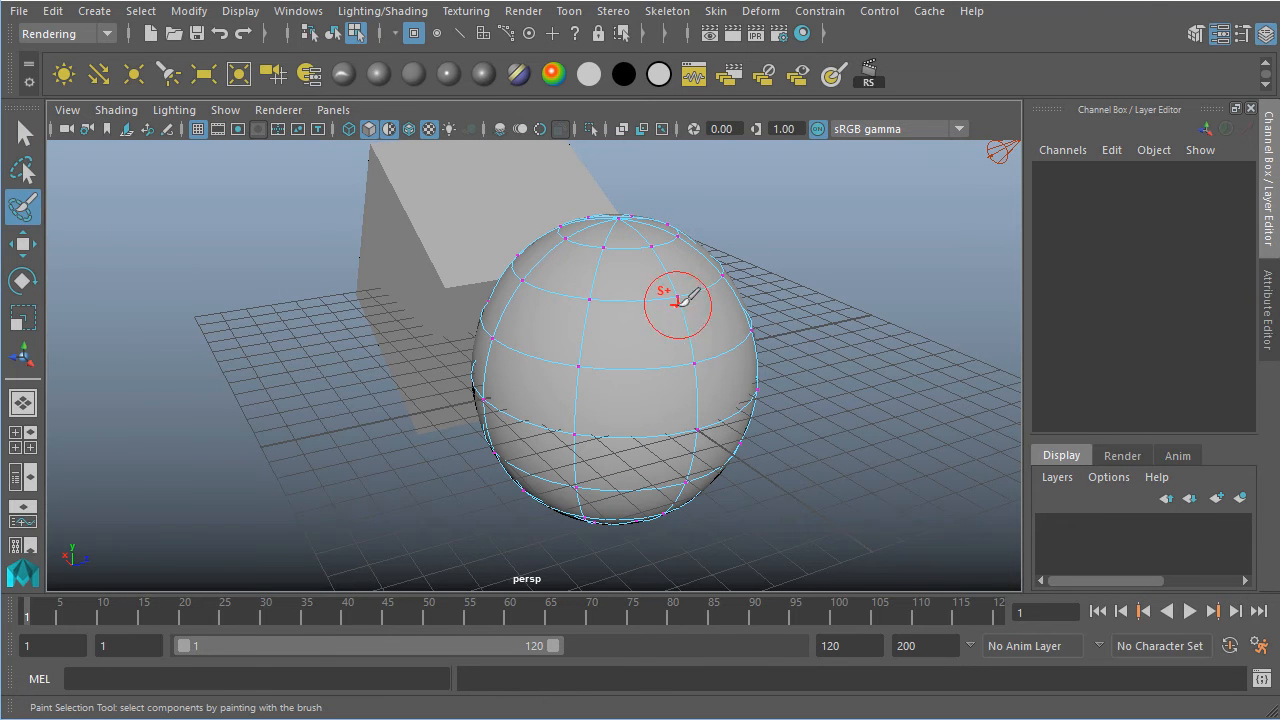
pyautogui.moveTo(600, 277)
pyautogui.mouseDown()
pyautogui.moveTo(586, 371)
pyautogui.moveTo(700, 358)
pyautogui.moveTo(694, 336)
pyautogui.moveTo(694, 434)
pyautogui.moveTo(583, 474)
pyautogui.moveTo(699, 479)
pyautogui.mouseUp()
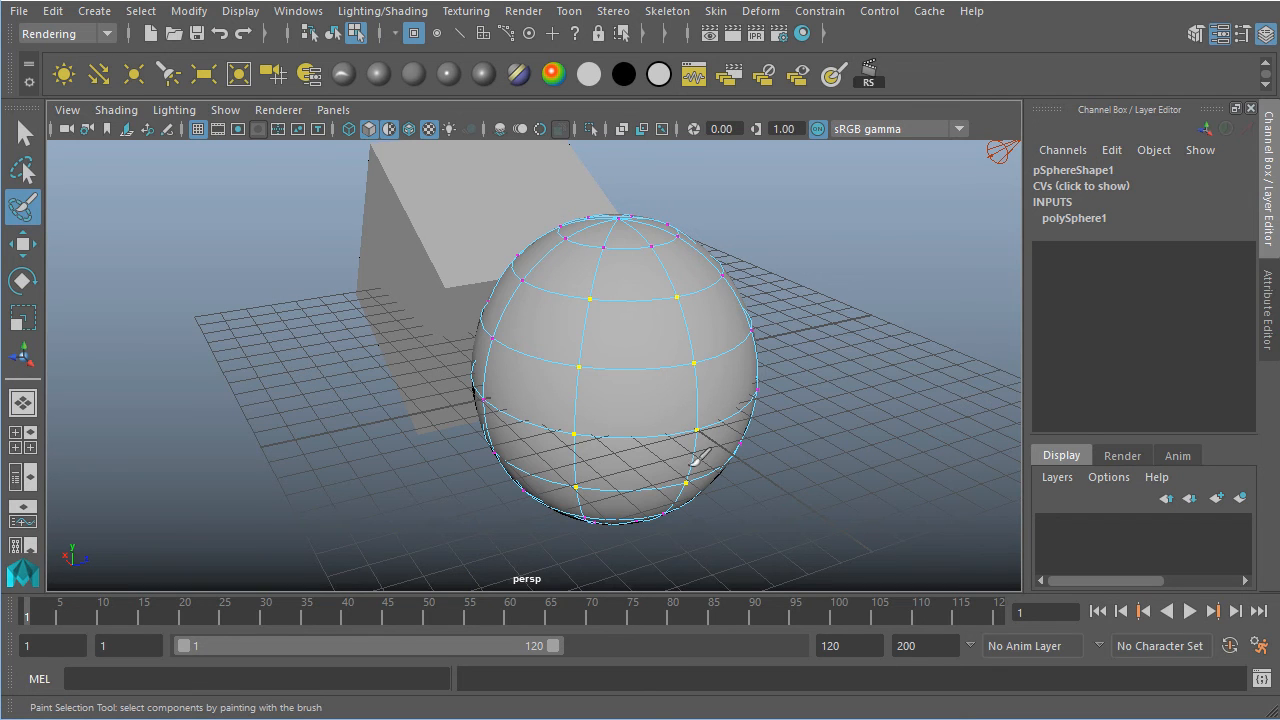
pyautogui.keyDown('alt'); pyautogui.moveTo(737, 277); pyautogui.dragTo(595, 285); pyautogui.keyUp('alt')
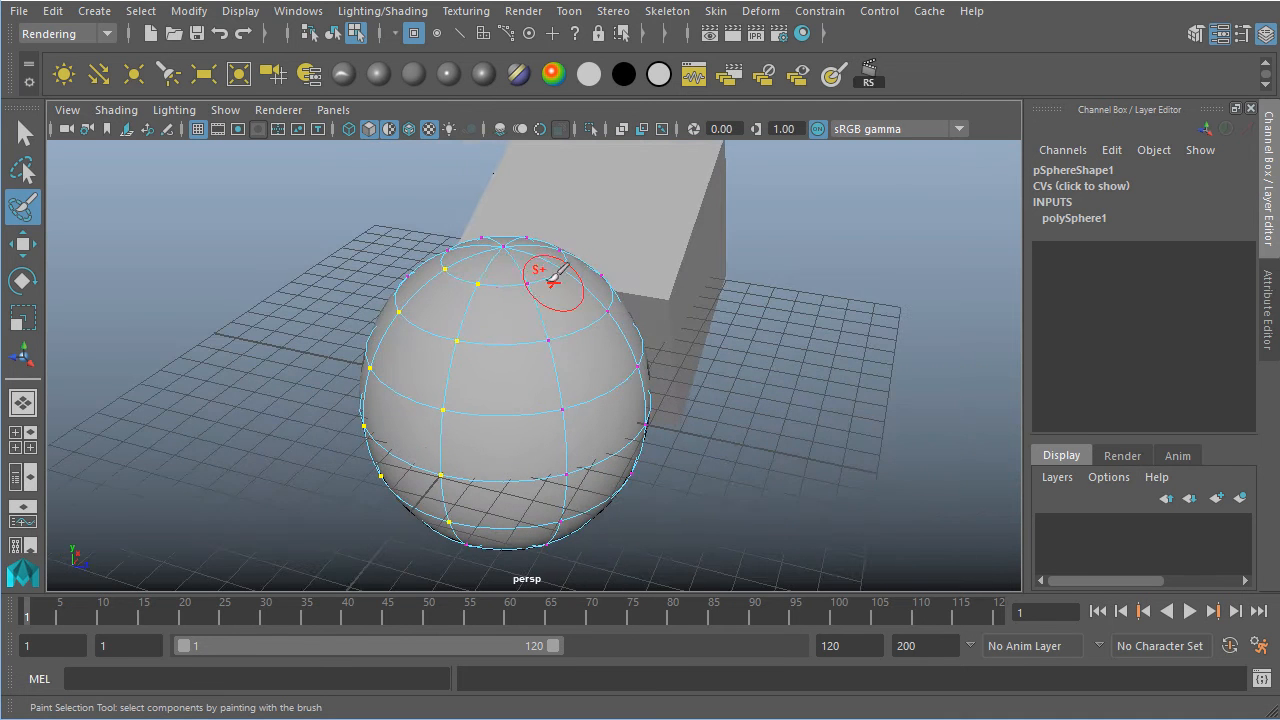
pyautogui.keyDown('alt'); pyautogui.moveTo(640, 410); pyautogui.dragTo(530, 398); pyautogui.keyUp('alt')
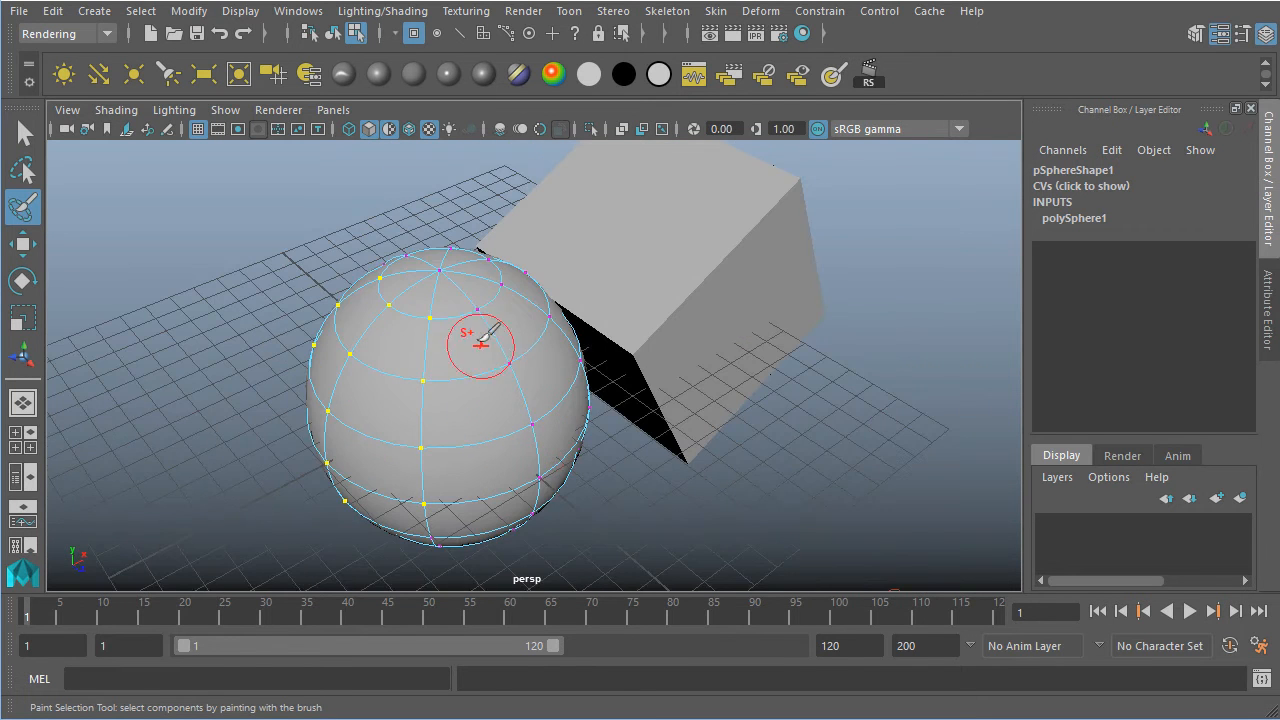
pyautogui.keyDown('alt'); pyautogui.moveTo(486, 486); pyautogui.dragTo(478, 418); pyautogui.keyUp('alt')
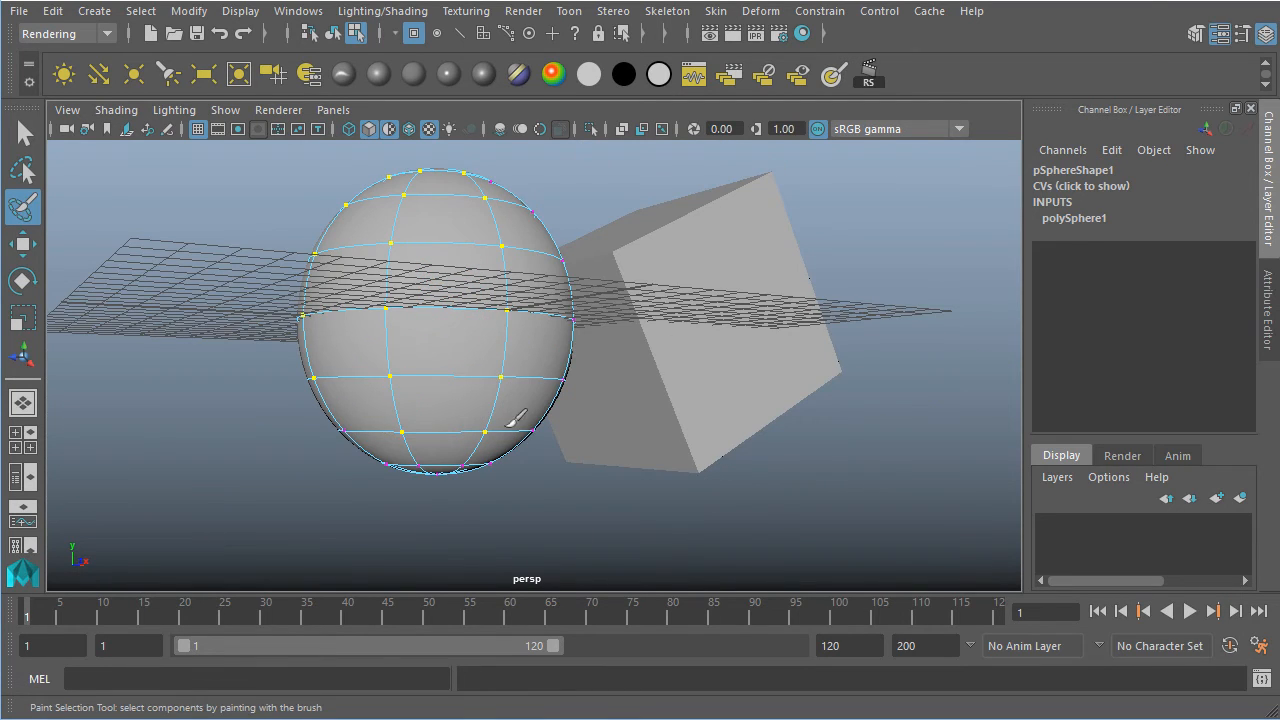
pyautogui.moveTo(352, 337)
pyautogui.keyDown('alt'); pyautogui.mouseDown()
pyautogui.moveTo(437, 346)
pyautogui.moveTo(431, 380)
pyautogui.moveTo(763, 407)
pyautogui.moveTo(871, 334)
pyautogui.moveTo(414, 357)
pyautogui.moveTo(286, 334)
pyautogui.moveTo(366, 349)
pyautogui.mouseUp(); pyautogui.keyUp('alt')
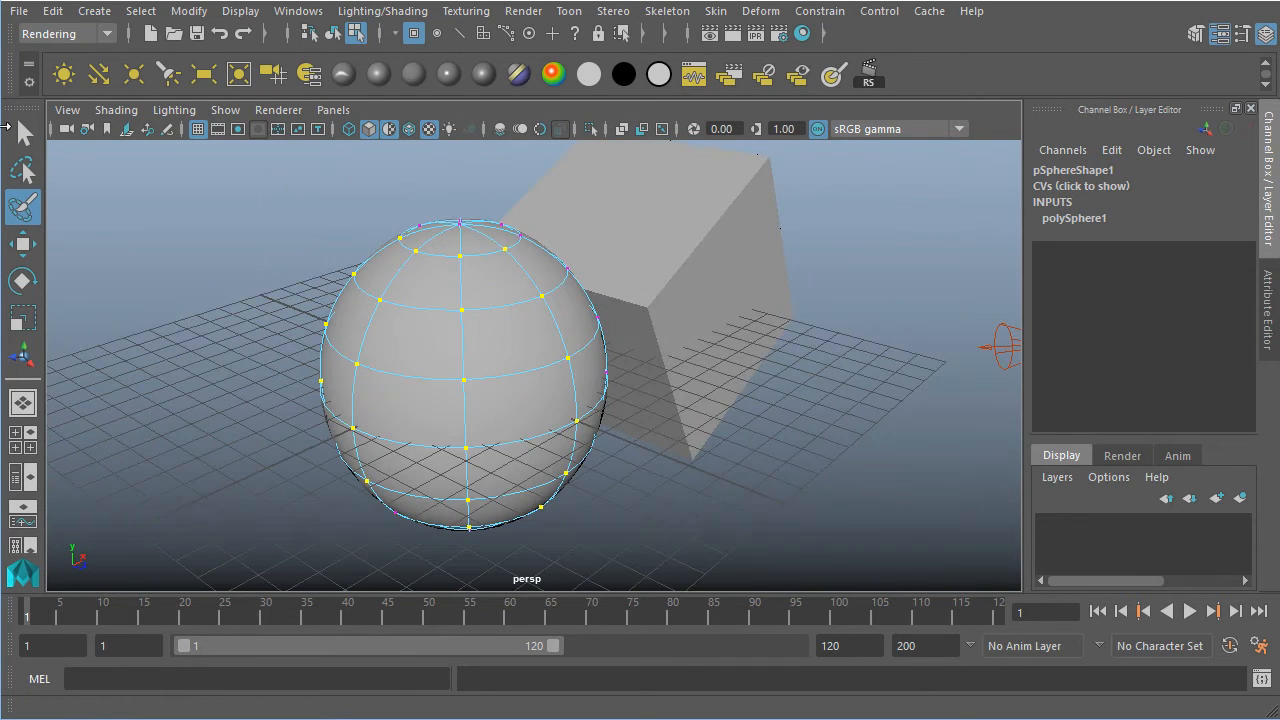
# Clear the painted vertices, box-select vertices across the sphere with the Select Tool and check its far side.
pyautogui.click(23, 133)
pyautogui.click(123, 209)
pyautogui.moveTo(343, 300); pyautogui.dragTo(600, 474)
pyautogui.keyDown('alt'); pyautogui.moveTo(460, 403); pyautogui.dragTo(555, 330); pyautogui.keyUp('alt')
pyautogui.keyDown('alt'); pyautogui.moveTo(731, 334); pyautogui.dragTo(343, 346); pyautogui.keyUp('alt')
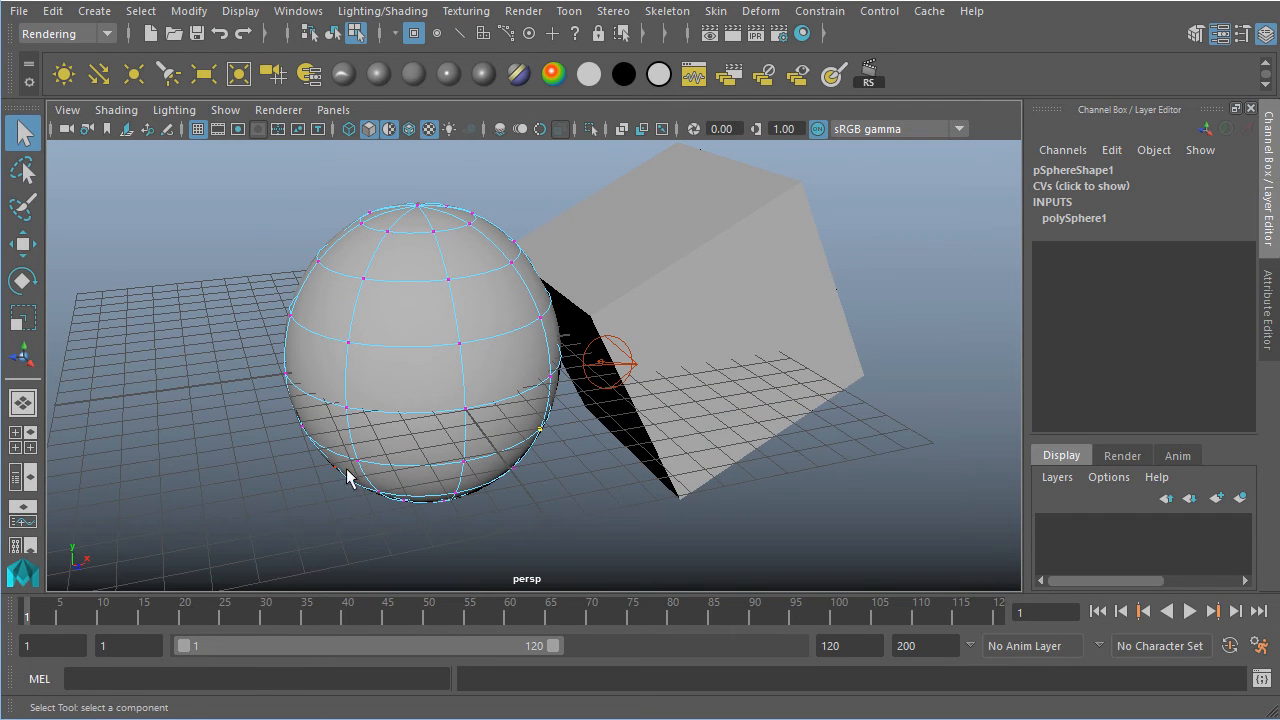
# Paint a vertex selection all around the sphere's middle and lower rows, leaving out the top ones.
pyautogui.click(22, 206)
pyautogui.moveTo(360, 278); pyautogui.dragTo(358, 462)
pyautogui.moveTo(470, 487); pyautogui.dragTo(457, 286)
pyautogui.keyDown('alt'); pyautogui.moveTo(251, 286); pyautogui.dragTo(520, 316); pyautogui.keyUp('alt')
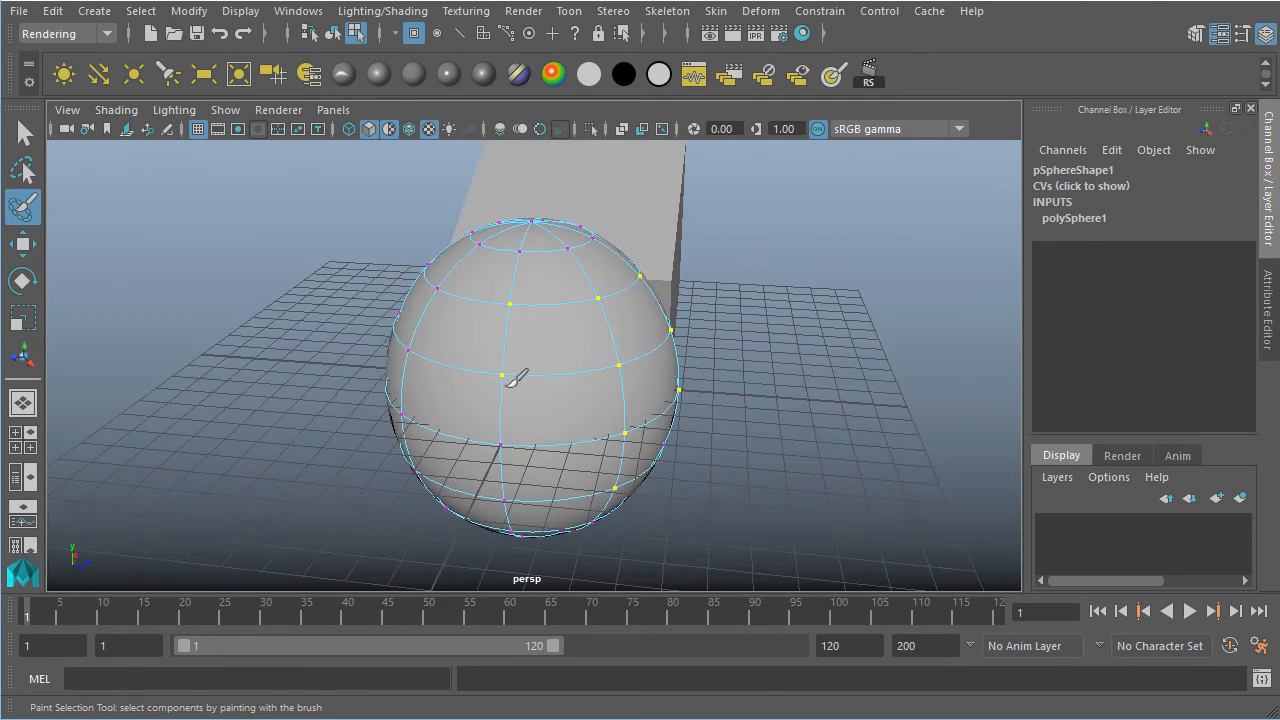
pyautogui.keyDown('alt'); pyautogui.moveTo(400, 463); pyautogui.dragTo(600, 300); pyautogui.keyUp('alt')
pyautogui.keyDown('alt'); pyautogui.moveTo(585, 432); pyautogui.dragTo(657, 286); pyautogui.keyUp('alt')
pyautogui.moveTo(715, 440)
pyautogui.keyDown('alt'); pyautogui.mouseDown()
pyautogui.moveTo(594, 343)
pyautogui.moveTo(430, 337)
pyautogui.moveTo(866, 349)
pyautogui.moveTo(730, 348)
pyautogui.mouseUp(); pyautogui.keyUp('alt')
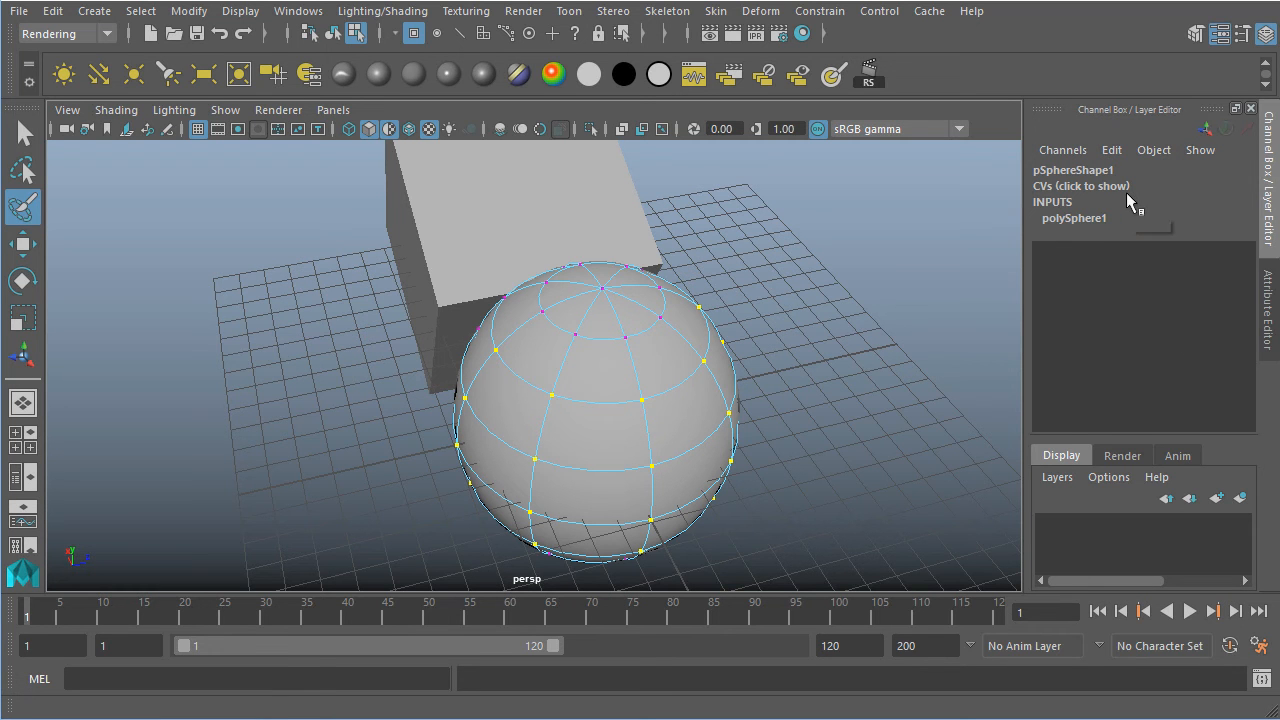
# Switch between the Attribute Editor and the Channel Box / Layer Editor, including closing the side panel and bringing it back.
pyautogui.hotkey('ctrl', 'a')
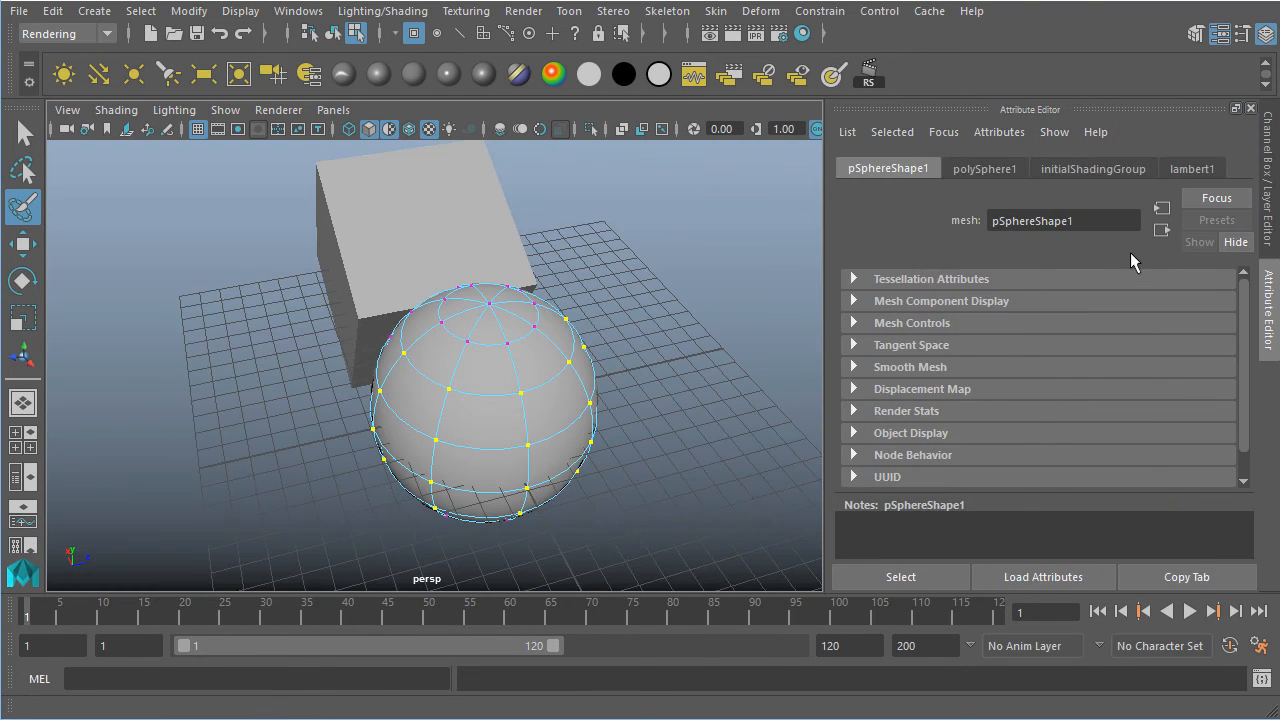
pyautogui.hotkey('ctrl', 'a')
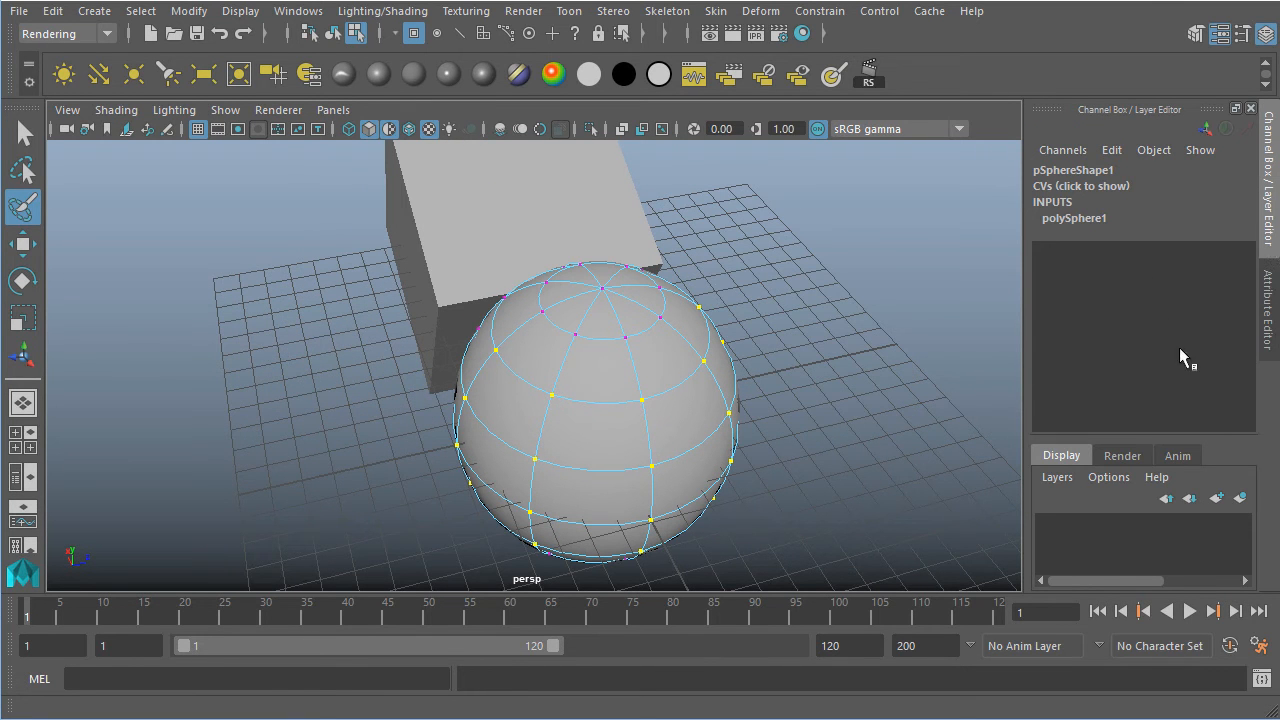
pyautogui.click(1250, 108)
pyautogui.click(1271, 109)
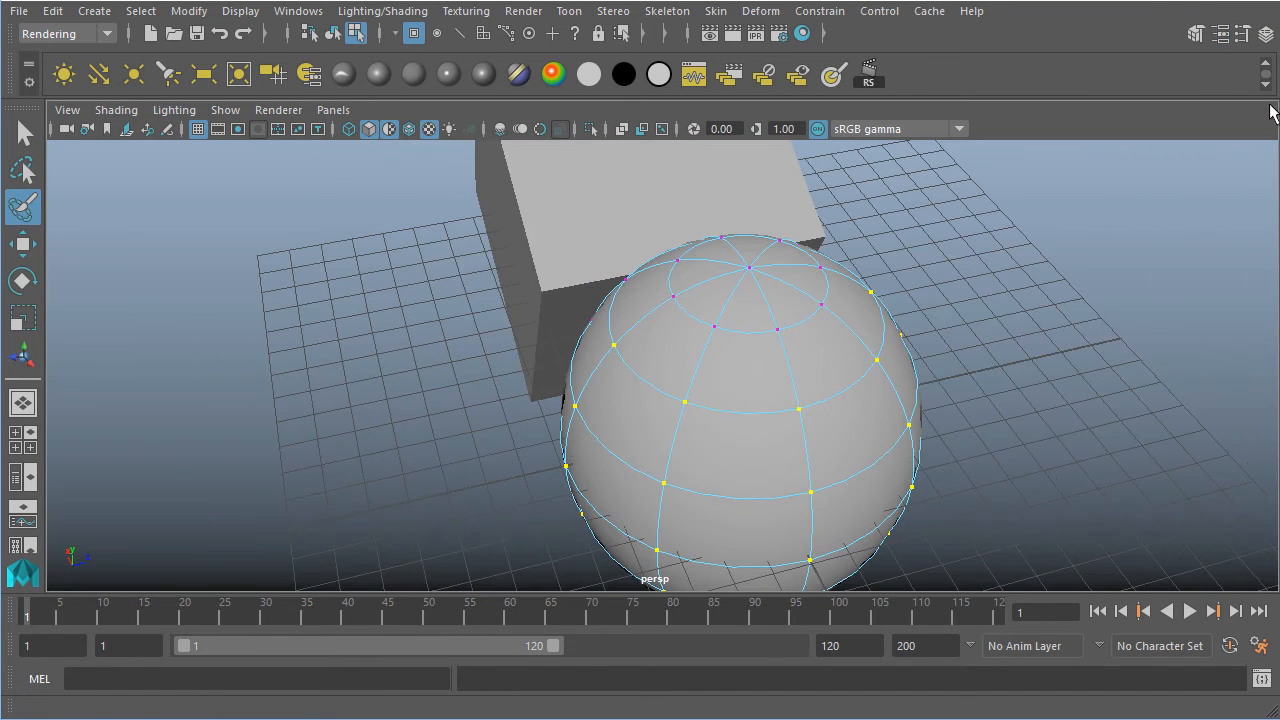
pyautogui.hotkey('ctrl', 'a')
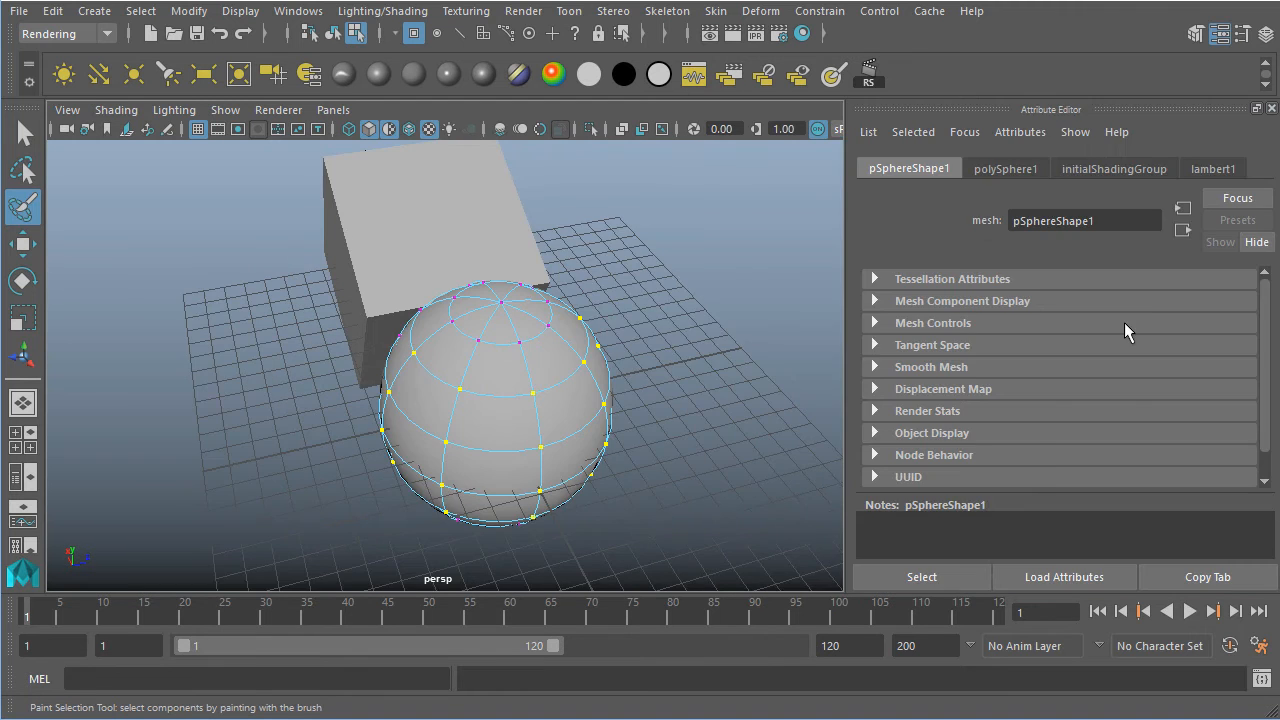
pyautogui.hotkey('ctrl', 'a')
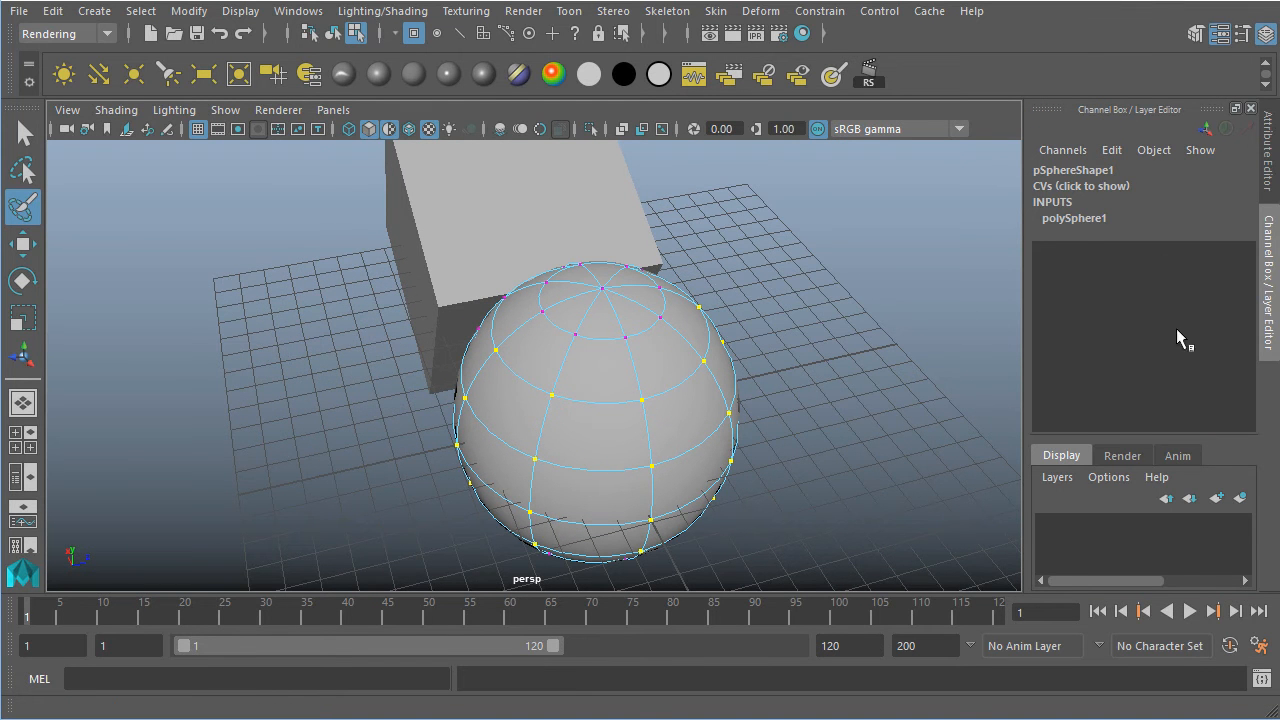
pyautogui.click(1272, 180)
pyautogui.click(1270, 237)
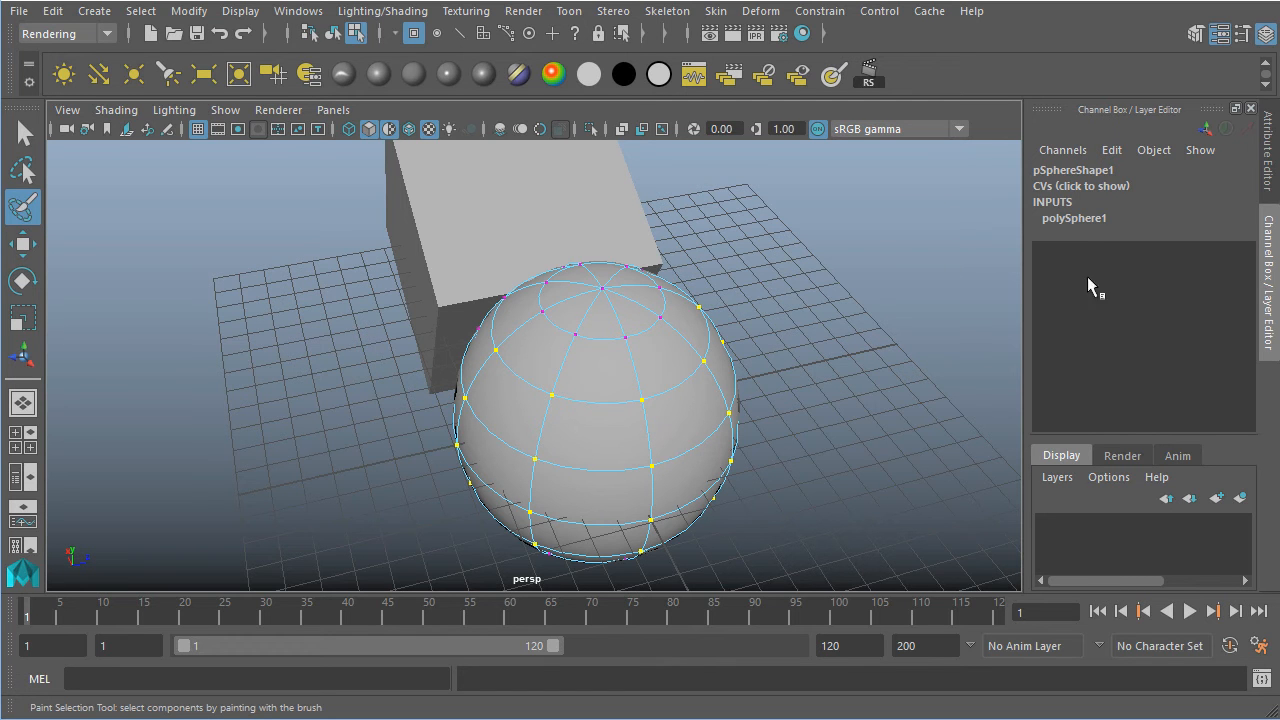
# Clear the sphere's vertex selection with the Select Tool.
pyautogui.press('q')
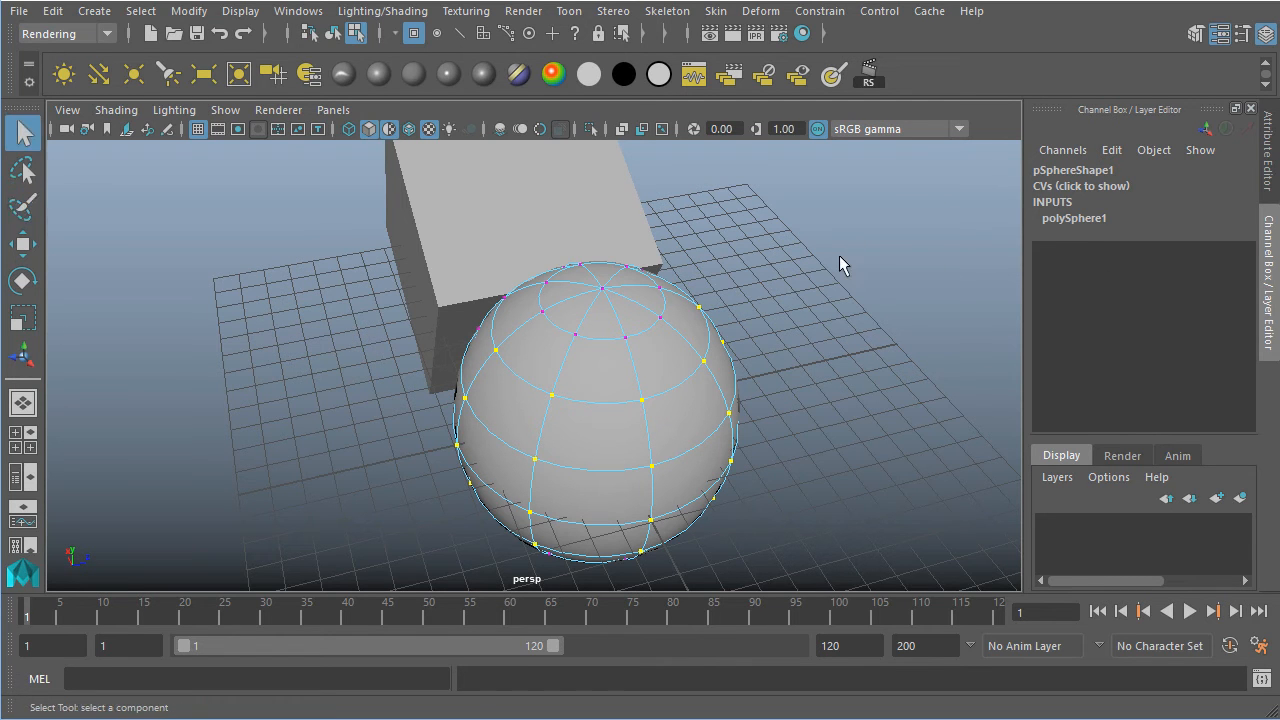
pyautogui.click(833, 260)
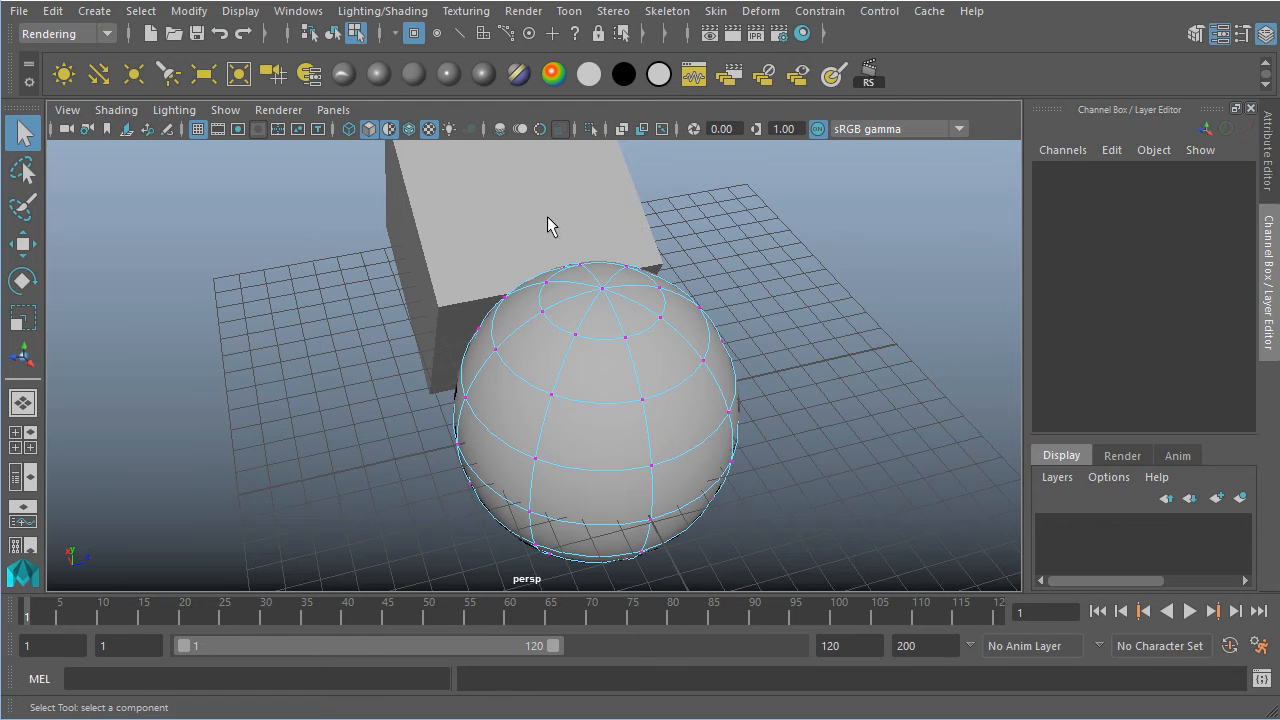
pyautogui.keyDown('alt'); pyautogui.moveTo(663, 389); pyautogui.dragTo(770, 412); pyautogui.keyUp('alt')
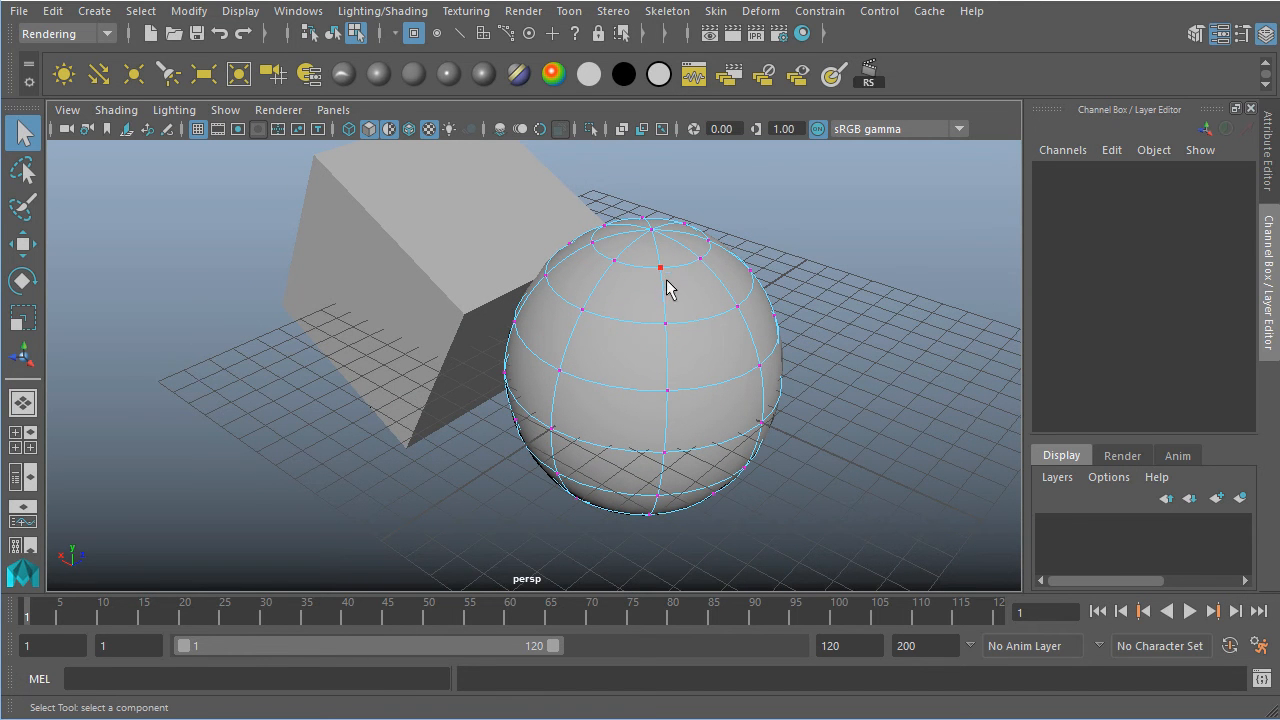
# Switch the sphere from vertex to edge component mode and select one of its edges.
pyautogui.rightClick(689, 334)
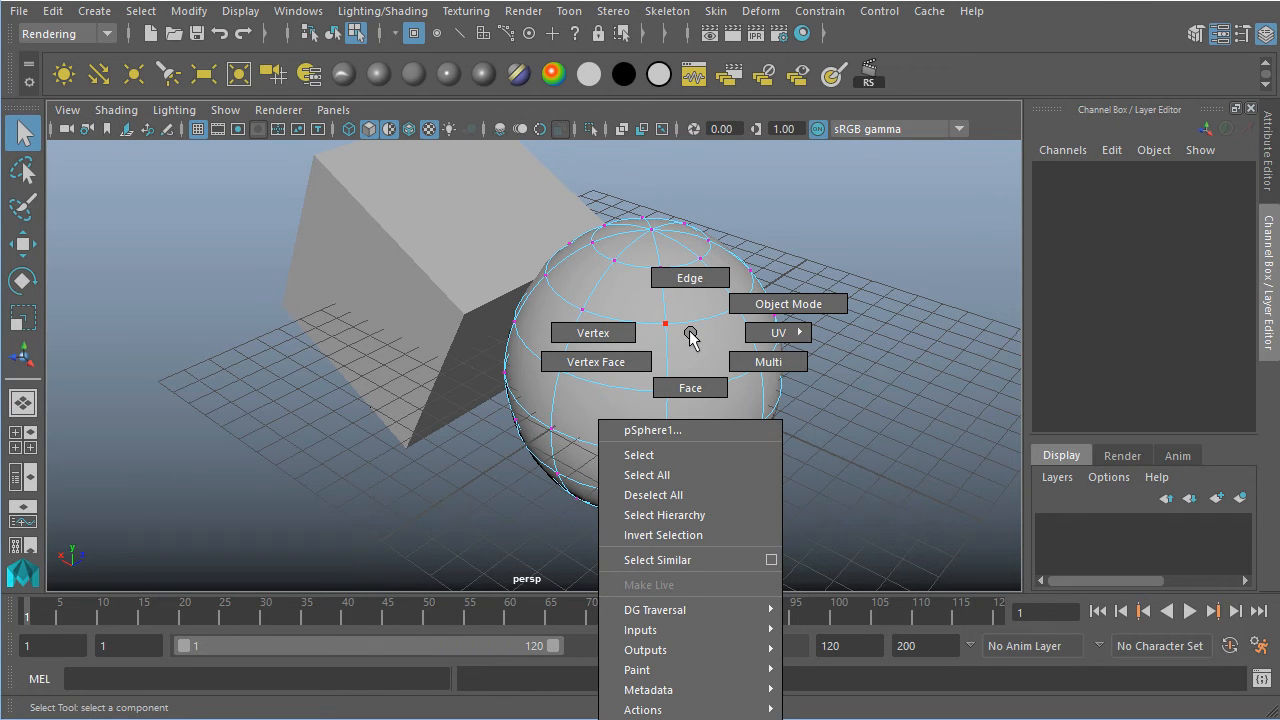
pyautogui.moveTo(689, 334); pyautogui.dragTo(701, 291, button='right')
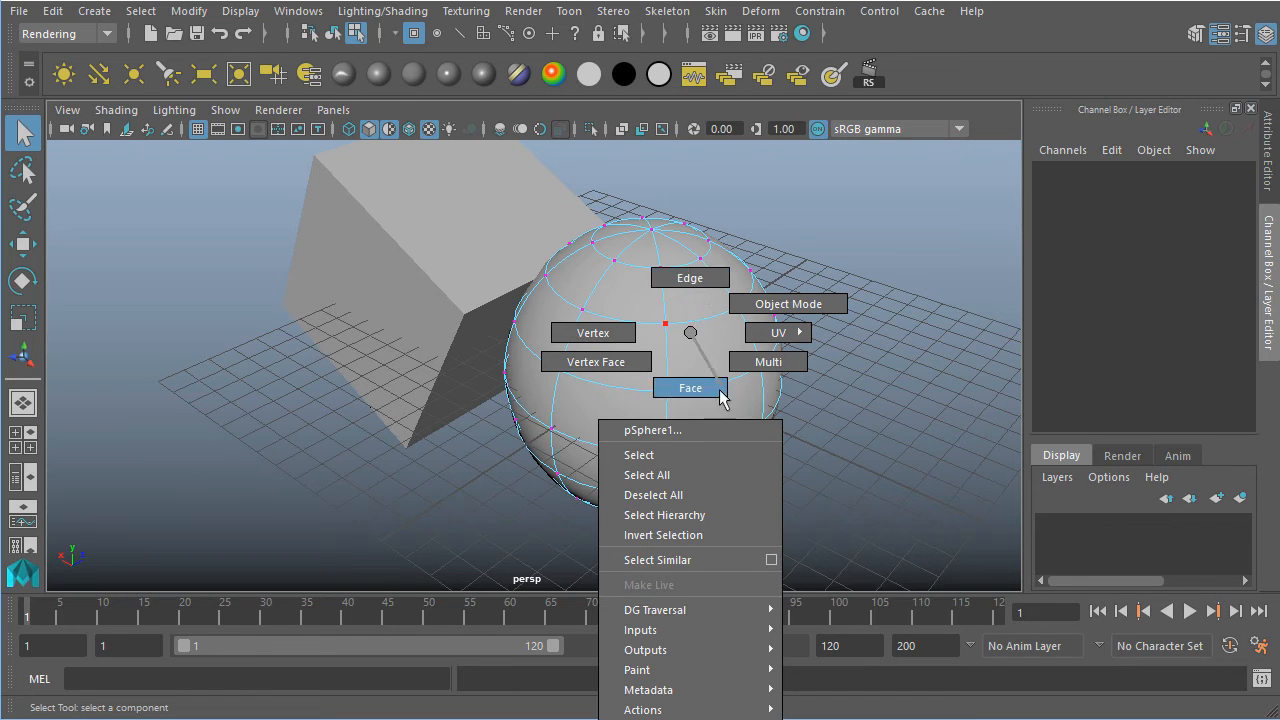
pyautogui.moveTo(645, 335); pyautogui.dragTo(688, 277, button='right')
pyautogui.click(660, 312)
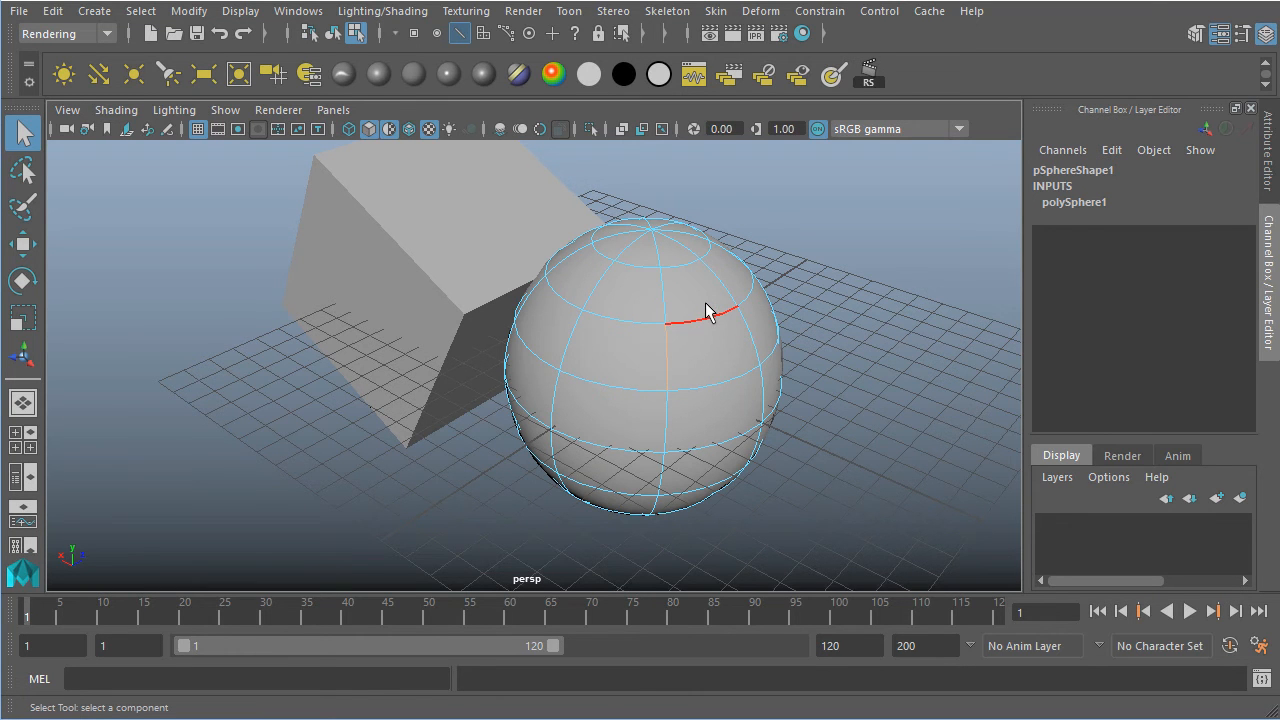
# Return to object mode and raise the sphere by setting its Translate Y to 5.
pyautogui.press('F8')
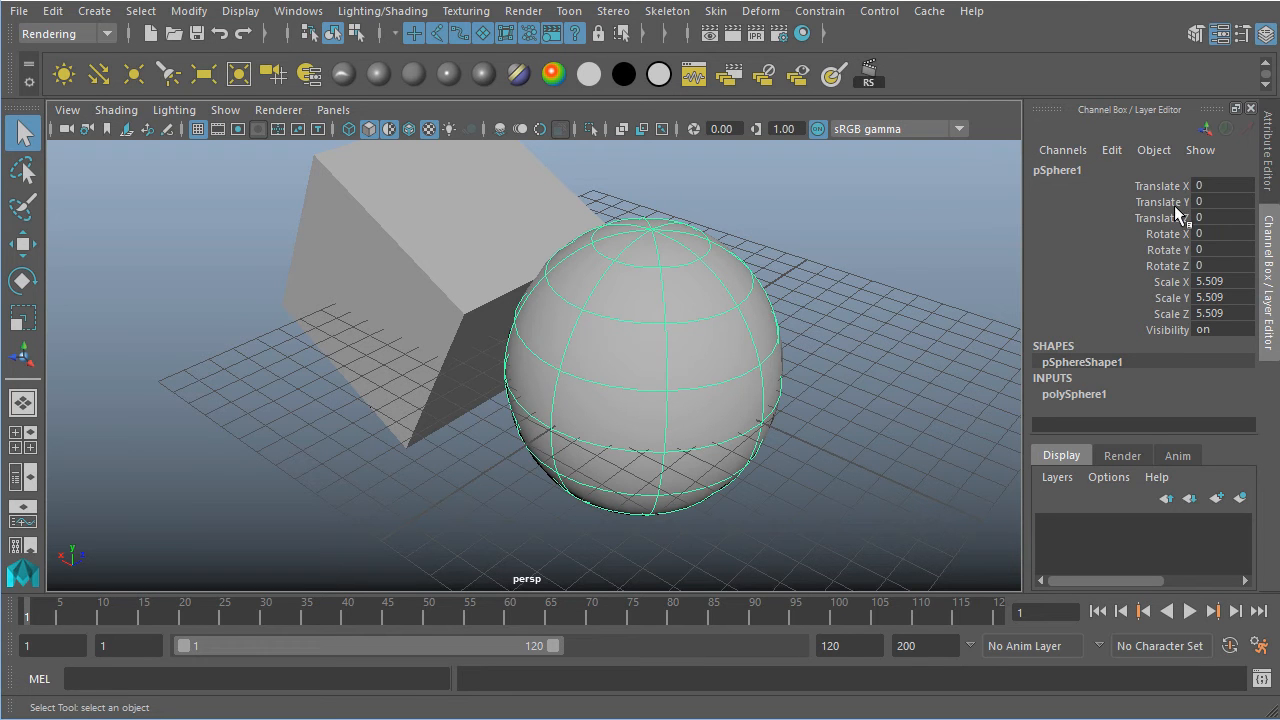
pyautogui.click(1216, 202)
pyautogui.write('5')
pyautogui.press('Return')
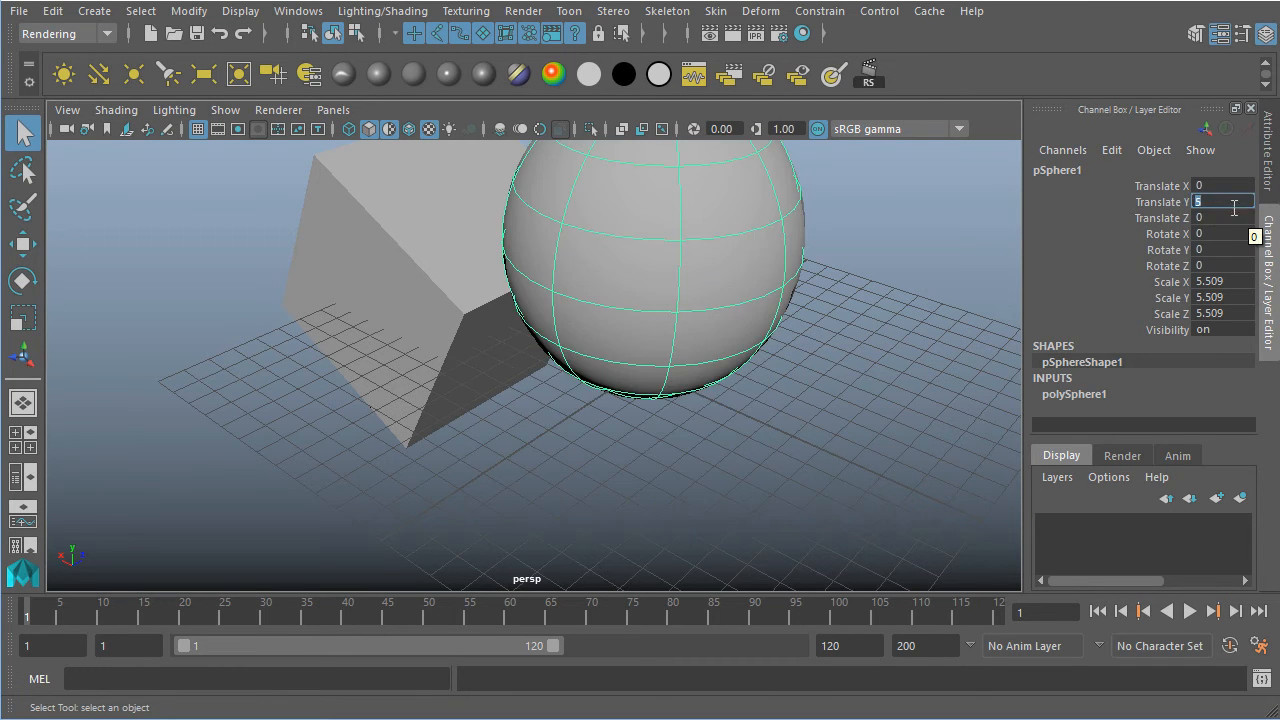
pyautogui.keyDown('alt'); pyautogui.moveTo(734, 323); pyautogui.dragTo(700, 318); pyautogui.keyUp('alt')
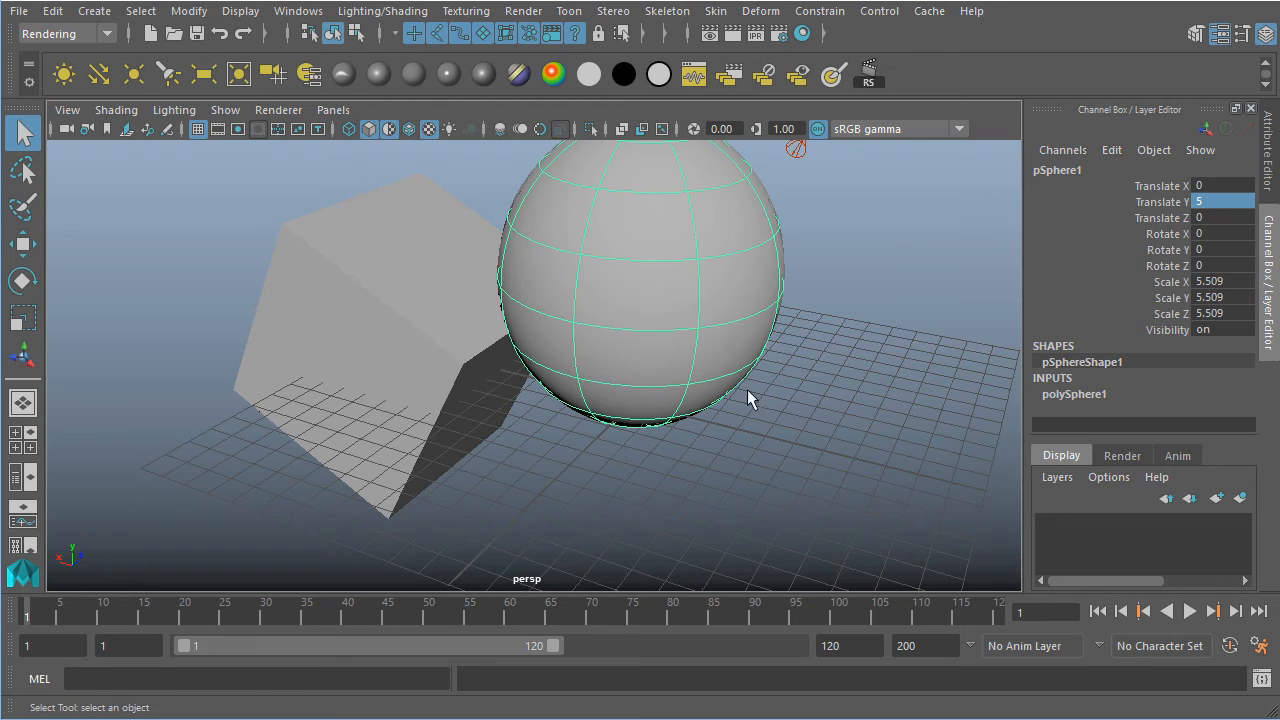
pyautogui.keyDown('alt'); pyautogui.moveTo(788, 306); pyautogui.dragTo(766, 336); pyautogui.keyUp('alt')
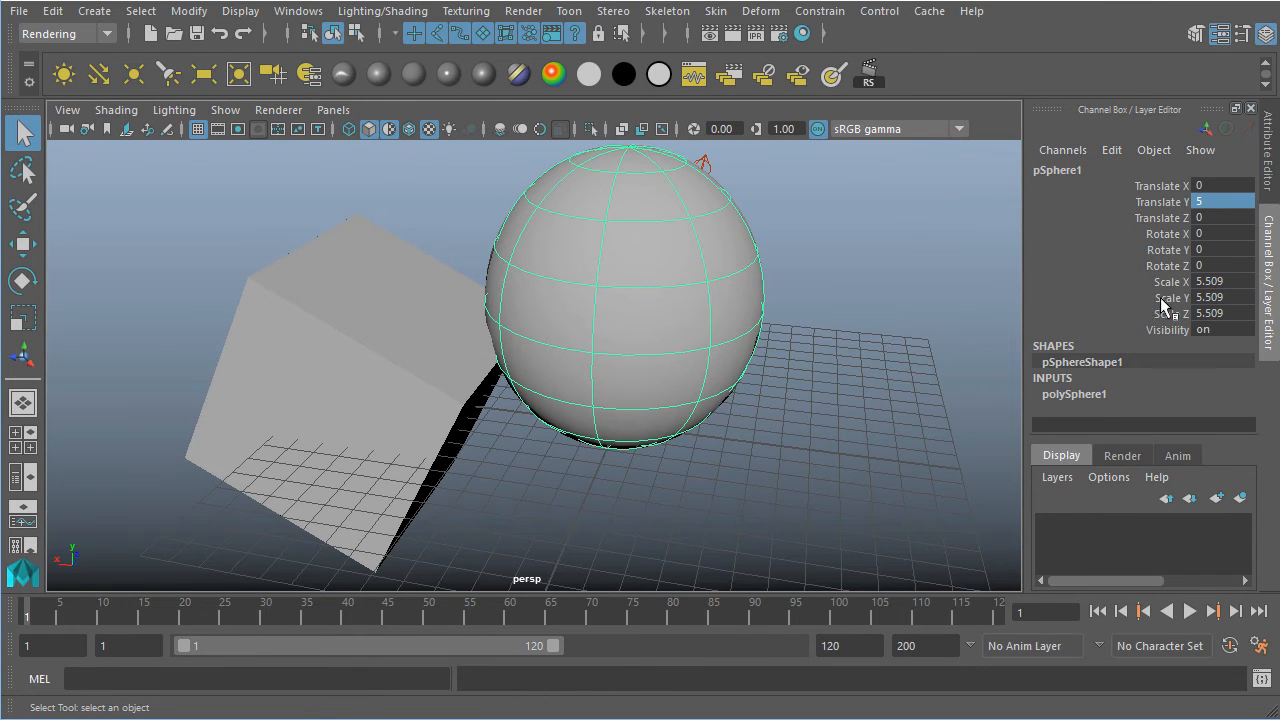
# Set the sphere's Scale X, Scale Y and Scale Z together to 2.
pyautogui.moveTo(1204, 285); pyautogui.dragTo(1212, 314)
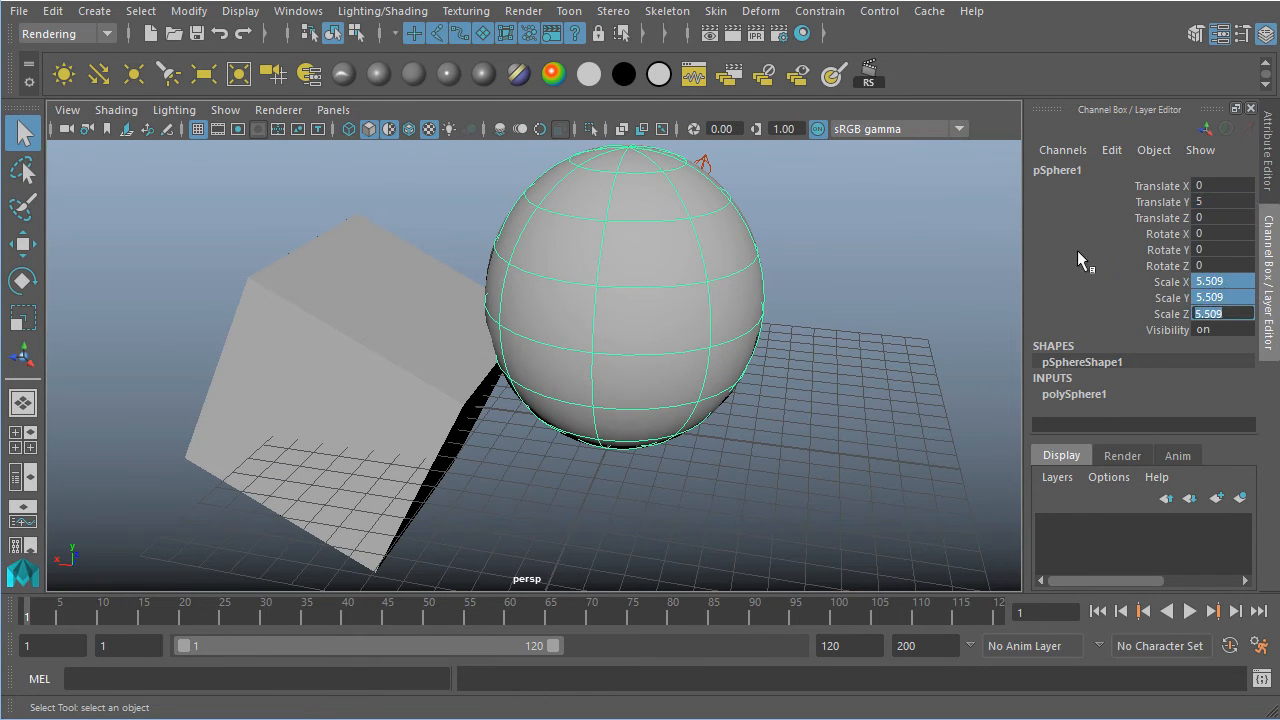
pyautogui.write('2')
pyautogui.press('Return')
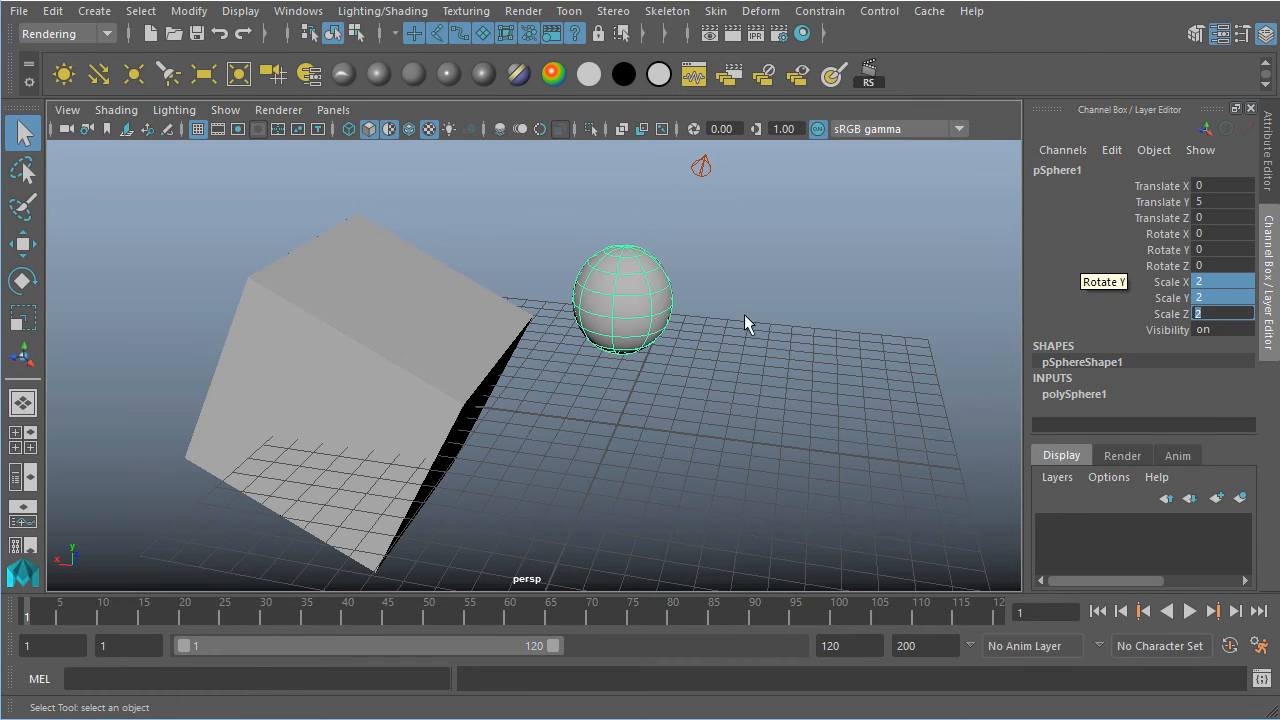
pyautogui.keyDown('alt'); pyautogui.moveTo(614, 320); pyautogui.dragTo(663, 362); pyautogui.keyUp('alt')
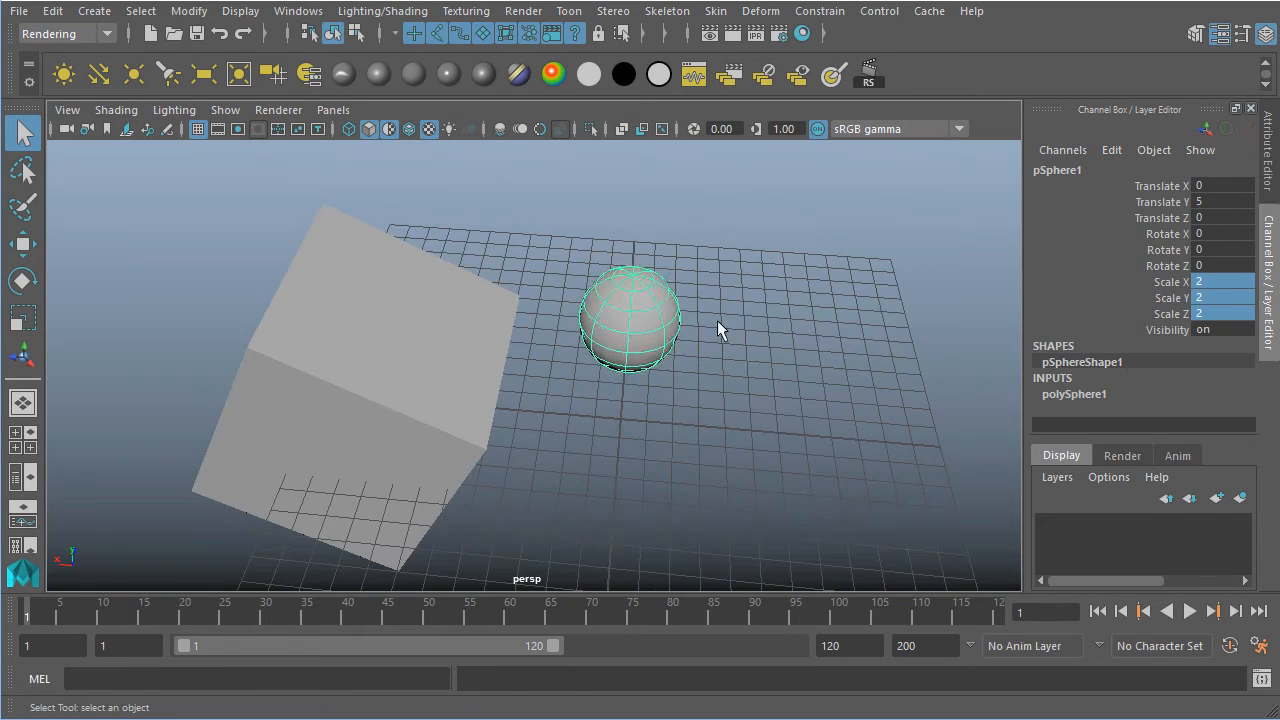
# Deselect the sphere and select it again.
pyautogui.click(758, 324)
pyautogui.keyDown('alt'); pyautogui.moveTo(847, 397); pyautogui.dragTo(651, 334); pyautogui.keyUp('alt')
pyautogui.click(651, 334)
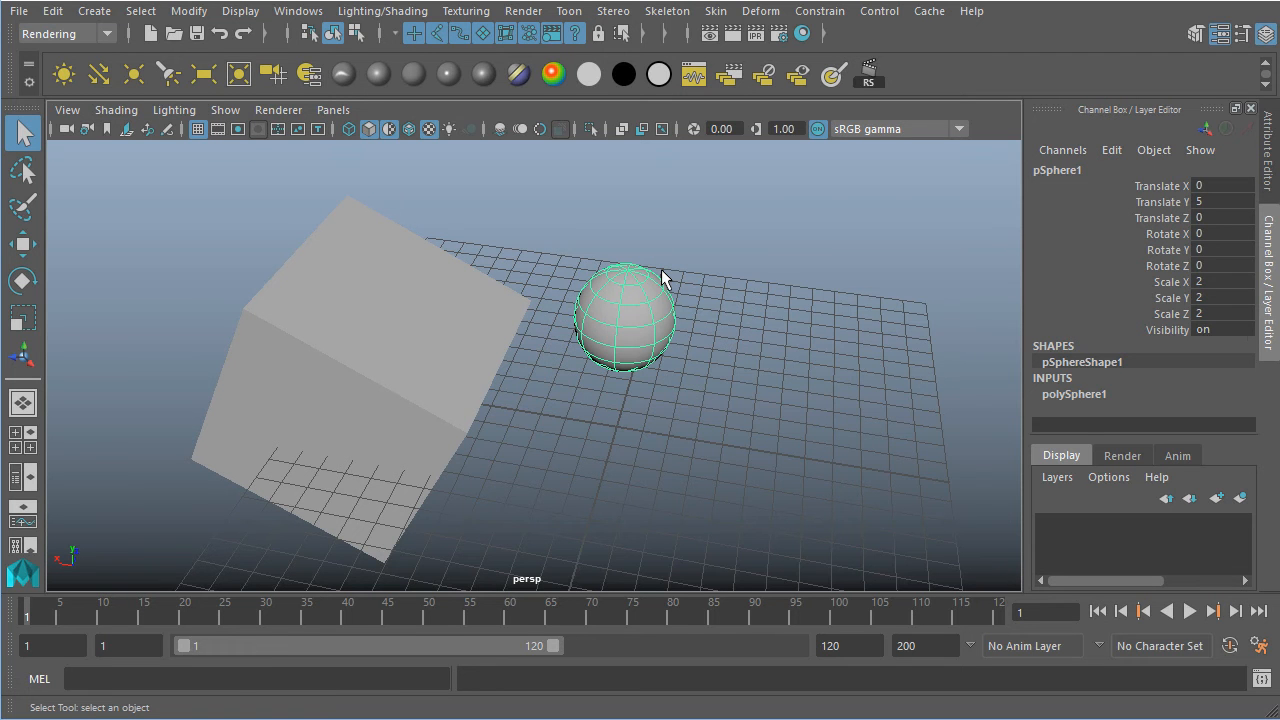
# Examine the linear working unit choices in the Settings category of the Preferences, leaving without saving.
pyautogui.click(300, 11)
pyautogui.moveTo(335, 128)
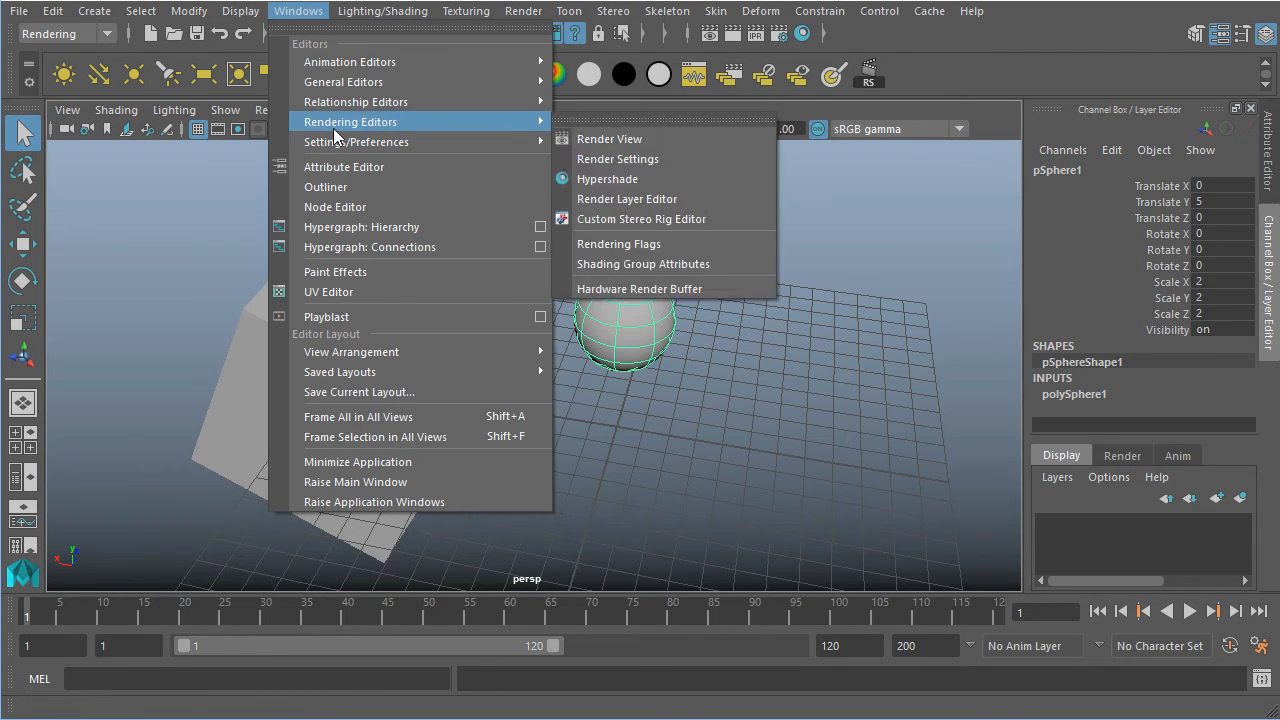
pyautogui.moveTo(450, 142)
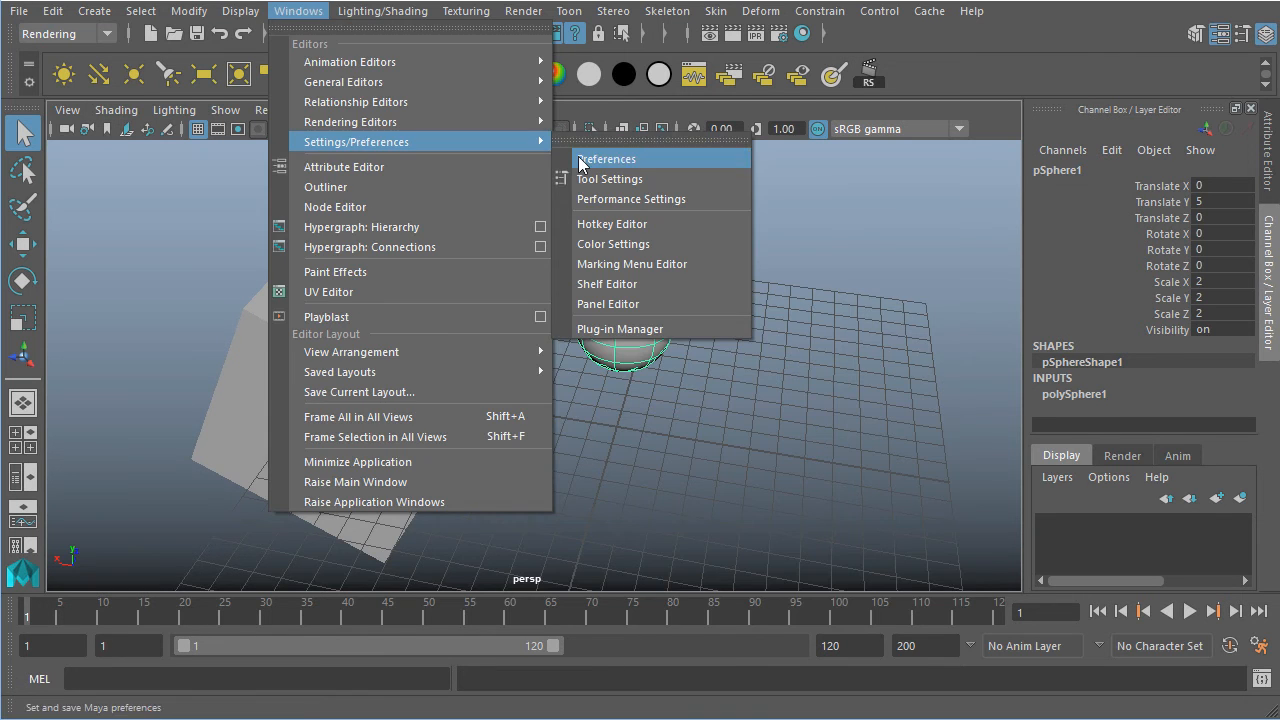
pyautogui.click(605, 159)
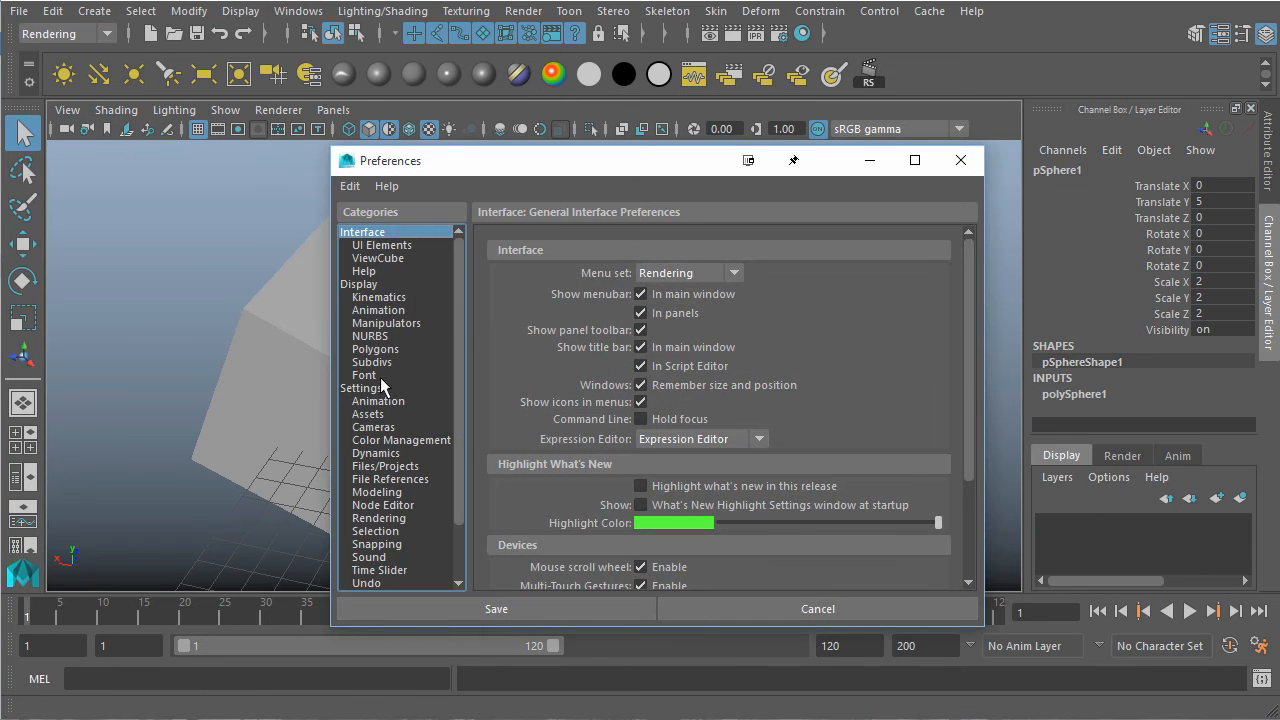
pyautogui.click(372, 388)
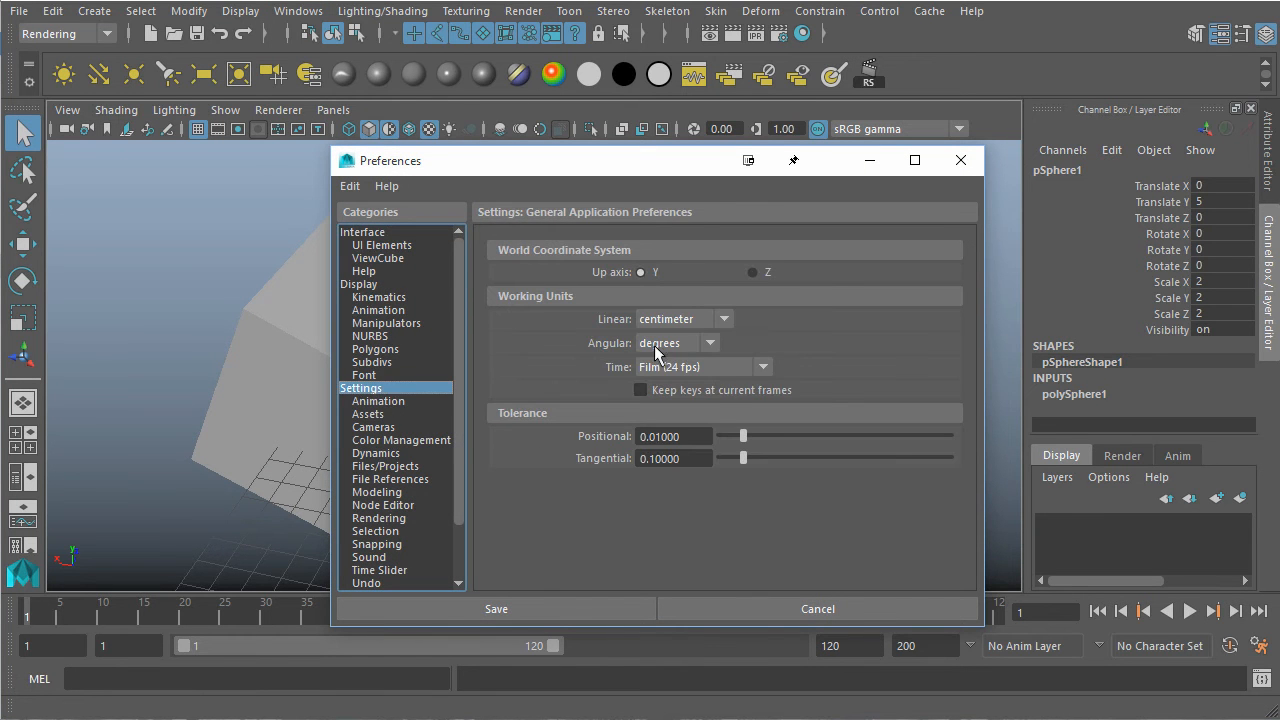
pyautogui.click(700, 319)
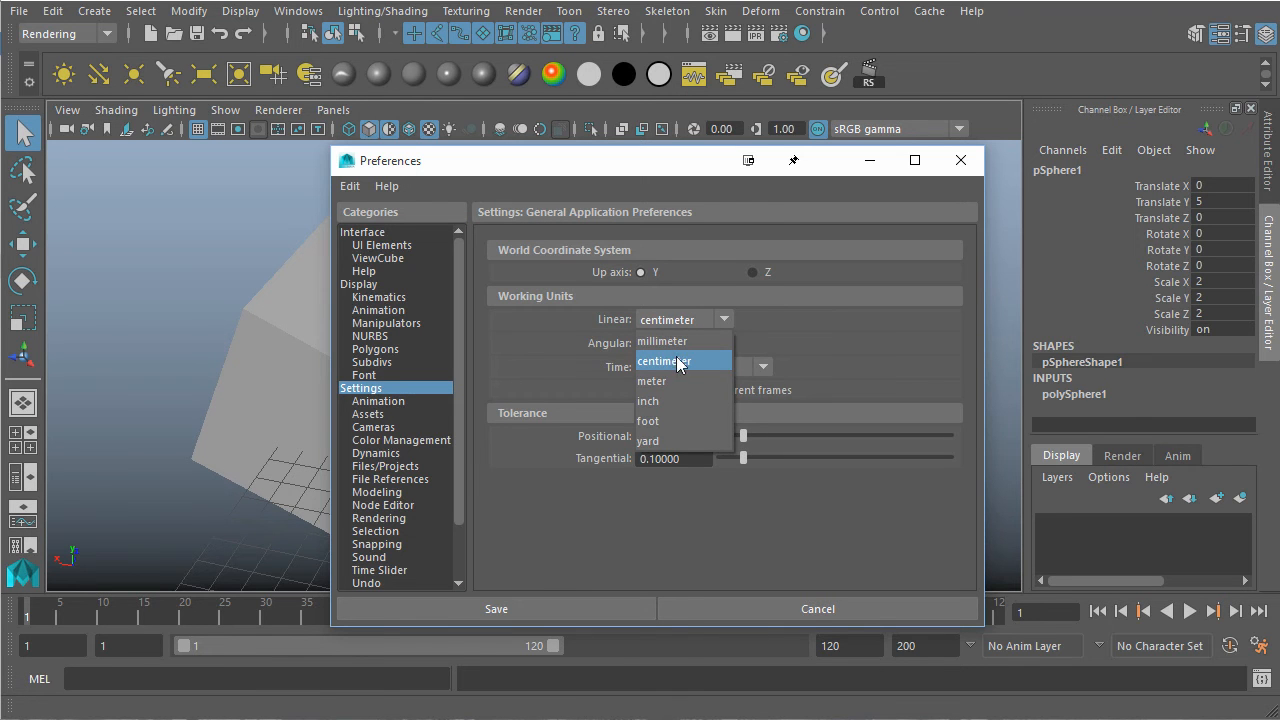
pyautogui.click(817, 609)
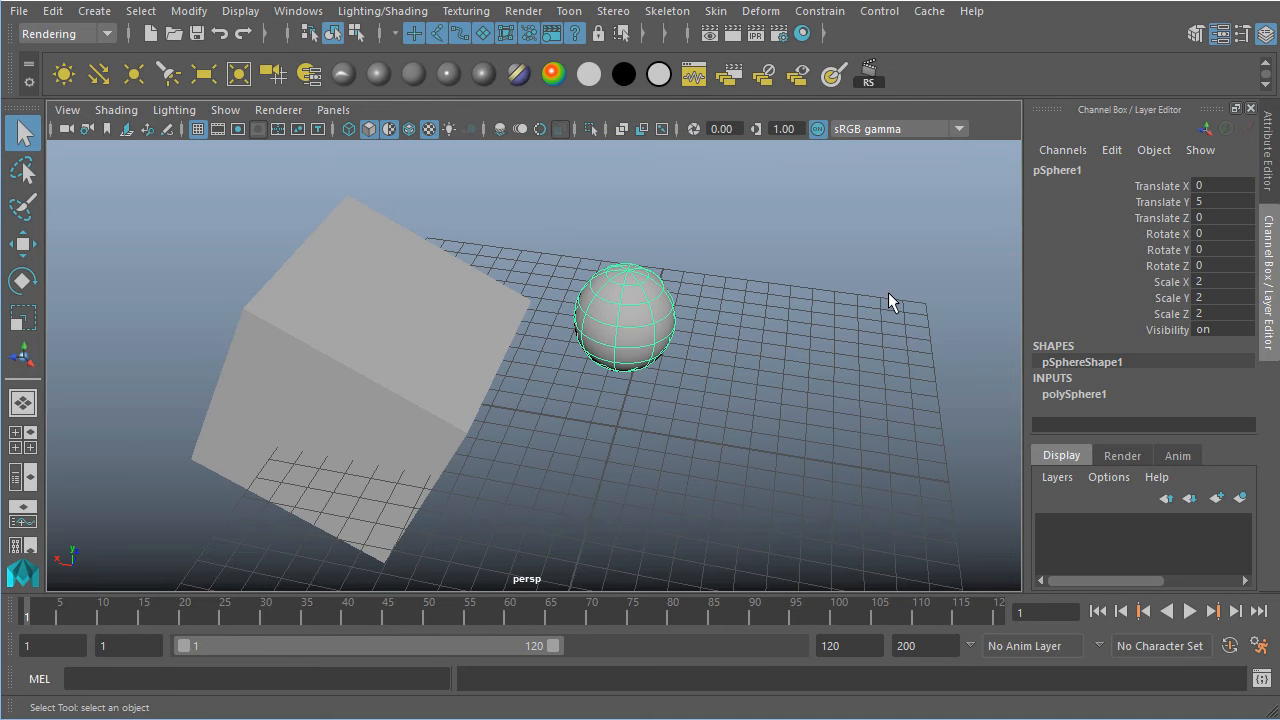
# Activate the Move Tool and set a key on the sphere's Translate Y channel at frame 1.
pyautogui.keyDown('alt'); pyautogui.moveTo(852, 283); pyautogui.dragTo(763, 300); pyautogui.keyUp('alt')
pyautogui.press('alt')
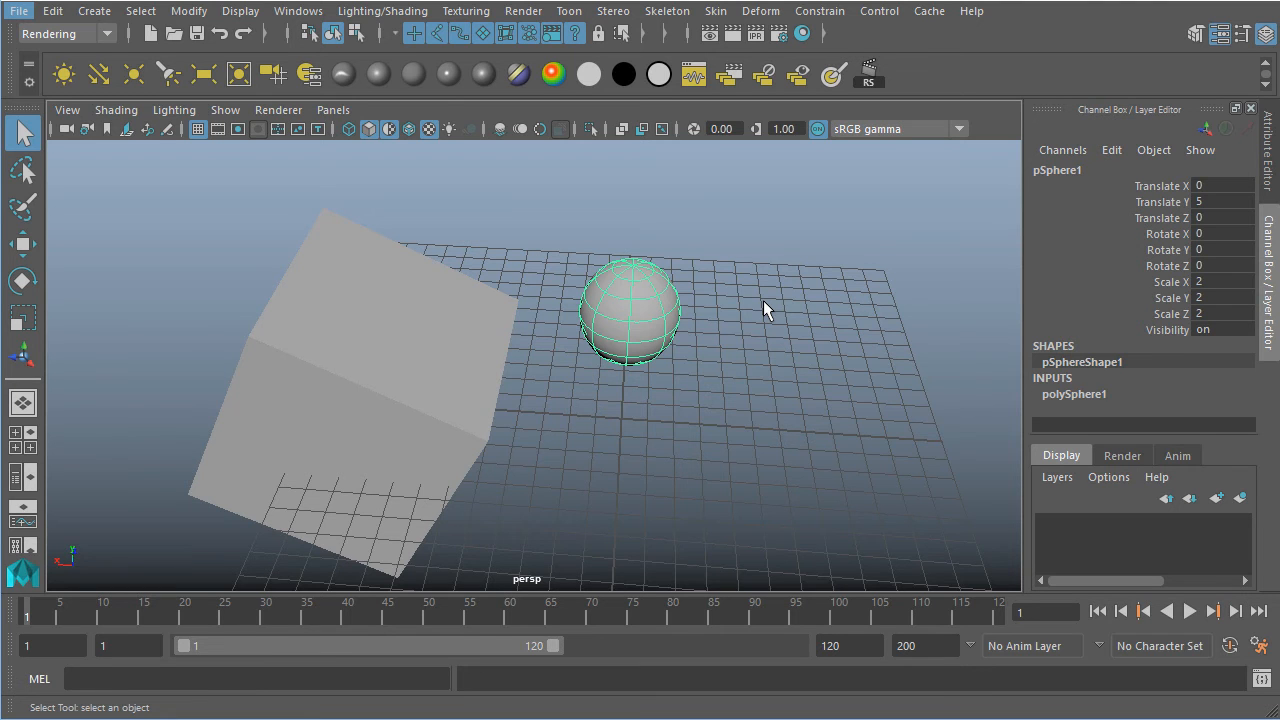
pyautogui.keyDown('alt'); pyautogui.moveTo(824, 364); pyautogui.dragTo(780, 329); pyautogui.keyUp('alt')
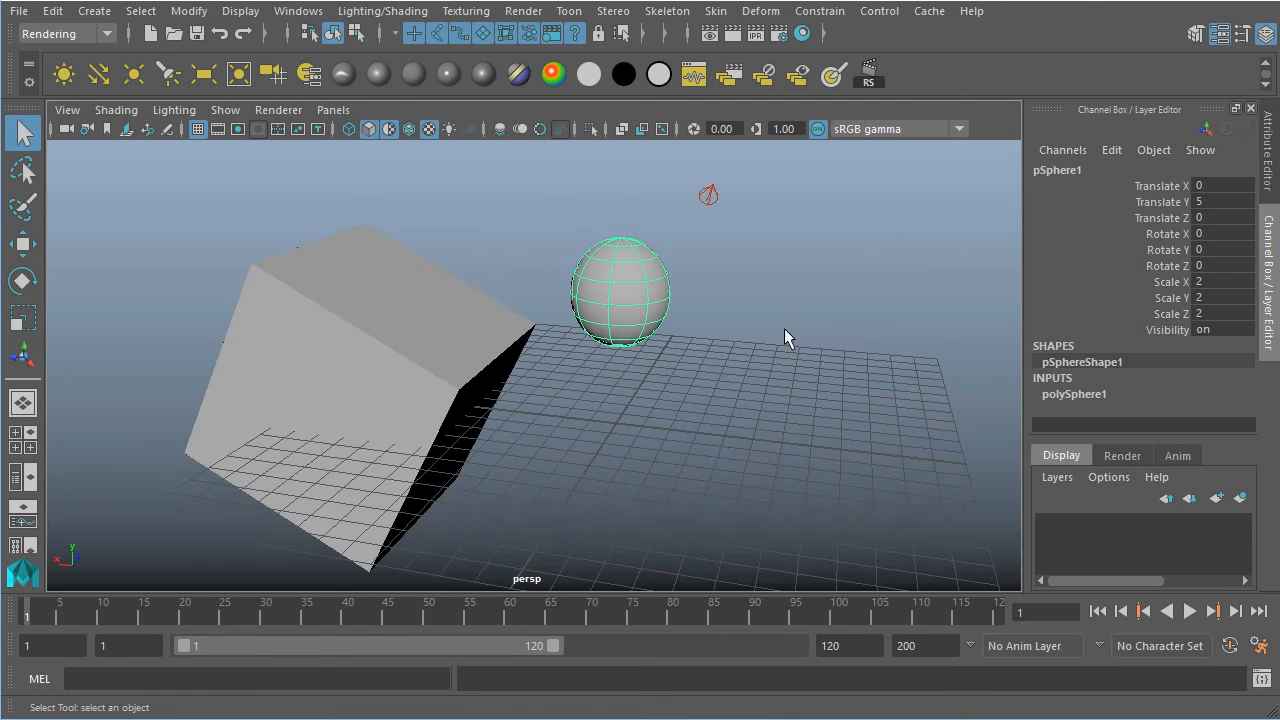
pyautogui.press('w')
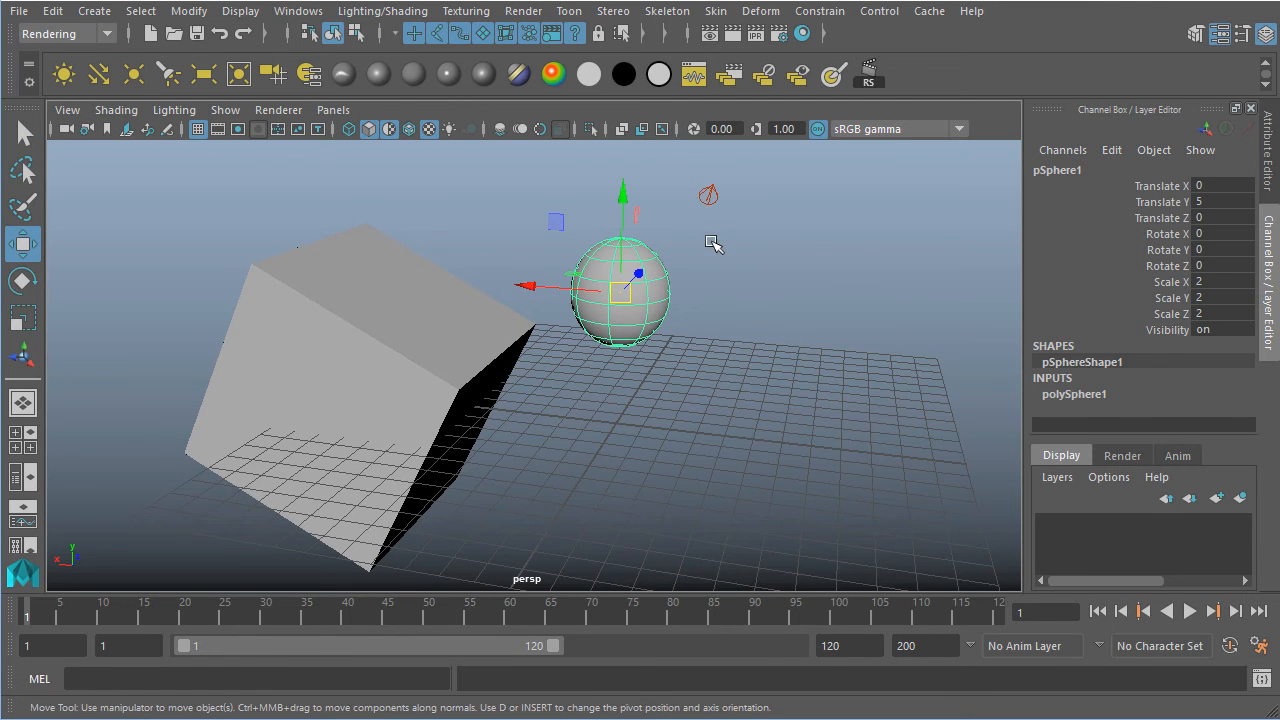
pyautogui.click(1157, 204)
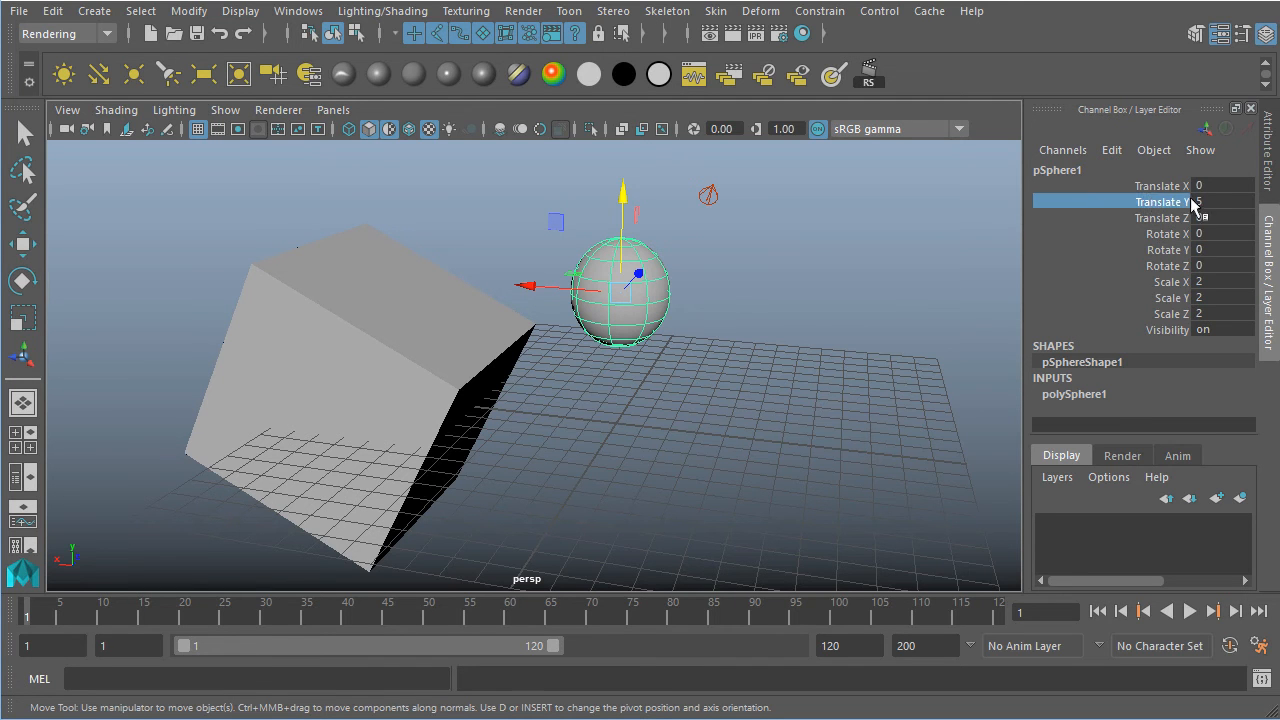
pyautogui.rightClick(1158, 206)
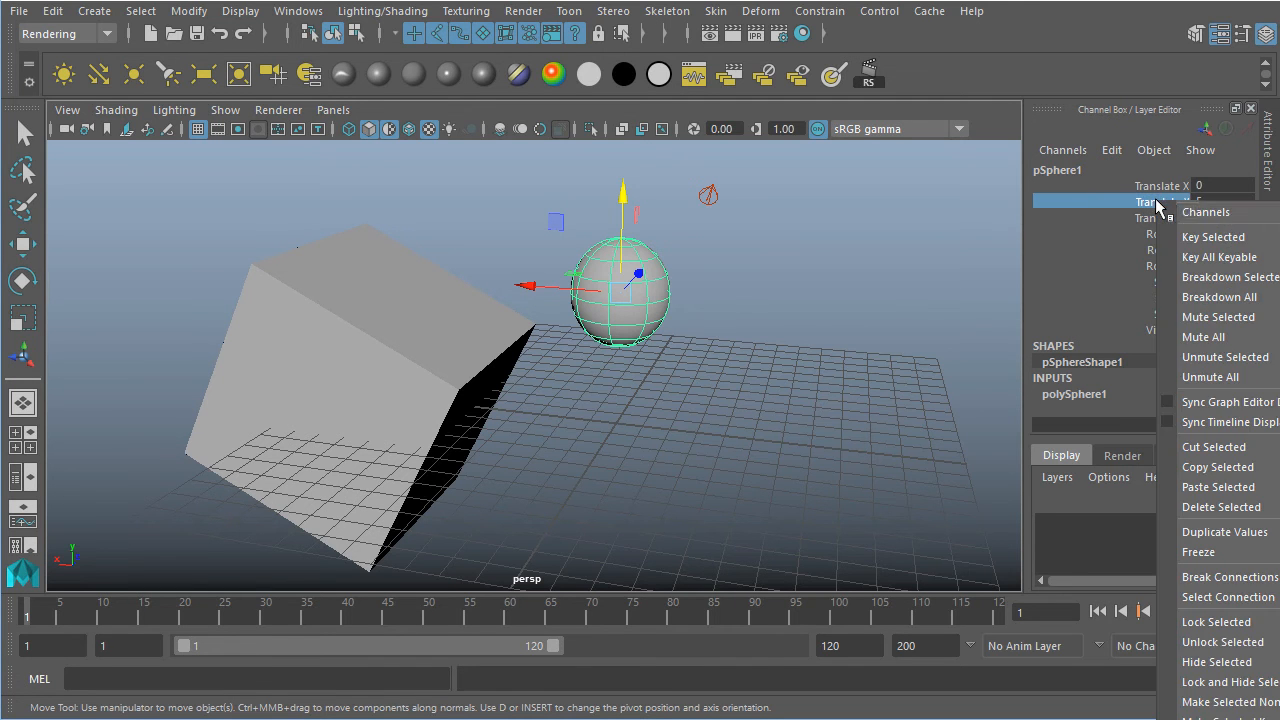
pyautogui.click(1210, 237)
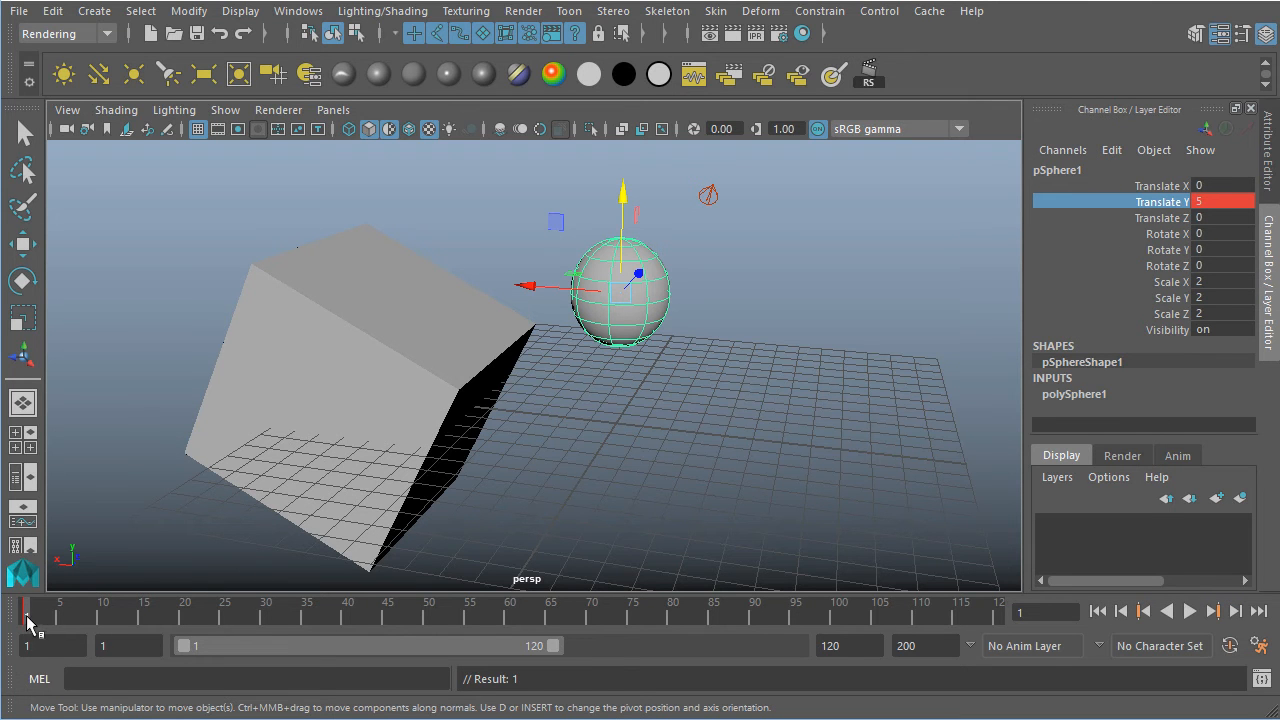
# At frame 30, set the sphere's Translate Y to 0 and key that channel.
pyautogui.click(266, 617)
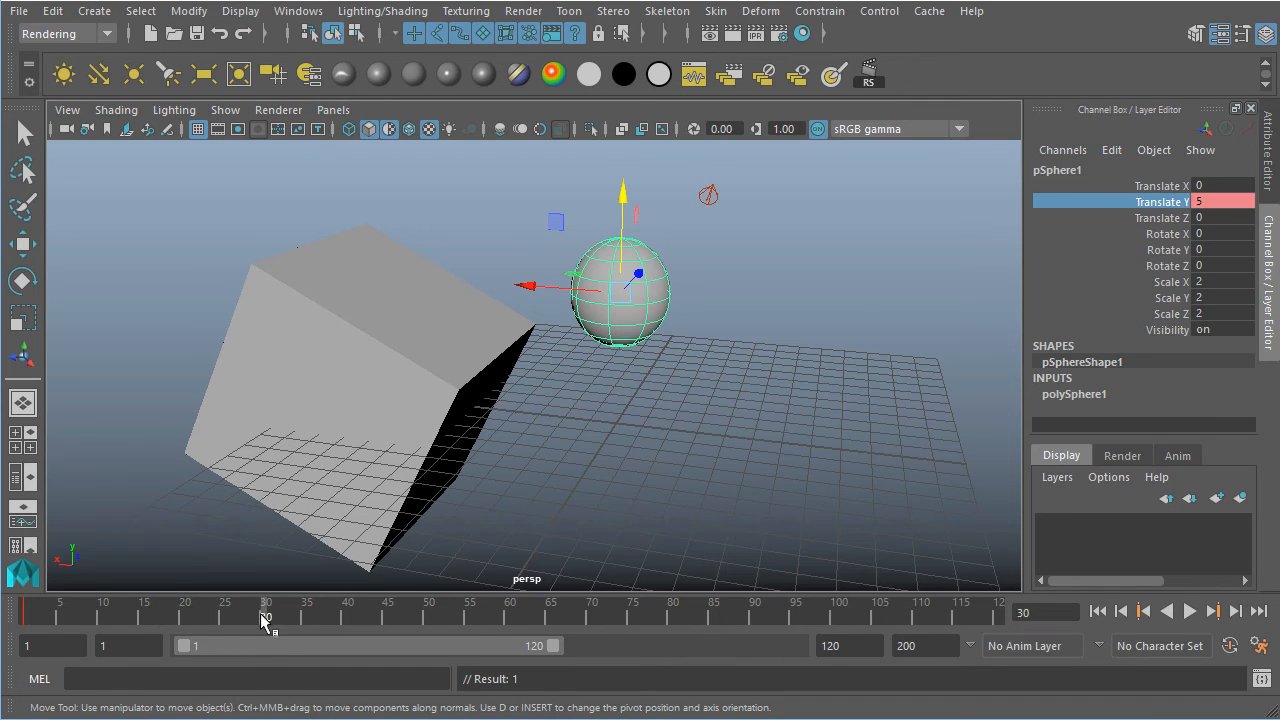
pyautogui.doubleClick(1201, 203)
pyautogui.write('0')
pyautogui.press('Return')
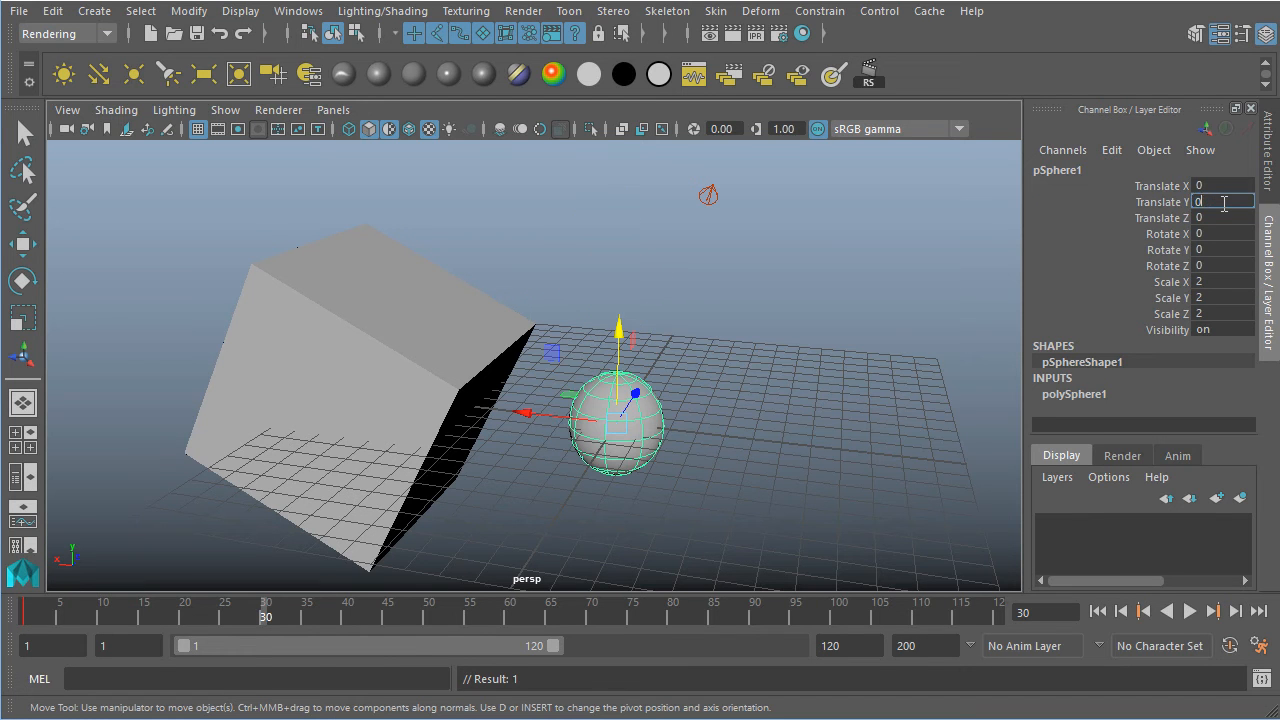
pyautogui.click(1158, 204)
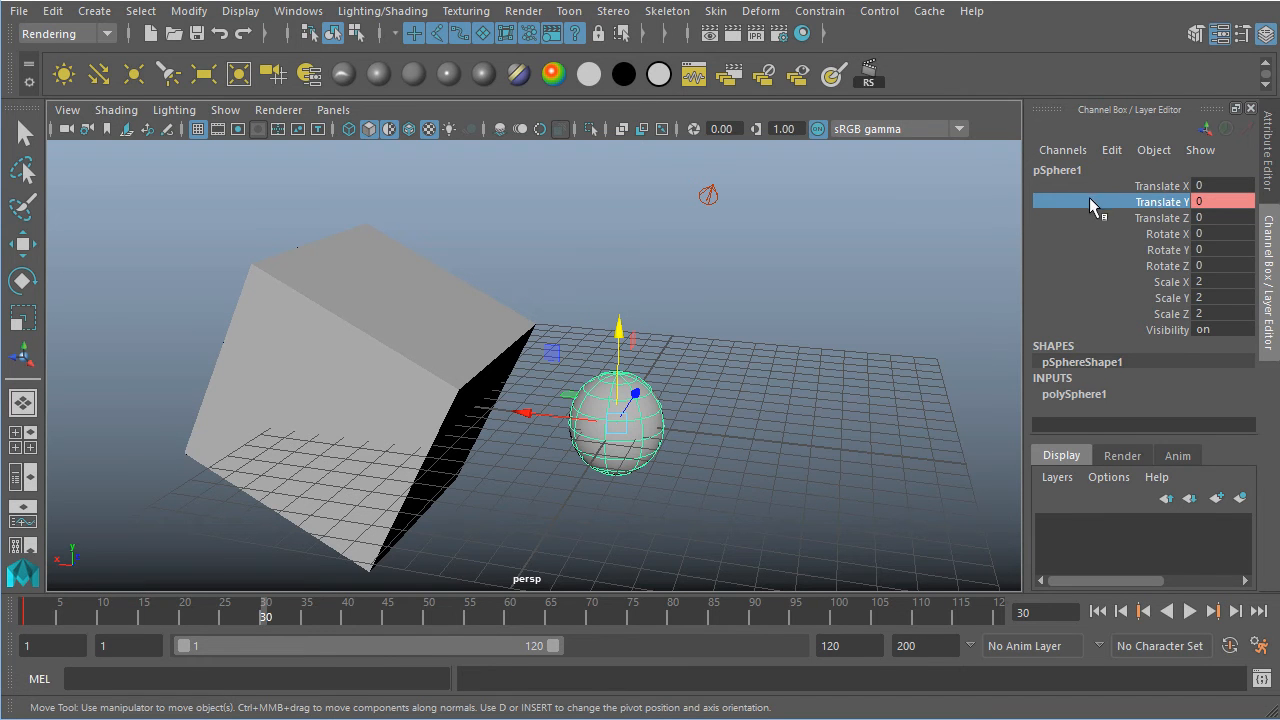
pyautogui.rightClick(1163, 207)
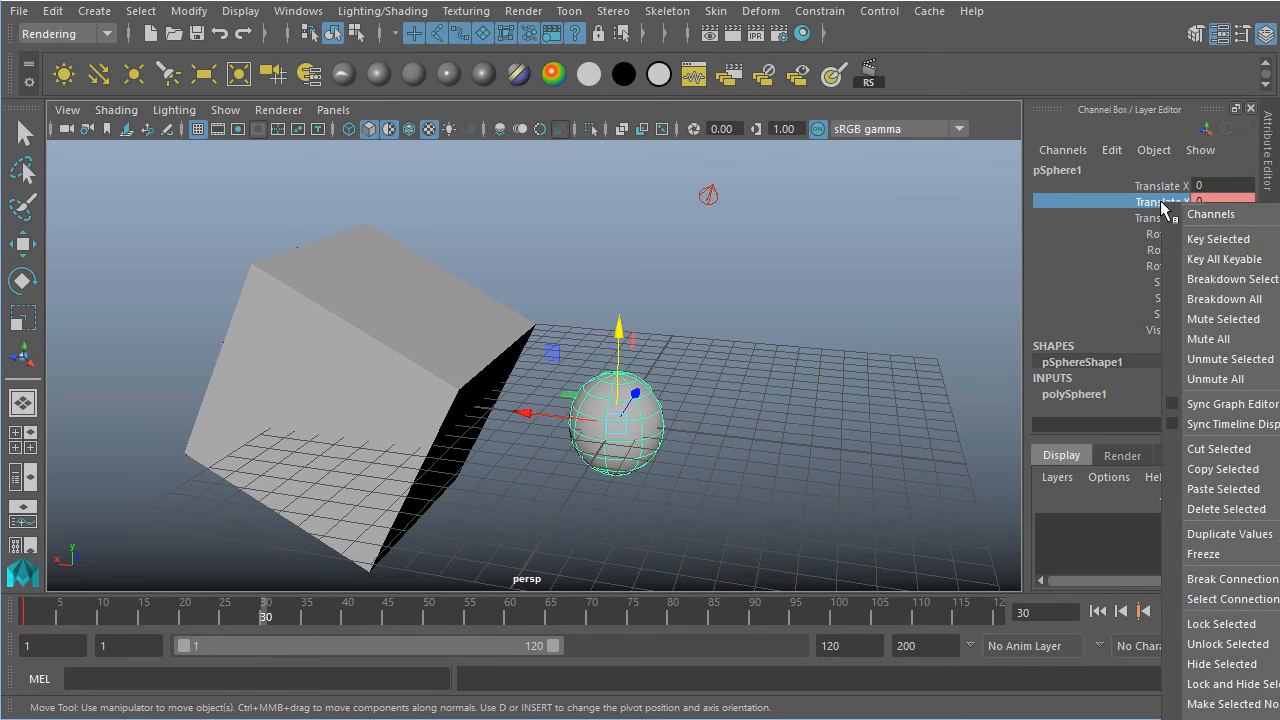
pyautogui.click(1198, 238)
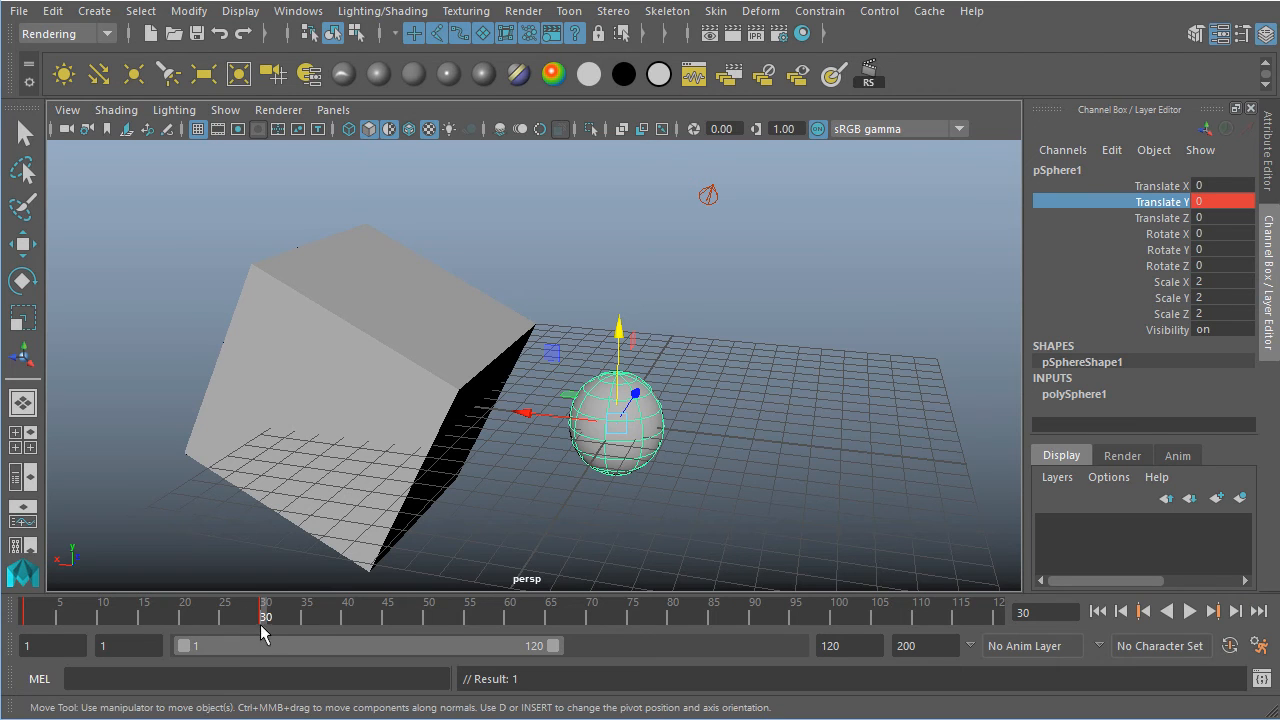
# Scrub the timeline back to frame 1 to review the sphere's keyed movement.
pyautogui.click(23, 617)
pyautogui.moveTo(23, 617)
pyautogui.mouseDown()
pyautogui.moveTo(273, 617)
pyautogui.moveTo(25, 617)
pyautogui.mouseUp()
pyautogui.moveTo(740, 345)
pyautogui.keyDown('alt'); pyautogui.mouseDown()
pyautogui.moveTo(676, 348)
pyautogui.moveTo(740, 340)
pyautogui.mouseUp(); pyautogui.keyUp('alt')
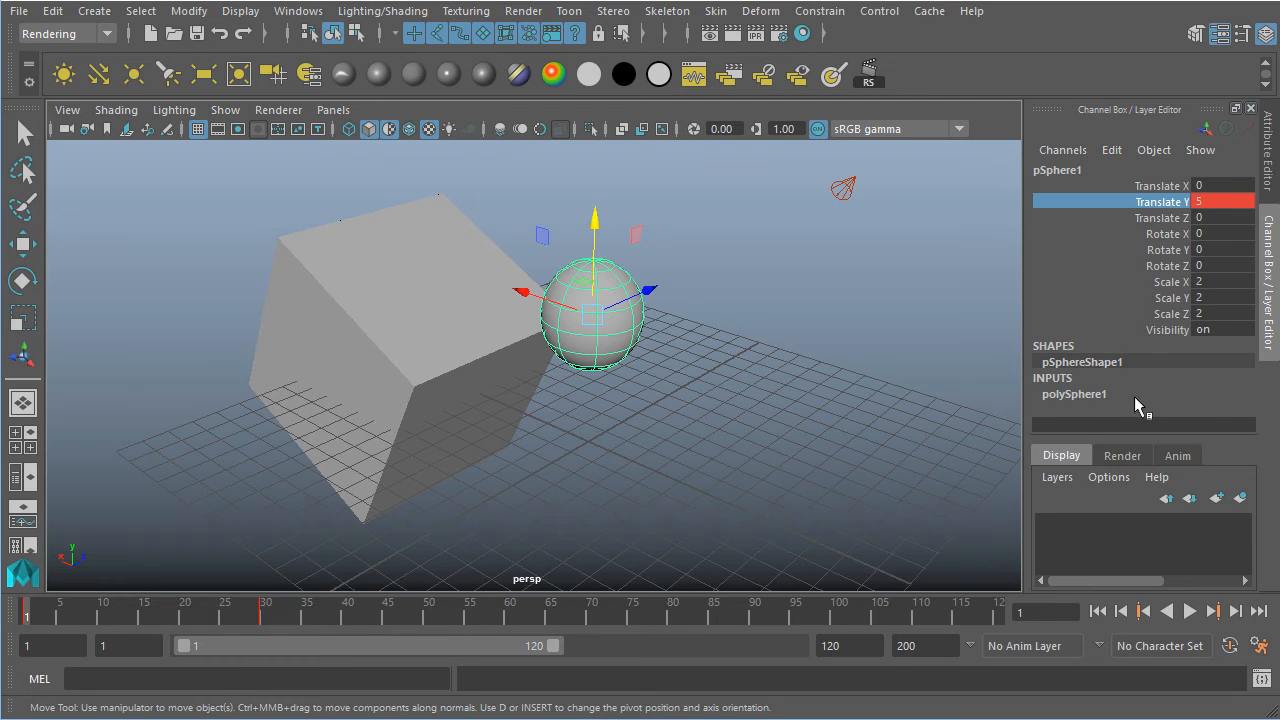
# Expand the sphere's polySphere1 inputs and highlight its Subdivisions Axis and Subdivisions Height values.
pyautogui.click(1078, 398)
pyautogui.scroll(-1, 1162, 370)
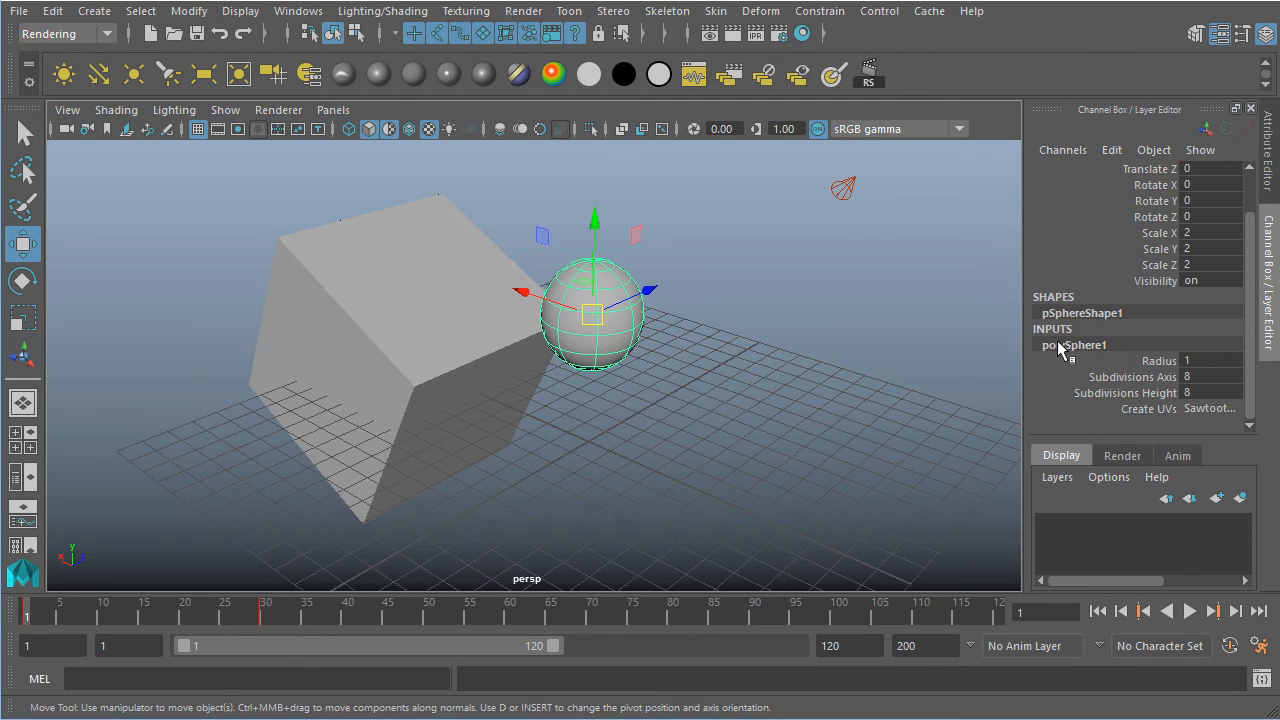
pyautogui.moveTo(1205, 377); pyautogui.dragTo(1205, 391)
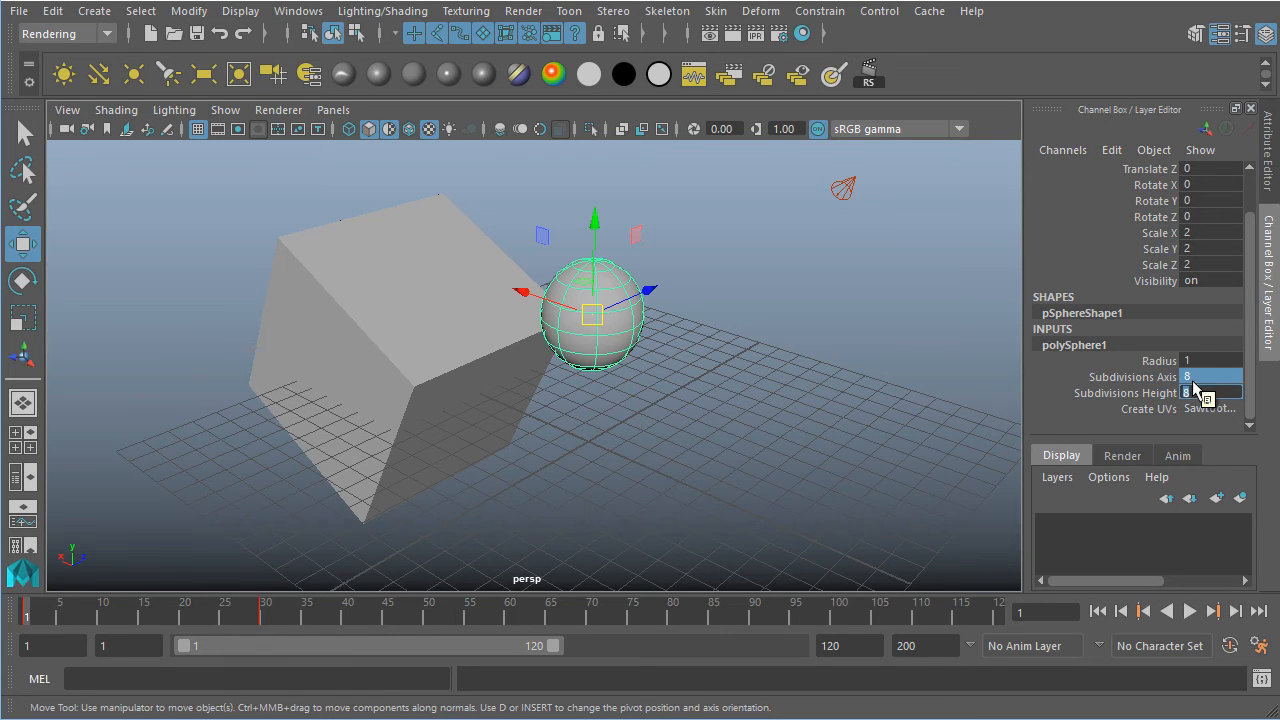
# Select the cube and expand its polyCube1 inputs to examine its dimension and subdivision settings.
pyautogui.click(401, 338)
pyautogui.click(1060, 391)
pyautogui.scroll(-1, 1152, 342)
pyautogui.scroll(-1, 1152, 342)
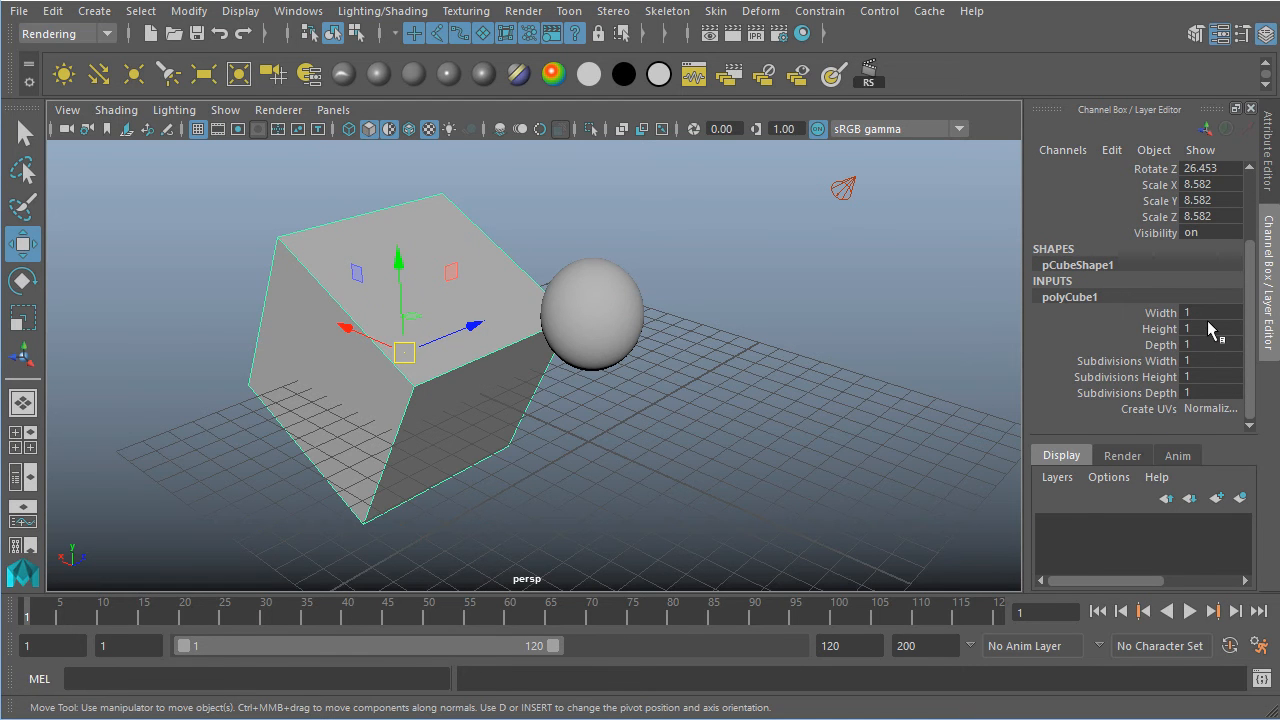
# Set the cube's polyCube1 Height to 5.
pyautogui.click(1204, 328)
pyautogui.write('5')
pyautogui.press('Return')
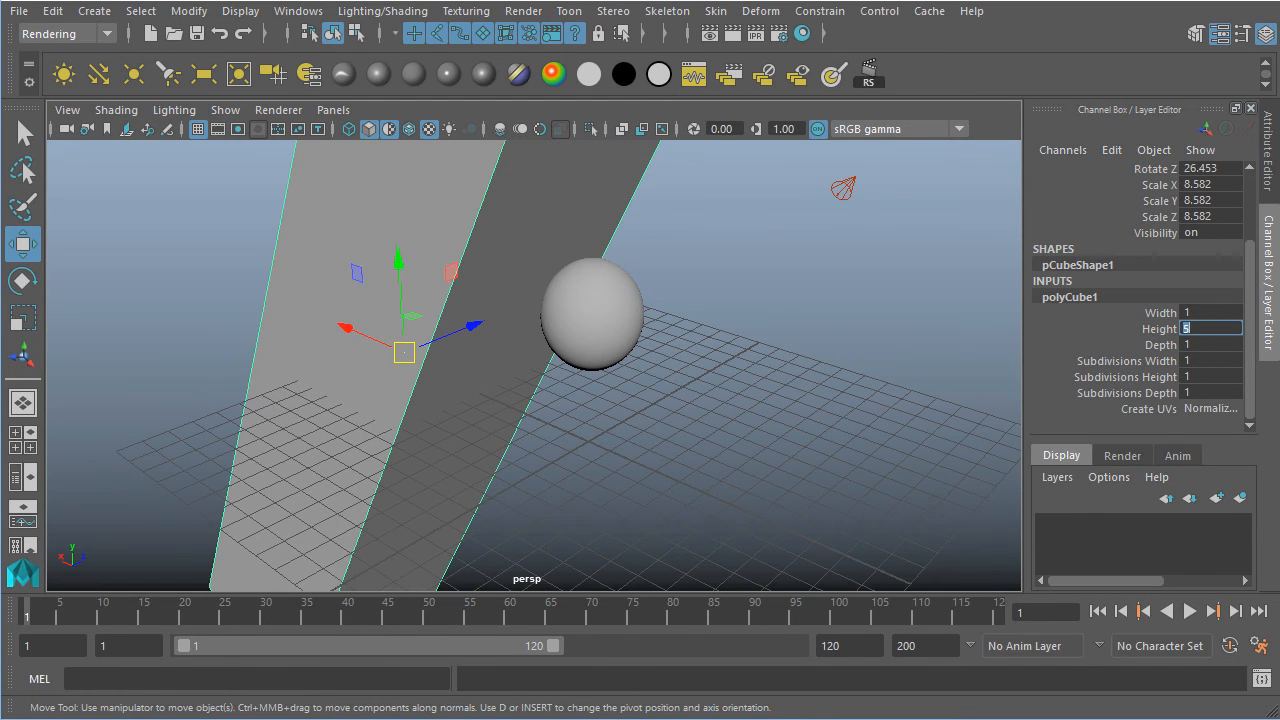
# Set the cube's Subdivisions Height to 5 and inspect the divided box from several angles.
pyautogui.keyDown('alt'); pyautogui.moveTo(788, 297); pyautogui.dragTo(429, 266, button='right'); pyautogui.keyUp('alt')
pyautogui.keyDown('alt'); pyautogui.moveTo(429, 266); pyautogui.dragTo(538, 272); pyautogui.keyUp('alt')
pyautogui.click(1212, 376)
pyautogui.write('56')
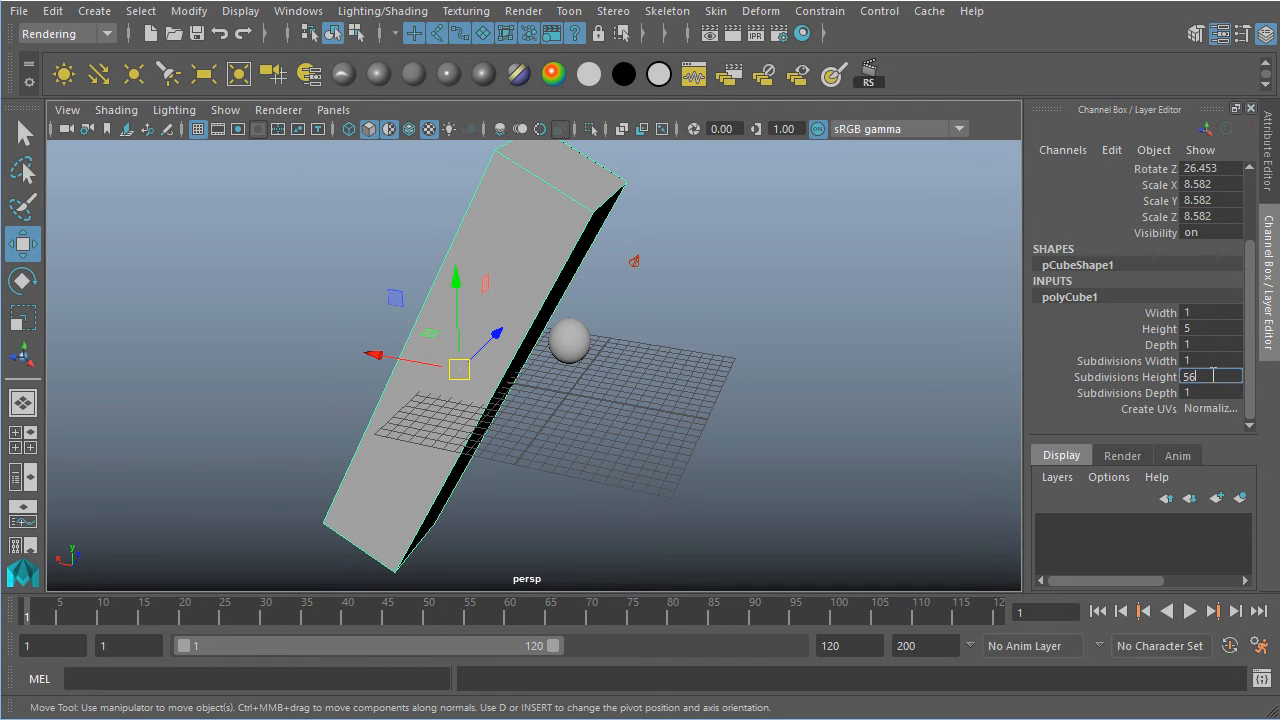
pyautogui.press('BackSpace')
pyautogui.press('Return')
pyautogui.keyDown('alt'); pyautogui.moveTo(929, 380); pyautogui.dragTo(690, 362); pyautogui.keyUp('alt')
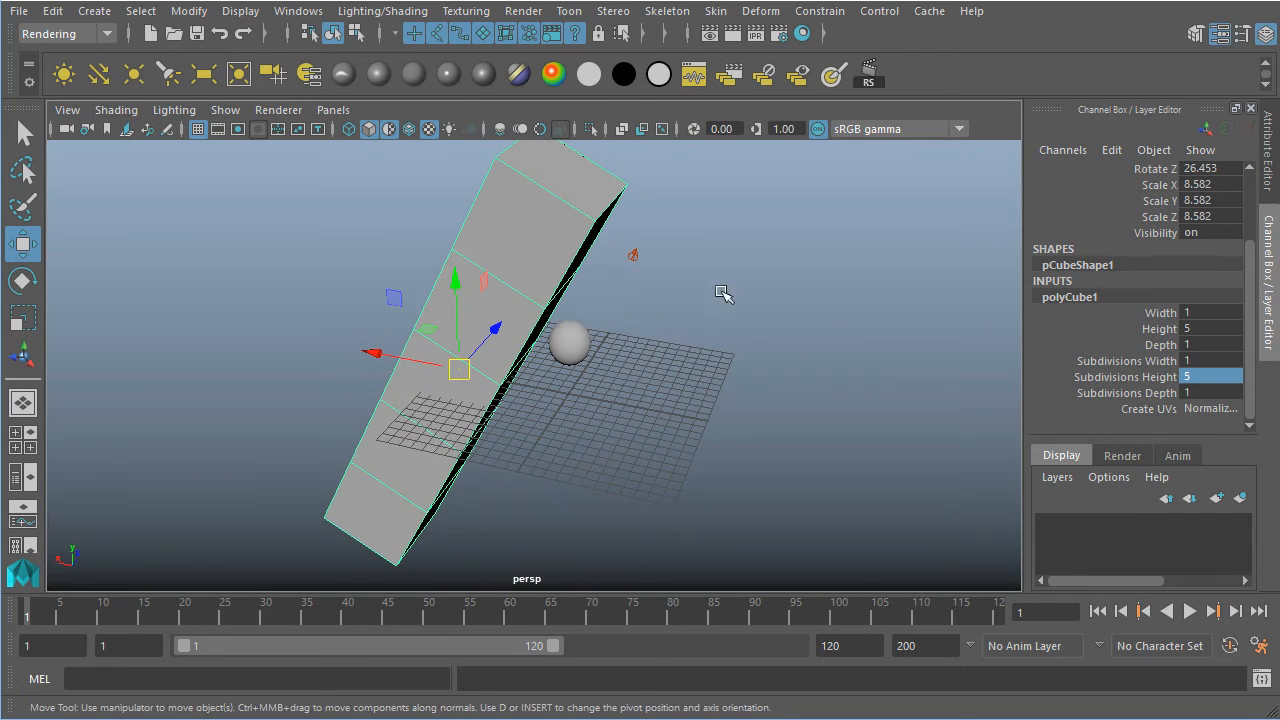
pyautogui.keyDown('alt'); pyautogui.moveTo(724, 304); pyautogui.dragTo(746, 324, button='middle'); pyautogui.keyUp('alt')
pyautogui.keyDown('alt'); pyautogui.moveTo(746, 324); pyautogui.dragTo(668, 328); pyautogui.keyUp('alt')
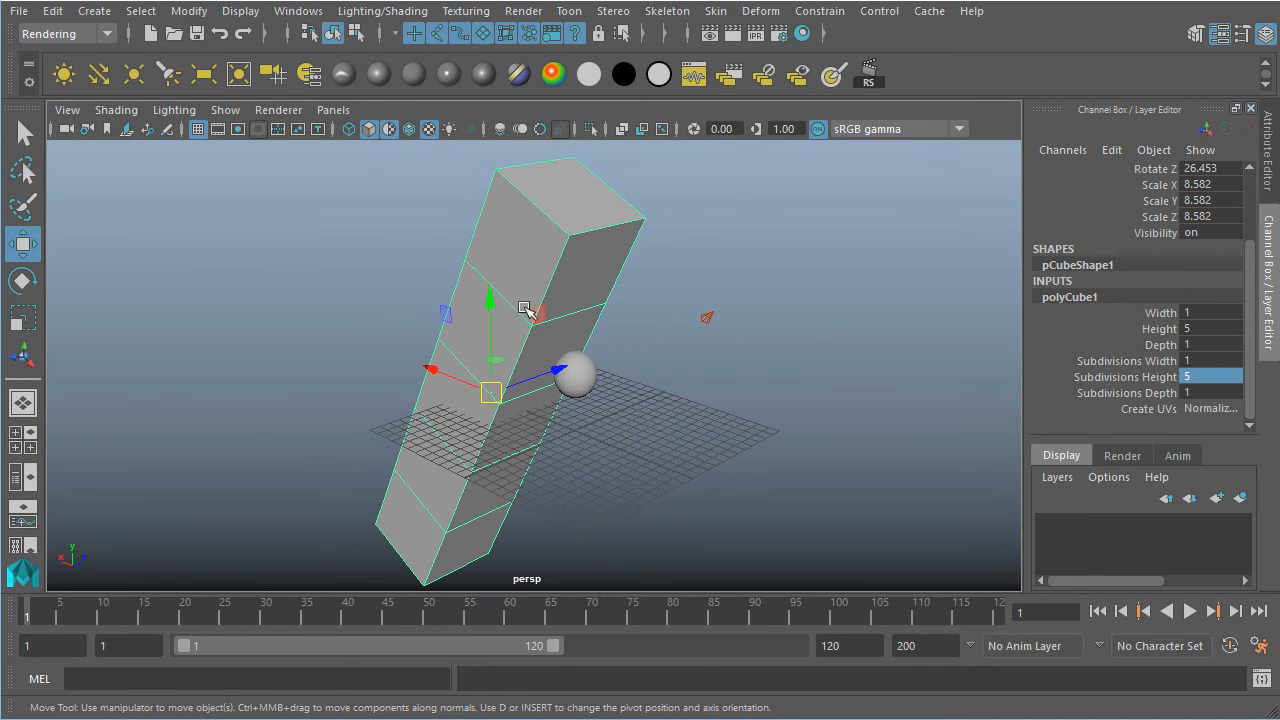
pyautogui.keyDown('alt'); pyautogui.moveTo(443, 337); pyautogui.dragTo(577, 349, button='right'); pyautogui.keyUp('alt')
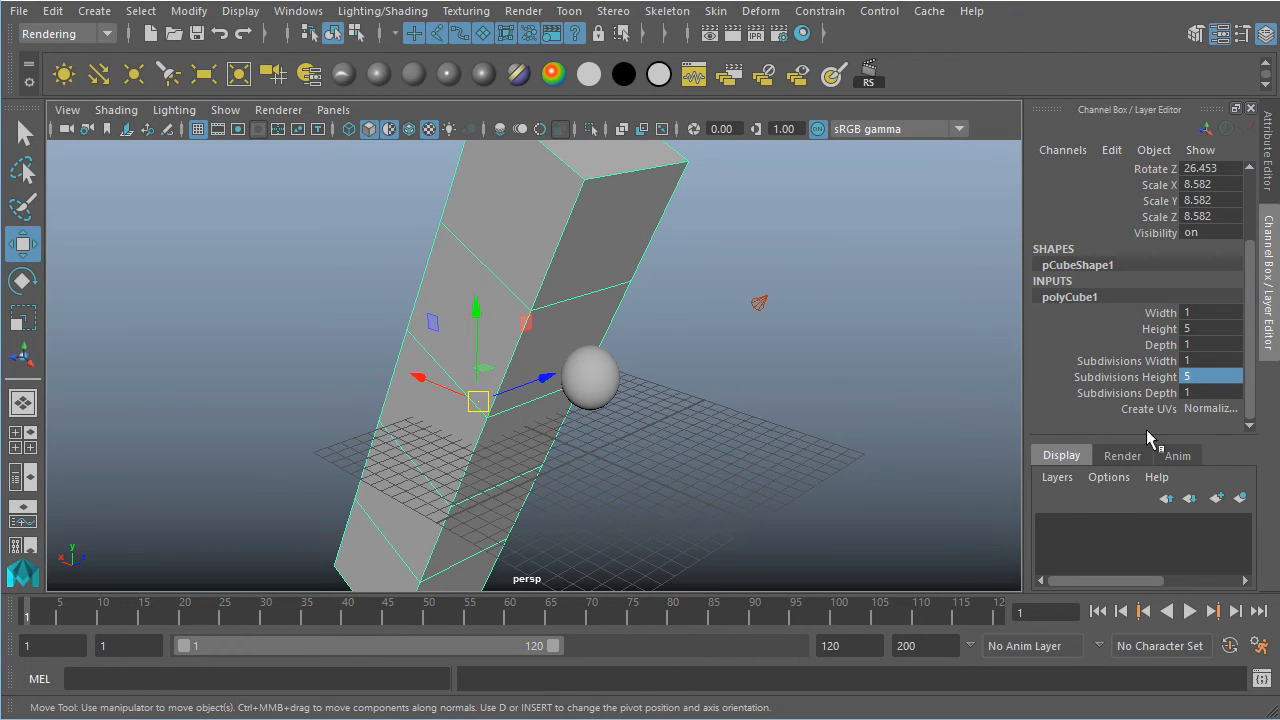
# Enlarge the Layer Editor area and look through its Render and Anim layers before returning to the Display layers.
pyautogui.moveTo(1145, 436); pyautogui.dragTo(1137, 345)
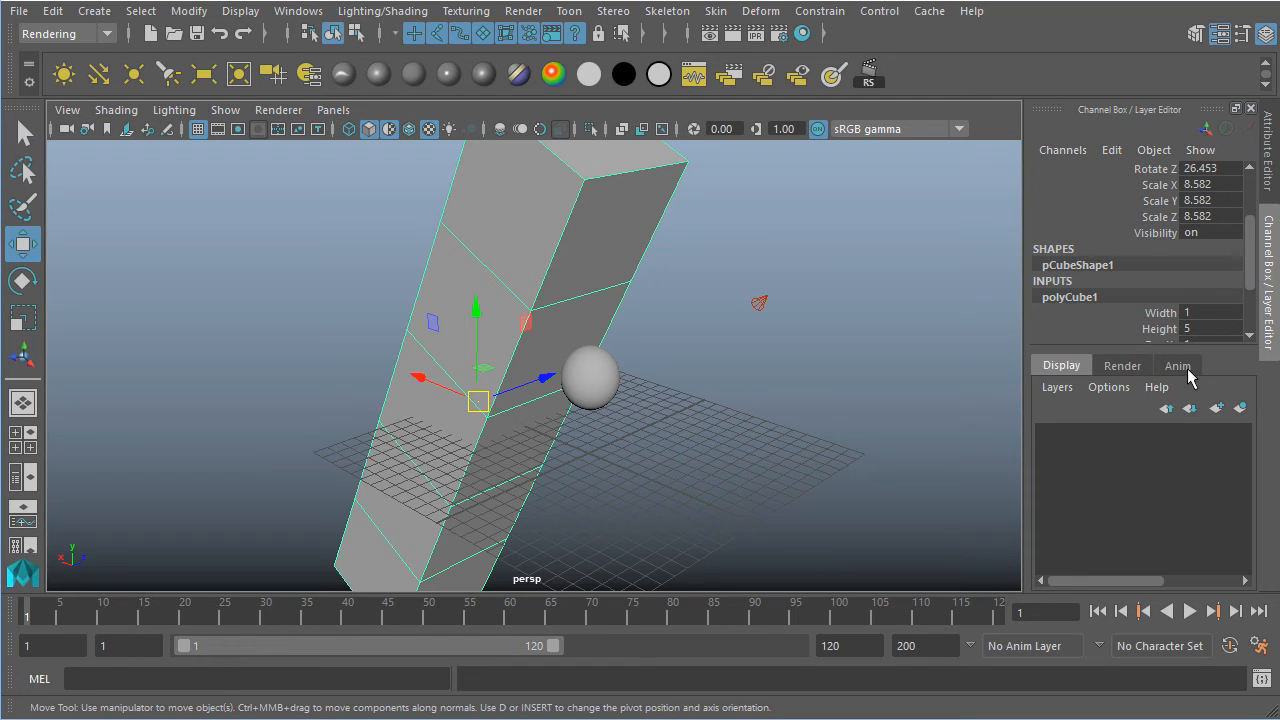
pyautogui.click(1128, 371)
pyautogui.click(1182, 372)
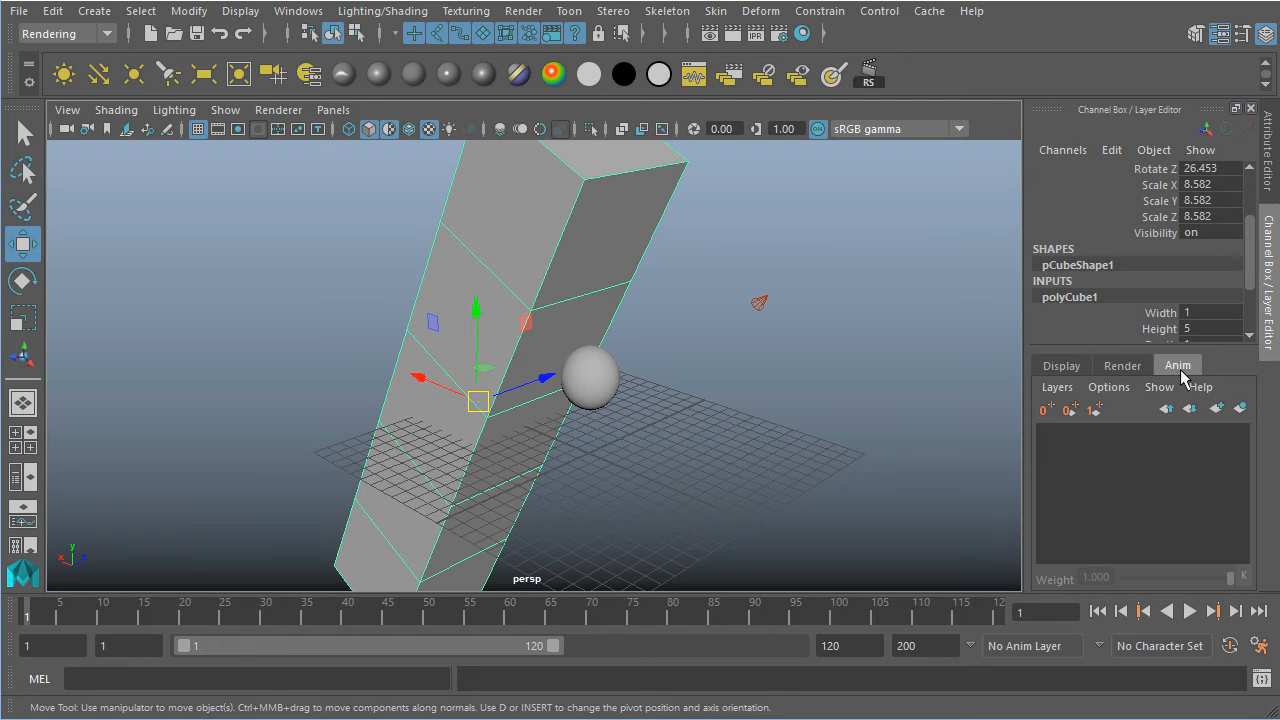
pyautogui.click(1056, 370)
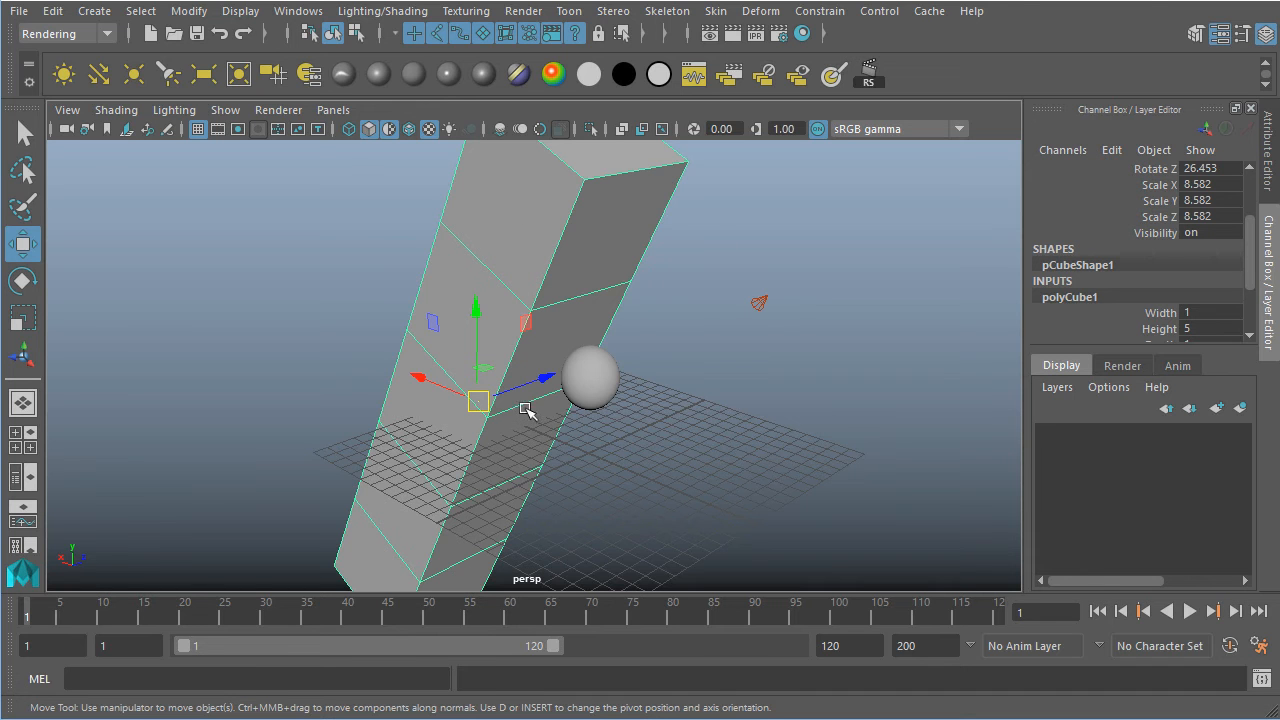
# Create a display layer containing the selected cube, and switch the layer's visibility off and back on.
pyautogui.click(1241, 409)
pyautogui.click(1148, 435)
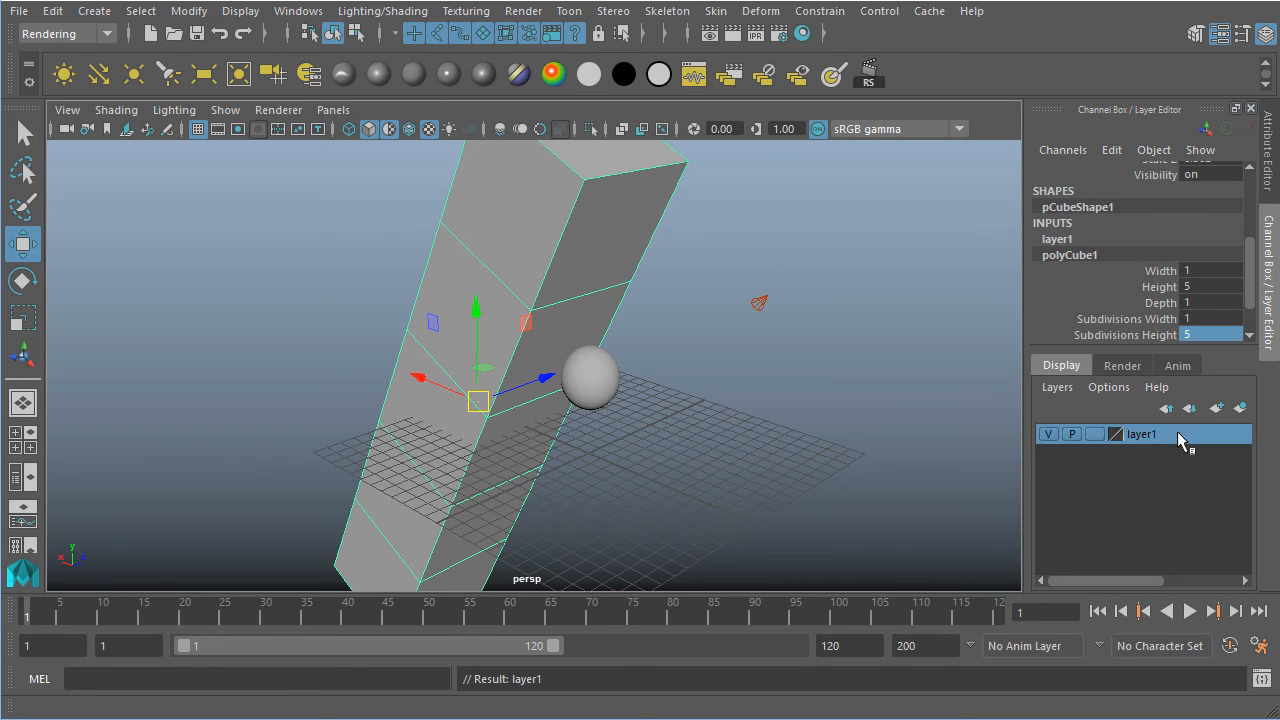
pyautogui.click(1047, 434)
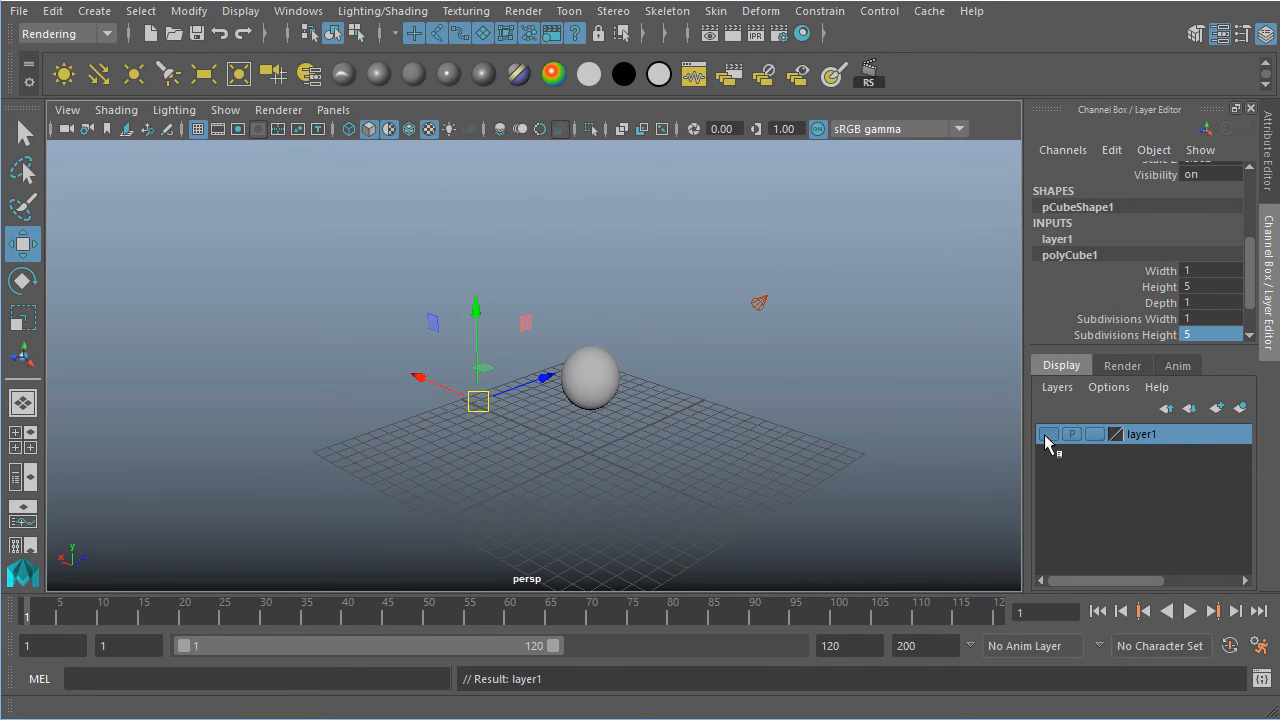
pyautogui.click(1047, 434)
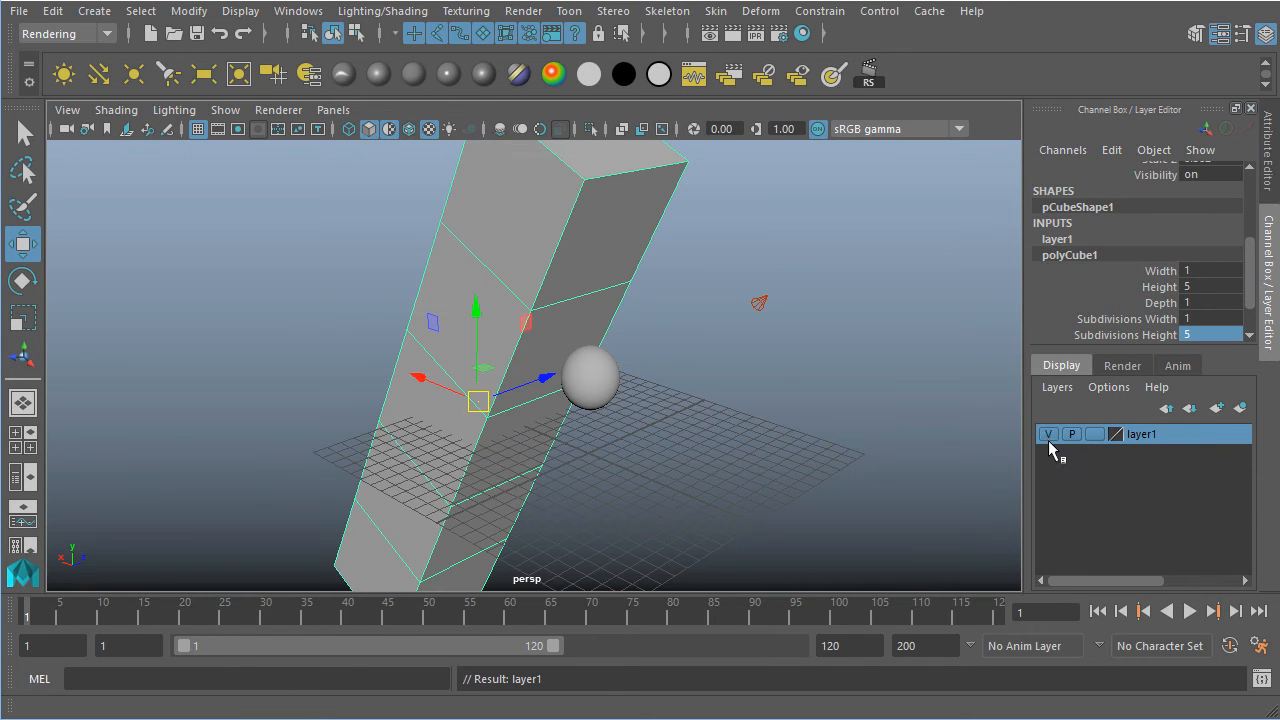
# Set layer1 to Template mode and inspect the cube's wireframe display with nothing selected.
pyautogui.scroll(5, 640, 400)
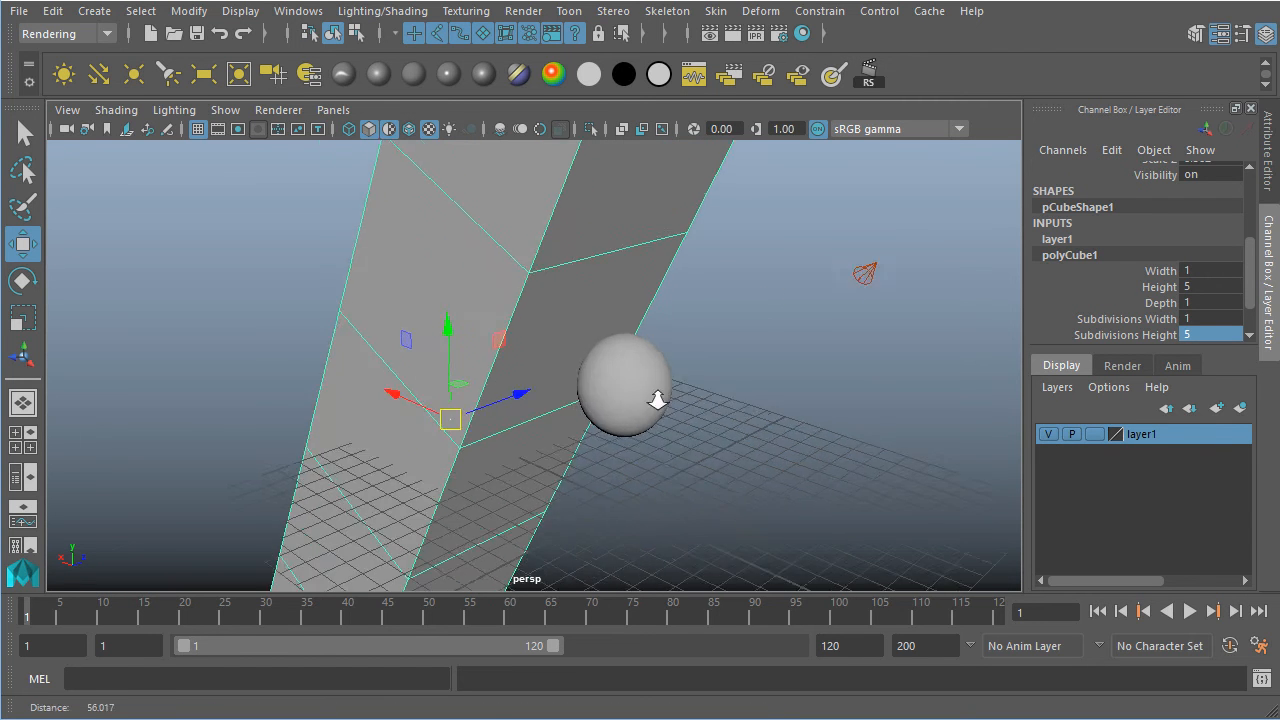
pyautogui.keyDown('alt'); pyautogui.moveTo(641, 411); pyautogui.dragTo(668, 402, button='middle'); pyautogui.keyUp('alt')
pyautogui.keyDown('alt'); pyautogui.moveTo(732, 417); pyautogui.dragTo(800, 418); pyautogui.keyUp('alt')
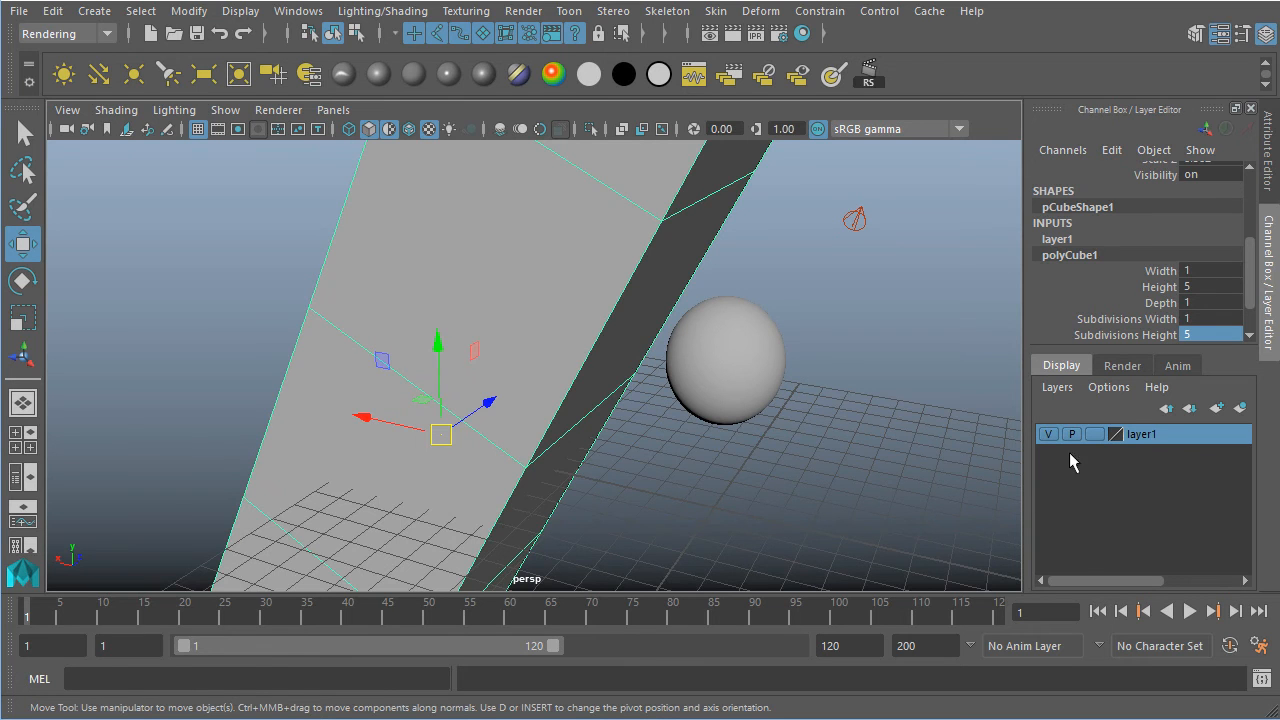
pyautogui.click(1095, 434)
pyautogui.click(866, 431)
pyautogui.keyDown('alt'); pyautogui.moveTo(866, 431); pyautogui.dragTo(743, 413); pyautogui.keyUp('alt')
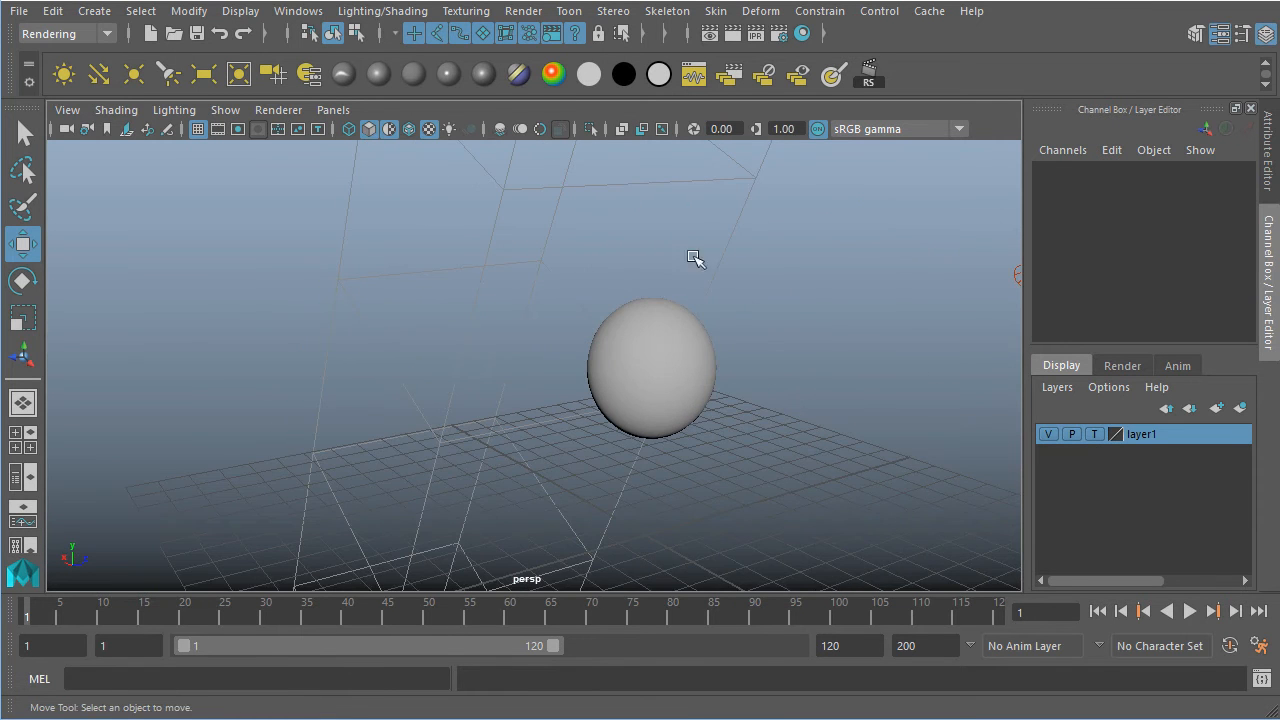
# Set layer1 to Reference mode and try box-selecting across the cube and sphere, finishing with nothing selected.
pyautogui.click(1095, 434)
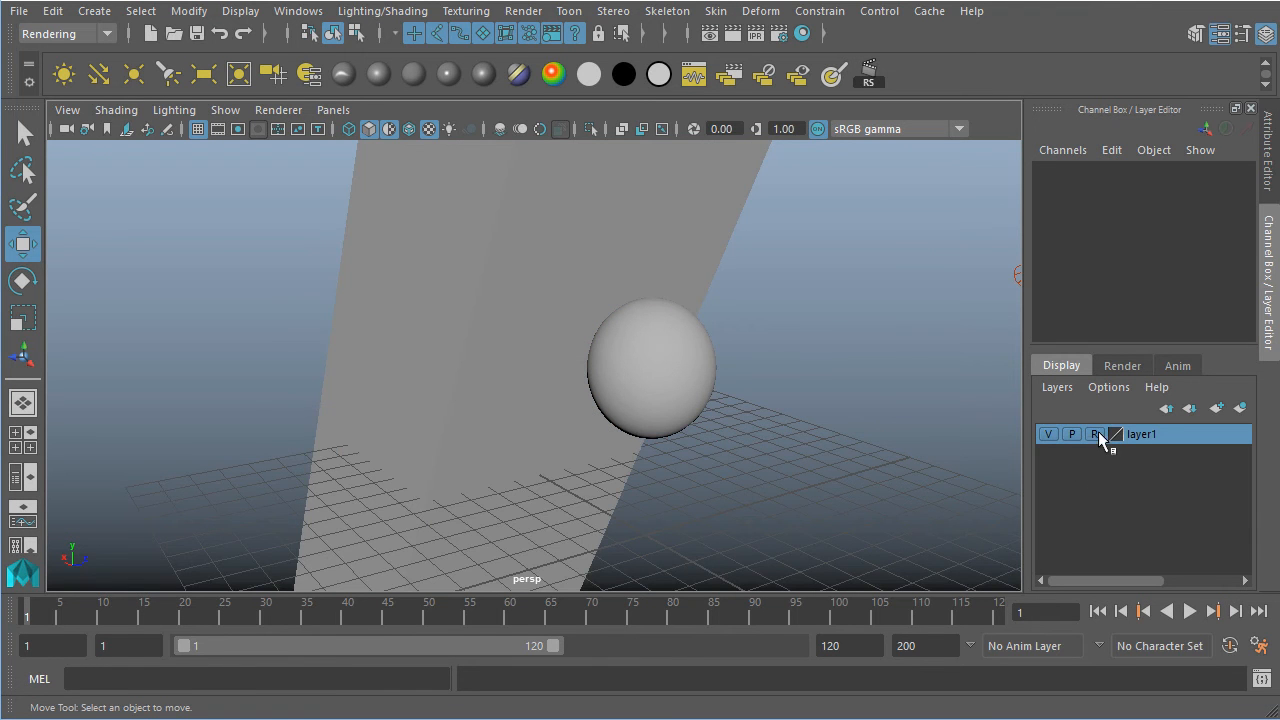
pyautogui.keyDown('alt'); pyautogui.moveTo(474, 394); pyautogui.dragTo(735, 518); pyautogui.keyUp('alt')
pyautogui.moveTo(357, 171); pyautogui.dragTo(760, 530)
pyautogui.moveTo(352, 202); pyautogui.dragTo(755, 550)
pyautogui.moveTo(371, 277); pyautogui.dragTo(750, 545)
pyautogui.moveTo(386, 250); pyautogui.dragTo(768, 573)
pyautogui.moveTo(309, 270); pyautogui.dragTo(720, 520)
pyautogui.click(383, 266)
pyautogui.moveTo(383, 266); pyautogui.dragTo(560, 371)
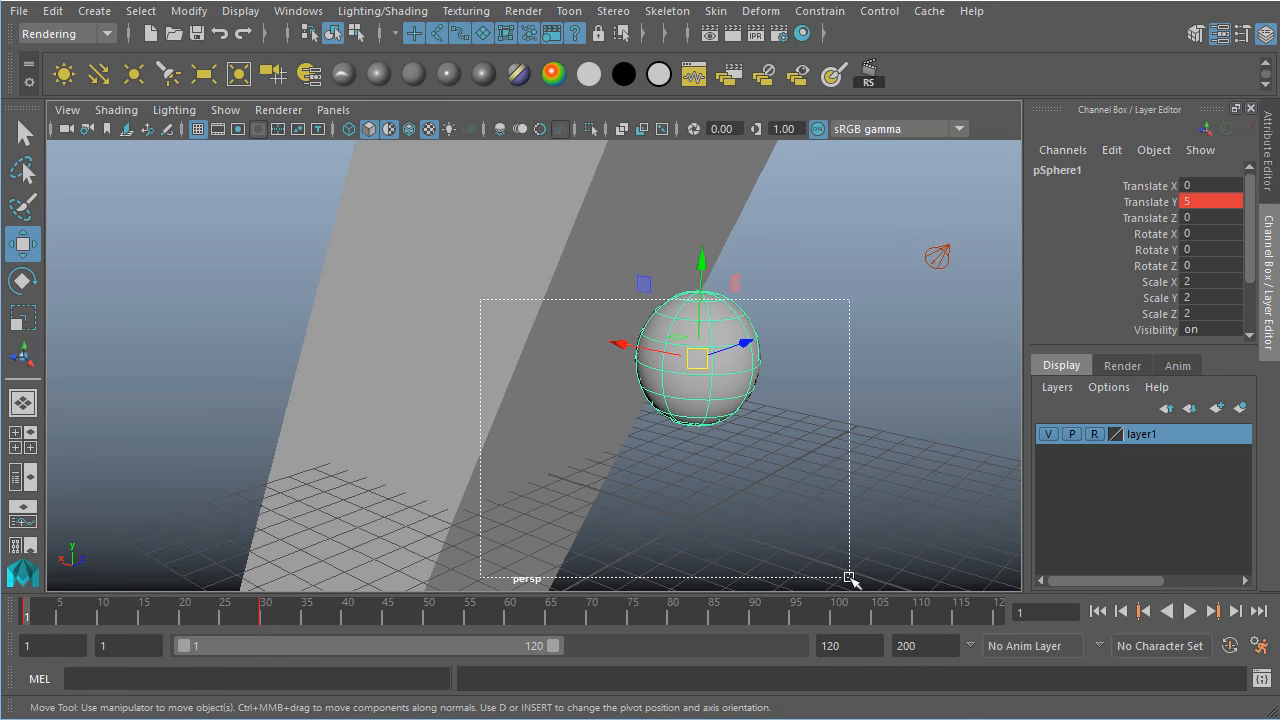
pyautogui.click(965, 490)
# Return layer1 to its normal selectable mode and select the cube.
pyautogui.click(1097, 434)
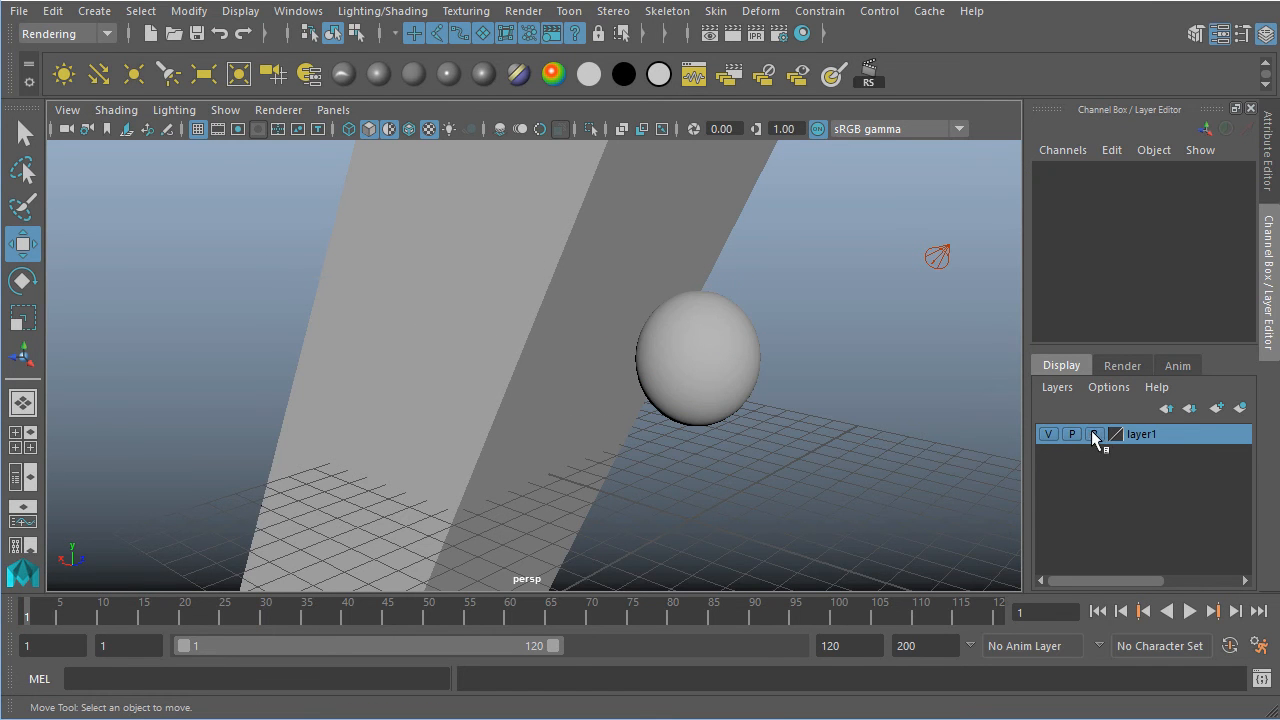
pyautogui.keyDown('alt'); pyautogui.moveTo(914, 363); pyautogui.dragTo(699, 368); pyautogui.keyUp('alt')
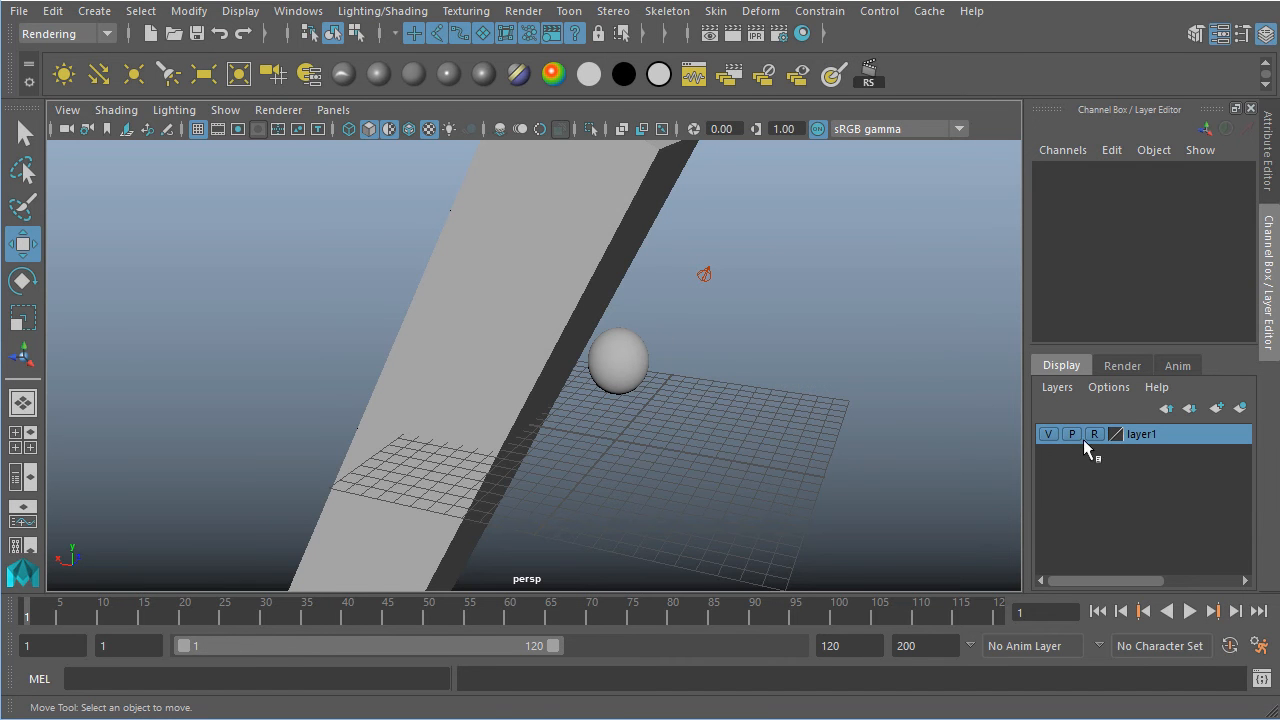
pyautogui.click(523, 320)
pyautogui.keyDown('alt'); pyautogui.moveTo(837, 409); pyautogui.dragTo(790, 443); pyautogui.keyUp('alt')
pyautogui.keyDown('alt'); pyautogui.moveTo(734, 437); pyautogui.dragTo(703, 441, button='middle'); pyautogui.keyUp('alt')
pyautogui.keyDown('alt'); pyautogui.moveTo(703, 441); pyautogui.dragTo(766, 453); pyautogui.keyUp('alt')
pyautogui.keyDown('alt'); pyautogui.moveTo(745, 427); pyautogui.dragTo(702, 432, button='middle'); pyautogui.keyUp('alt')
pyautogui.keyDown('alt'); pyautogui.moveTo(685, 428); pyautogui.dragTo(722, 410, button='right'); pyautogui.keyUp('alt')
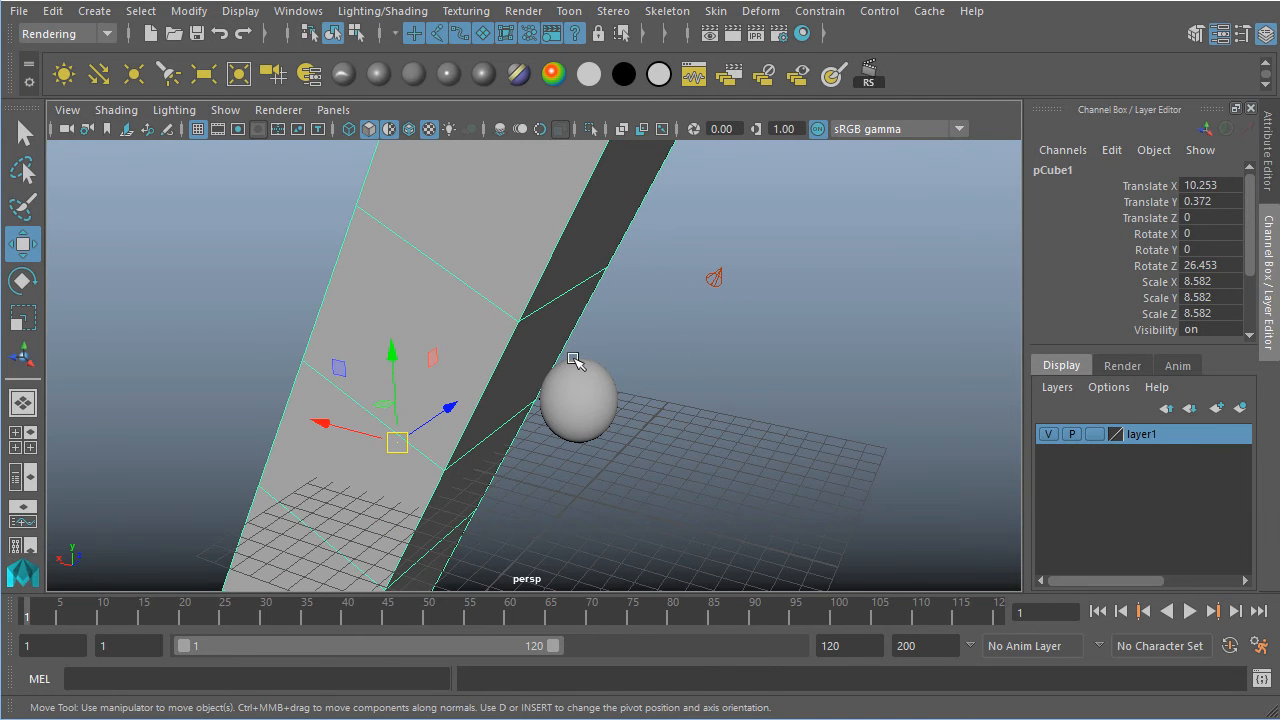
# Add the sphere to layer1 and check its membership by toggling the layer's visibility off and on.
pyautogui.click(610, 410)
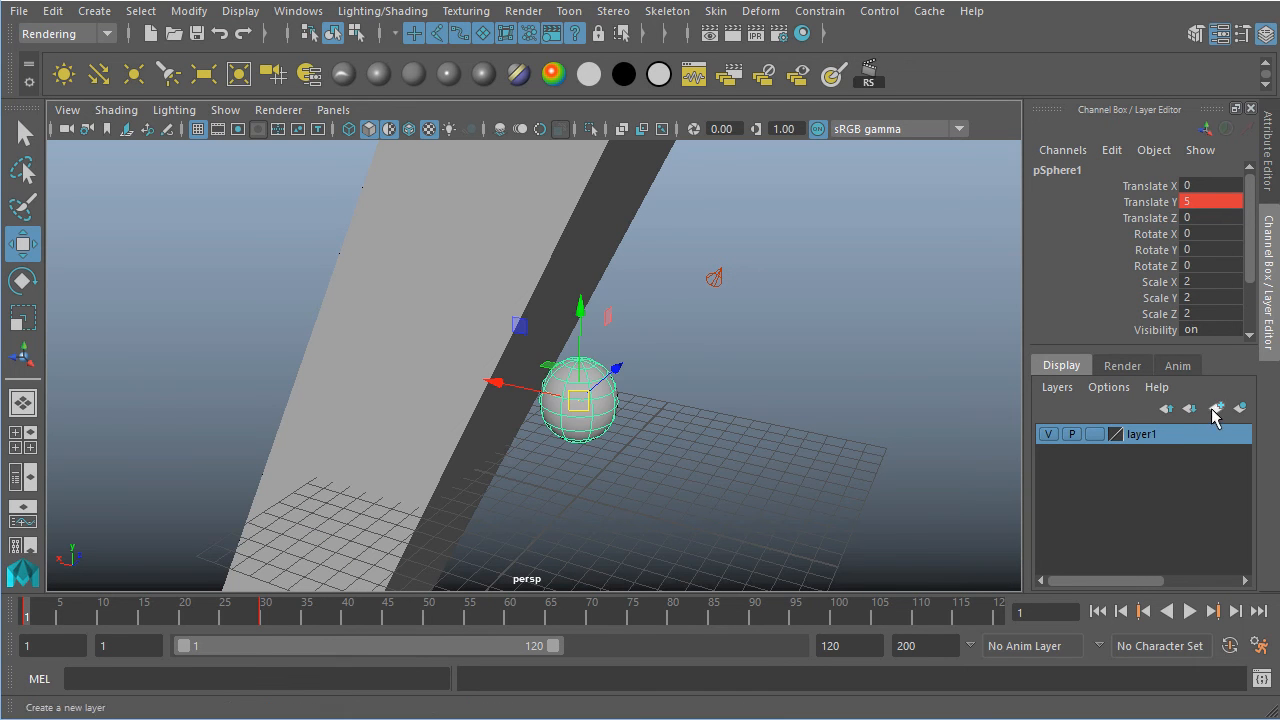
pyautogui.rightClick(1192, 436)
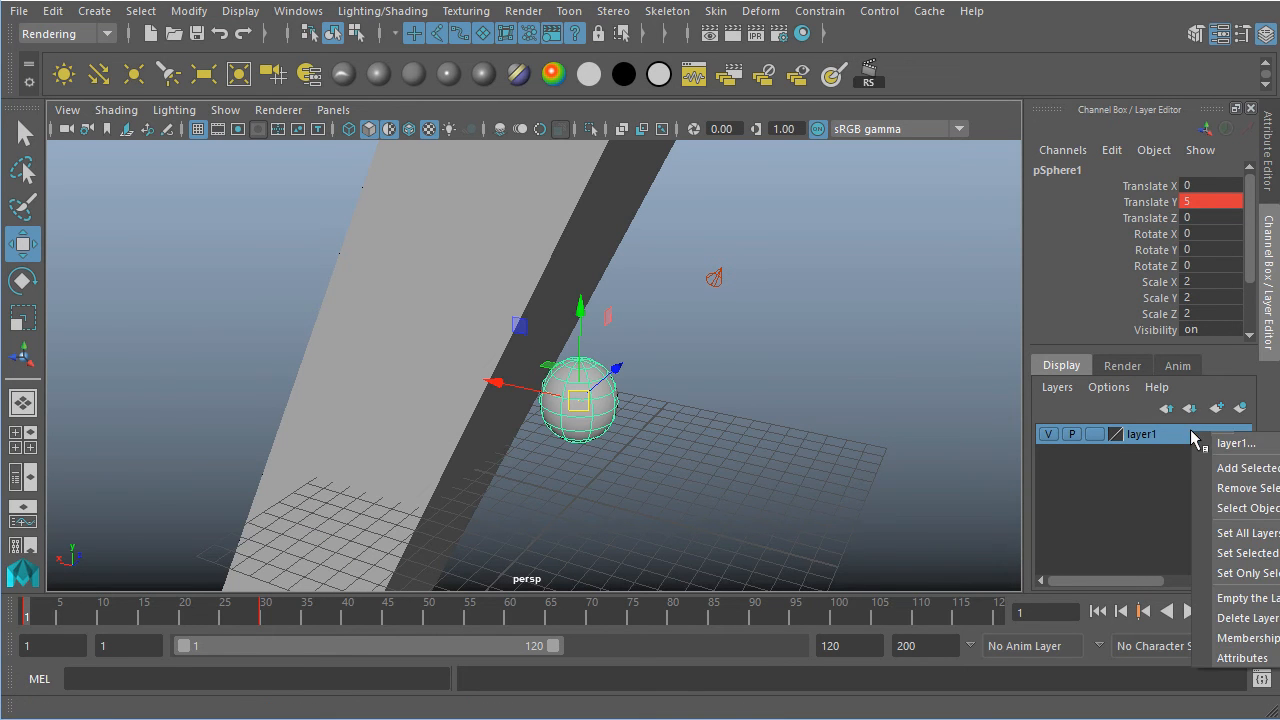
pyautogui.click(1258, 470)
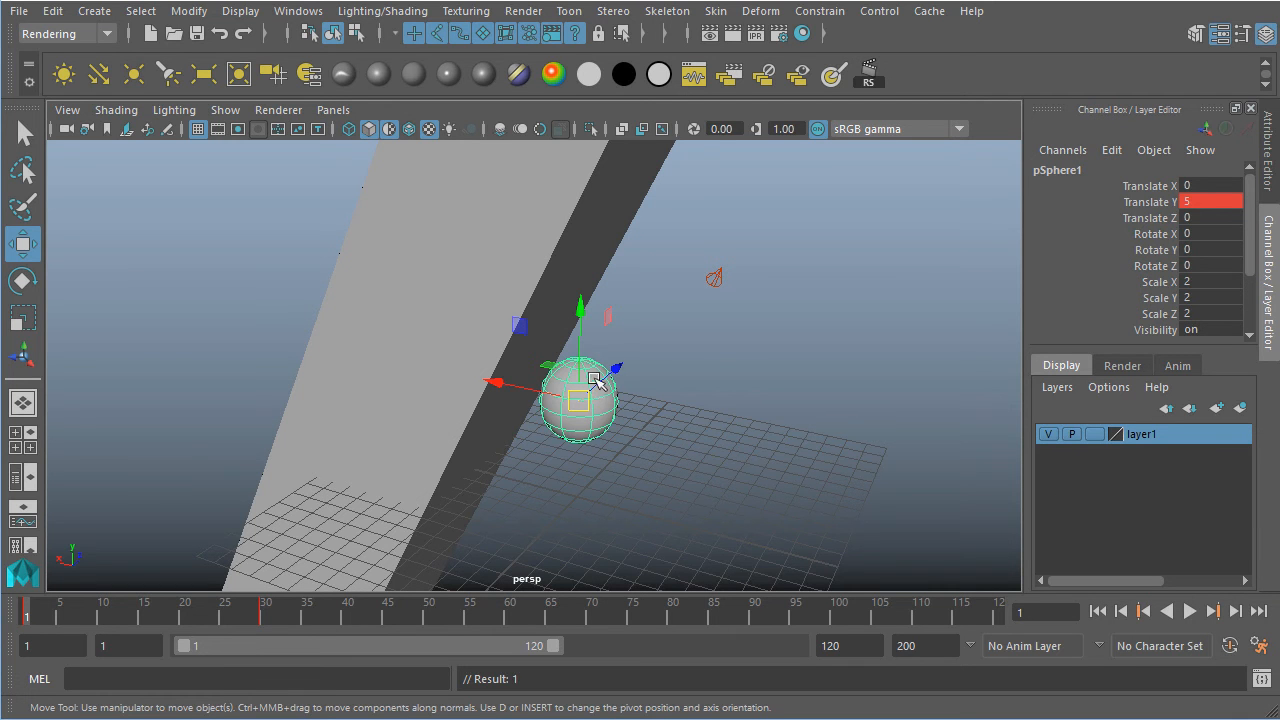
pyautogui.click(777, 443)
pyautogui.click(1048, 434)
pyautogui.click(1048, 434)
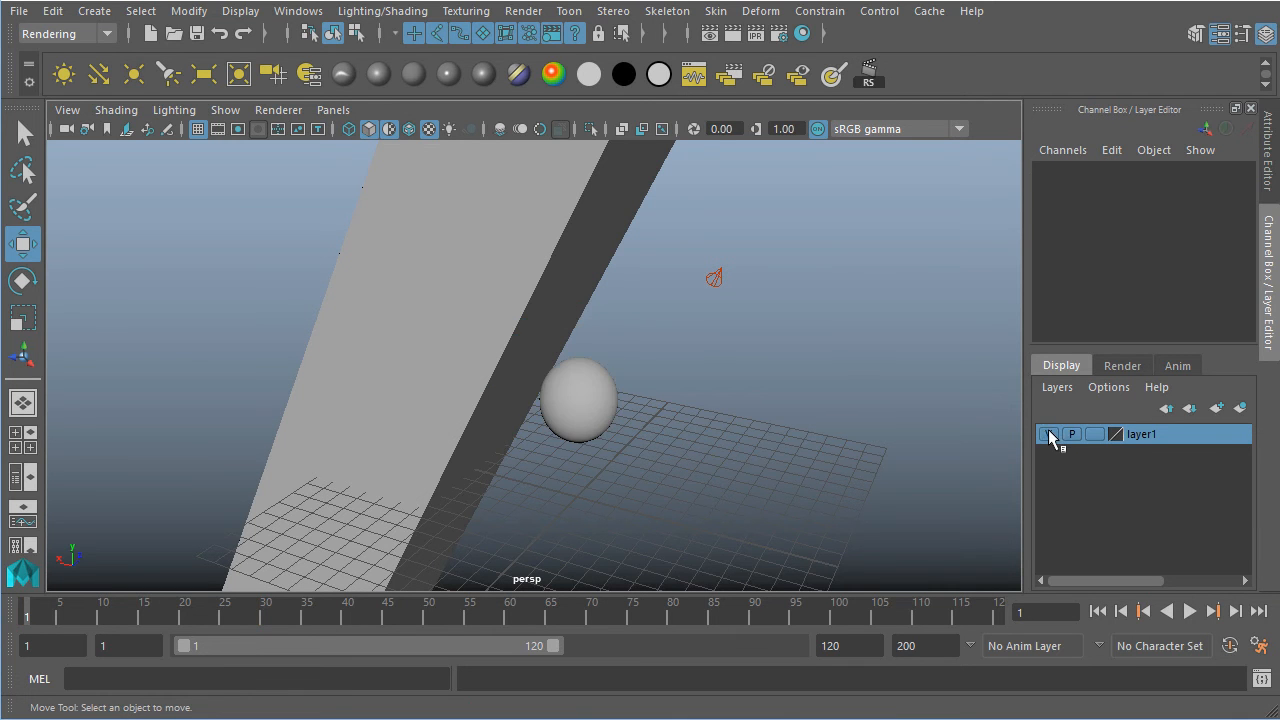
# Remove the sphere from layer1 and toggle the layer's visibility off and on to check the membership.
pyautogui.click(566, 396)
pyautogui.moveTo(698, 390)
pyautogui.keyDown('alt'); pyautogui.mouseDown()
pyautogui.moveTo(731, 380)
pyautogui.moveTo(689, 397)
pyautogui.mouseUp(); pyautogui.keyUp('alt')
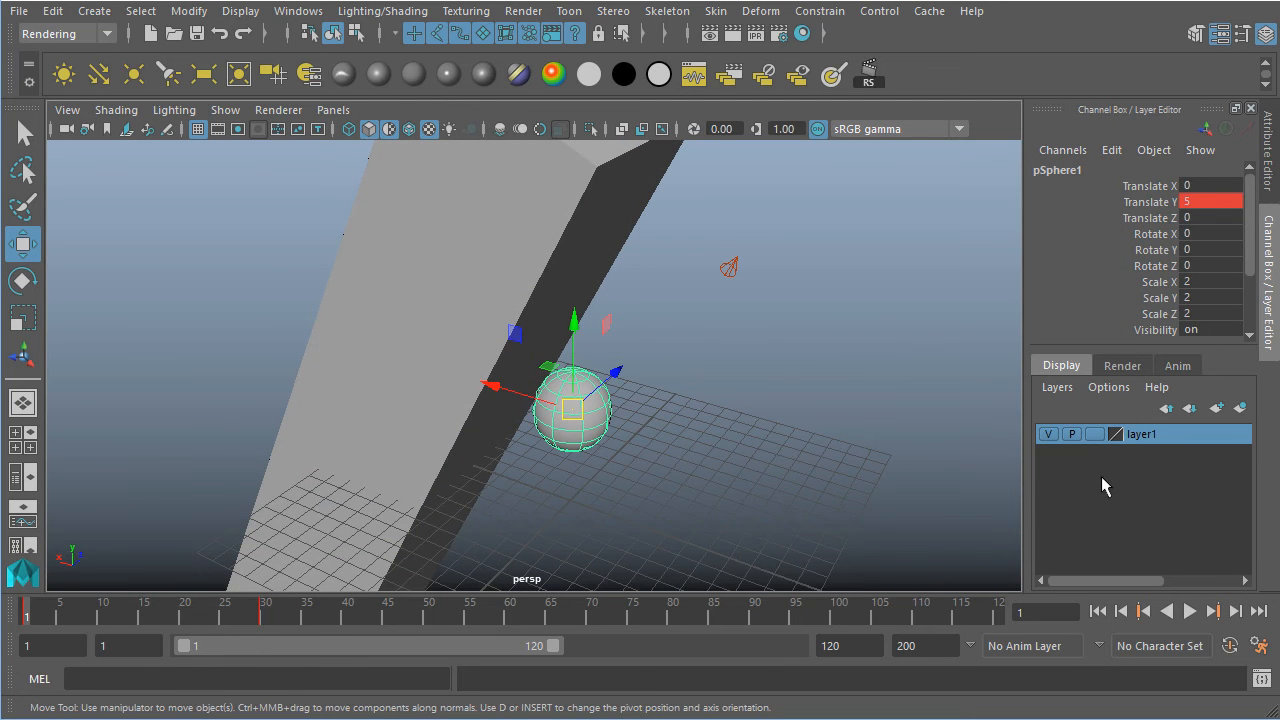
pyautogui.rightClick(1157, 439)
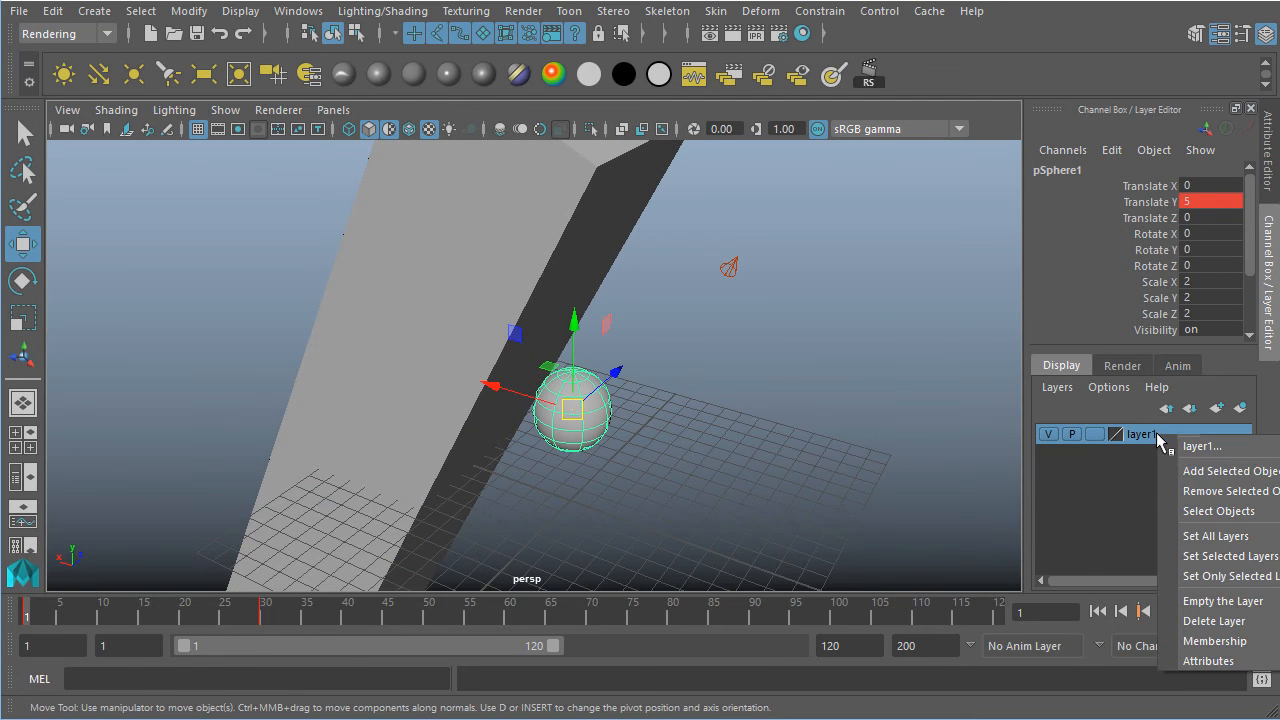
pyautogui.click(1207, 492)
pyautogui.click(755, 416)
pyautogui.click(1048, 434)
pyautogui.click(1048, 434)
# Select the cube and look through the Layer Editor's animation layers and render layers, including masterLayer.
pyautogui.click(500, 317)
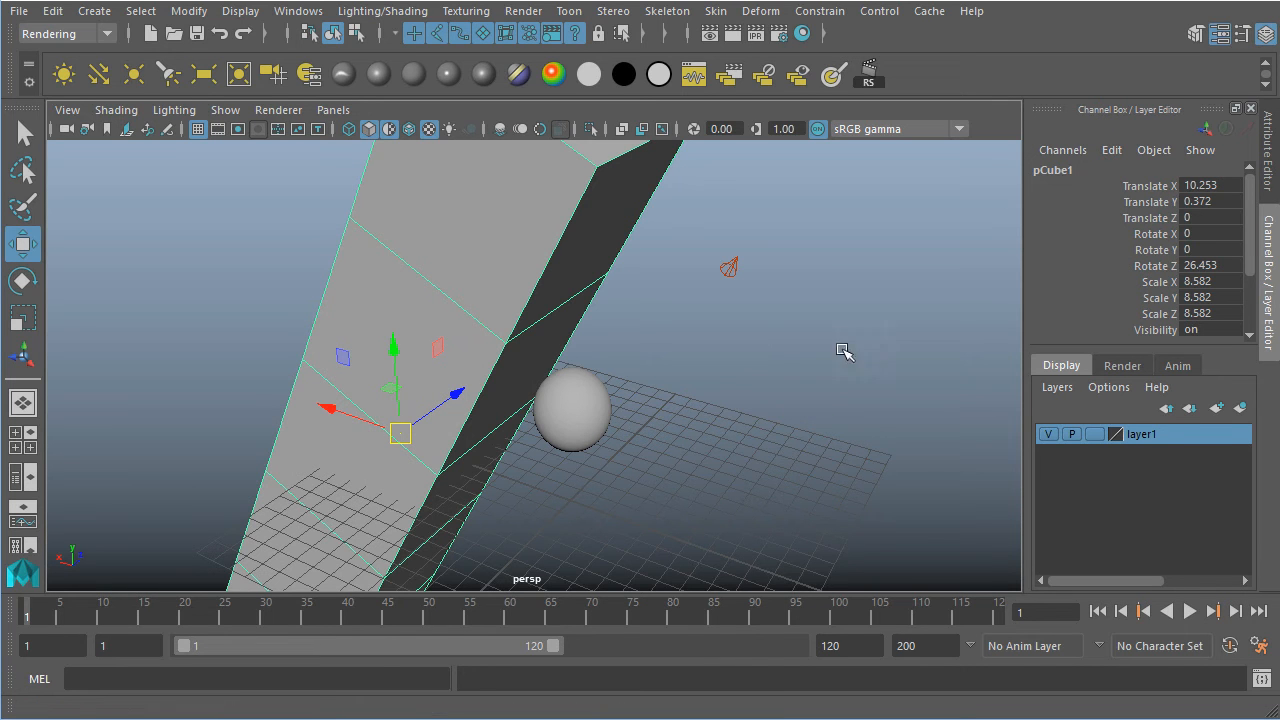
pyautogui.click(1132, 364)
pyautogui.click(1171, 365)
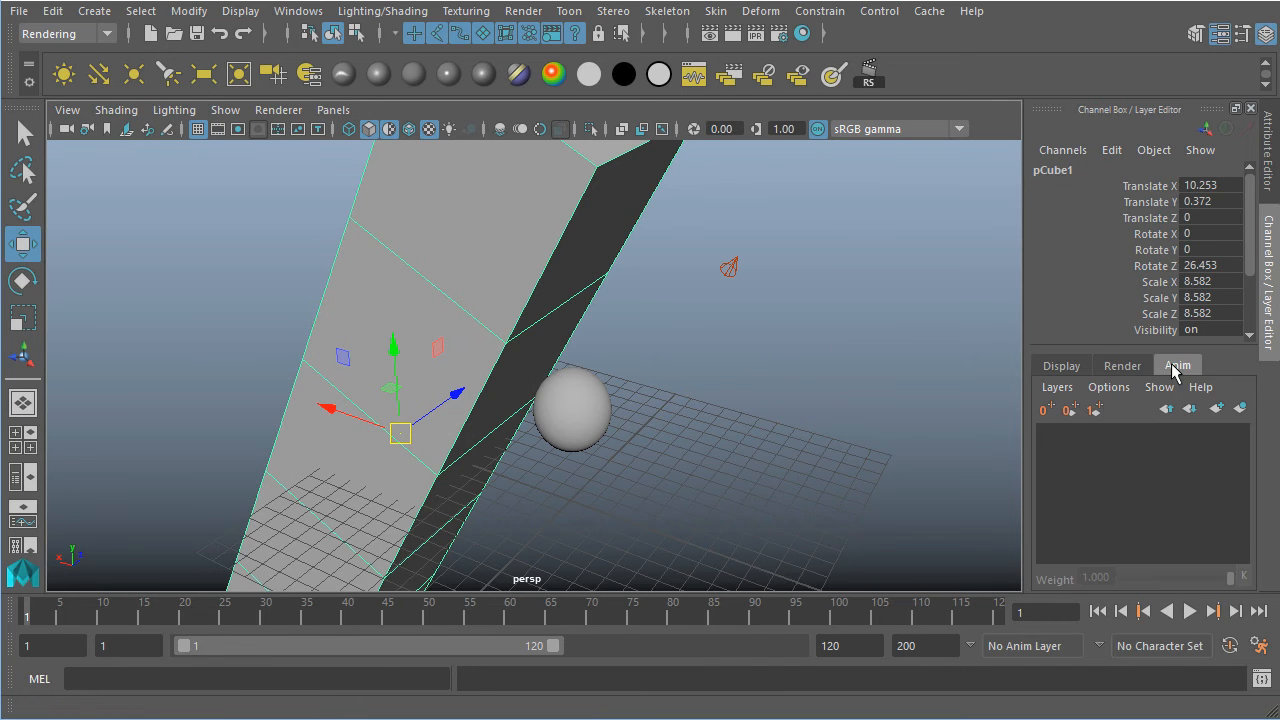
pyautogui.click(1135, 372)
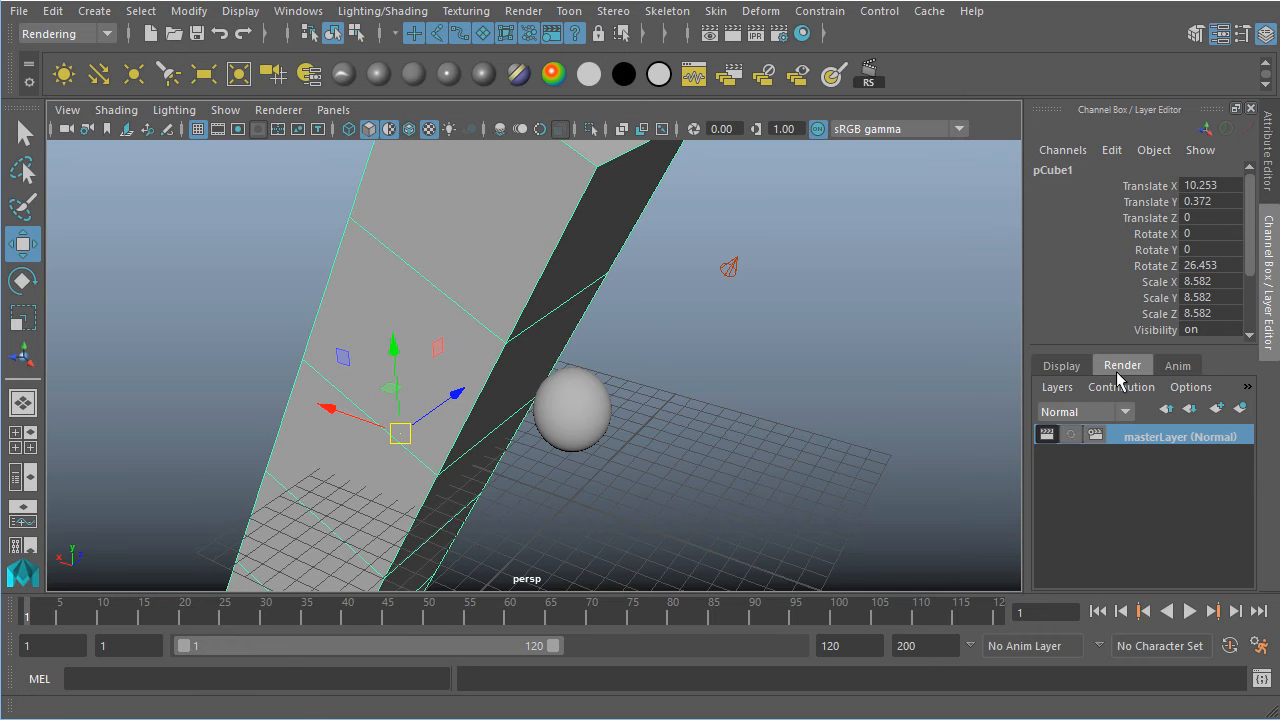
pyautogui.keyDown('alt'); pyautogui.moveTo(814, 374); pyautogui.dragTo(735, 325); pyautogui.keyUp('alt')
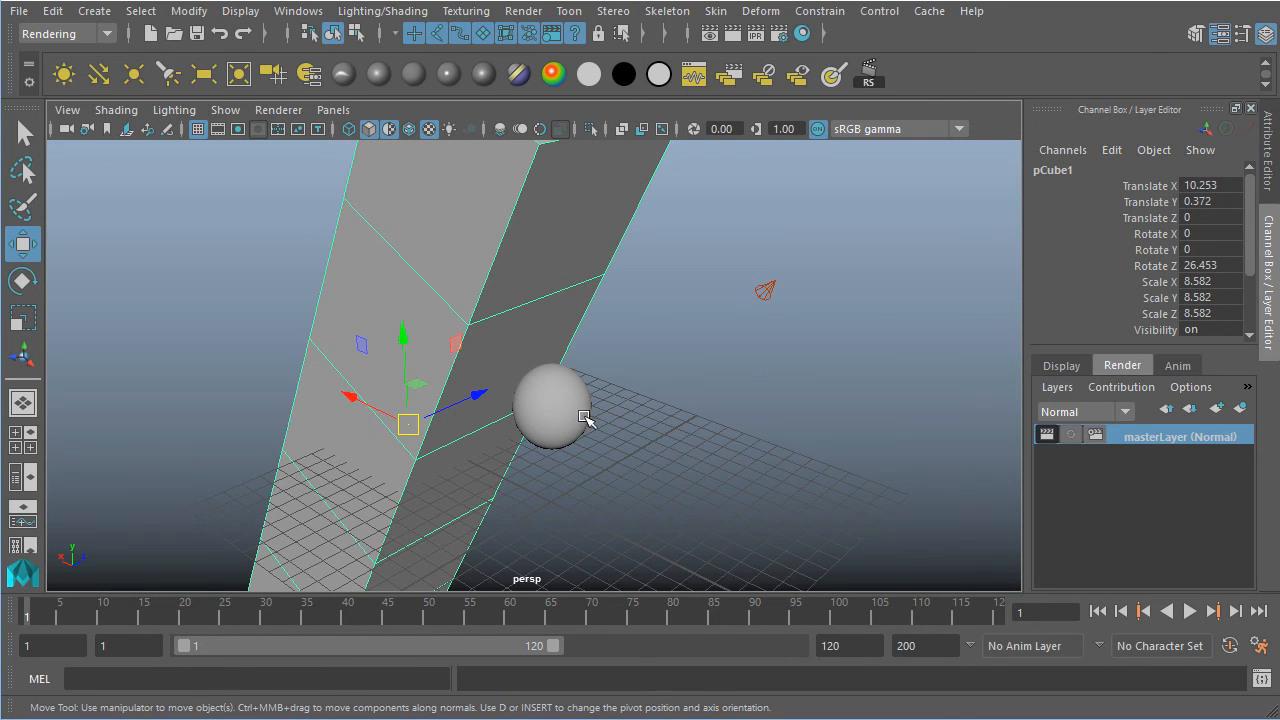
pyautogui.keyDown('alt'); pyautogui.moveTo(641, 416); pyautogui.dragTo(703, 431); pyautogui.keyUp('alt')
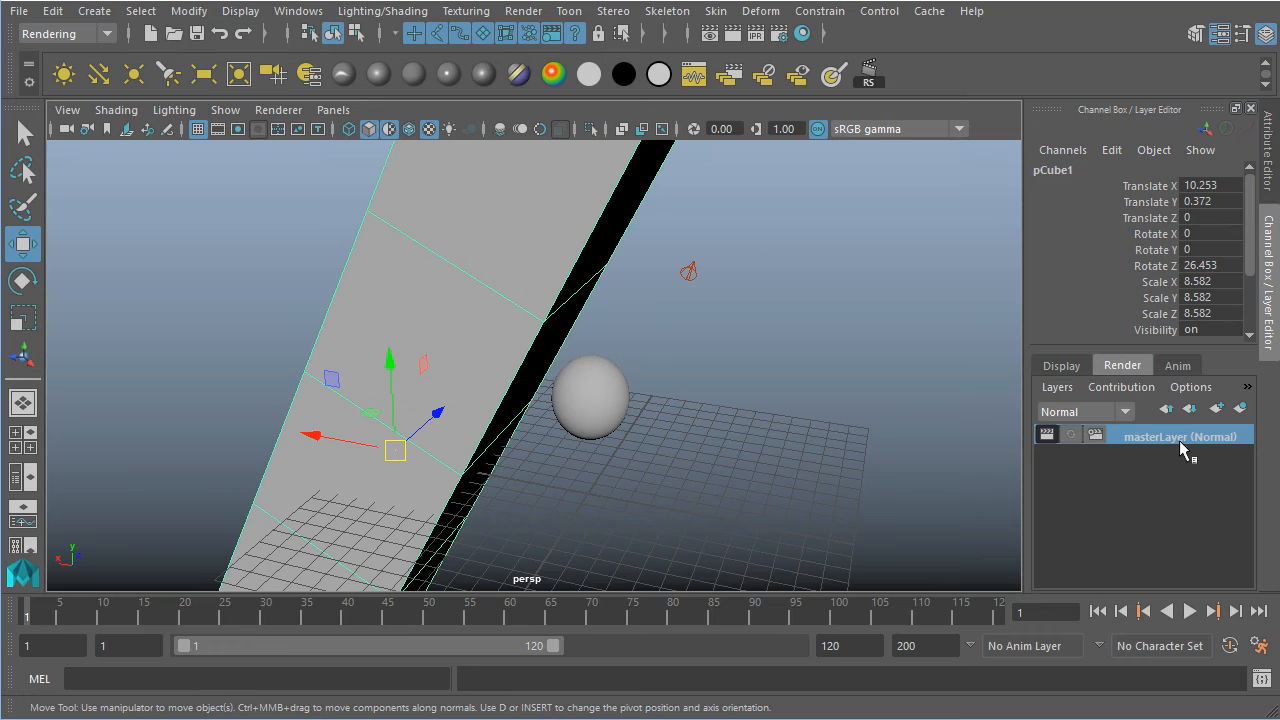
# Examine the animation layer controls, and return to the render layer list.
pyautogui.click(1176, 366)
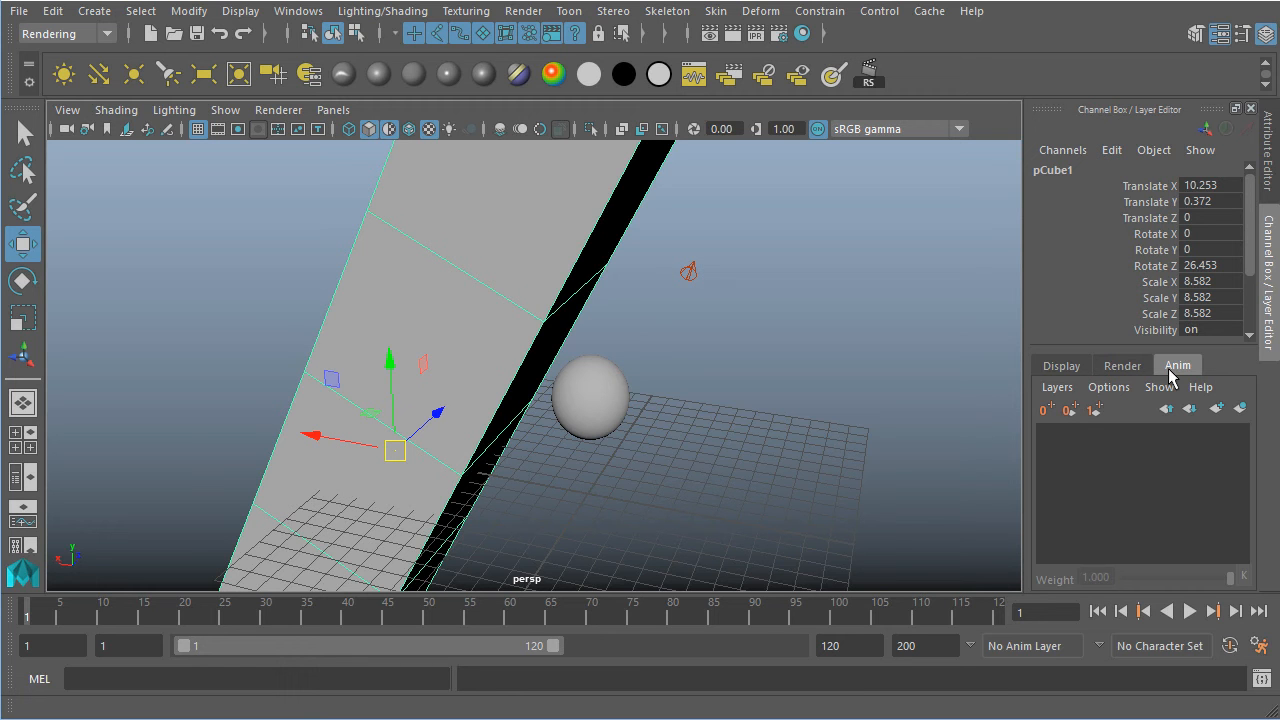
pyautogui.keyDown('alt'); pyautogui.moveTo(803, 346); pyautogui.dragTo(772, 348); pyautogui.keyUp('alt')
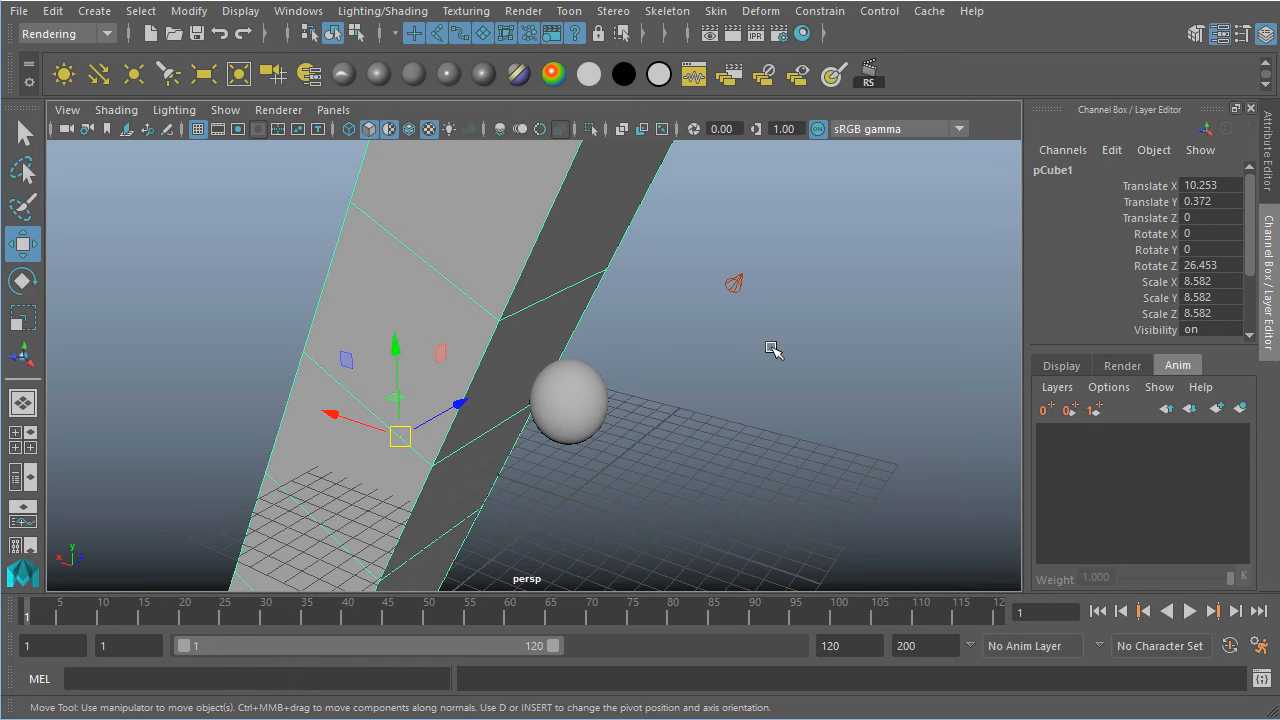
pyautogui.keyDown('alt'); pyautogui.moveTo(772, 348); pyautogui.dragTo(661, 371); pyautogui.keyUp('alt')
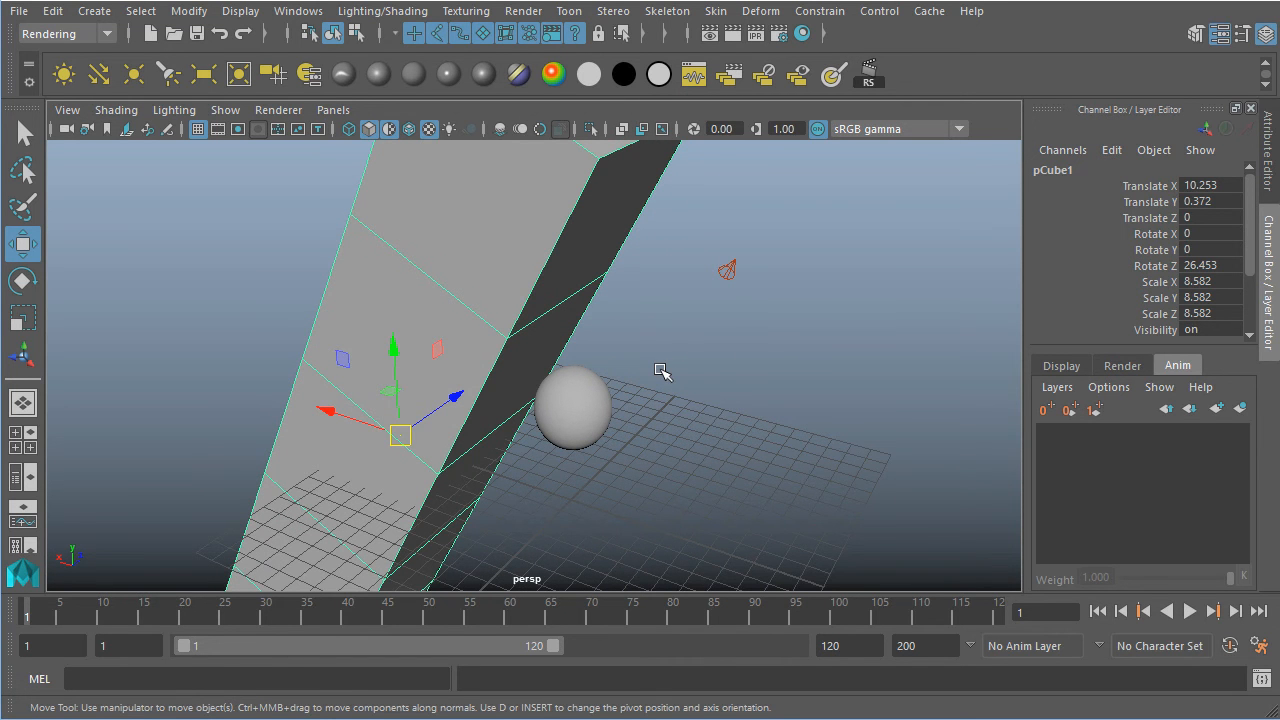
pyautogui.keyDown('alt'); pyautogui.moveTo(717, 426); pyautogui.dragTo(779, 374, button='middle'); pyautogui.keyUp('alt')
pyautogui.press('alt')
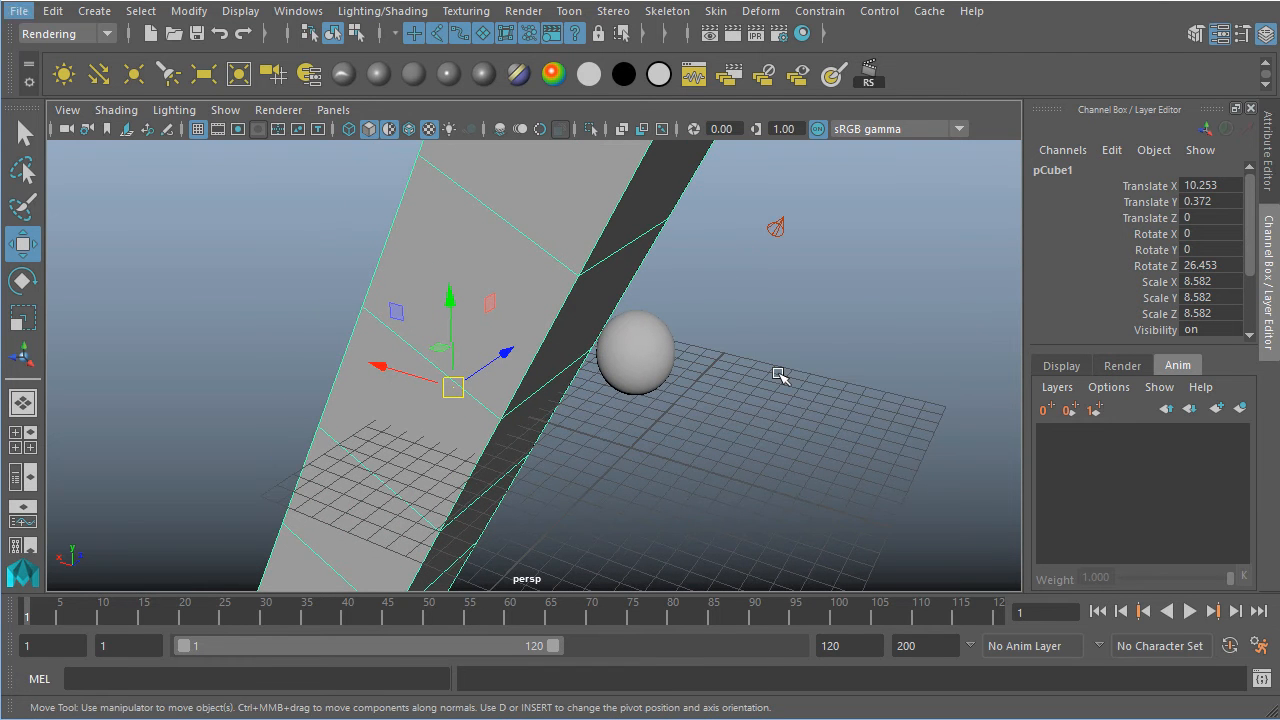
pyautogui.click(1145, 367)
pyautogui.click(1160, 370)
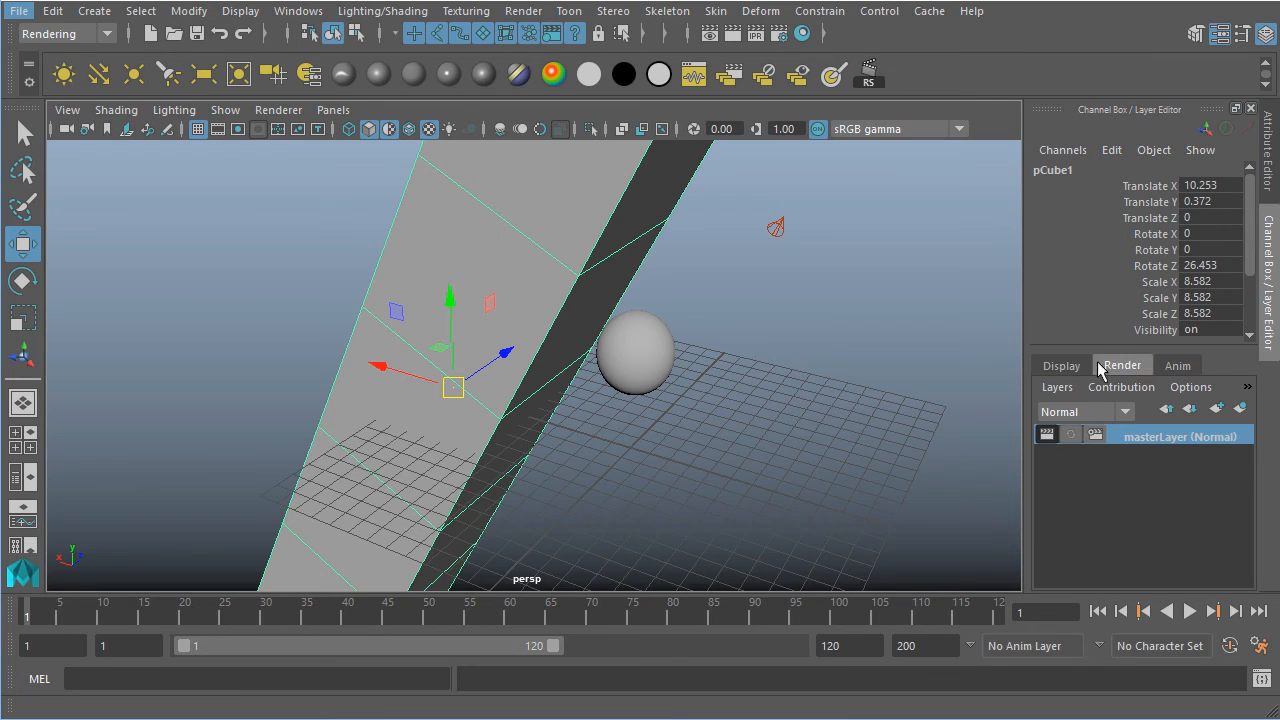
# Return to the display layers and toggle layer1's visibility off and on.
pyautogui.click(1052, 362)
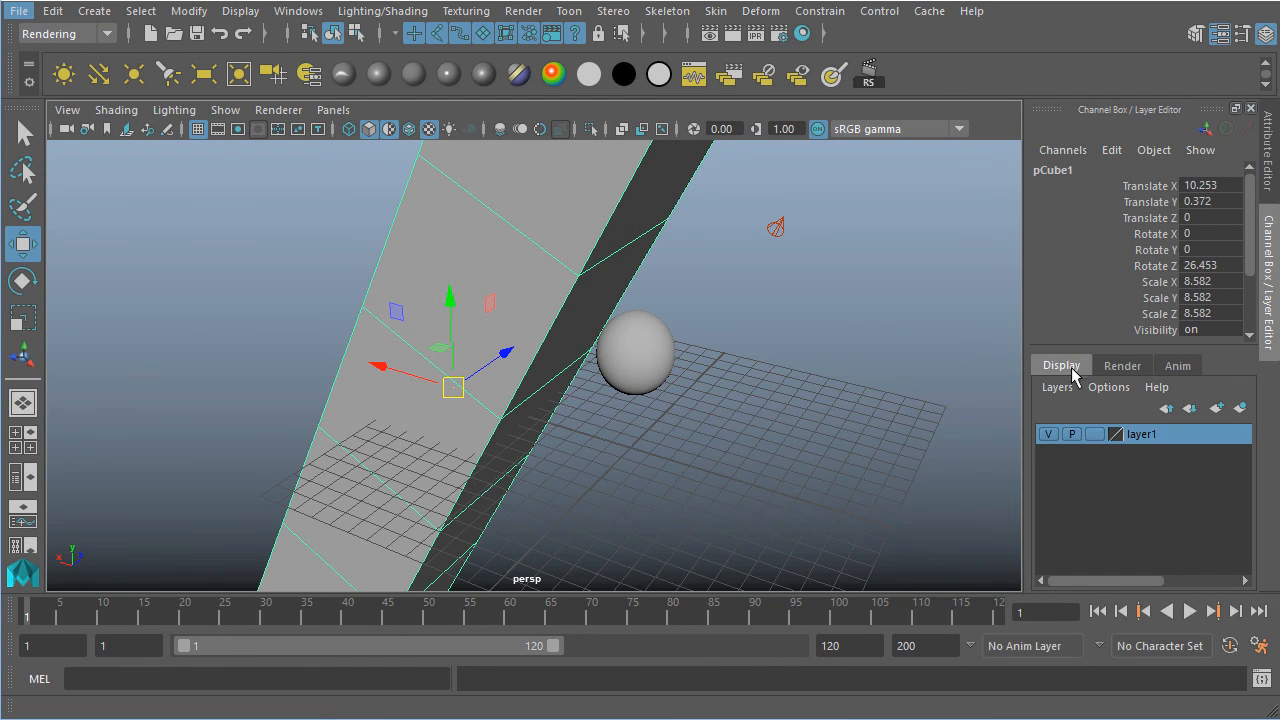
pyautogui.click(1047, 437)
pyautogui.click(1047, 437)
# Toggle playback and scrub the timeline to view the sphere at frames 10, 20 and 25.
pyautogui.hotkey('alt', 'v')
pyautogui.moveTo(195, 622); pyautogui.dragTo(60, 618)
pyautogui.click(102, 619)
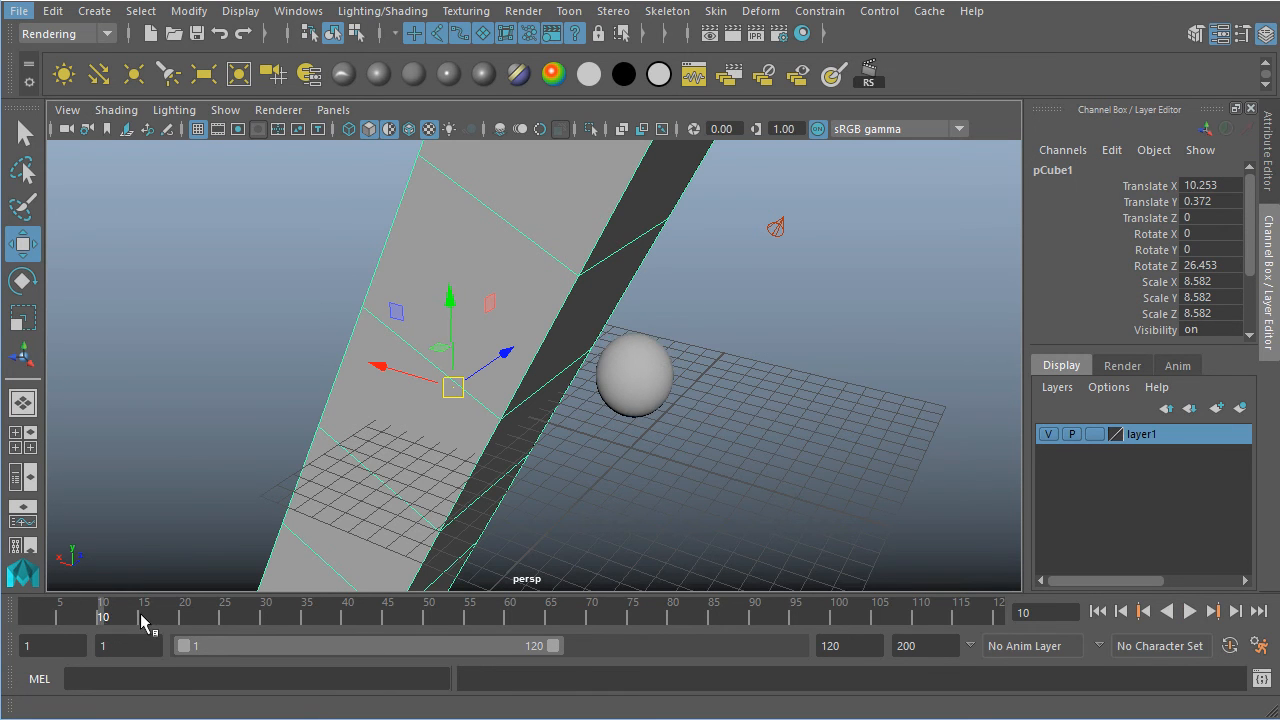
pyautogui.click(142, 621)
pyautogui.click(184, 620)
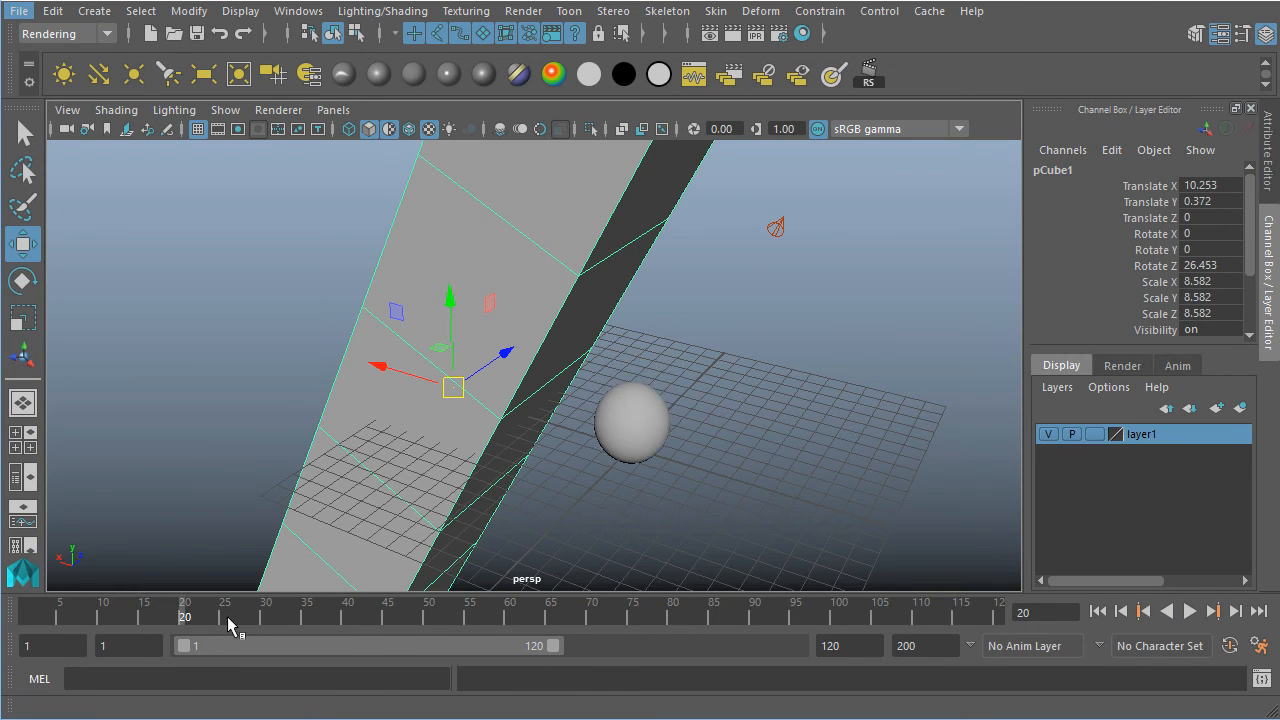
pyautogui.click(229, 623)
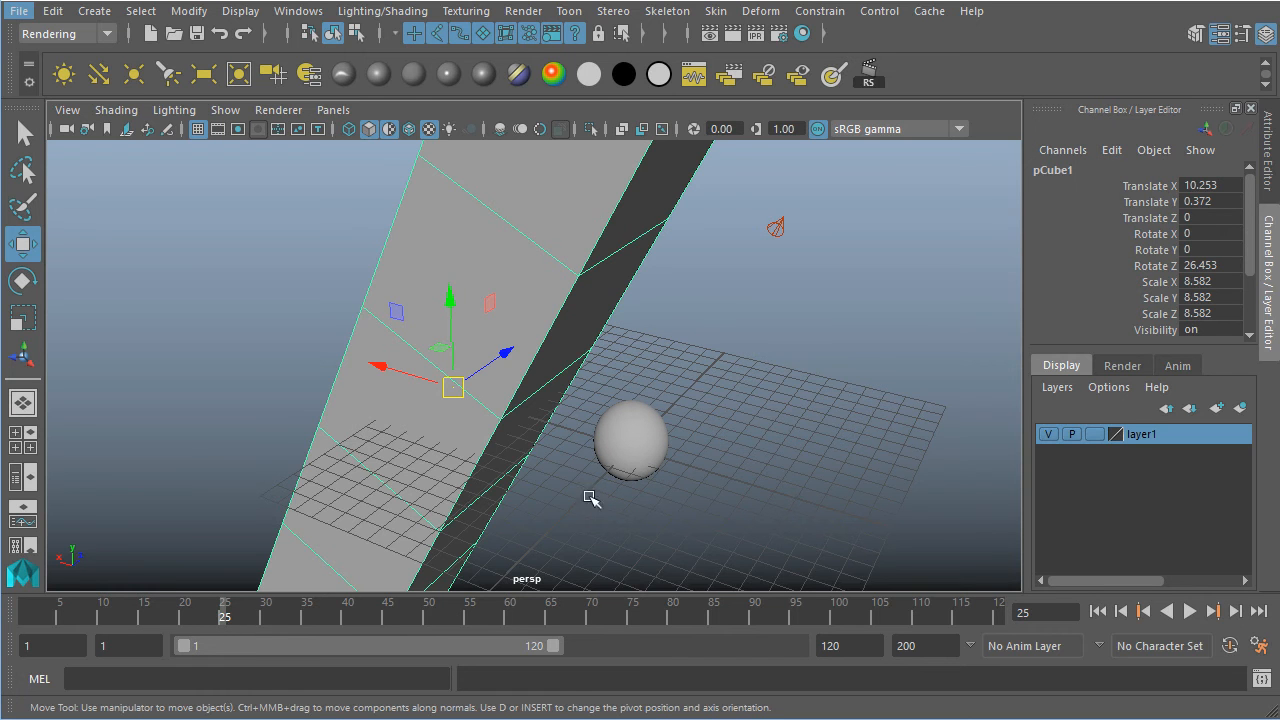
# Select the sphere and shift its keys in the frame 1–31 range about 60 frames forward on the timeline.
pyautogui.click(640, 445)
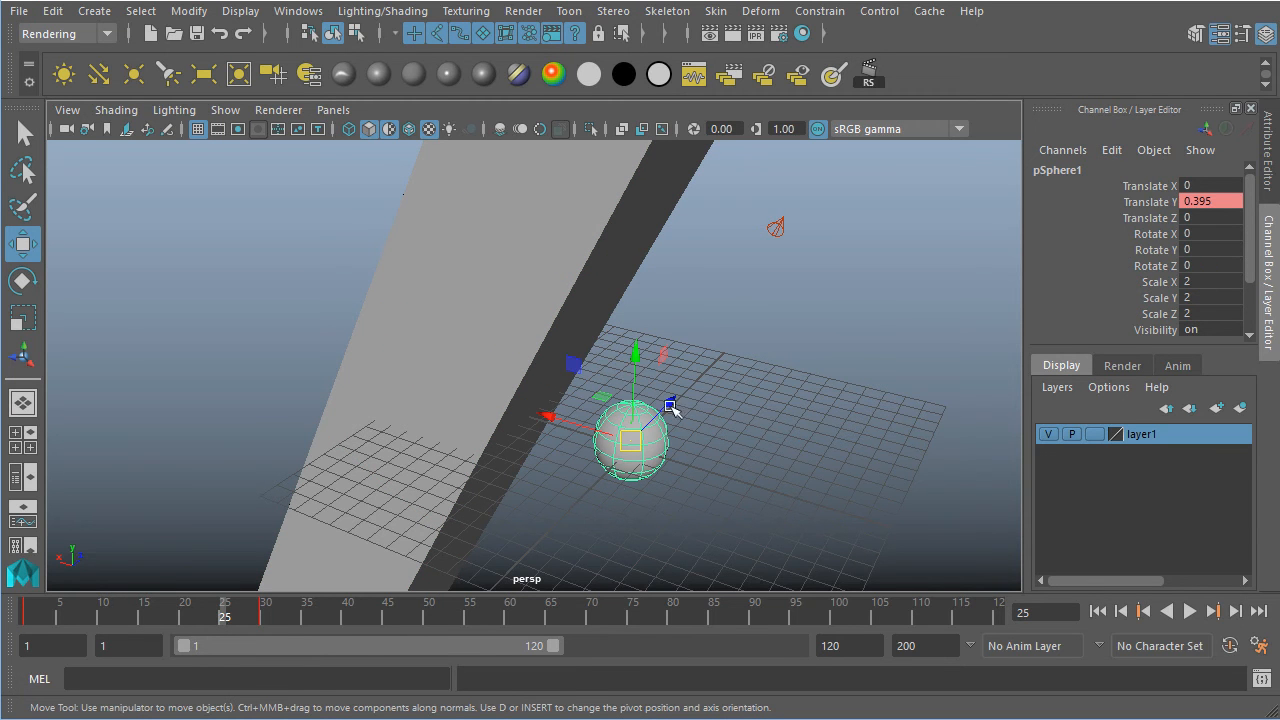
pyautogui.moveTo(57, 616); pyautogui.dragTo(264, 616)
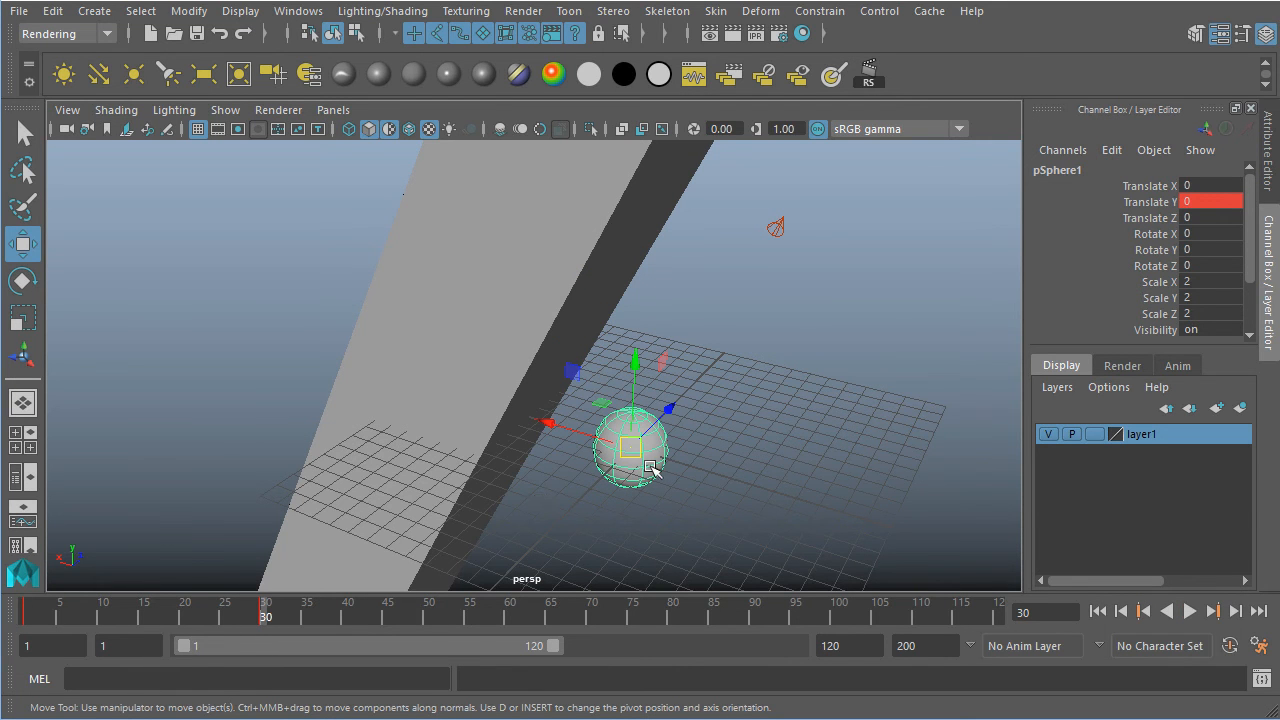
pyautogui.click(27, 617)
pyautogui.keyDown('shift'); pyautogui.moveTo(27, 617); pyautogui.dragTo(272, 612); pyautogui.keyUp('shift')
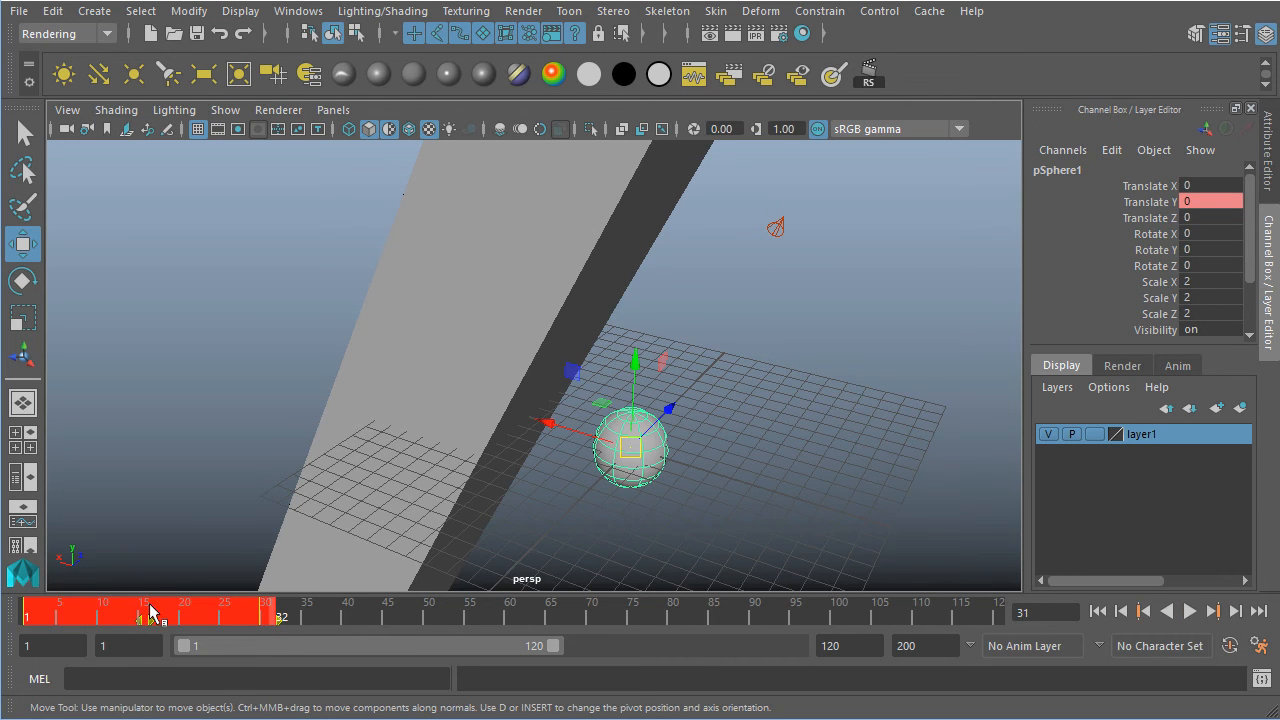
pyautogui.moveTo(153, 612); pyautogui.dragTo(646, 617)
pyautogui.click(41, 608)
pyautogui.moveTo(34, 615); pyautogui.dragTo(292, 611)
pyautogui.moveTo(501, 628); pyautogui.dragTo(745, 637)
# Delete the sphere's key in the frame 81–96 range and scrub back to frame 80.
pyautogui.keyDown('shift'); pyautogui.moveTo(672, 615); pyautogui.dragTo(805, 620); pyautogui.keyUp('shift')
pyautogui.rightClick(773, 612)
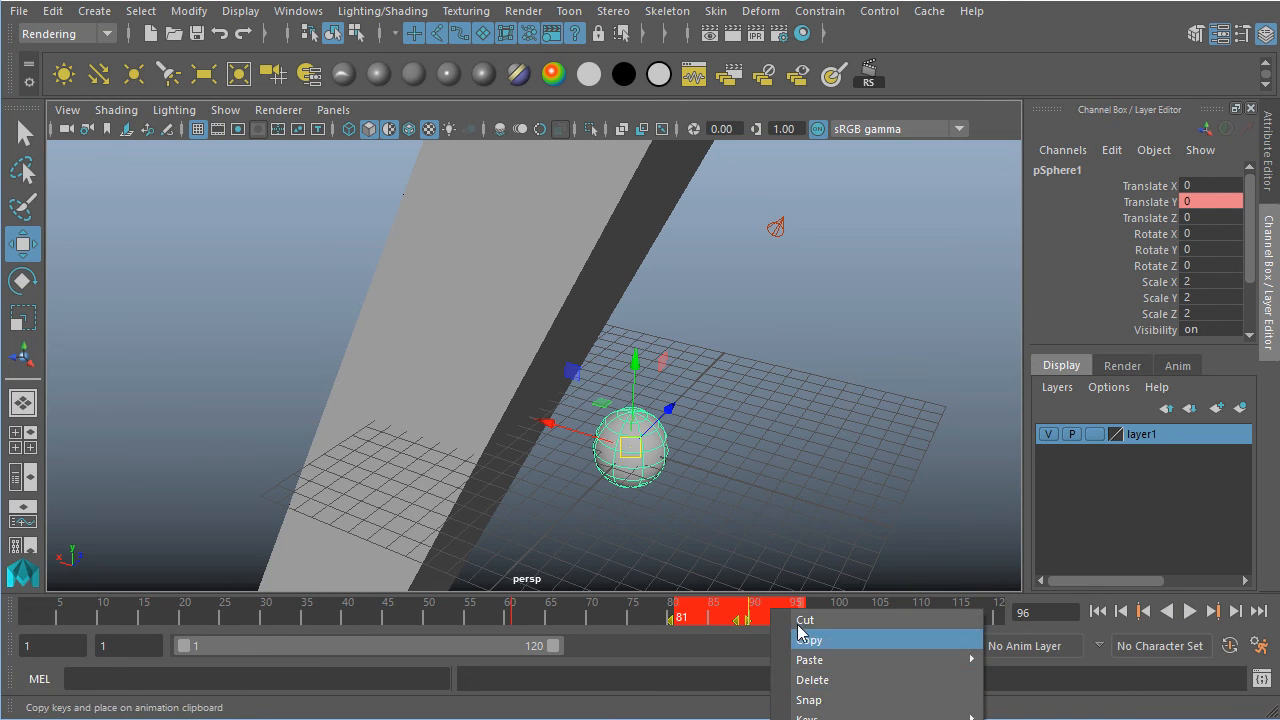
pyautogui.click(835, 681)
pyautogui.click(770, 616)
pyautogui.moveTo(752, 621); pyautogui.dragTo(673, 621)
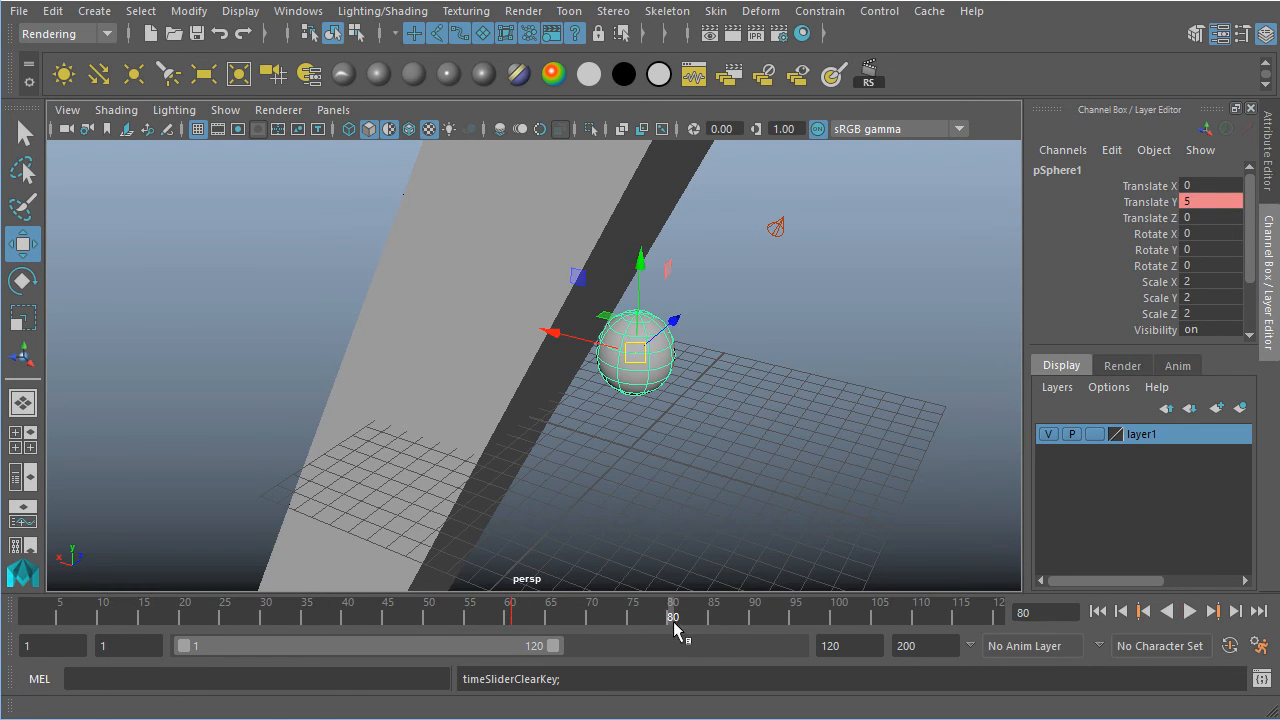
# Scrub from frame 80 to frame 120 and toggle playback to check the sphere's motion.
pyautogui.keyDown('alt'); pyautogui.moveTo(663, 502); pyautogui.dragTo(680, 469); pyautogui.keyUp('alt')
pyautogui.moveTo(672, 618); pyautogui.dragTo(1008, 620)
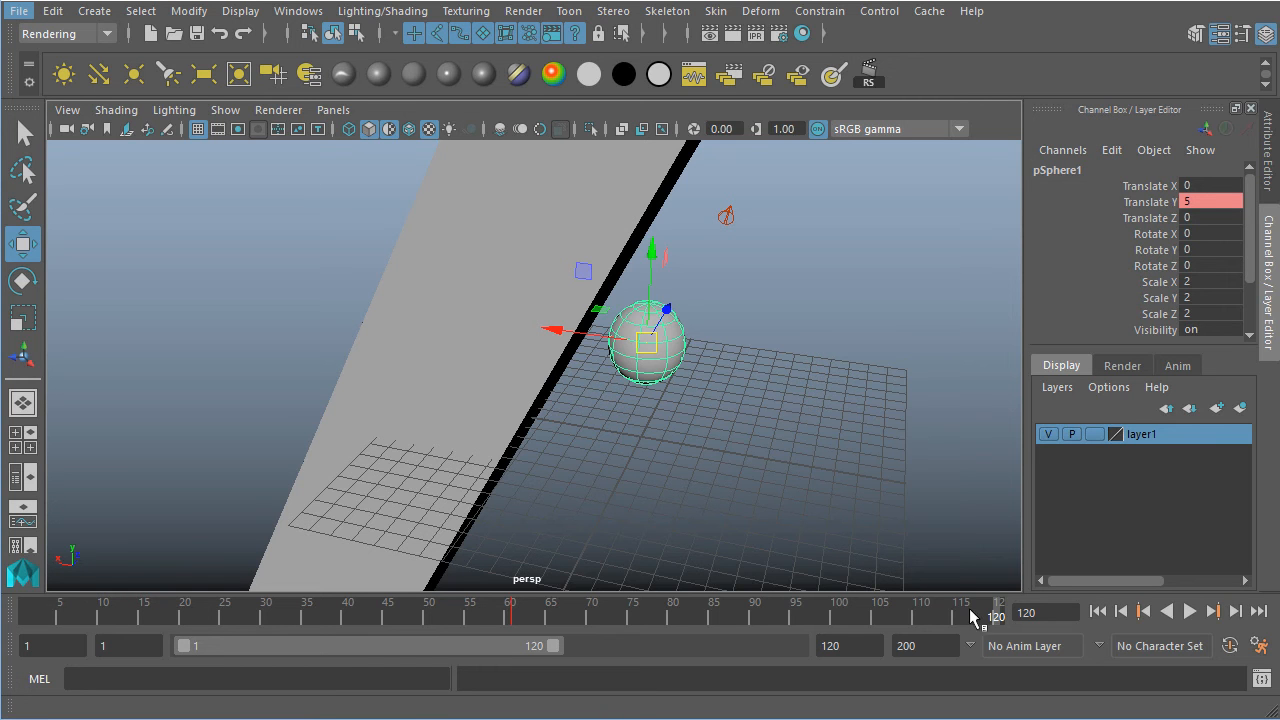
pyautogui.hotkey('alt', 'v')
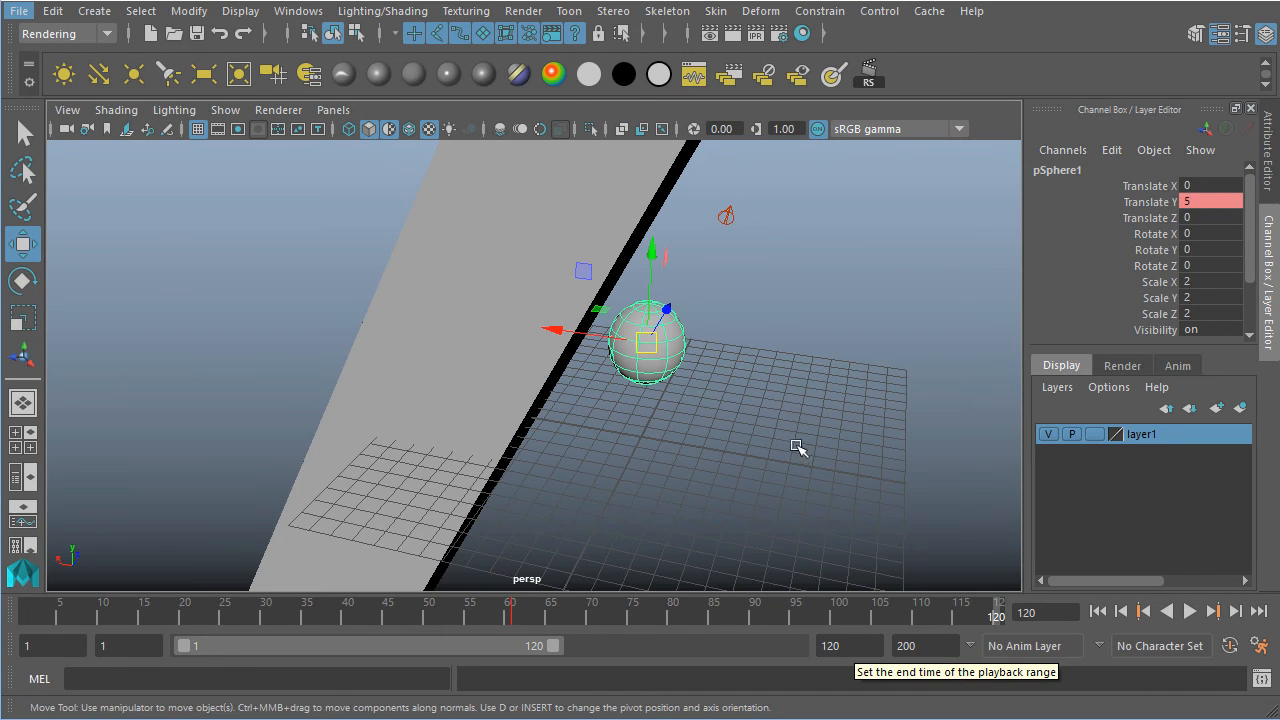
# Set the end time of the animation to frame 500.
pyautogui.doubleClick(935, 645)
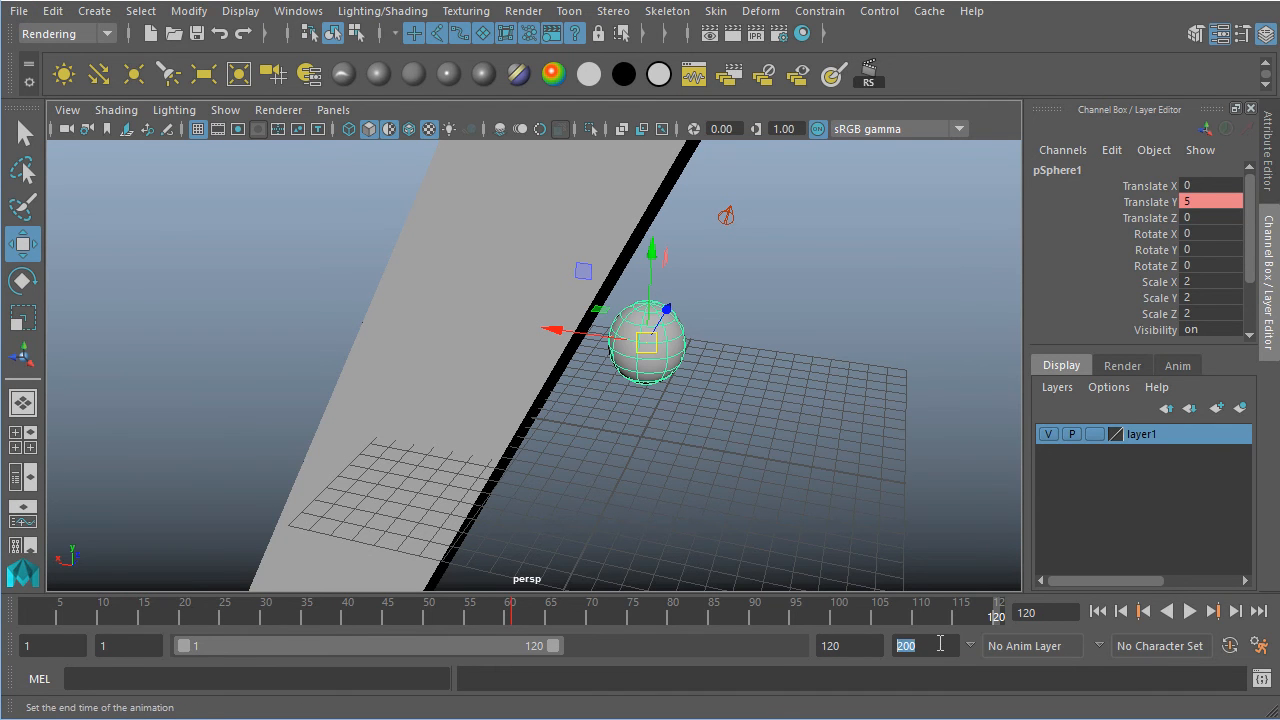
pyautogui.write('500')
pyautogui.press('Return')
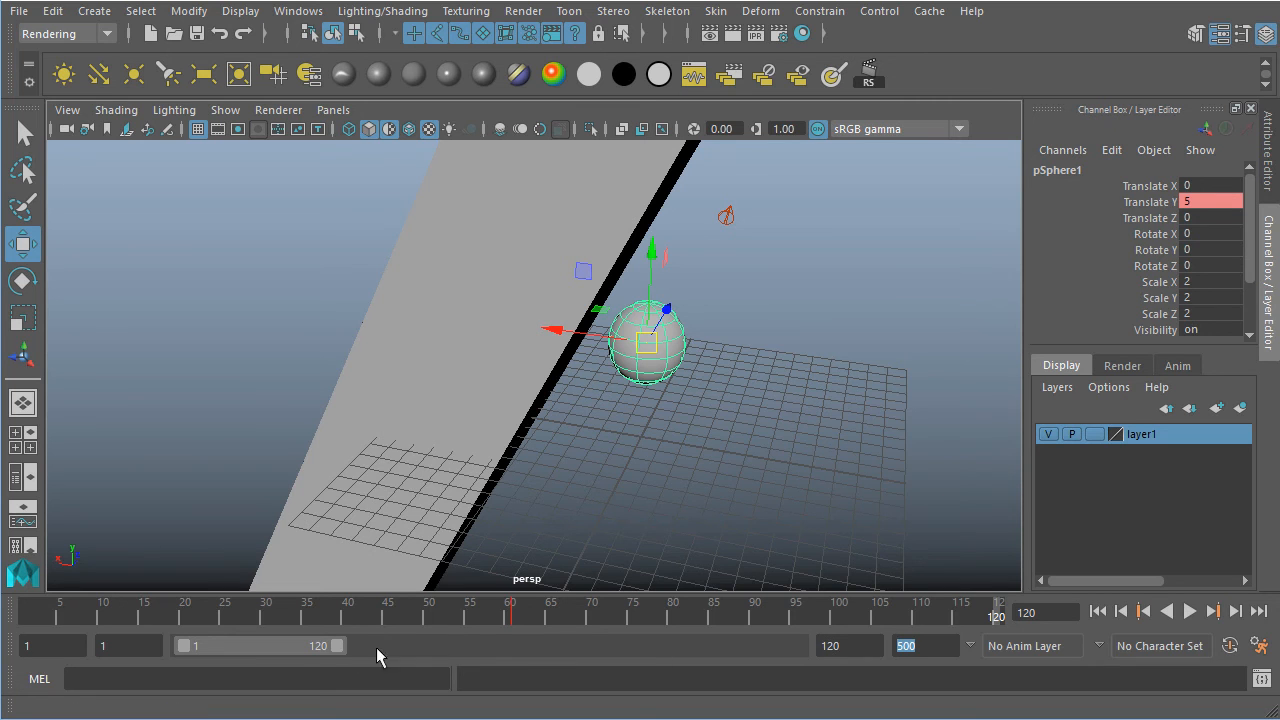
# Shorten the playback range to frames 1–30, preview it, and slide the range along to frames 49–78.
pyautogui.moveTo(336, 650); pyautogui.dragTo(220, 654)
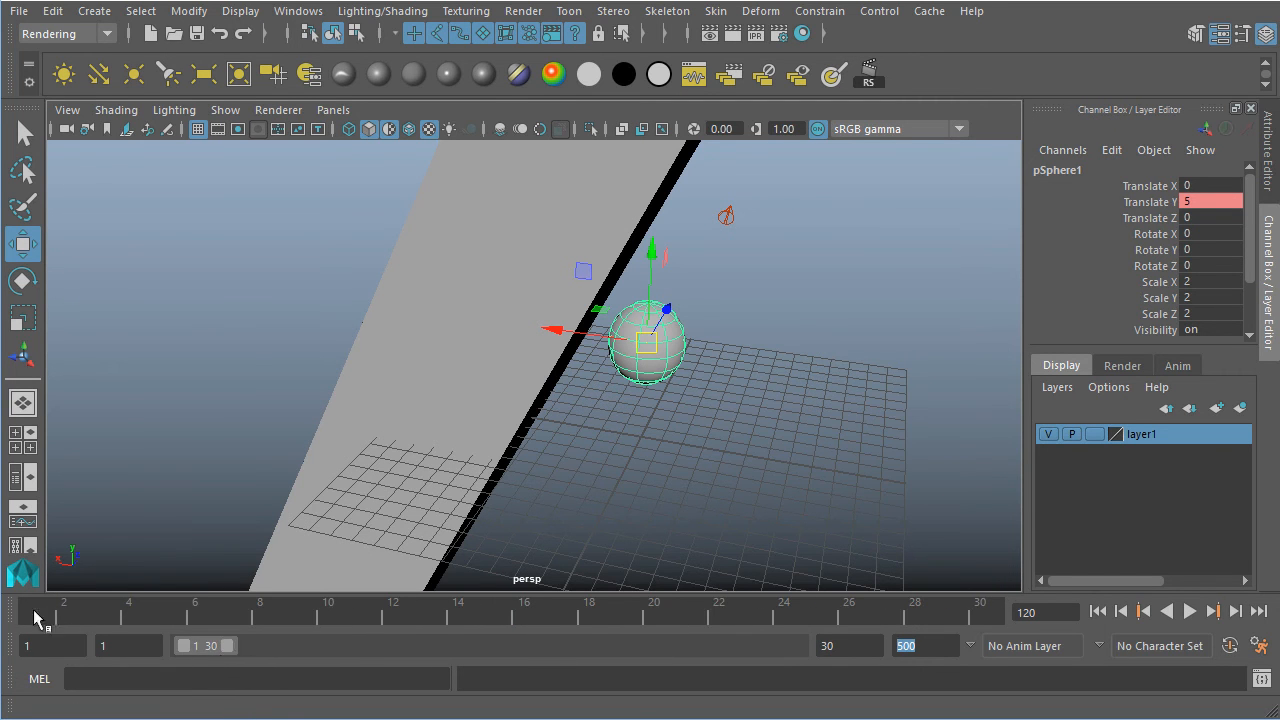
pyautogui.moveTo(34, 623); pyautogui.dragTo(225, 621)
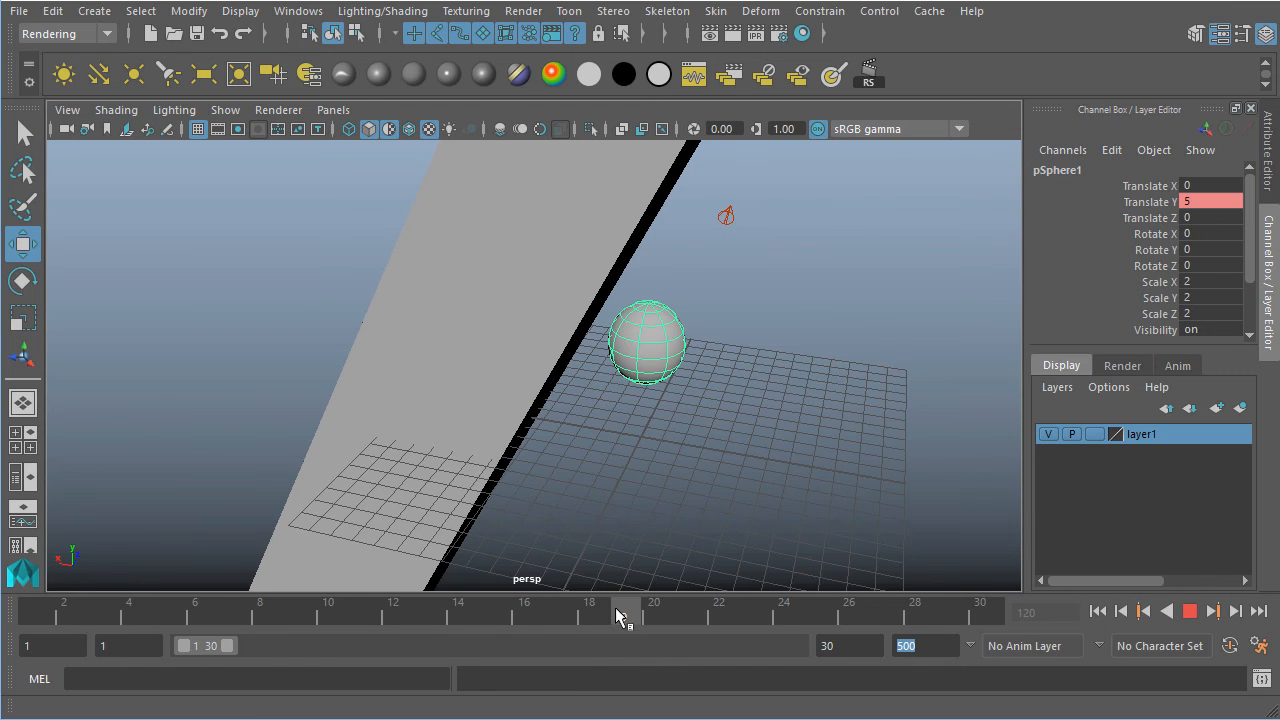
pyautogui.moveTo(615, 607); pyautogui.dragTo(617, 607)
pyautogui.moveTo(207, 646); pyautogui.dragTo(244, 653)
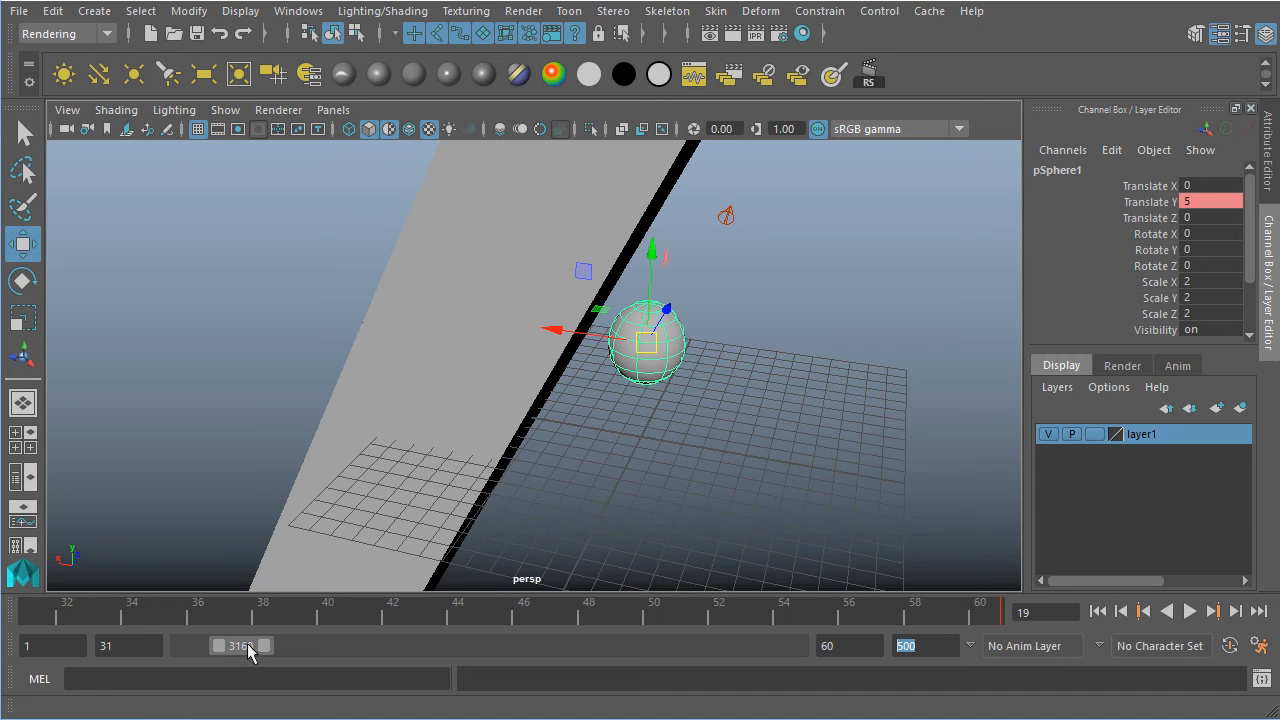
pyautogui.moveTo(248, 652); pyautogui.dragTo(271, 656)
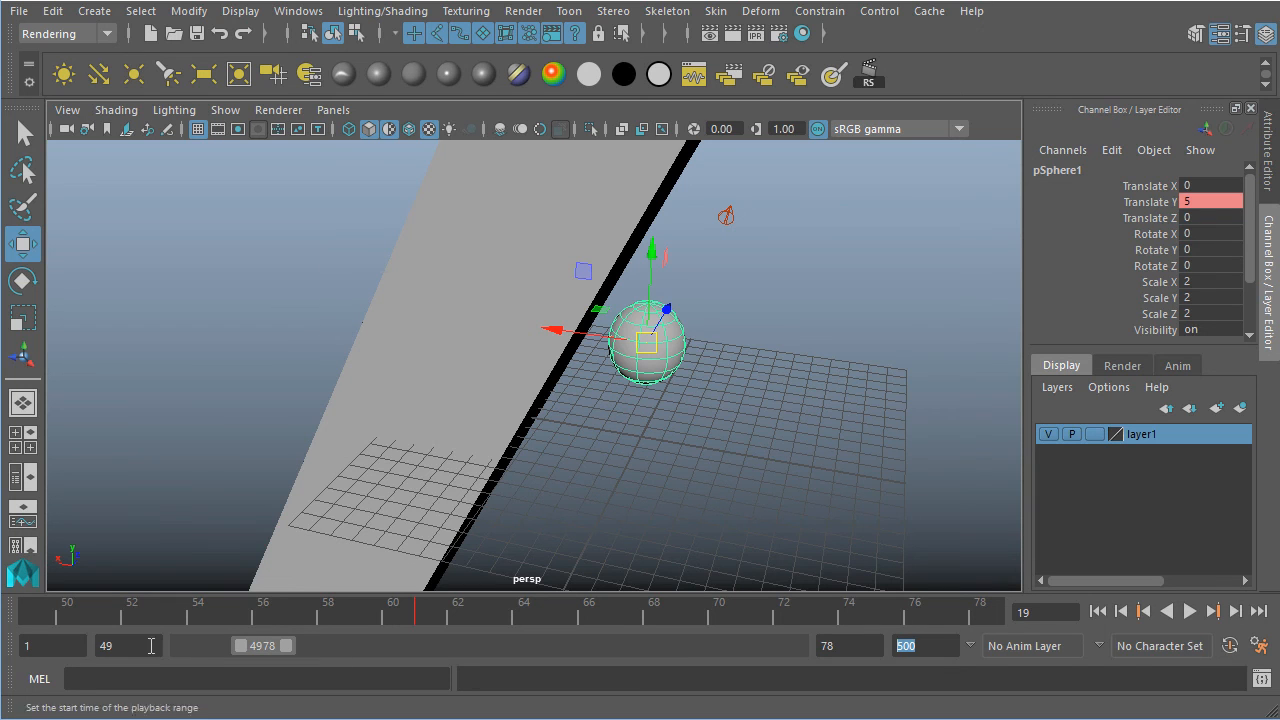
# Set the playback range to start at frame 1 and end at frame 120.
pyautogui.doubleClick(45, 650)
pyautogui.write('1')
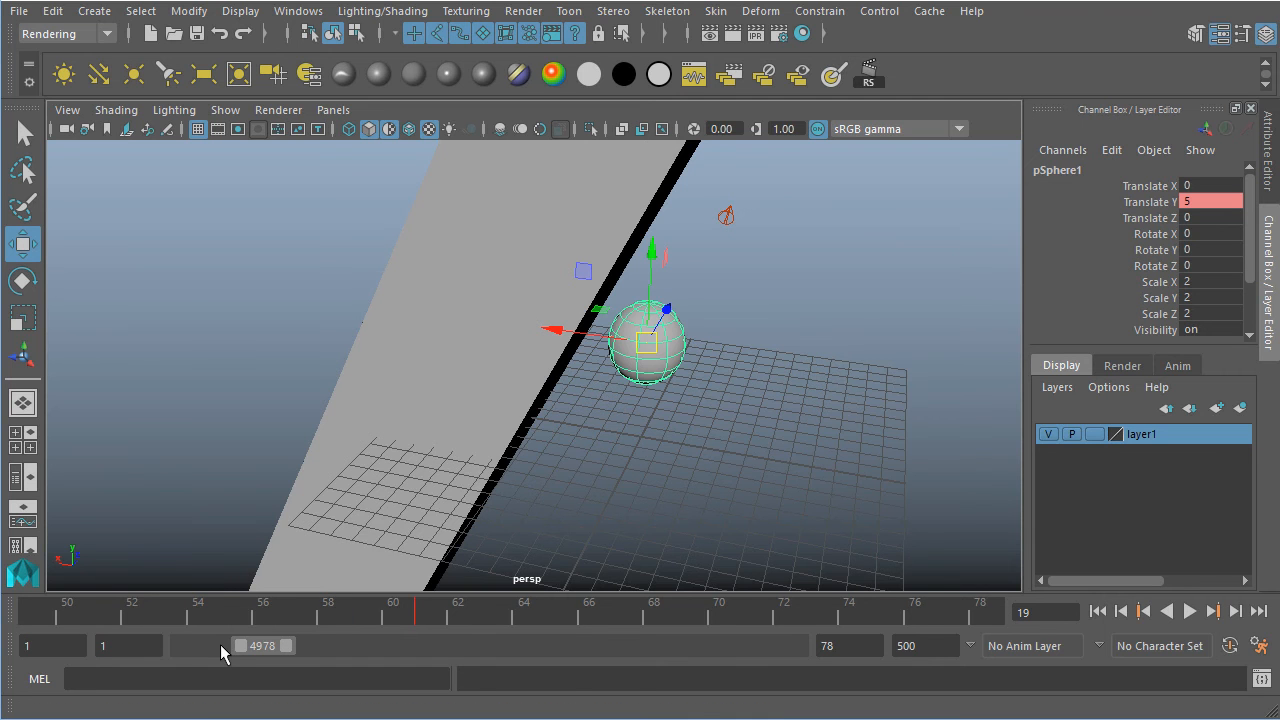
pyautogui.press('Tab')
pyautogui.write('120')
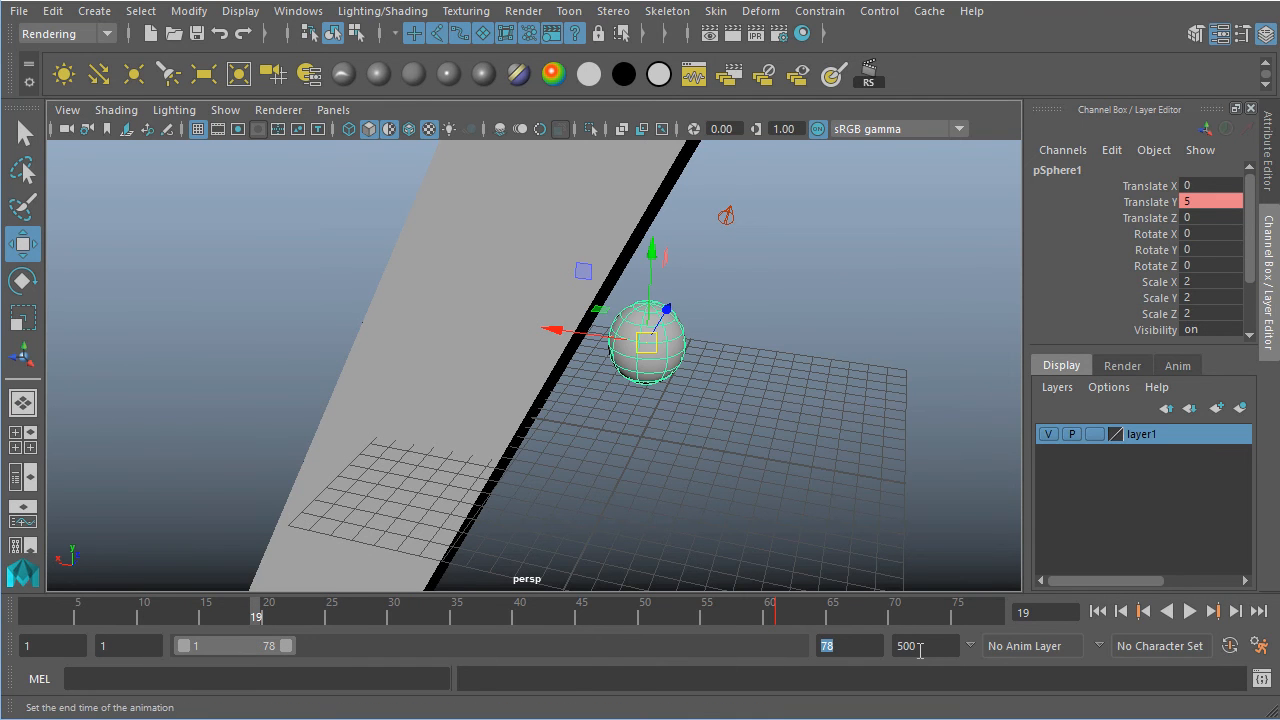
pyautogui.press('Return')
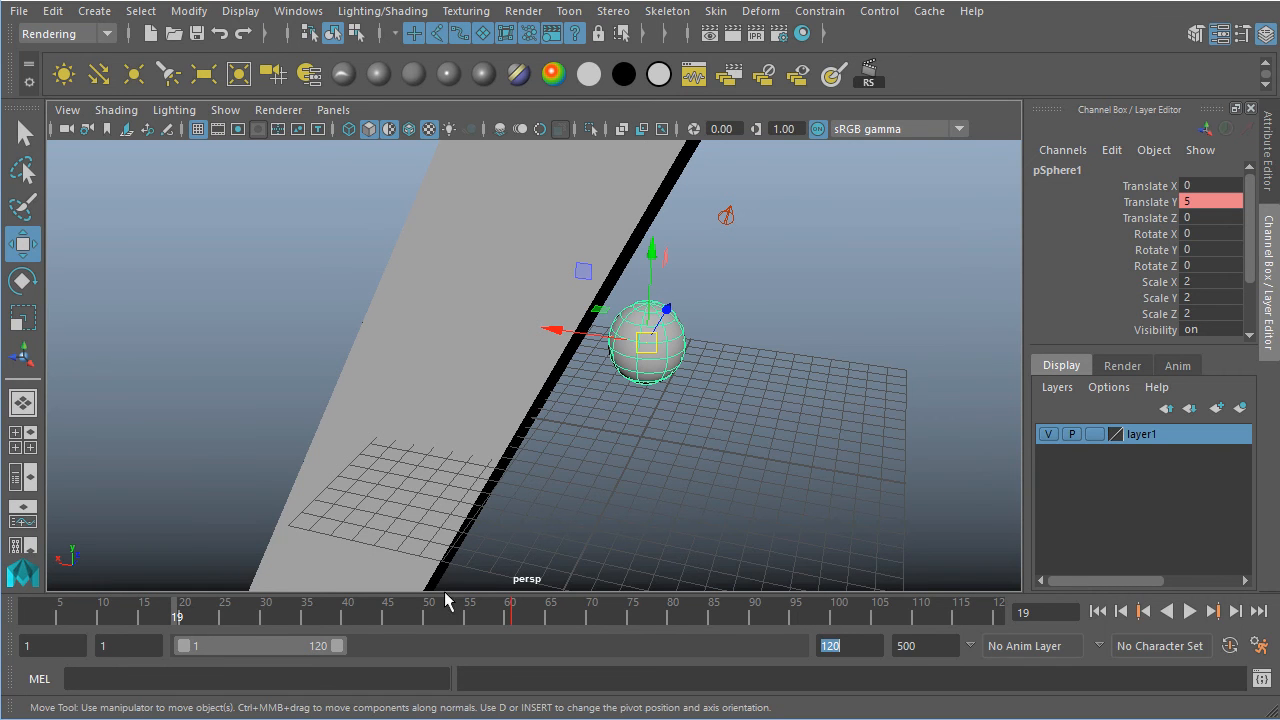
pyautogui.press('Tab')
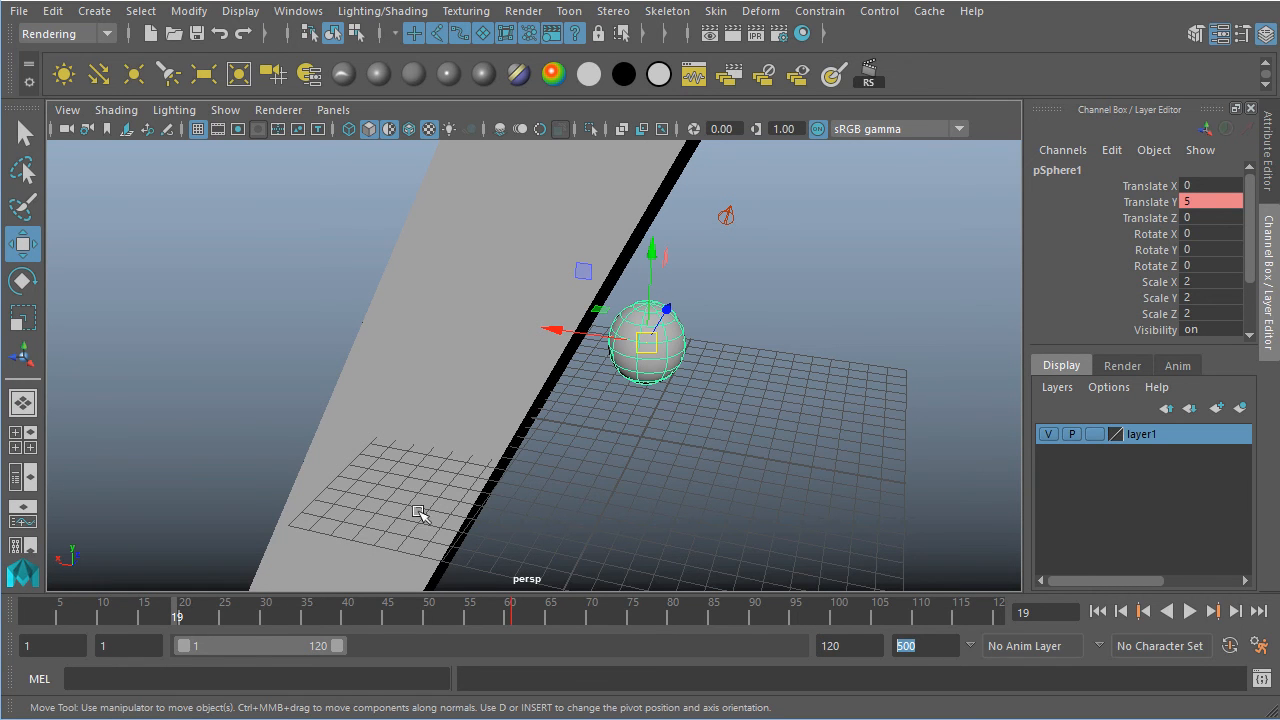
# Extend the playback range to frames 1–500, and jump to its first and last frames.
pyautogui.moveTo(250, 646); pyautogui.dragTo(812, 655)
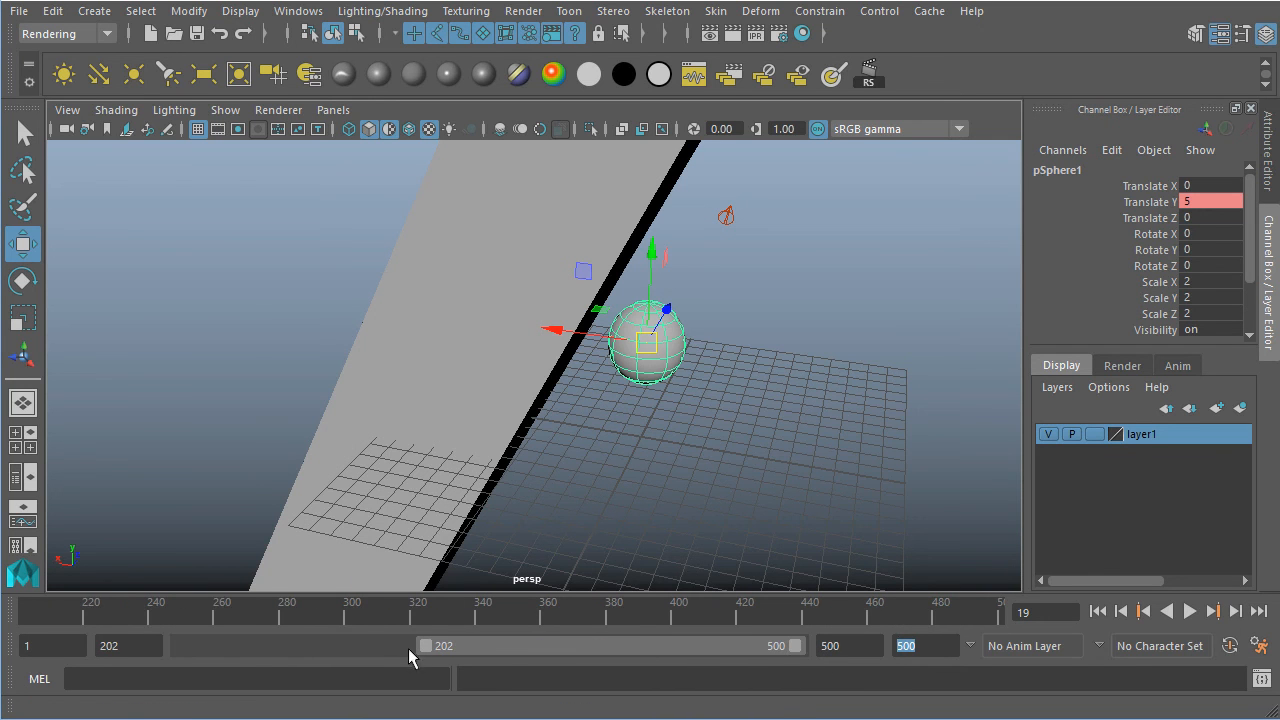
pyautogui.moveTo(413, 645); pyautogui.dragTo(137, 652)
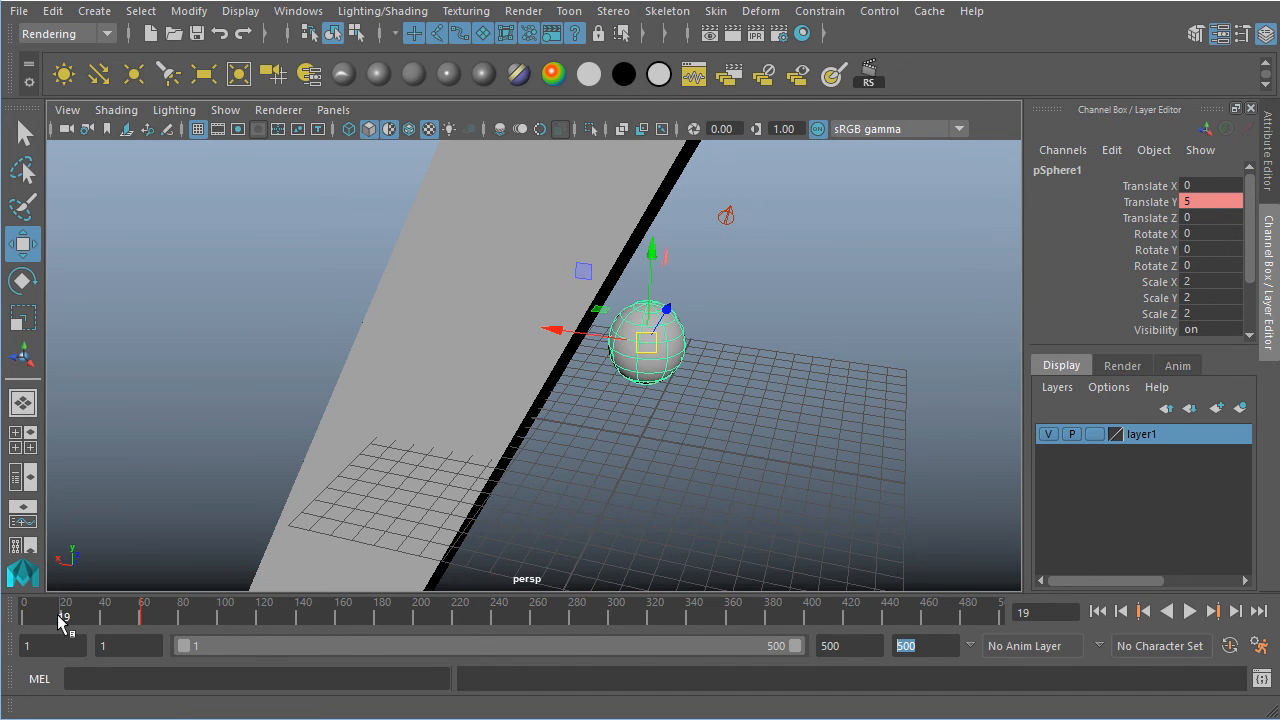
pyautogui.press('alt')
pyautogui.press('alt')
pyautogui.click(1098, 612)
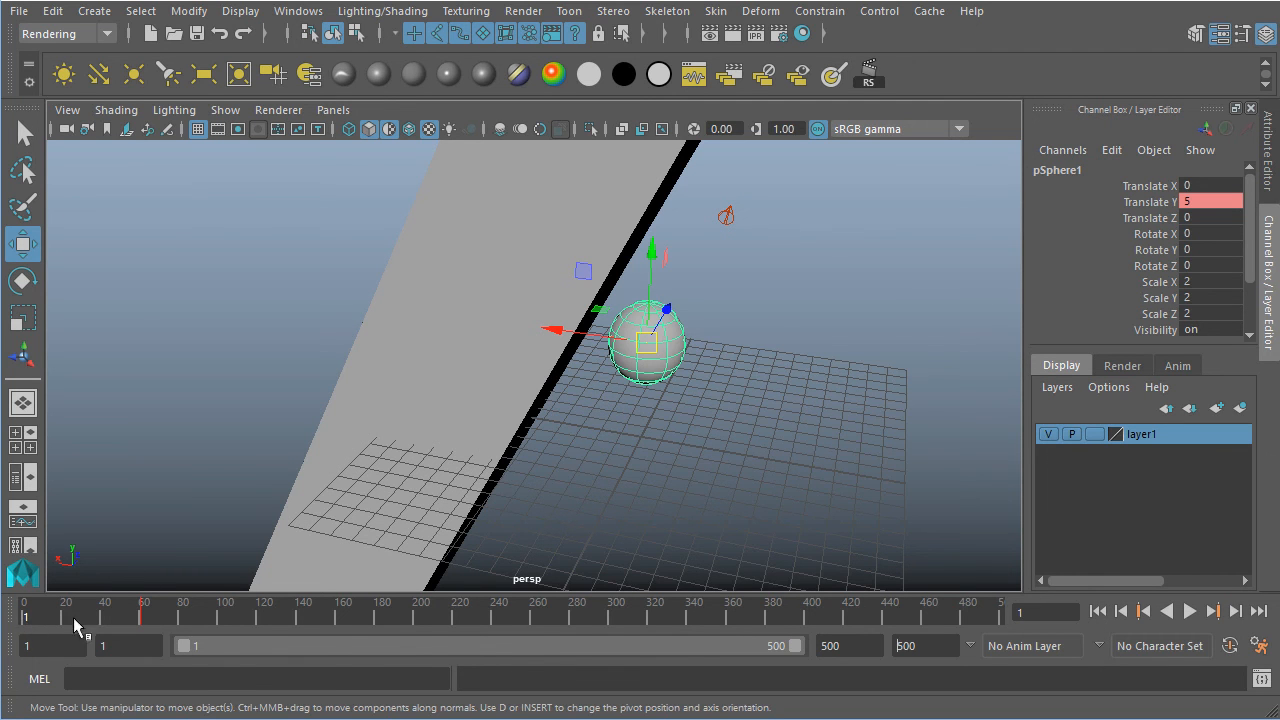
pyautogui.click(1259, 611)
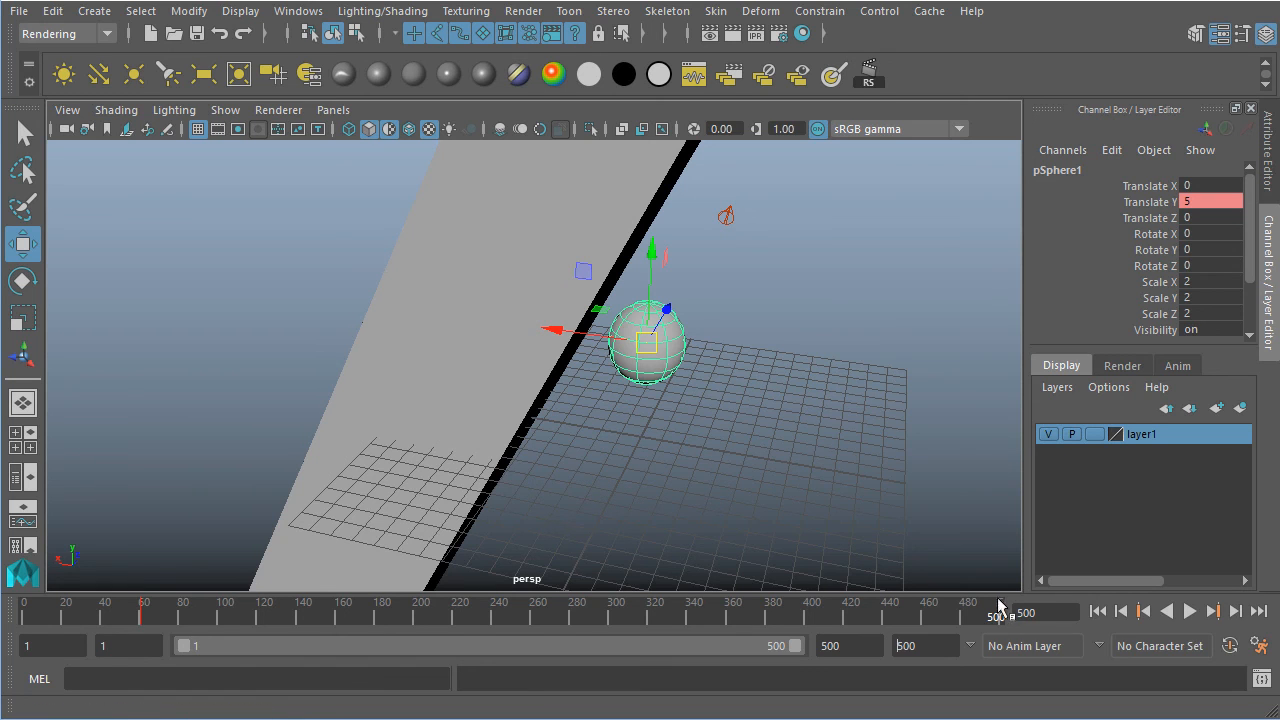
# Step the current time backward one frame at a time near the end of the playback range.
pyautogui.click(1121, 613)
pyautogui.click(1121, 613)
pyautogui.click(1124, 616)
pyautogui.click(1124, 616)
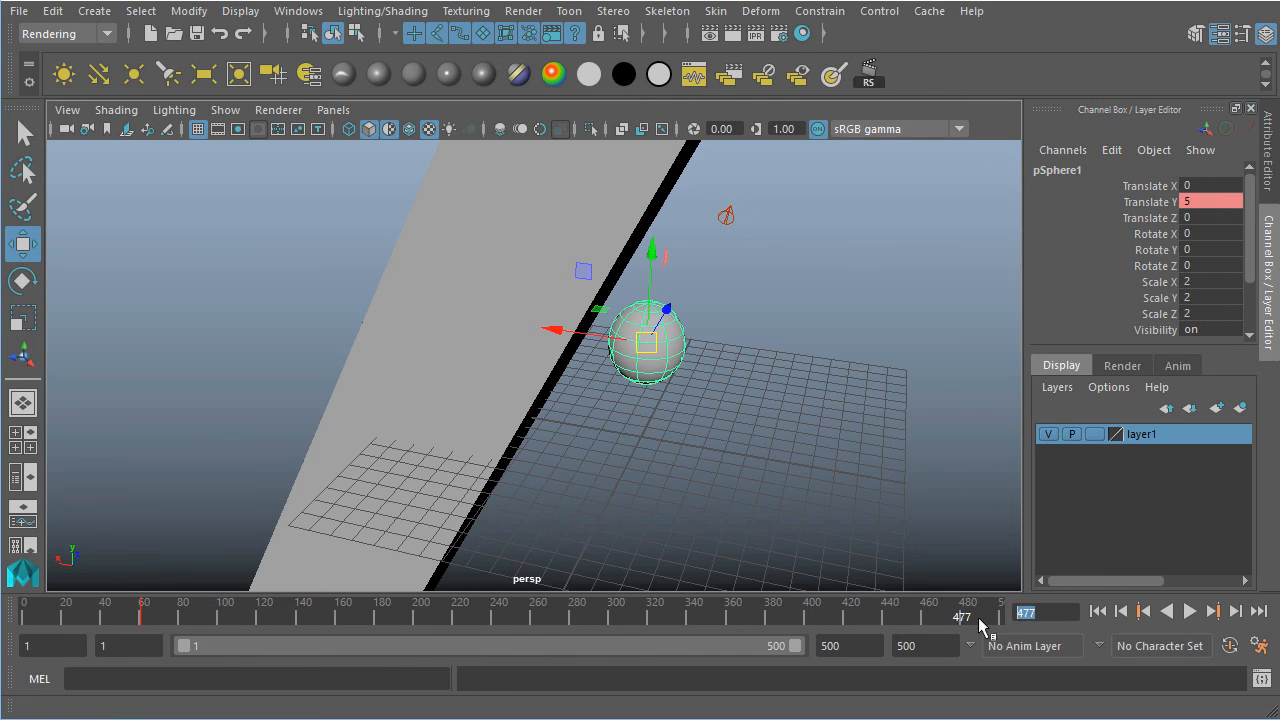
pyautogui.press('Return')
pyautogui.click(1124, 612)
pyautogui.click(1124, 612)
pyautogui.click(1124, 612)
pyautogui.click(1124, 612)
pyautogui.click(1124, 612)
# Advance the current time frame by frame, finishing at frame 125.
pyautogui.click(1235, 611)
pyautogui.click(1235, 611)
pyautogui.click(1235, 611)
pyautogui.click(1235, 611)
pyautogui.click(1235, 611)
pyautogui.click(1235, 611)
pyautogui.click(1235, 611)
pyautogui.click(1235, 611)
pyautogui.click(1235, 611)
pyautogui.click(1235, 611)
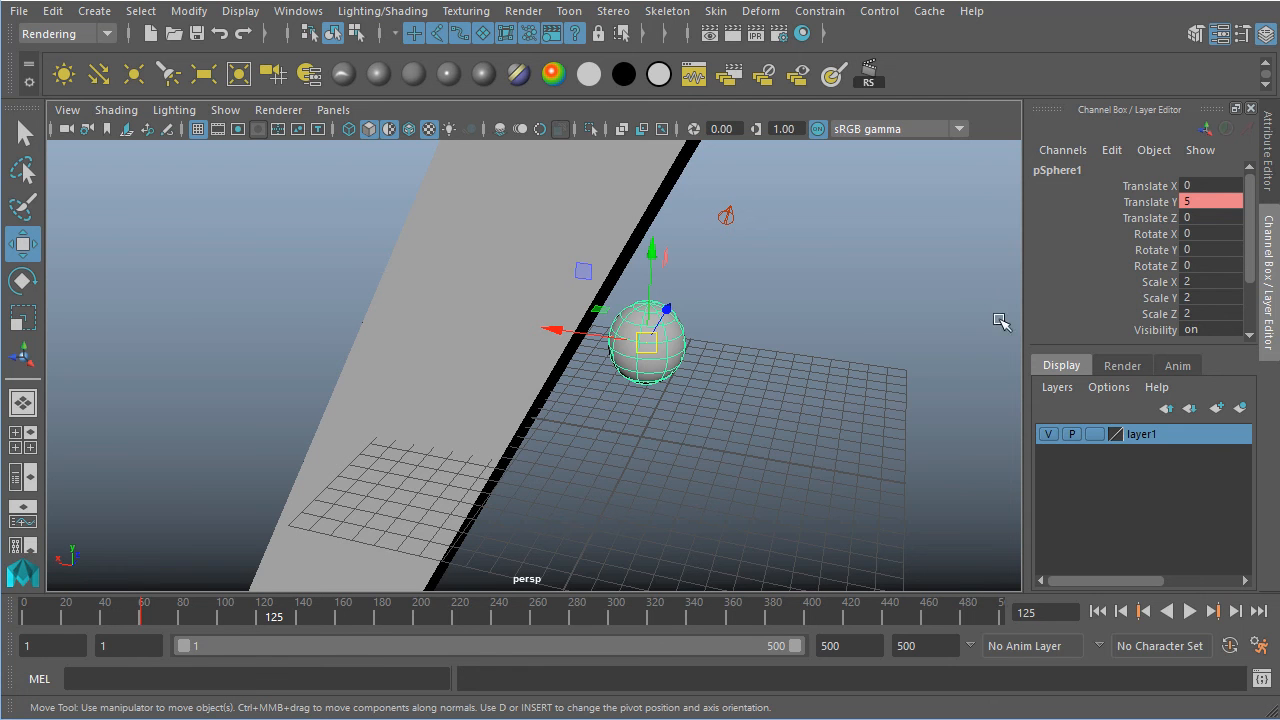
# Move the sphere along X to about -9.384 and key its Translate Y channel at frame 125.
pyautogui.click(555, 330)
pyautogui.moveTo(555, 330); pyautogui.dragTo(765, 356)
pyautogui.click(1155, 206)
pyautogui.rightClick(1155, 206)
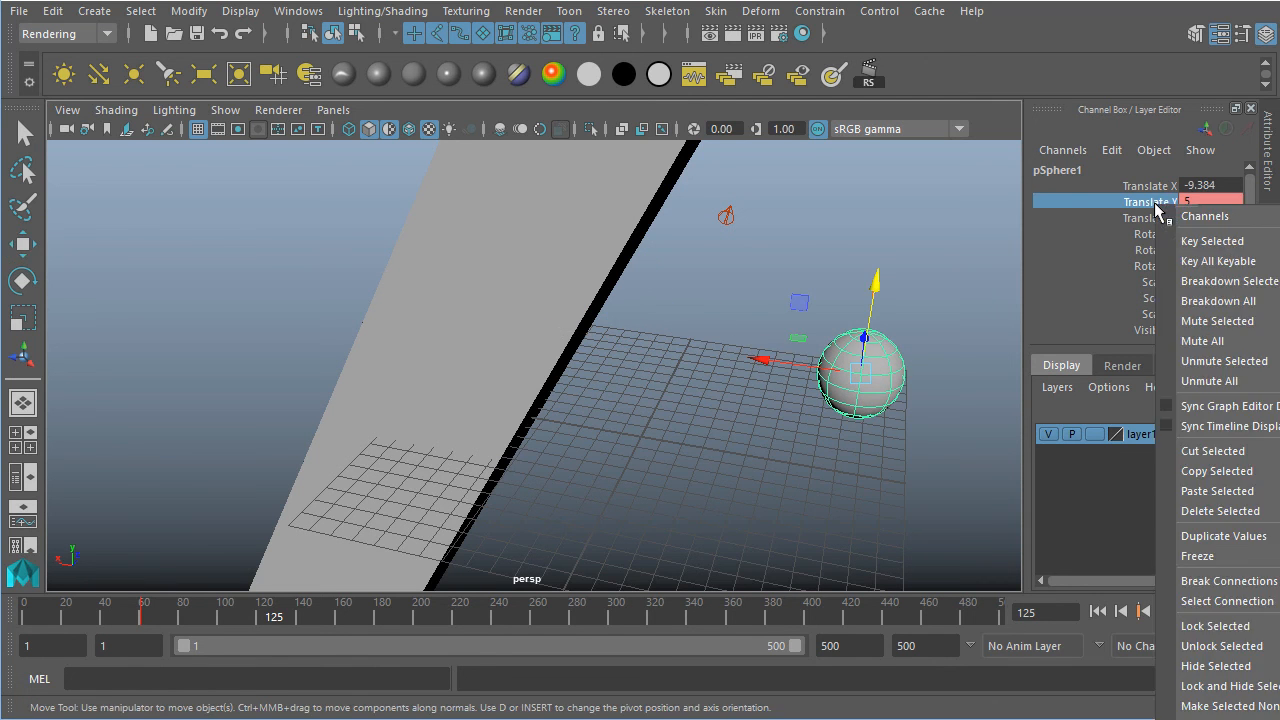
pyautogui.click(1189, 240)
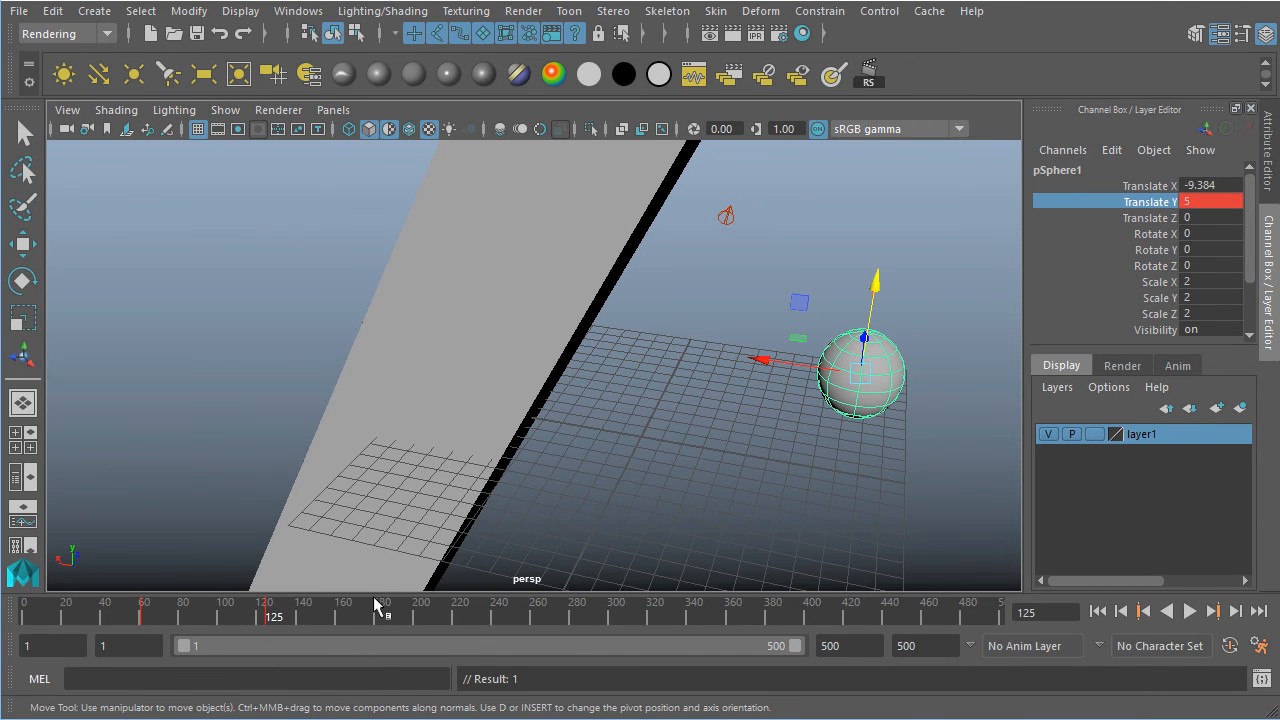
# Scrub the timeline to frames 60 and 71, and step back to the sphere's key at frame 61.
pyautogui.moveTo(158, 614); pyautogui.dragTo(139, 626)
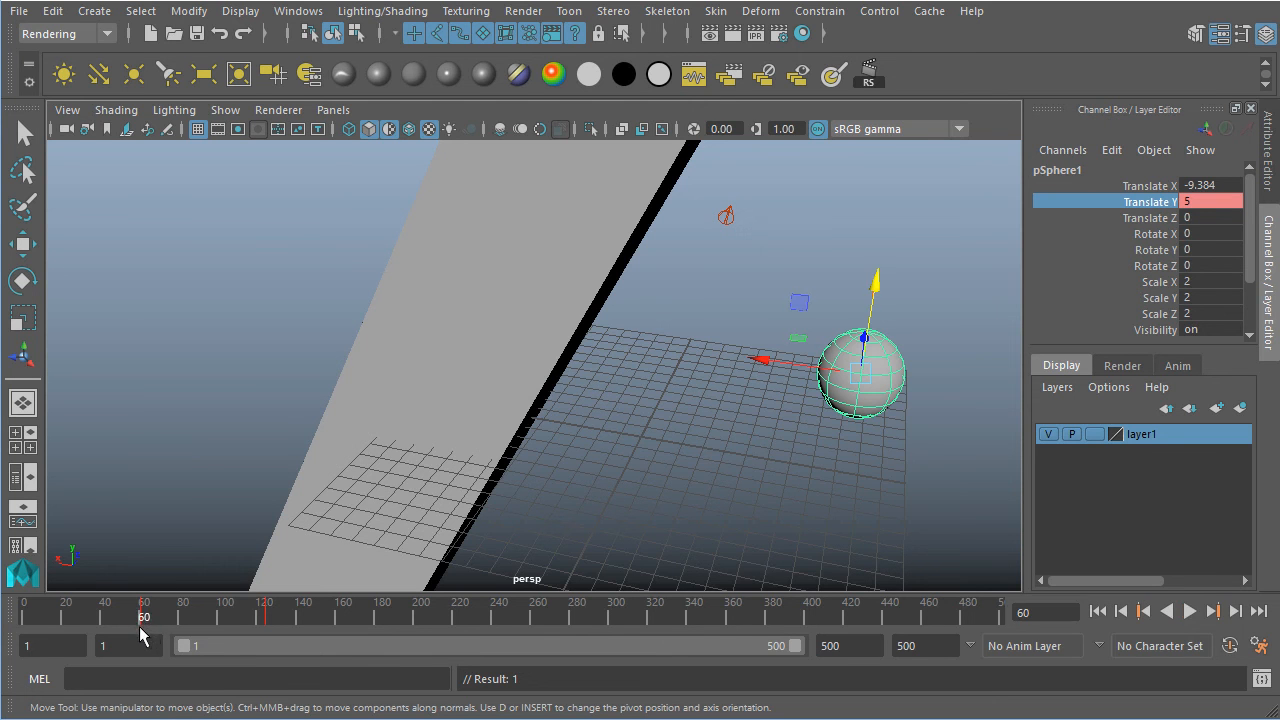
pyautogui.click(143, 608)
pyautogui.click(160, 612)
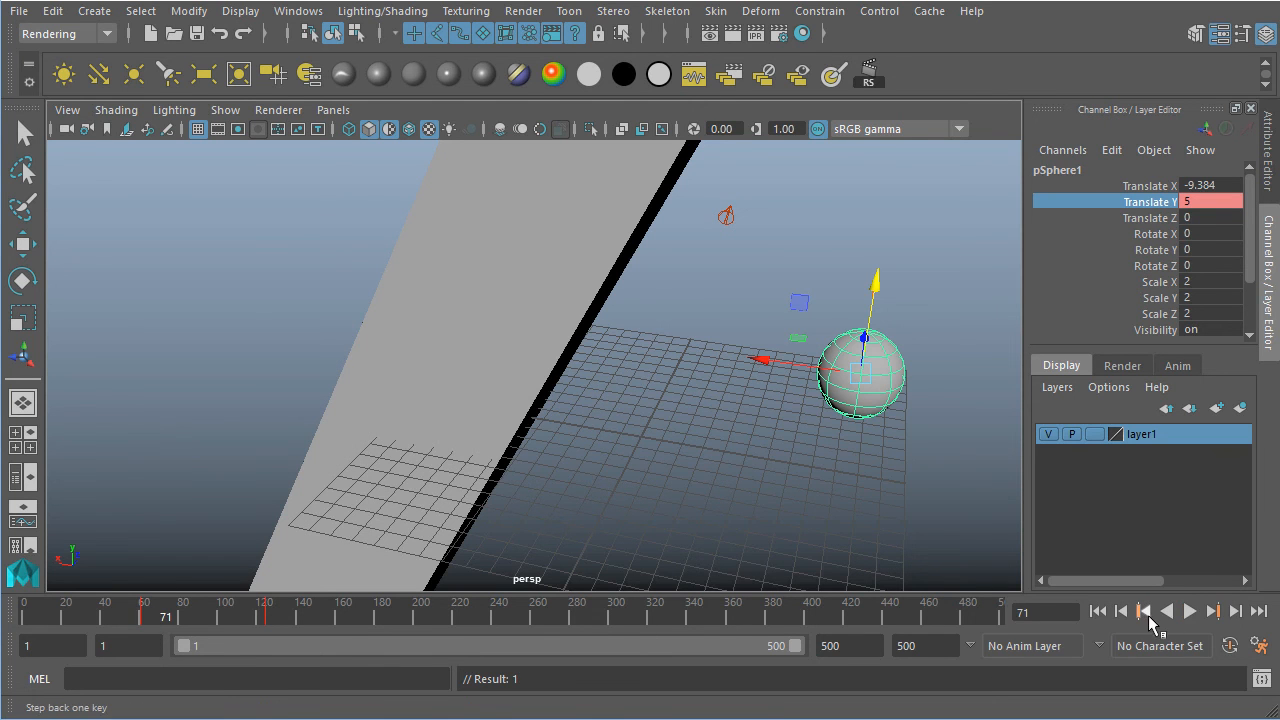
pyautogui.click(1143, 611)
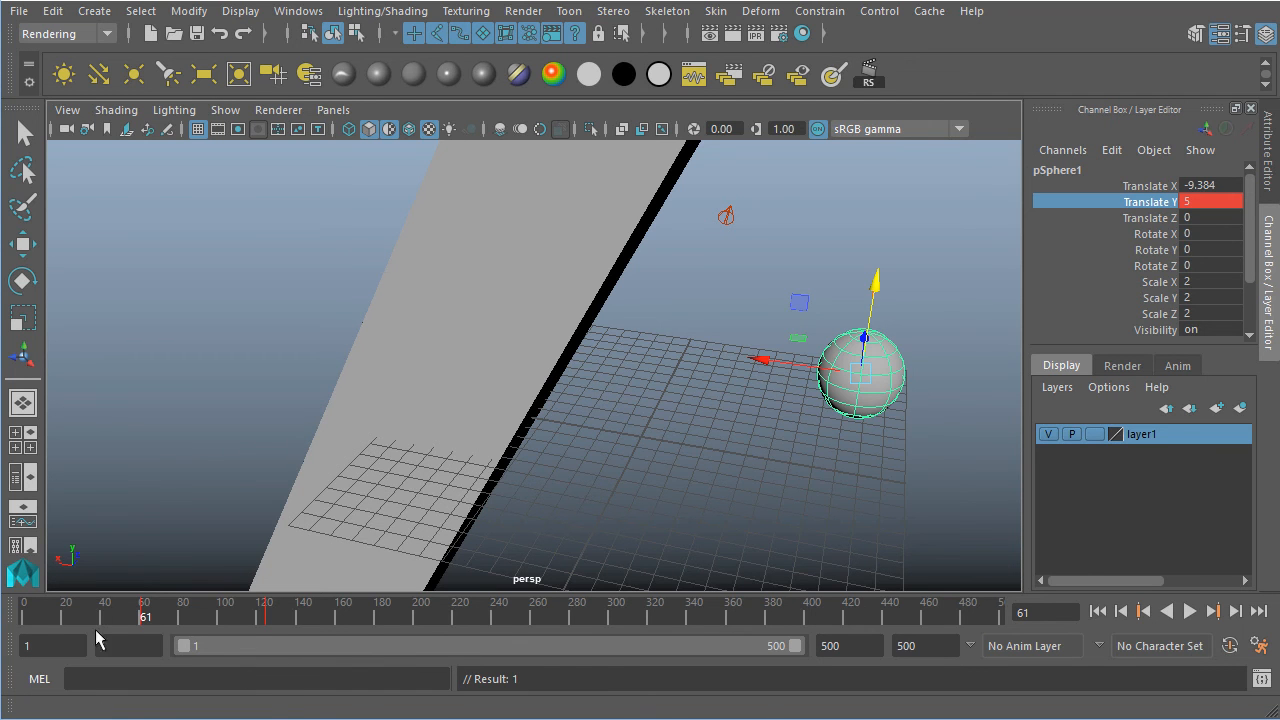
# Step back and forth between the keys at frames 61 and 125, and play the animation forward before stopping it.
pyautogui.click(1214, 611)
pyautogui.click(1147, 612)
pyautogui.click(1214, 611)
pyautogui.click(1147, 612)
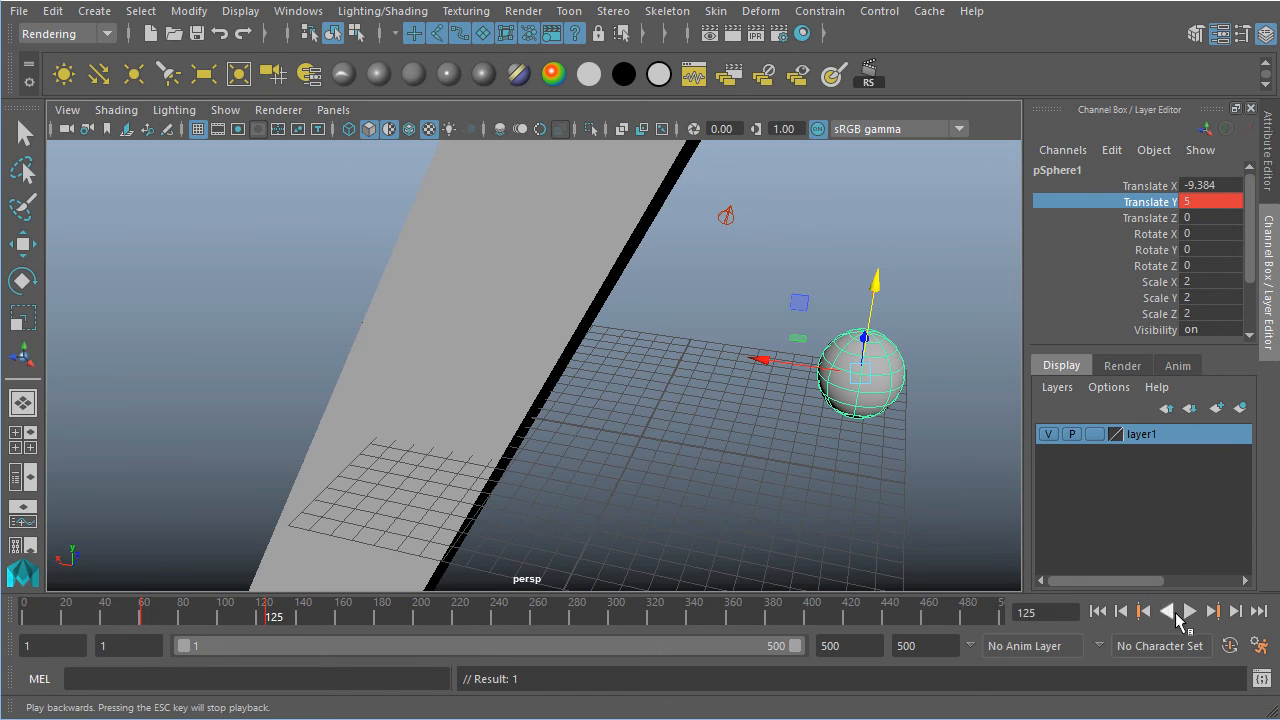
pyautogui.click(1190, 612)
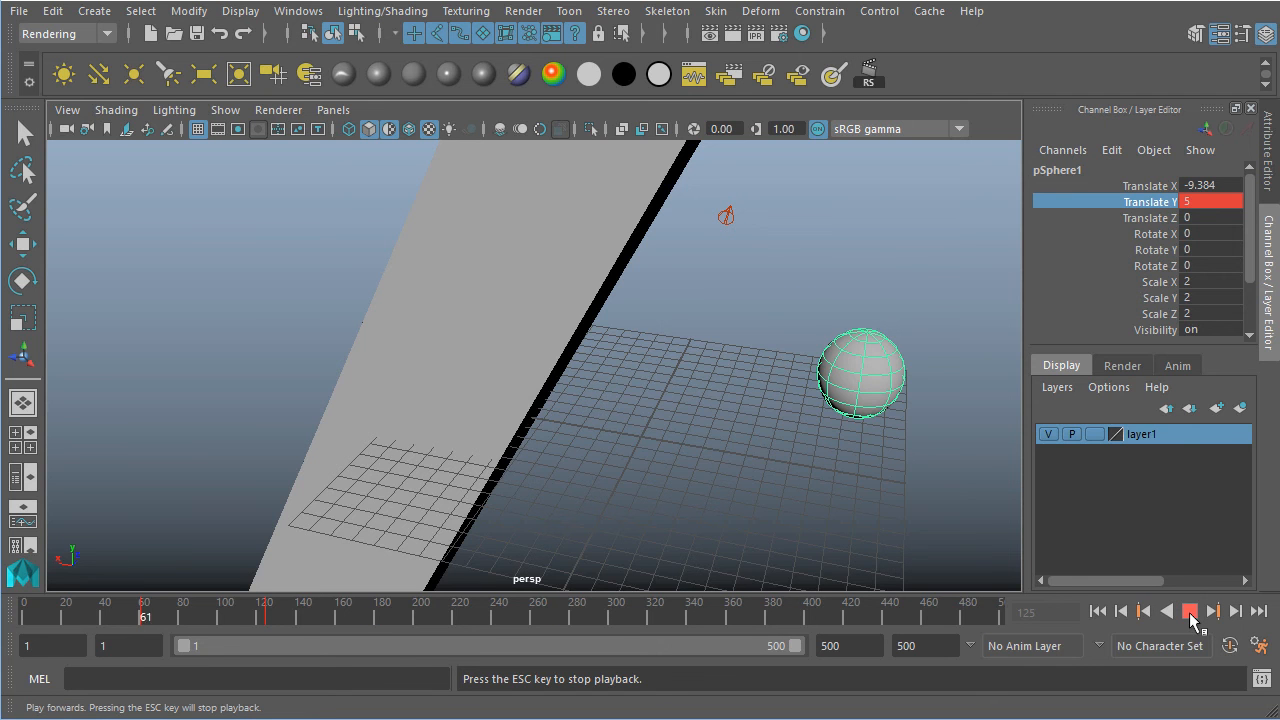
pyautogui.click(1190, 612)
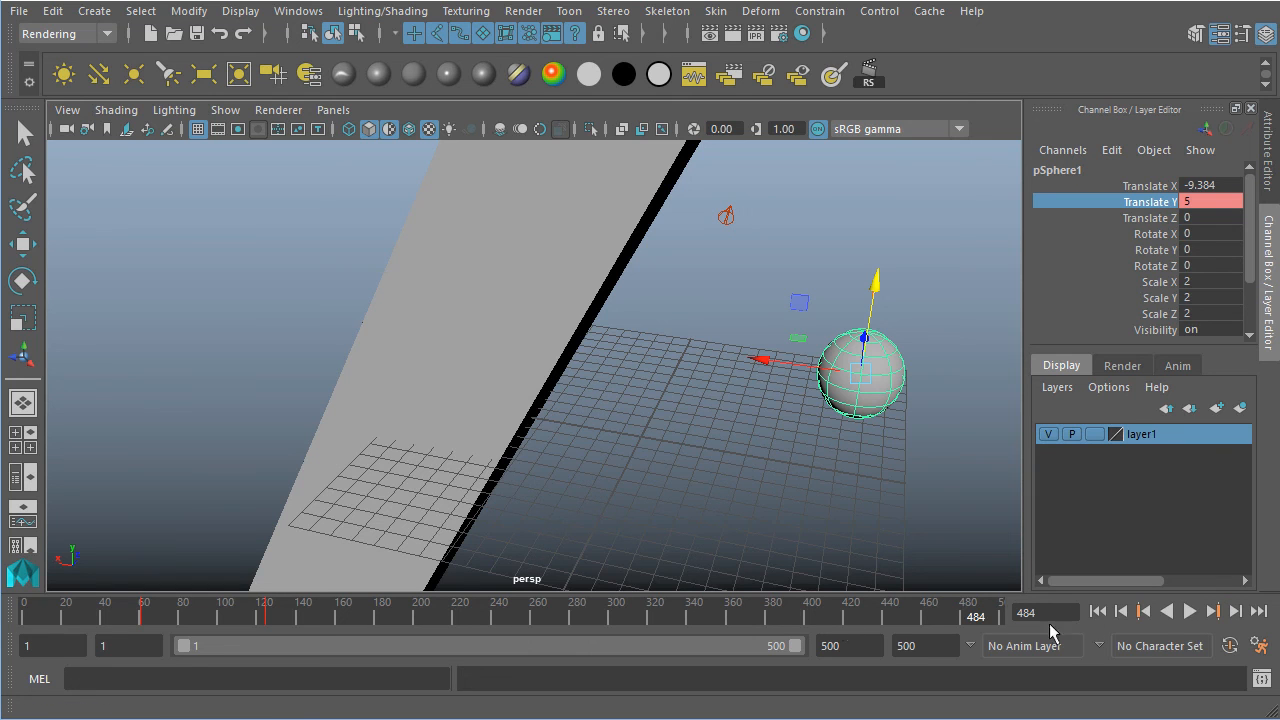
# At frame 125, move the sphere to about 0.599 in Y and -2.295 in Z, and key its Translate Y channel.
pyautogui.moveTo(169, 617); pyautogui.dragTo(268, 625)
pyautogui.click(1213, 612)
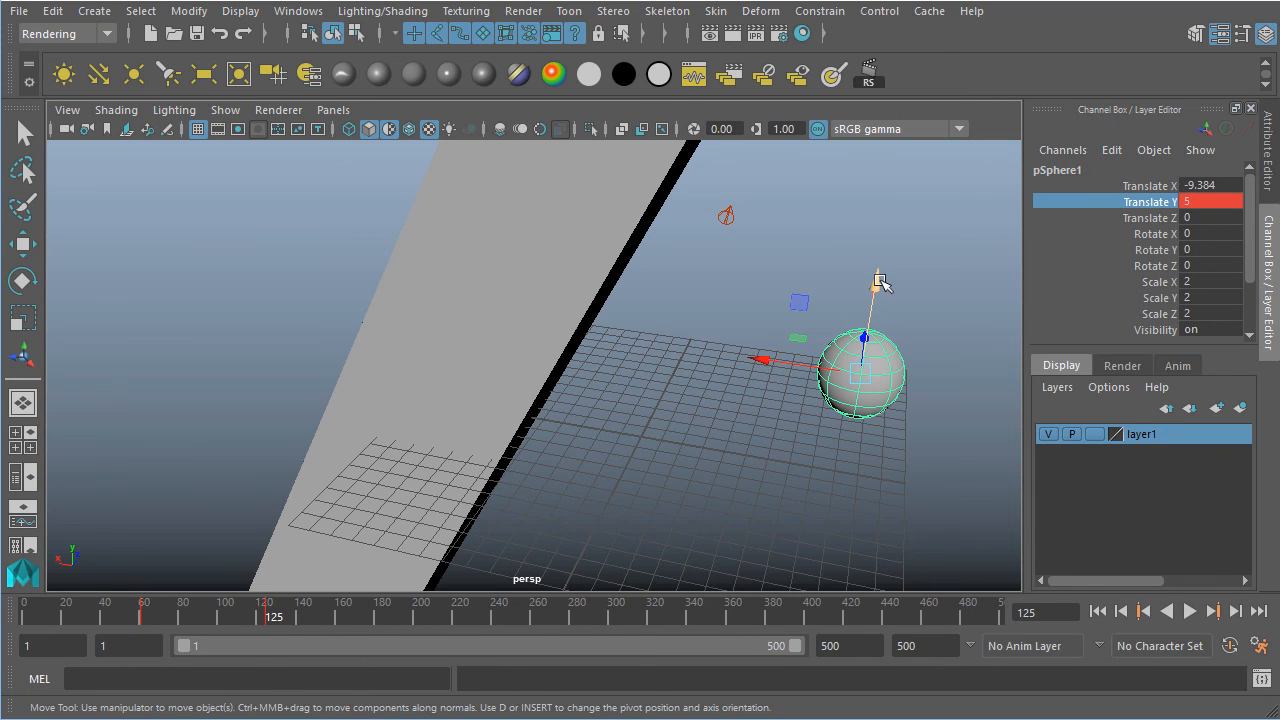
pyautogui.click(878, 282)
pyautogui.moveTo(878, 282); pyautogui.dragTo(875, 400)
pyautogui.rightClick(1152, 212)
pyautogui.click(1204, 239)
# Play the animation forward and then backward, stopping each playback, and return to the start of the playback range.
pyautogui.click(1190, 611)
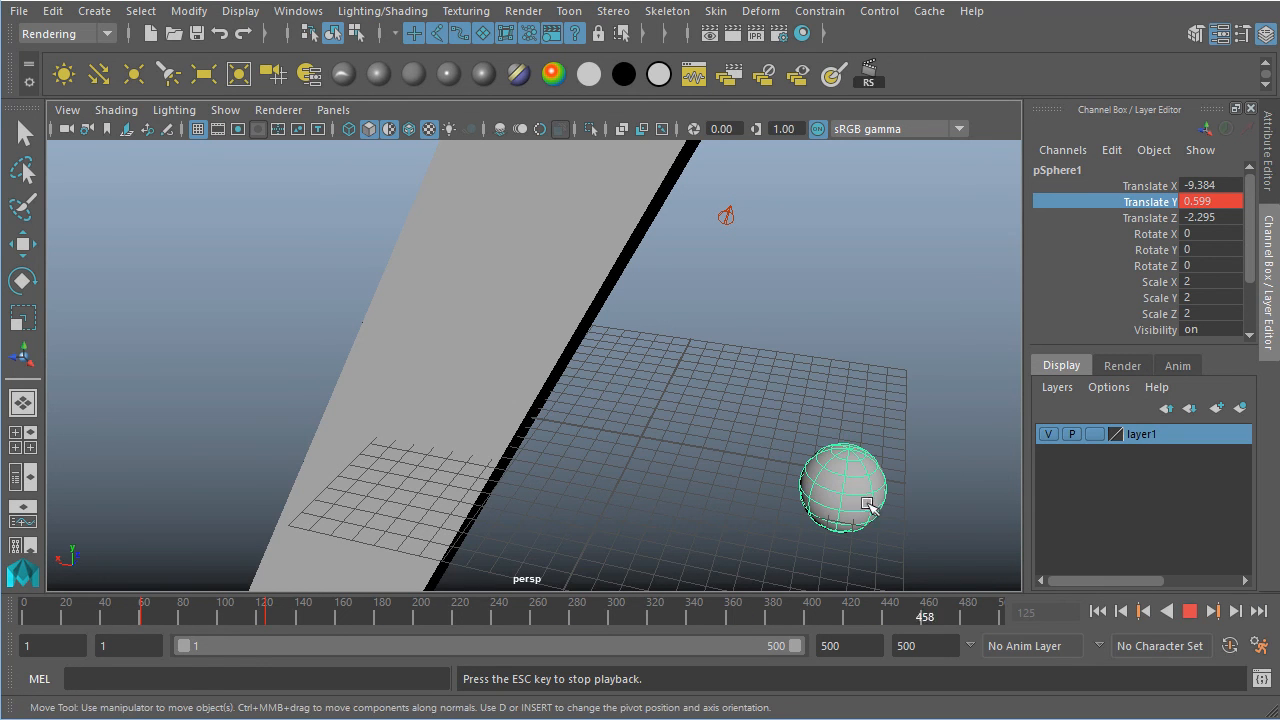
pyautogui.click(1190, 611)
pyautogui.click(1167, 611)
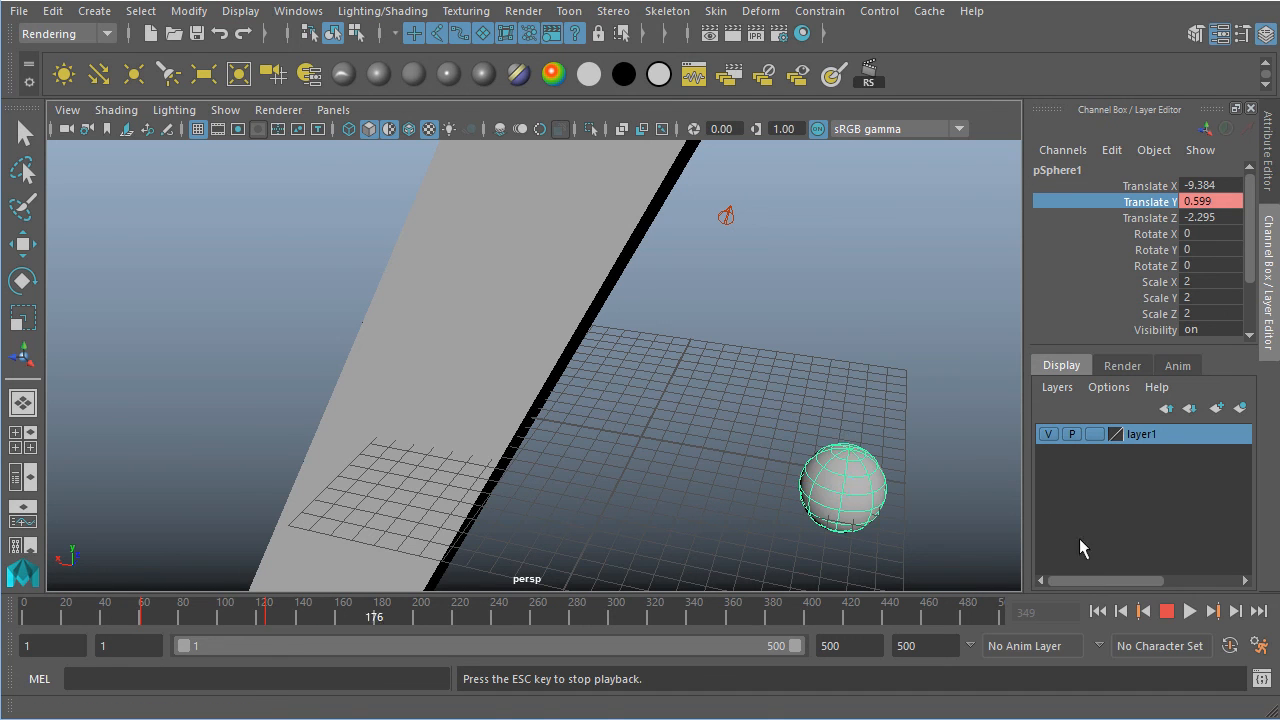
pyautogui.click(1167, 612)
pyautogui.click(1098, 611)
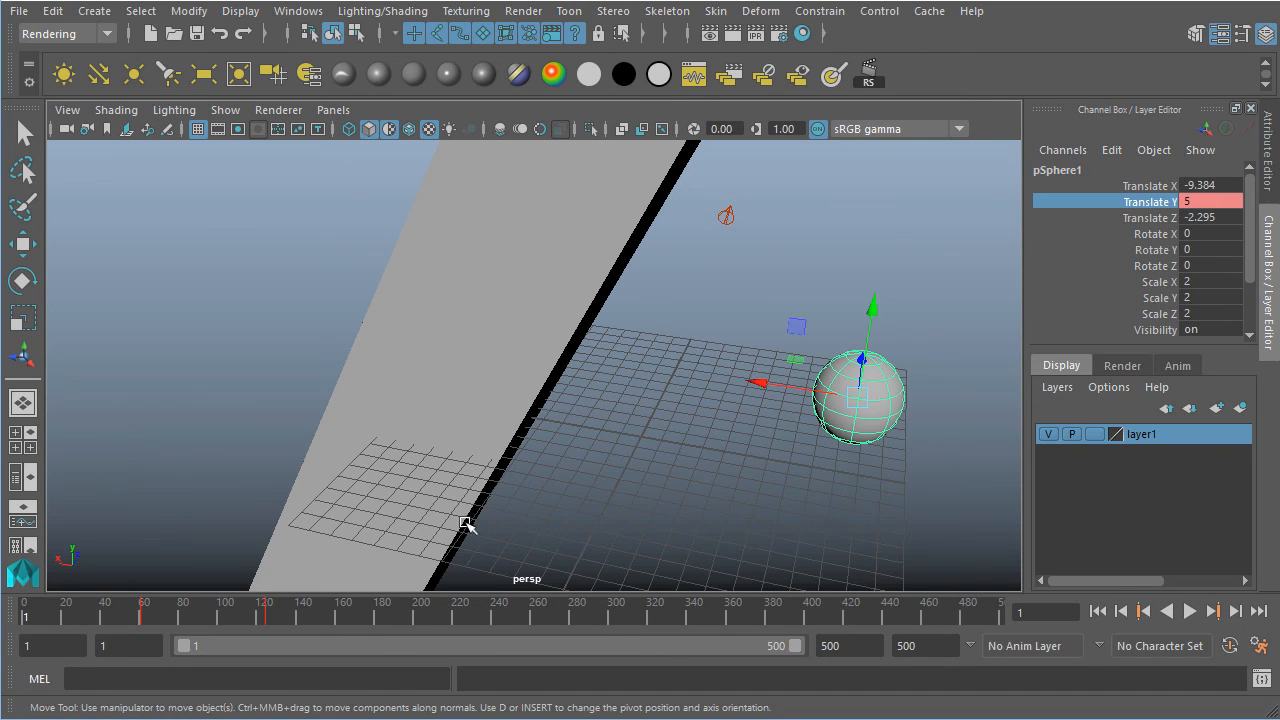
# Replay the sphere's fall twice, scrubbing to frame 123 between playbacks and to frame 139 at the end.
pyautogui.keyDown('alt'); pyautogui.moveTo(897, 525); pyautogui.dragTo(763, 486, button='middle'); pyautogui.keyUp('alt')
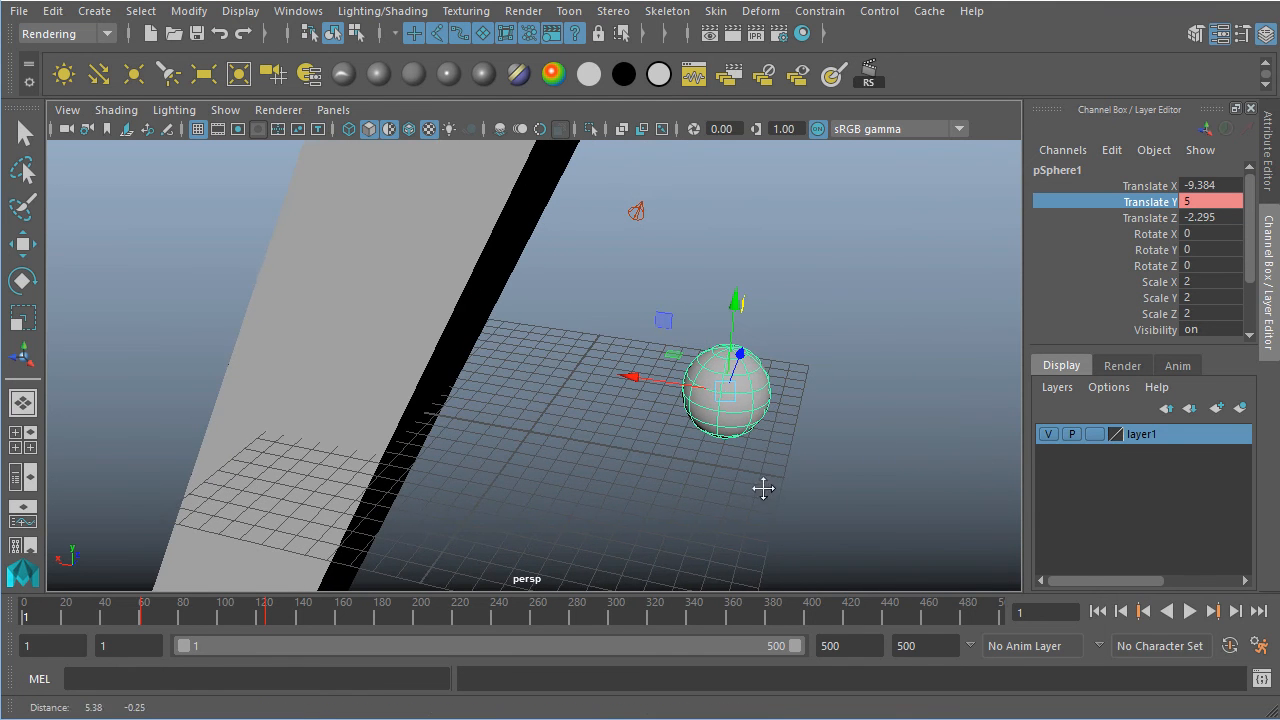
pyautogui.click(1190, 612)
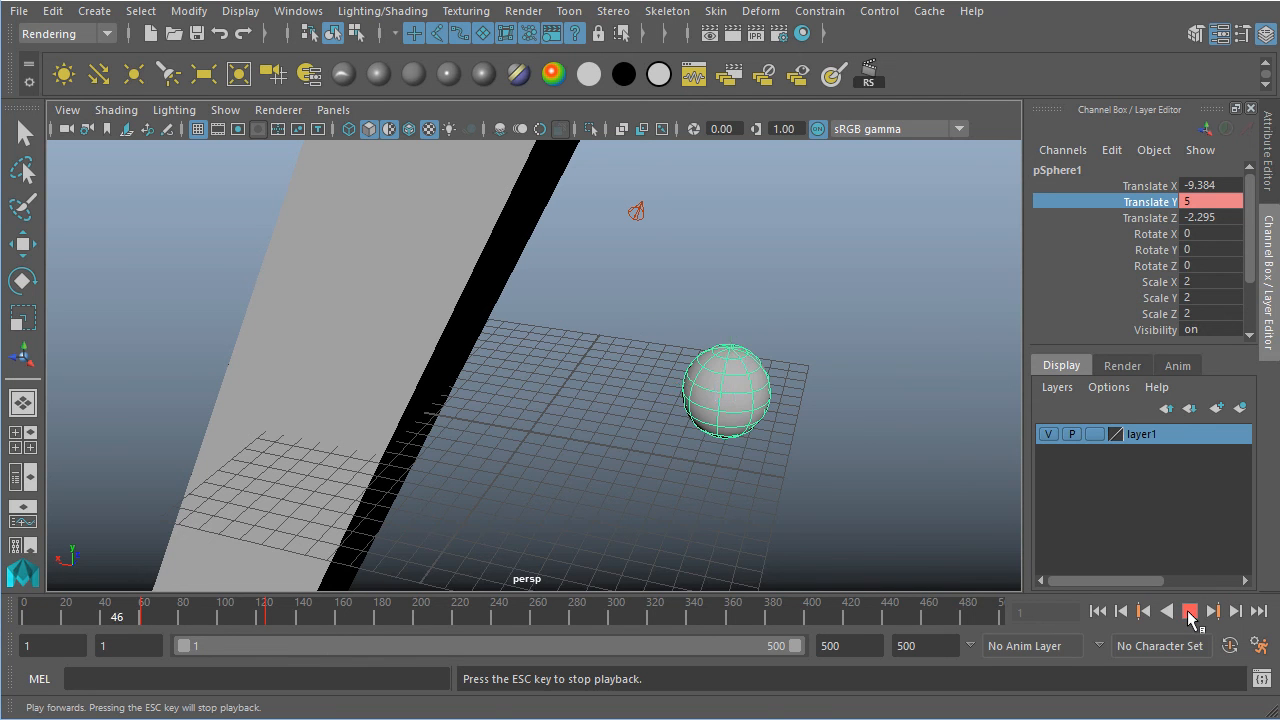
pyautogui.click(1190, 612)
pyautogui.moveTo(185, 615); pyautogui.dragTo(269, 631)
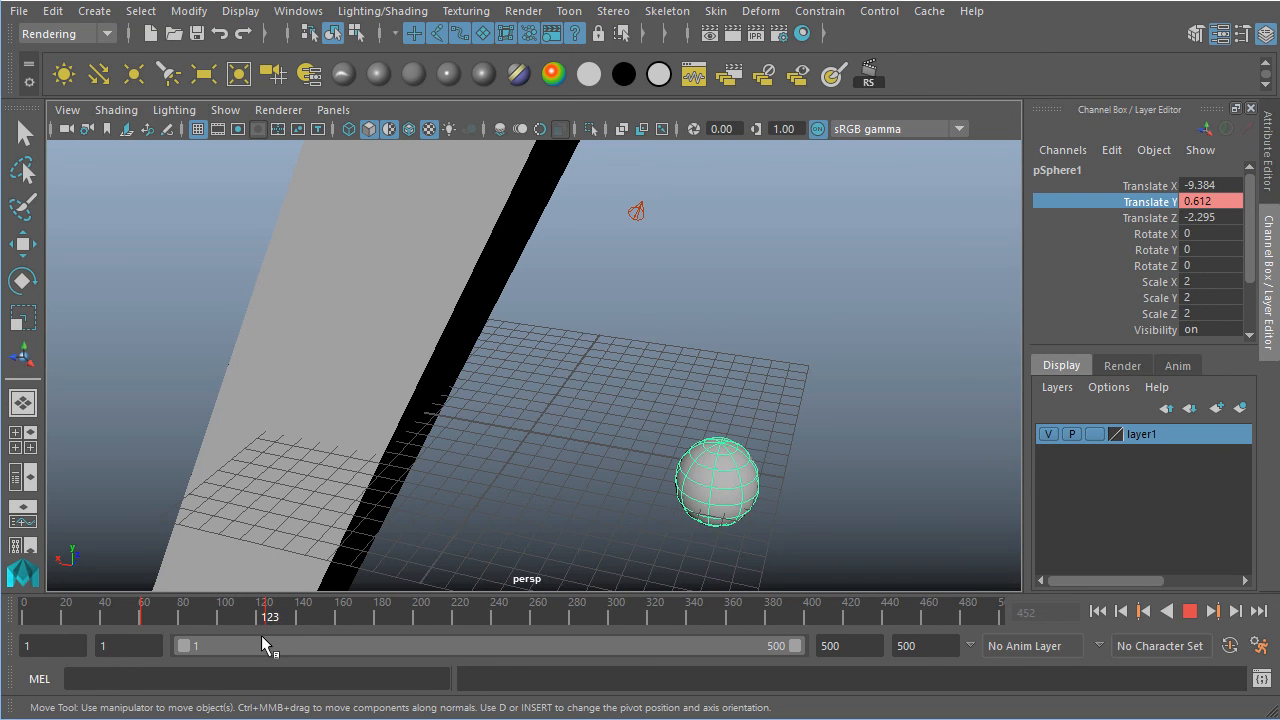
pyautogui.moveTo(263, 636); pyautogui.dragTo(262, 635)
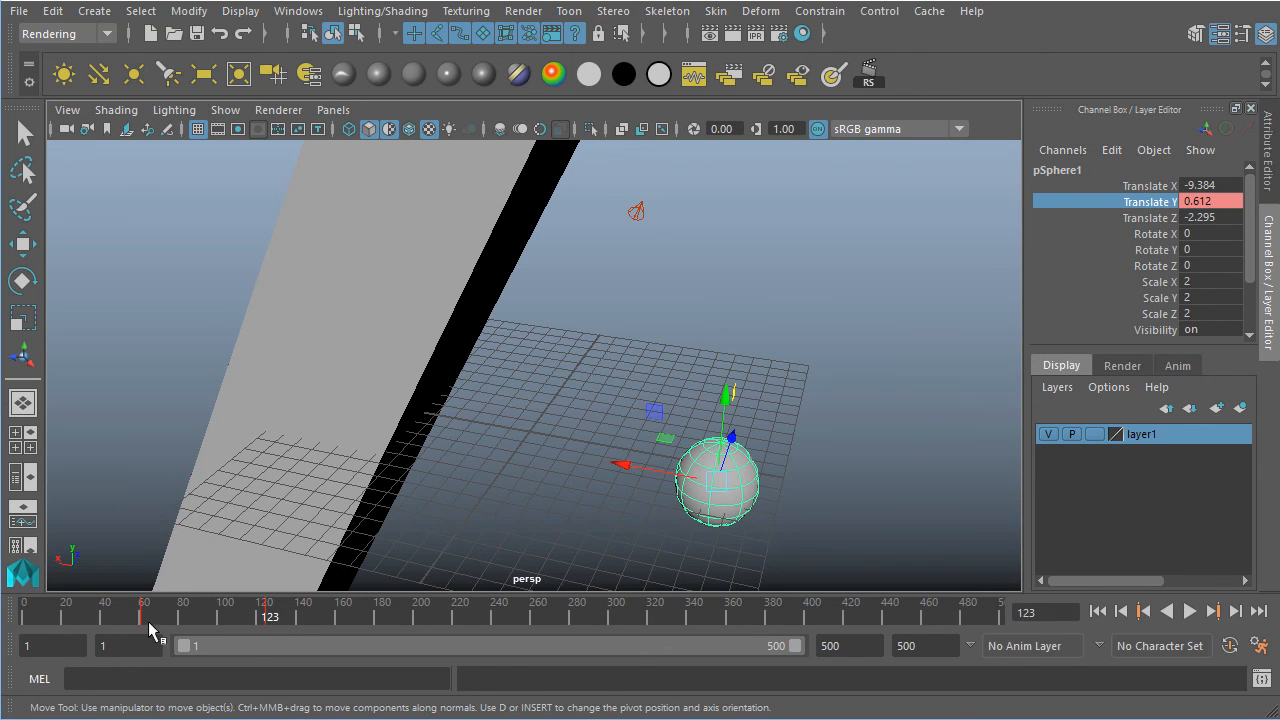
pyautogui.click(1189, 611)
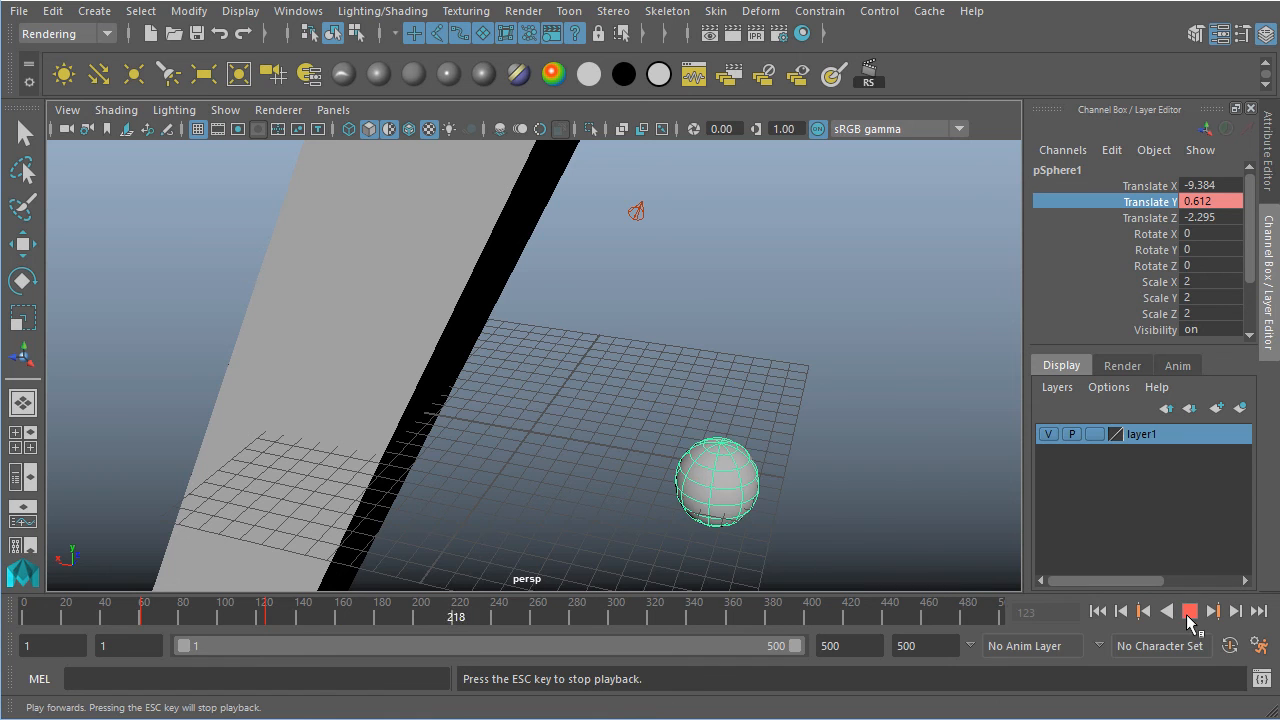
pyautogui.click(1189, 611)
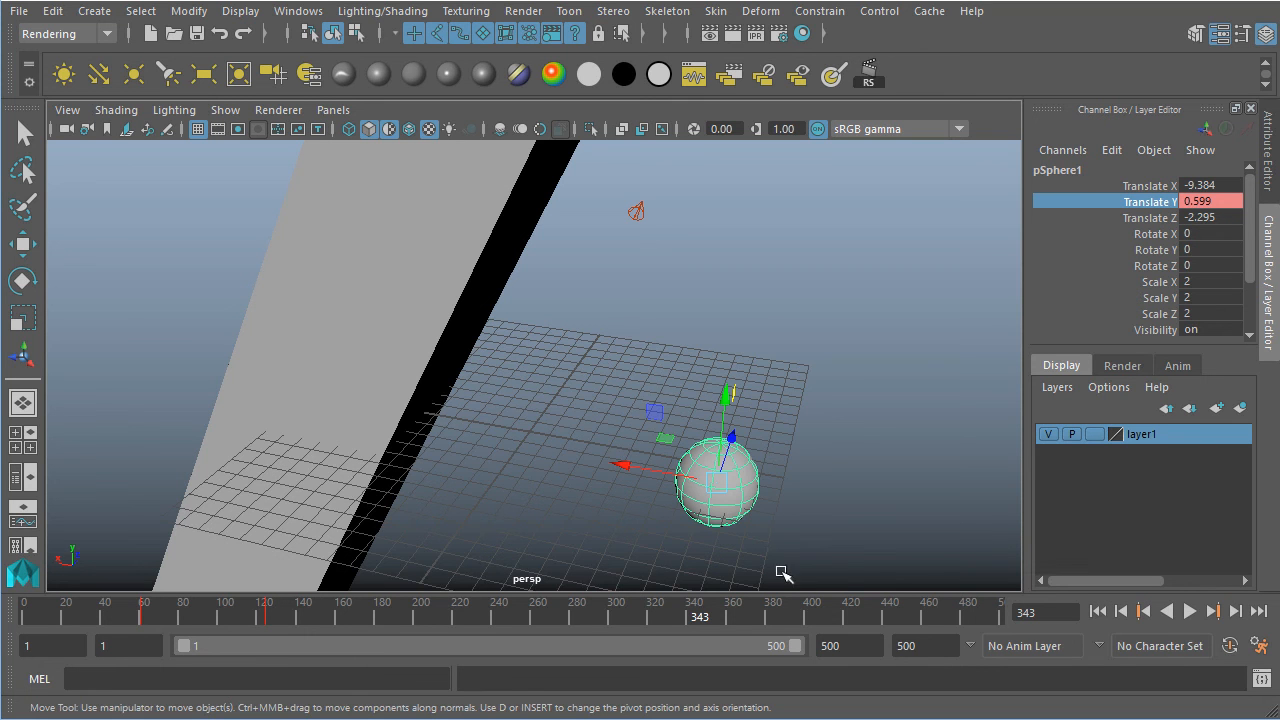
pyautogui.moveTo(168, 612); pyautogui.dragTo(293, 623)
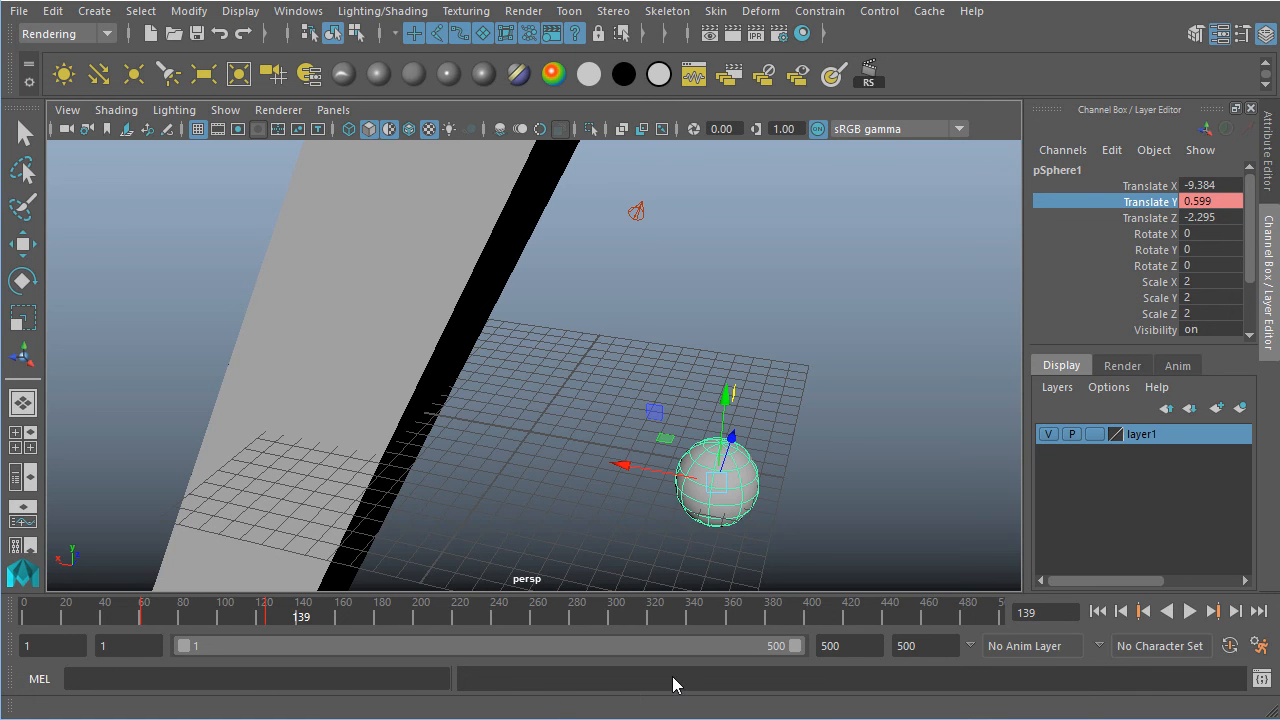
# Deselect the sphere and reselect it by running the MEL command "select pSphere1" from the command line.
pyautogui.click(189, 686)
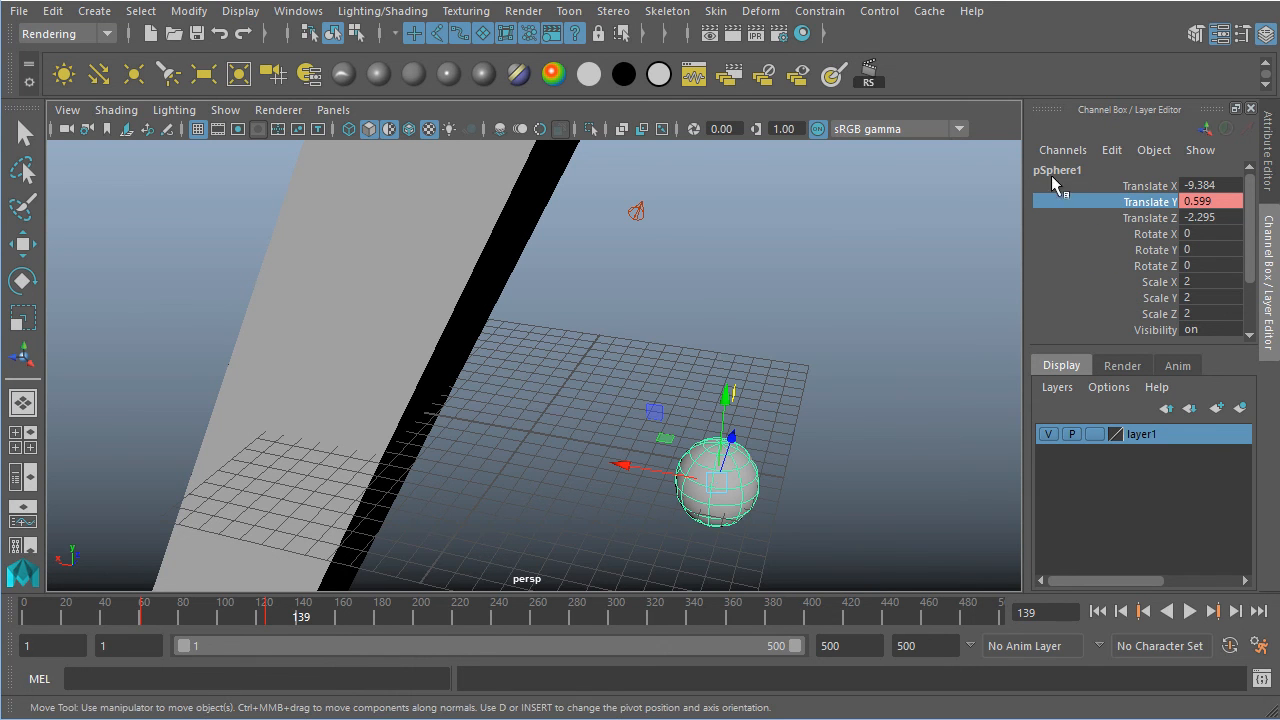
pyautogui.click(515, 497)
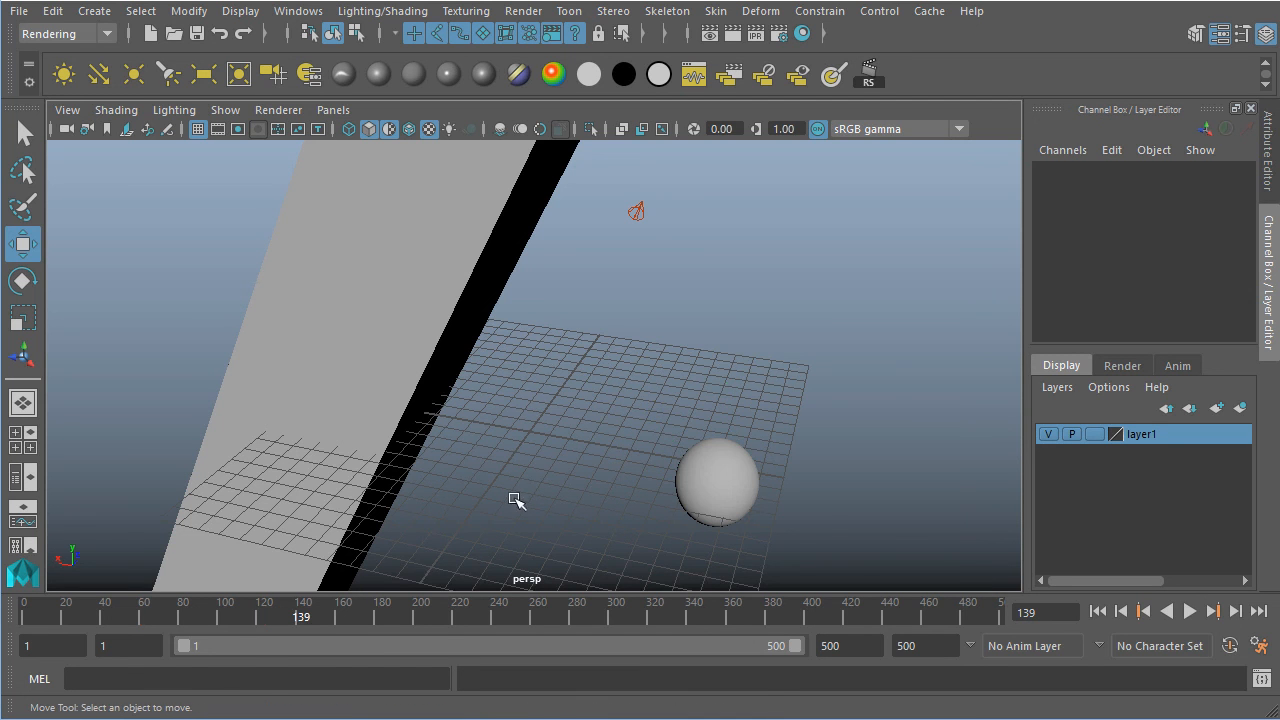
pyautogui.click(258, 678)
pyautogui.write('select pSphere1')
pyautogui.press('Return')
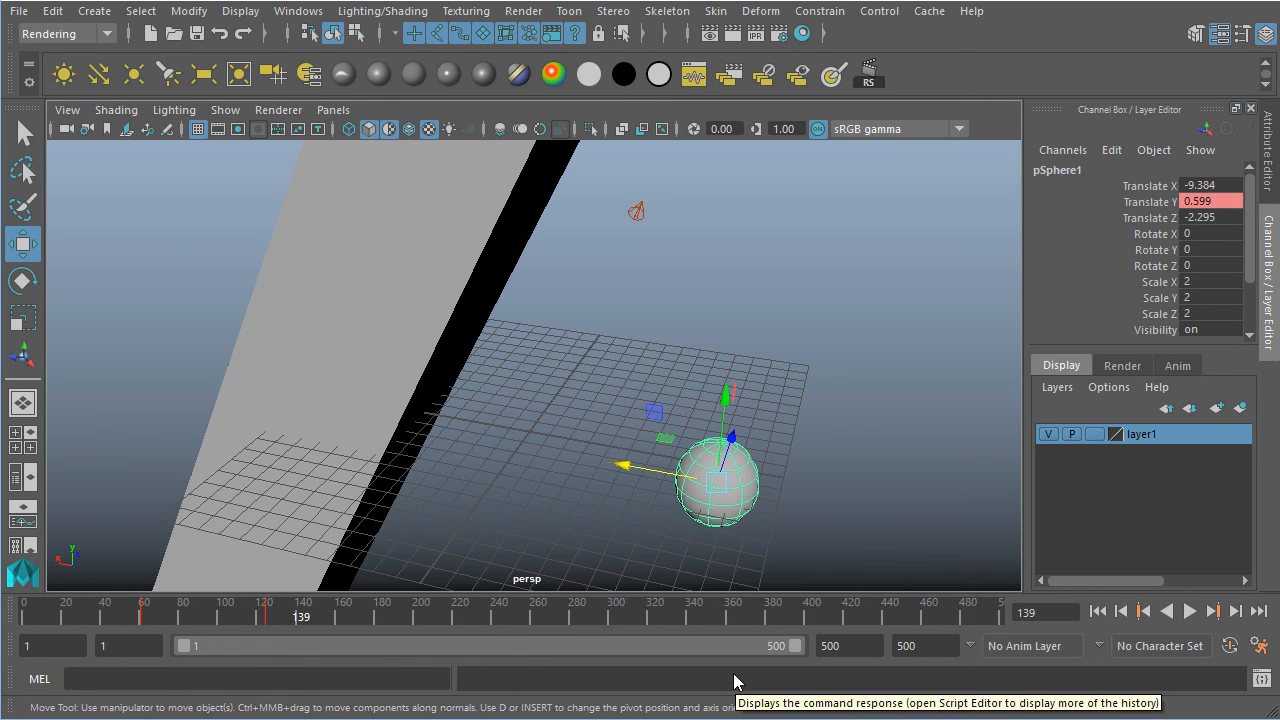
# Clear the selection, open the Script Editor, and enlarge and position its window so the command history is readable.
pyautogui.click(855, 505)
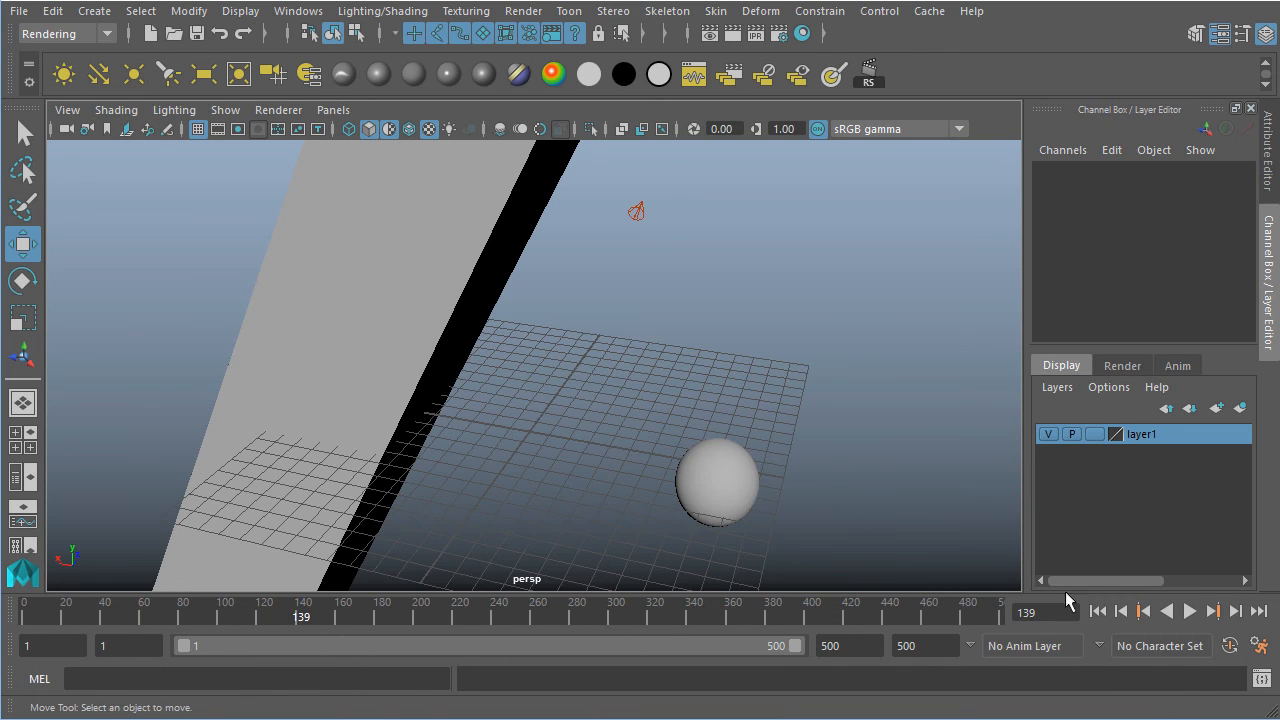
pyautogui.click(1262, 680)
pyautogui.moveTo(778, 312); pyautogui.dragTo(630, 215)
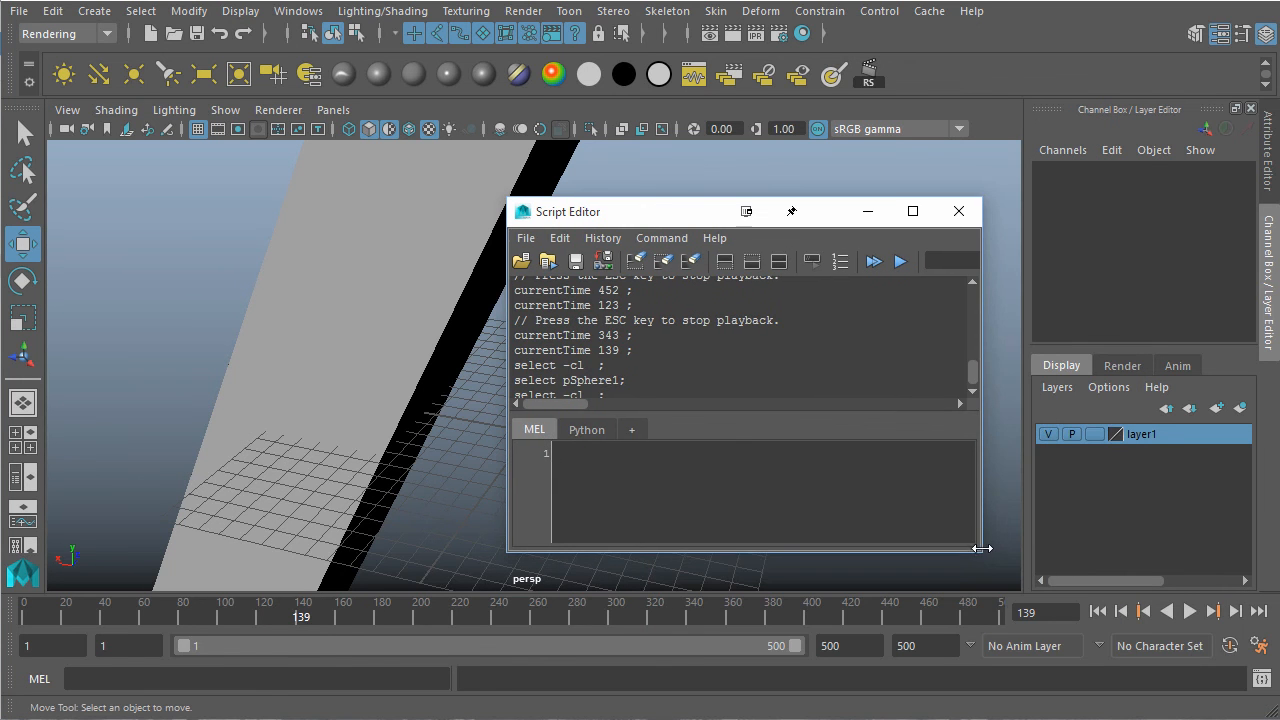
pyautogui.moveTo(980, 554); pyautogui.dragTo(1239, 667)
pyautogui.moveTo(763, 219); pyautogui.dragTo(777, 176)
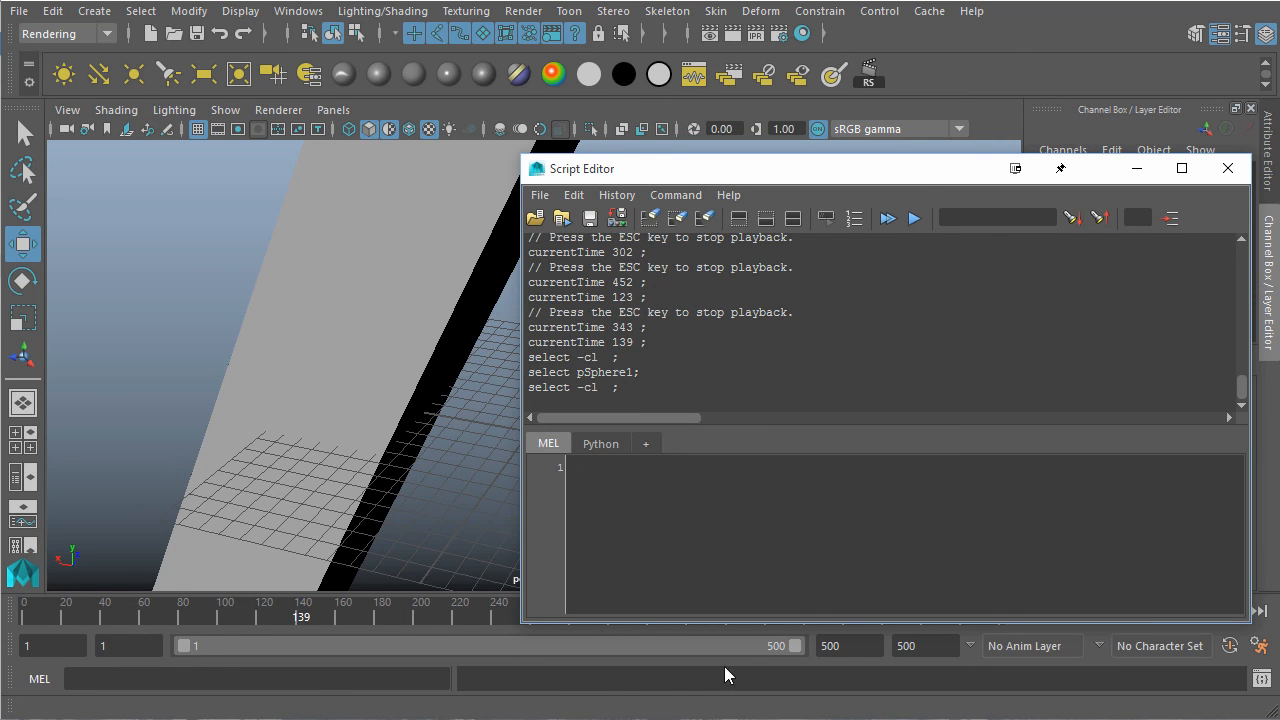
pyautogui.moveTo(673, 156); pyautogui.dragTo(669, 9)
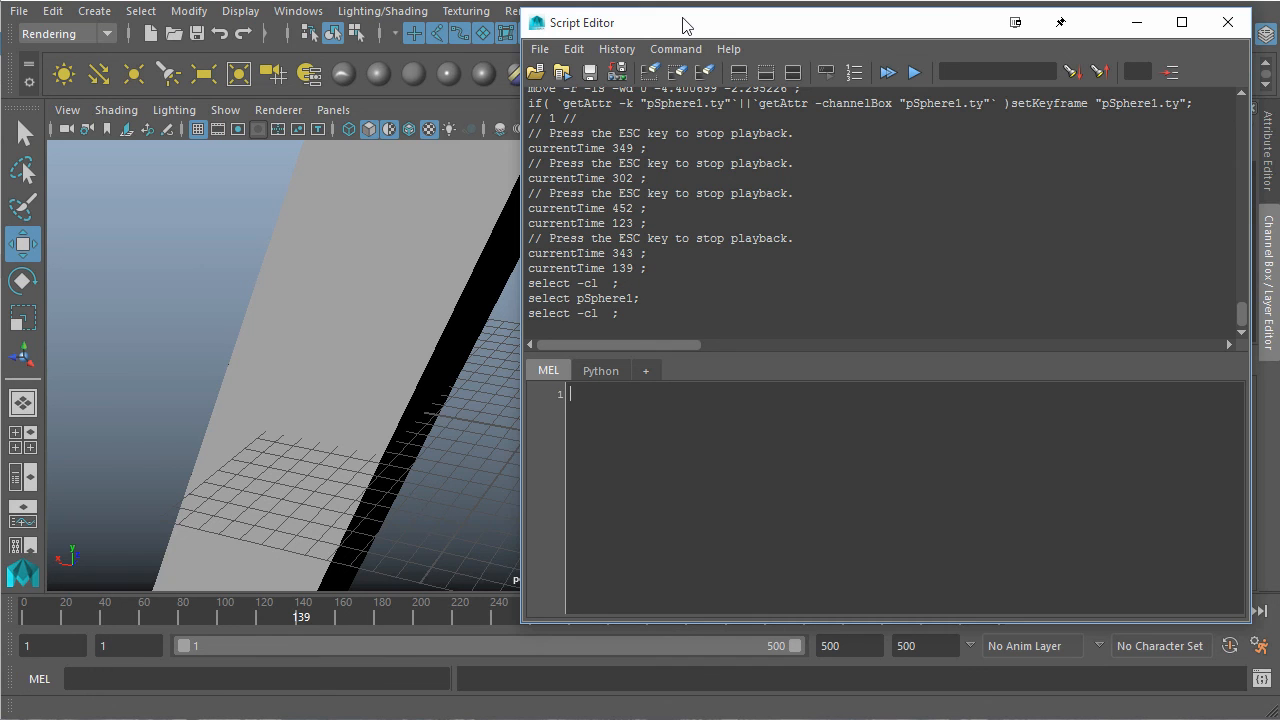
pyautogui.moveTo(689, 29)
pyautogui.mouseDown()
pyautogui.moveTo(688, 60)
pyautogui.moveTo(677, 40)
pyautogui.mouseUp()
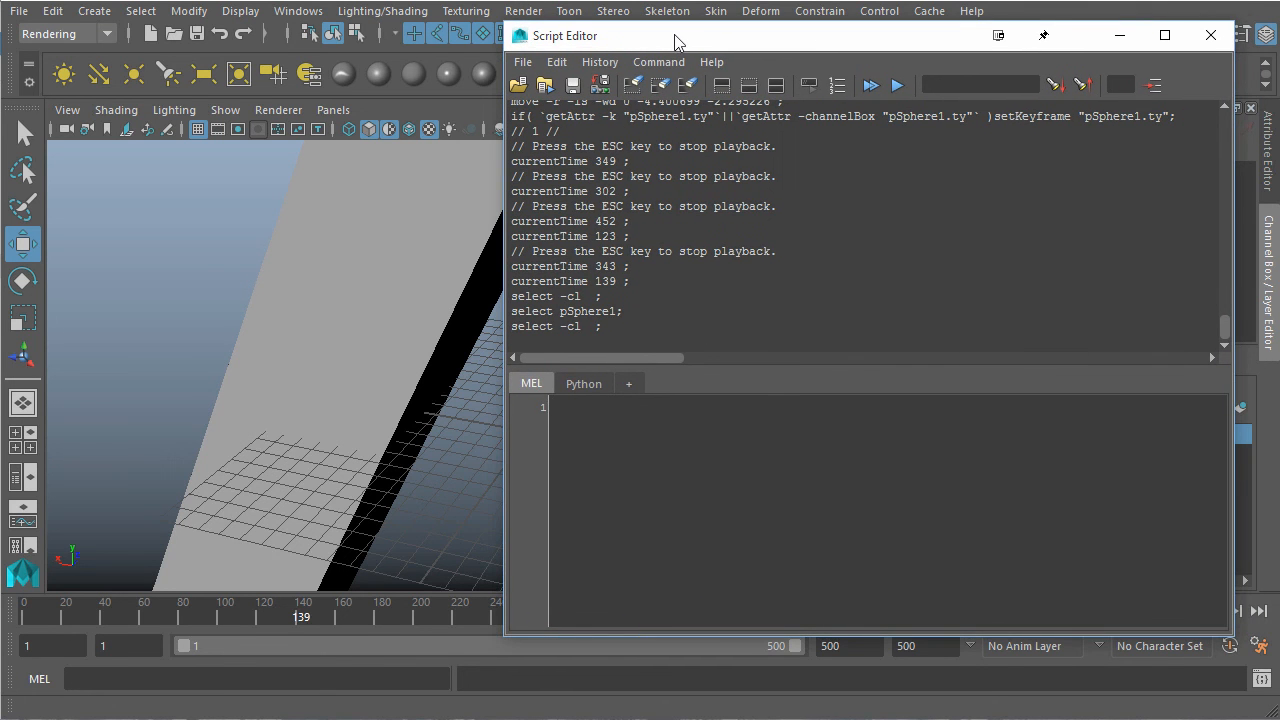
pyautogui.moveTo(675, 42); pyautogui.dragTo(690, 42)
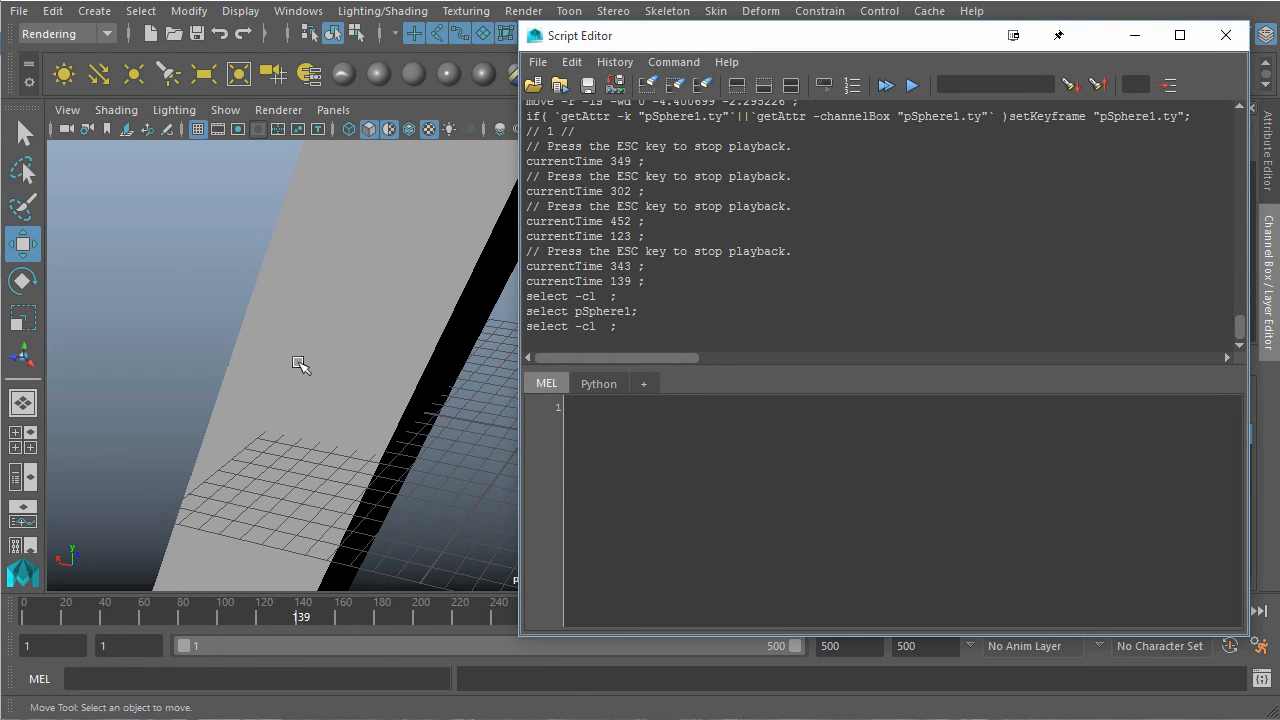
# Select the tall box and copy its logged "select -r pCube1 ;" command from the Script Editor history.
pyautogui.keyDown('alt'); pyautogui.moveTo(414, 351); pyautogui.dragTo(332, 293); pyautogui.keyUp('alt')
pyautogui.click(332, 293)
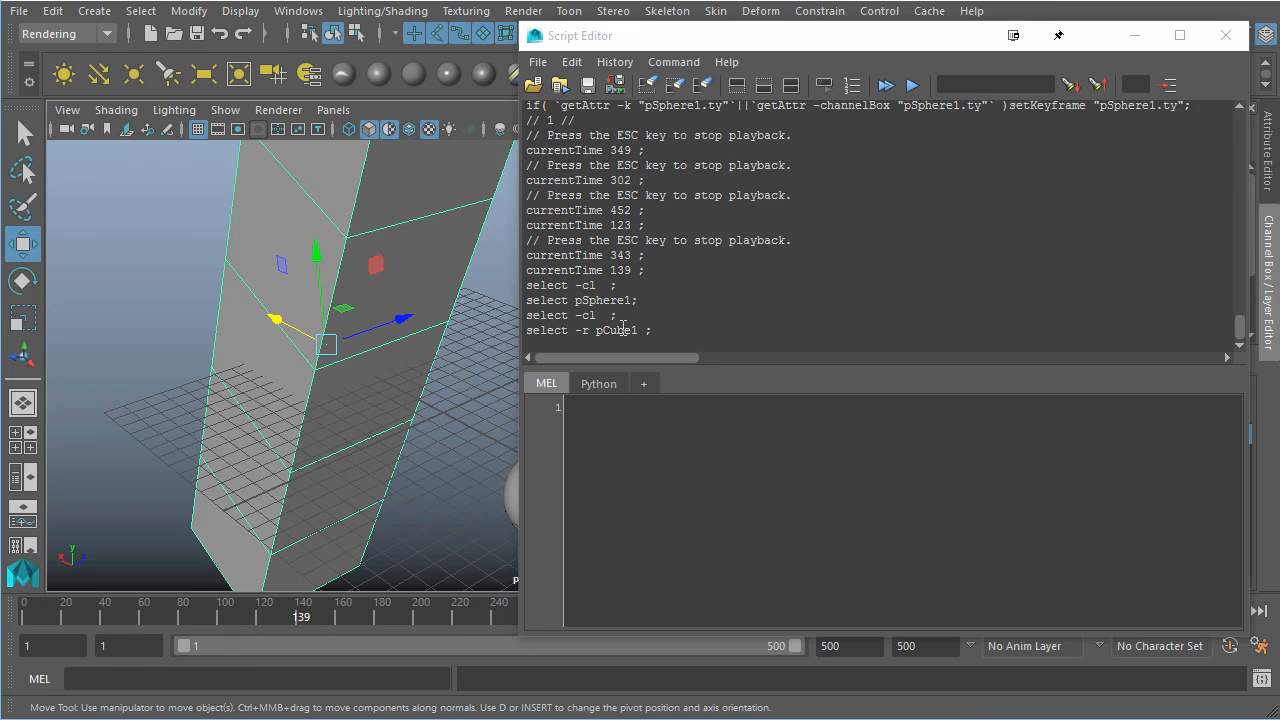
pyautogui.moveTo(656, 330); pyautogui.dragTo(526, 333)
pyautogui.hotkey('ctrl', 'c')
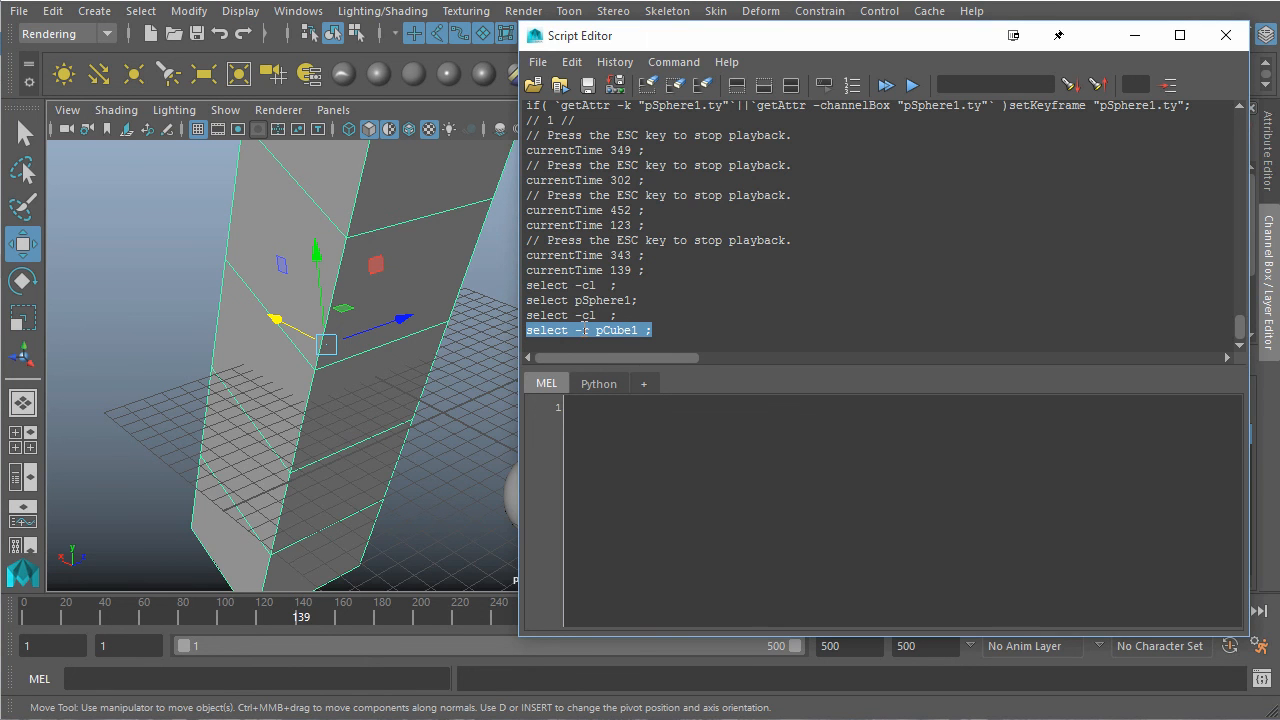
# Deselect the box and run the copied "select -r pCube1 ;" command from the MEL command line.
pyautogui.click(445, 412)
pyautogui.click(316, 672)
pyautogui.hotkey('ctrl', 'v')
pyautogui.press('Return')
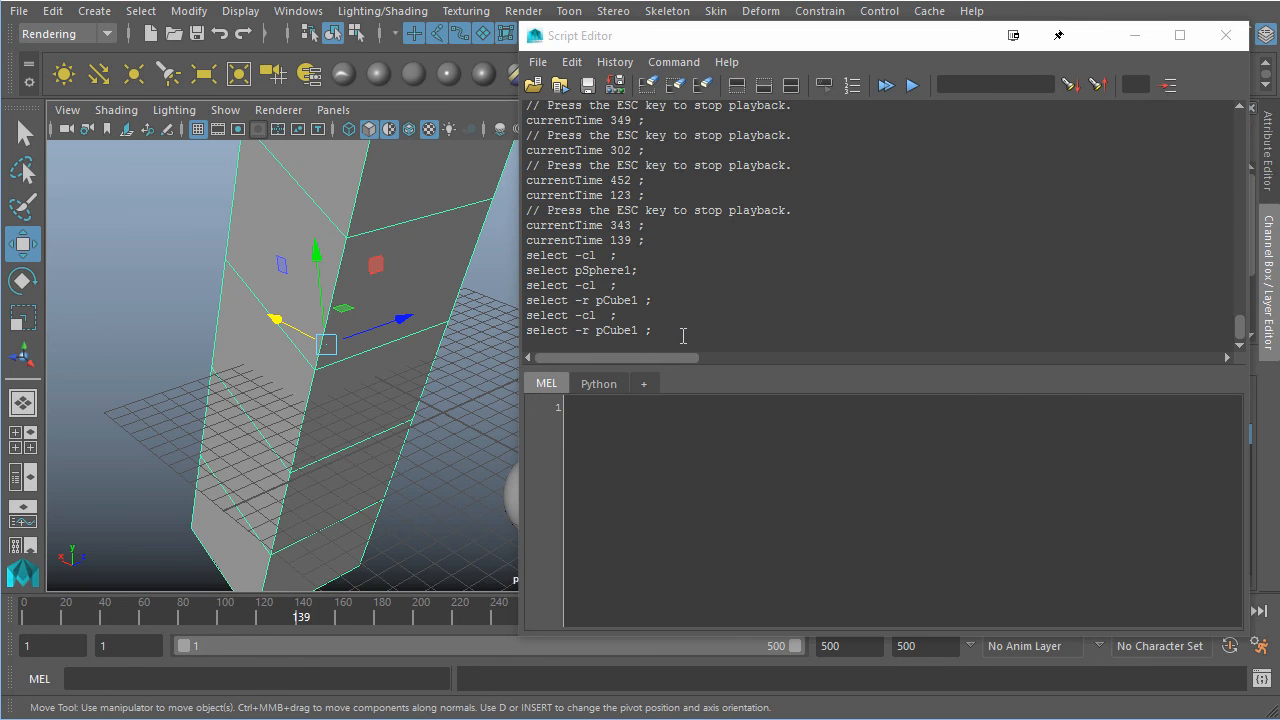
# Highlight the logged selection commands, move the Script Editor clear of the scene, and select the sphere in the perspective view.
pyautogui.moveTo(683, 333); pyautogui.dragTo(521, 252)
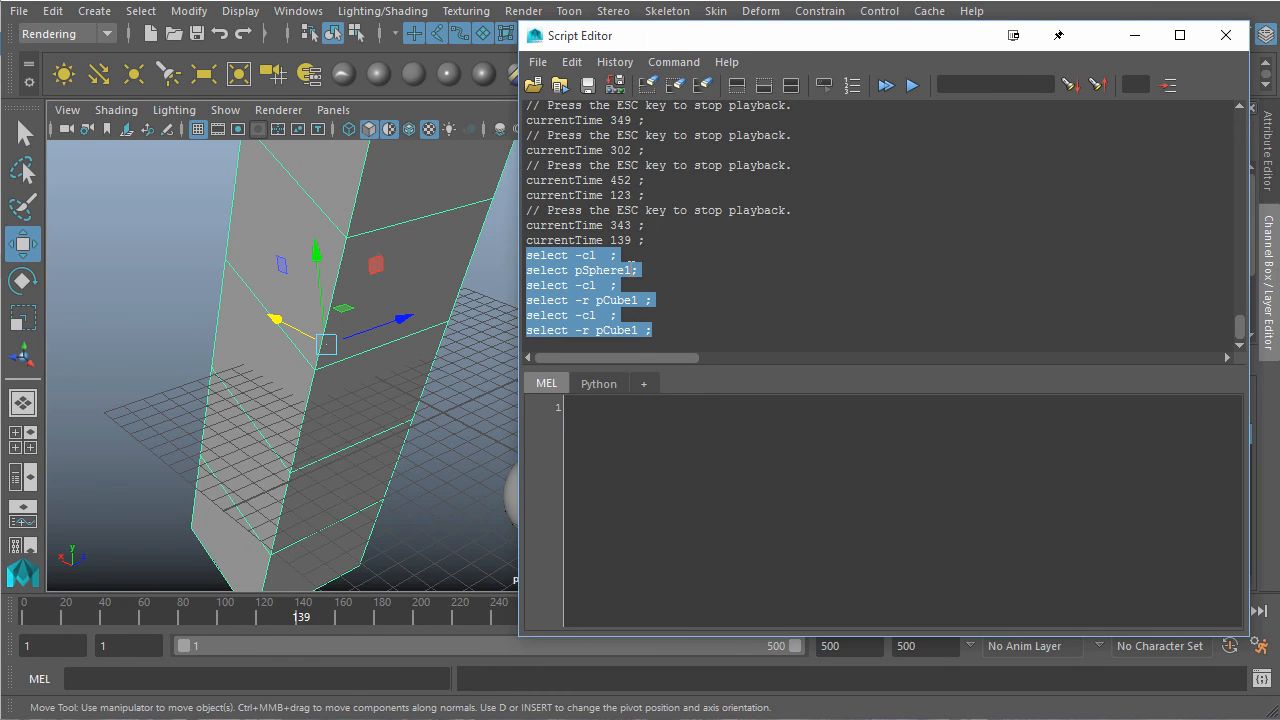
pyautogui.moveTo(556, 25); pyautogui.dragTo(1028, 100)
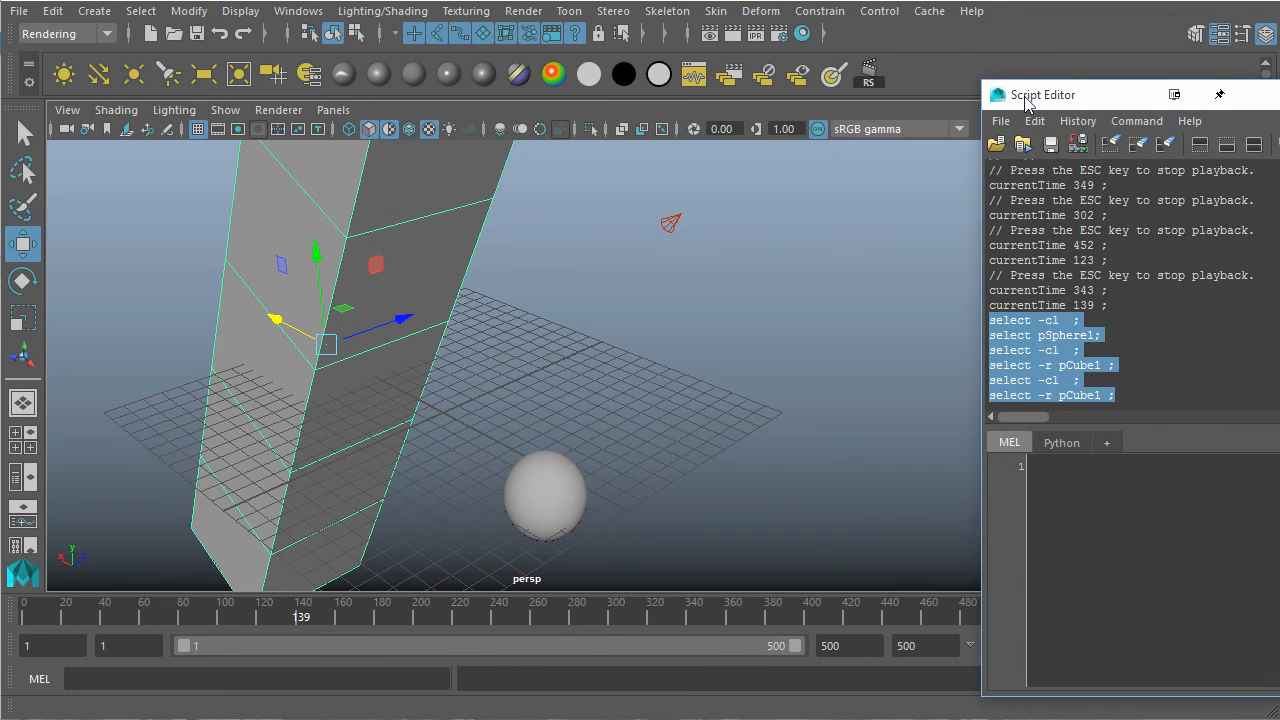
pyautogui.keyDown('alt'); pyautogui.moveTo(677, 423); pyautogui.dragTo(712, 318); pyautogui.keyUp('alt')
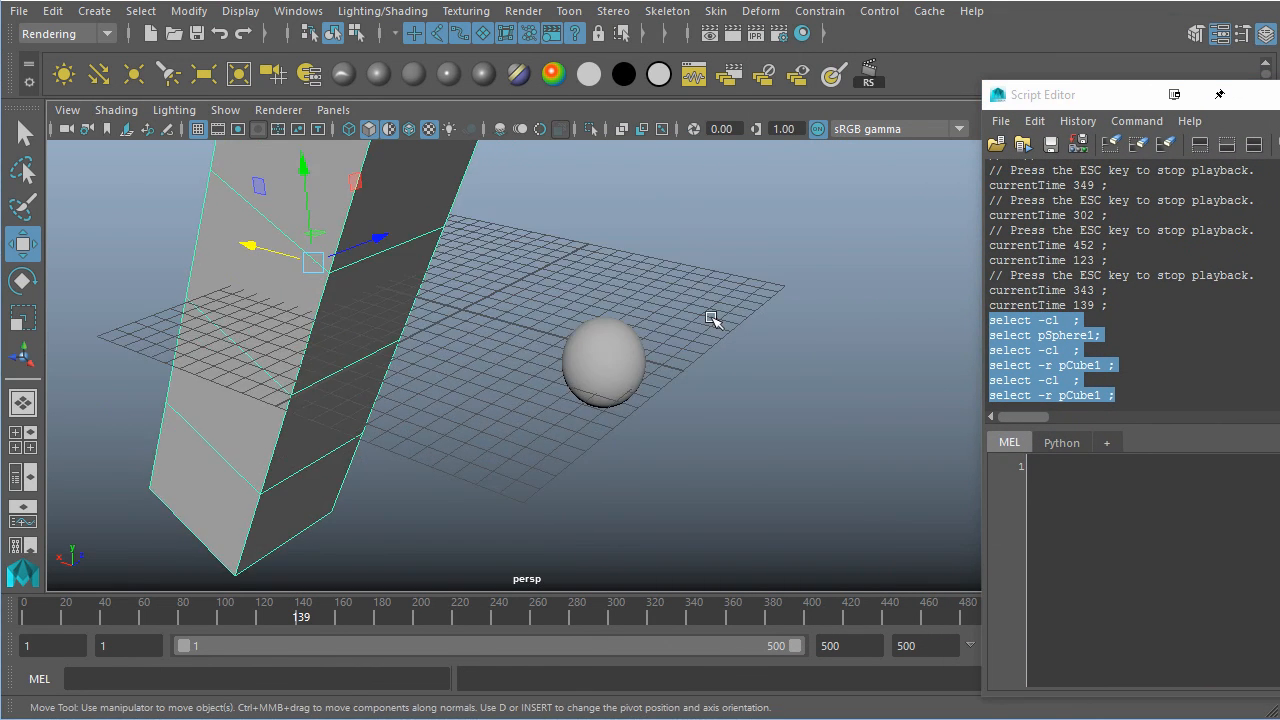
pyautogui.click(598, 372)
pyautogui.keyDown('alt'); pyautogui.moveTo(728, 368); pyautogui.dragTo(689, 368); pyautogui.keyUp('alt')
pyautogui.keyDown('alt'); pyautogui.moveTo(706, 362); pyautogui.dragTo(501, 285, button='right'); pyautogui.keyUp('alt')
pyautogui.keyDown('alt'); pyautogui.moveTo(501, 285); pyautogui.dragTo(543, 325, button='middle'); pyautogui.keyUp('alt')
# Start a new scene without saving the current one, and clear the Script Editor's history.
pyautogui.click(150, 33)
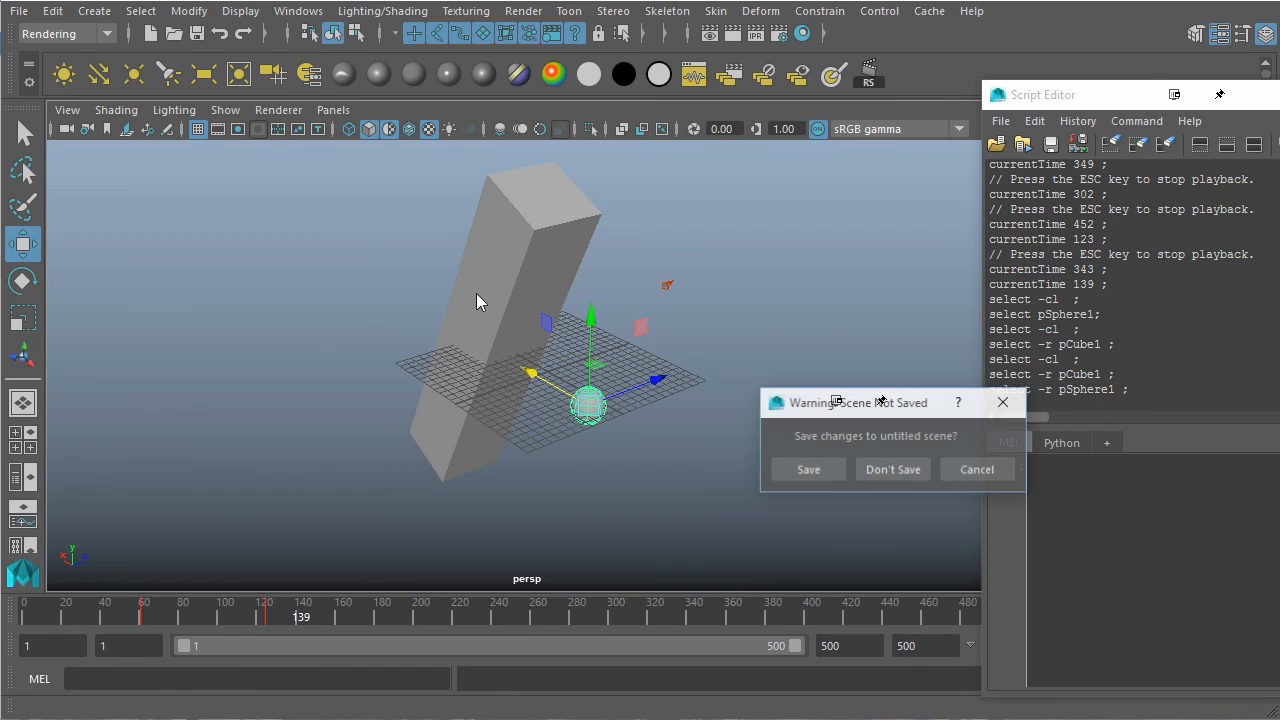
pyautogui.click(885, 468)
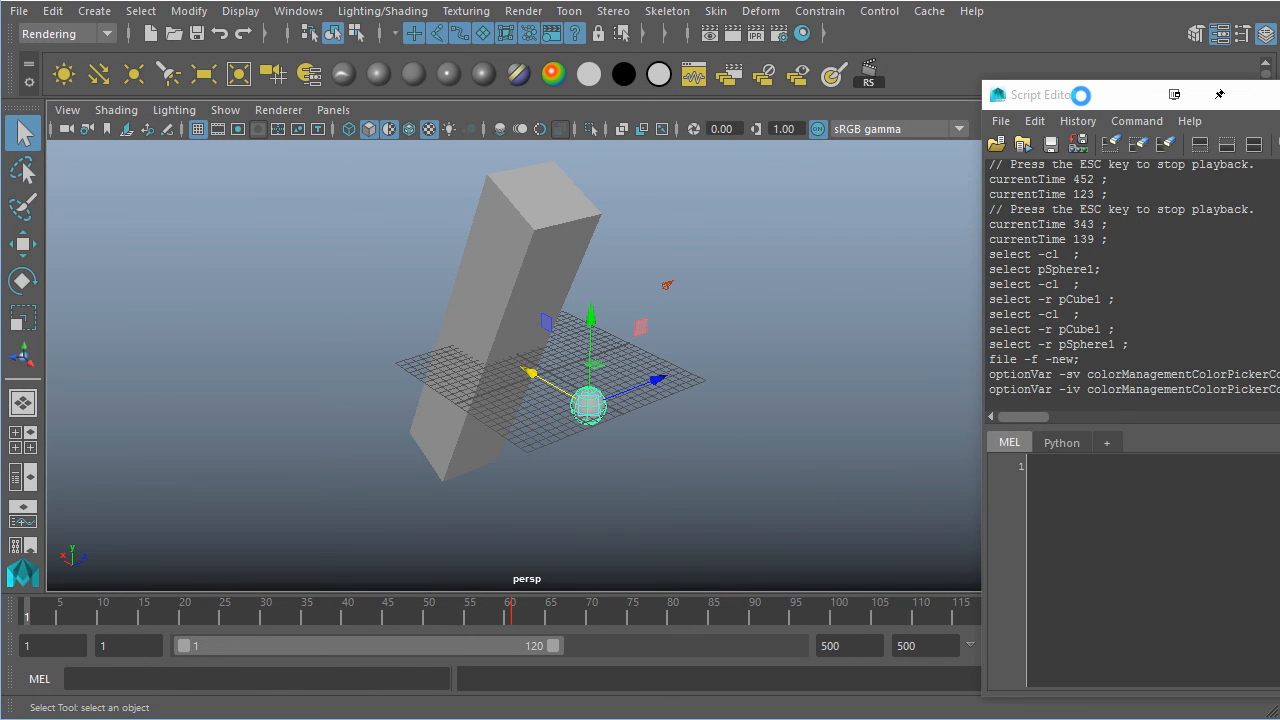
pyautogui.moveTo(1082, 96); pyautogui.dragTo(887, 83)
pyautogui.click(884, 109)
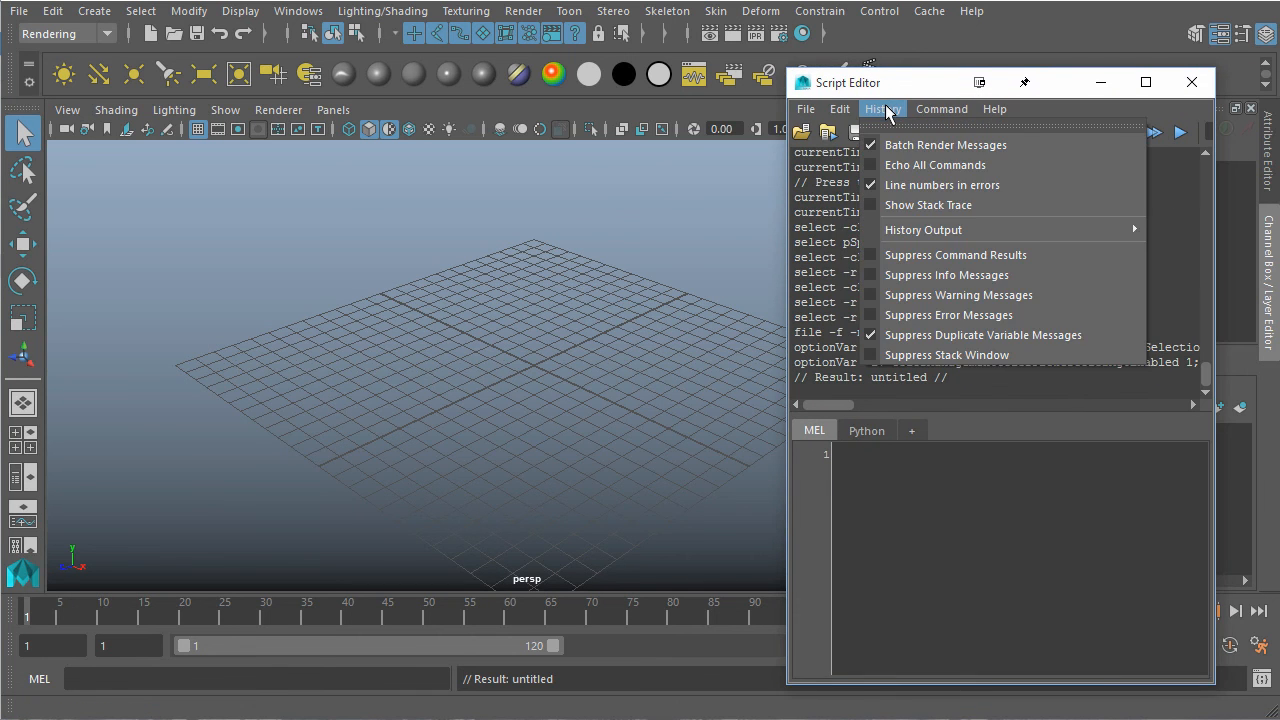
pyautogui.moveTo(852, 110)
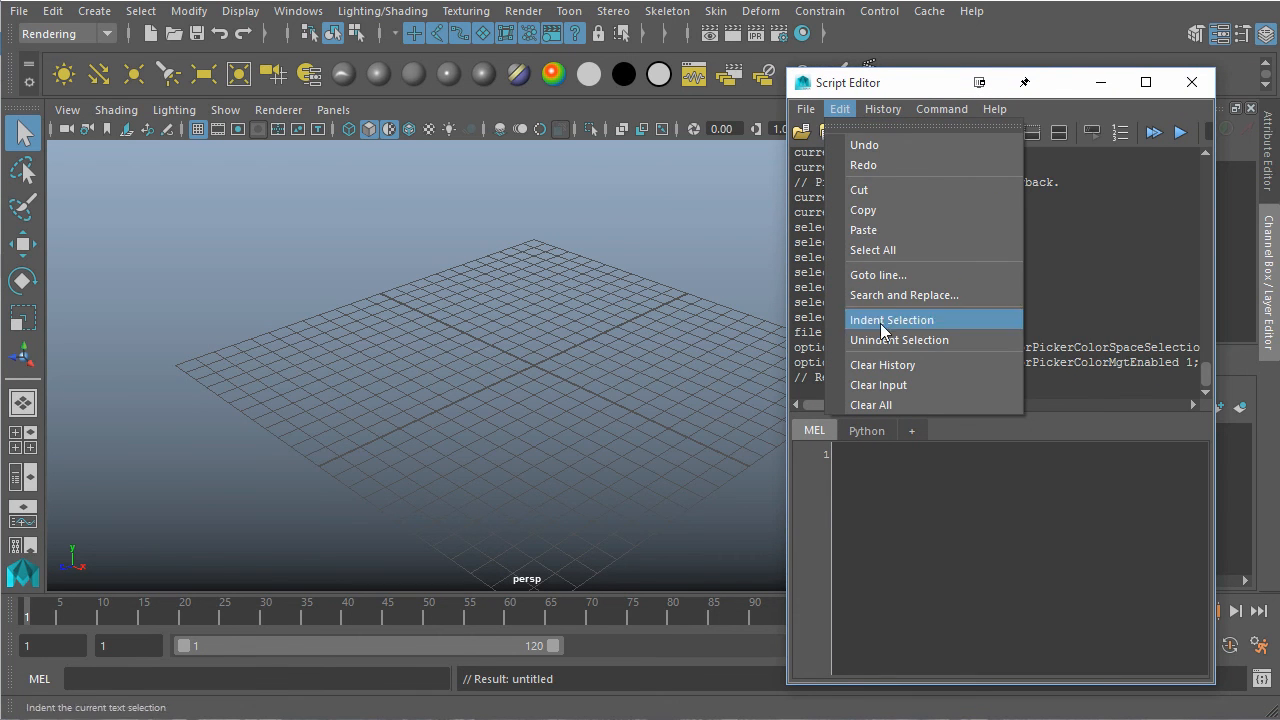
pyautogui.click(882, 366)
pyautogui.moveTo(897, 86); pyautogui.dragTo(933, 8)
# Create a polygon cube at the origin and scale it uniformly to about 3.951.
pyautogui.keyDown('alt'); pyautogui.moveTo(669, 300); pyautogui.dragTo(580, 266); pyautogui.keyUp('alt')
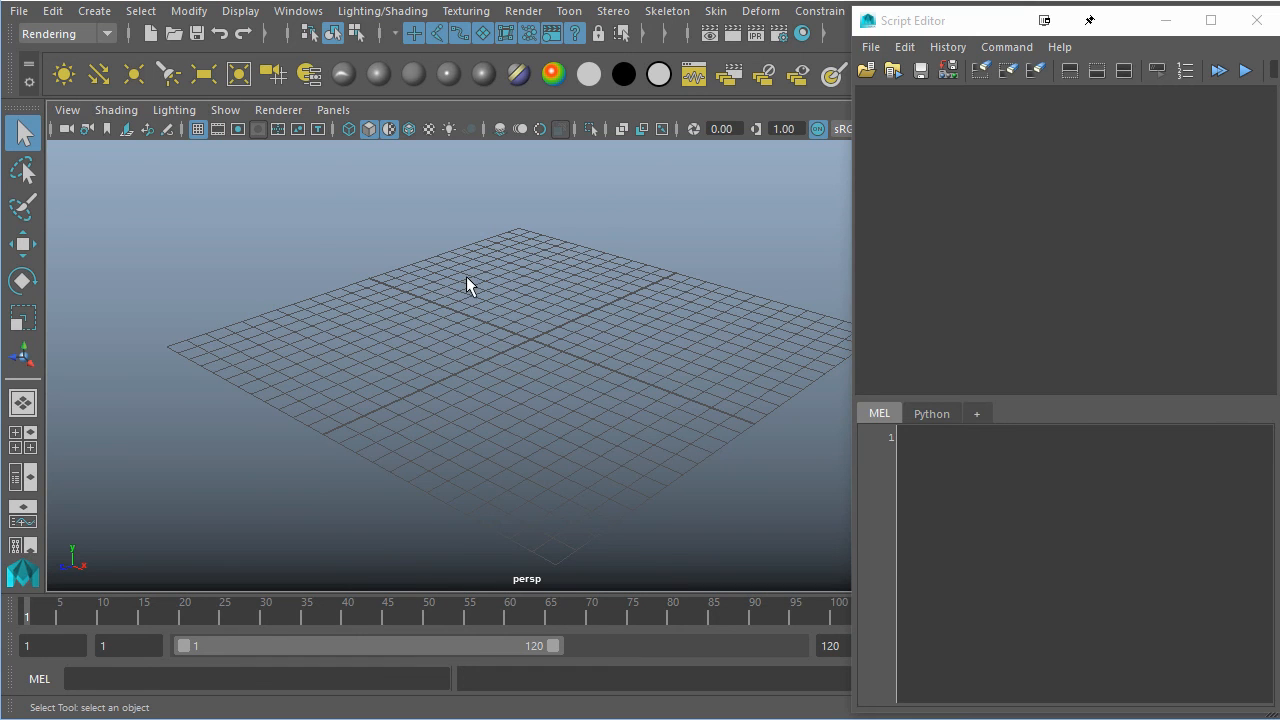
pyautogui.click(94, 11)
pyautogui.moveTo(119, 82)
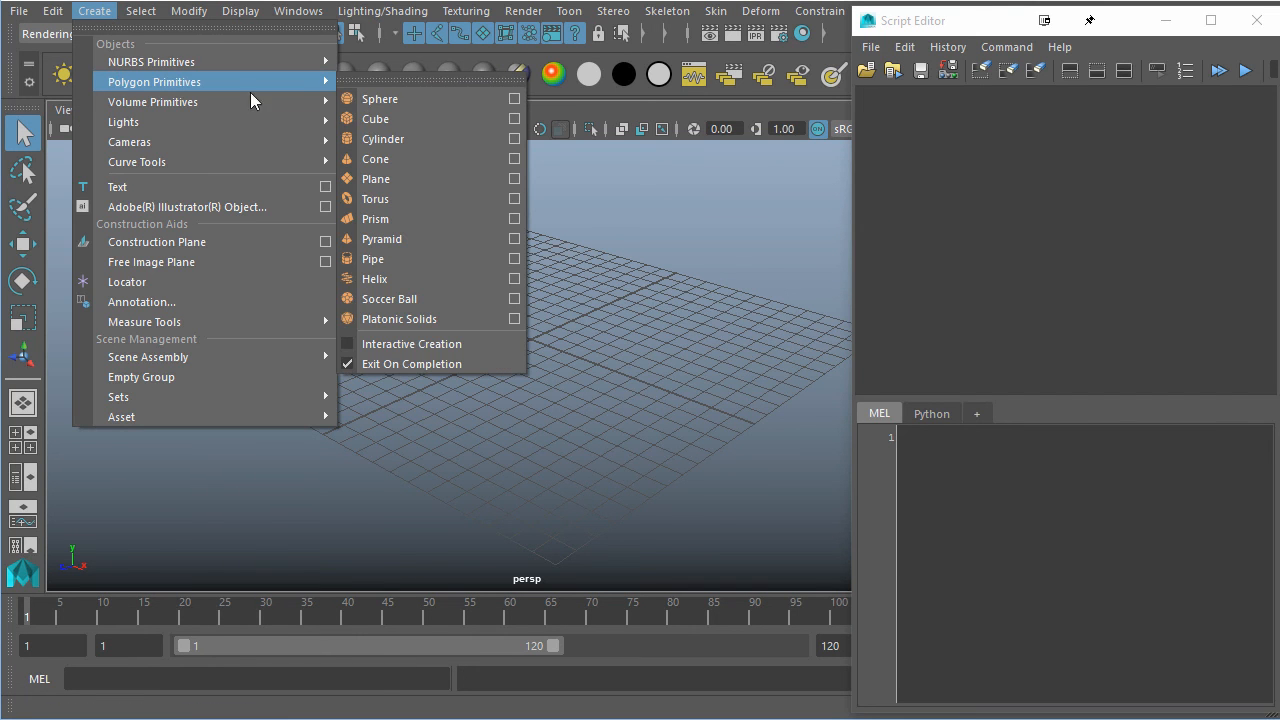
pyautogui.click(376, 119)
pyautogui.press('r')
pyautogui.moveTo(530, 340); pyautogui.dragTo(588, 350)
pyautogui.moveTo(694, 314)
pyautogui.keyDown('alt'); pyautogui.mouseDown()
pyautogui.moveTo(560, 327)
pyautogui.moveTo(686, 317)
pyautogui.mouseUp(); pyautogui.keyUp('alt')
# Move the Script Editor off the Channel Box and set the cube's Scale X, Y and Z to 4.
pyautogui.moveTo(948, 30); pyautogui.dragTo(97, 30)
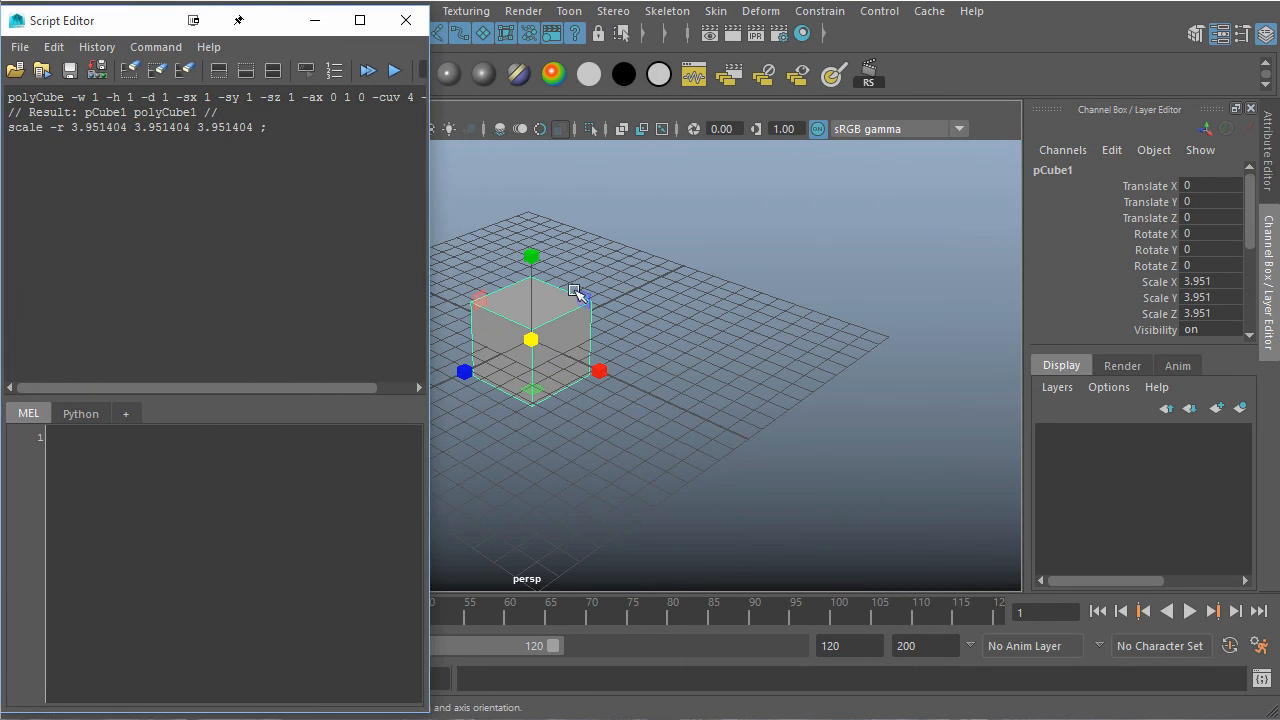
pyautogui.keyDown('alt'); pyautogui.moveTo(583, 294); pyautogui.dragTo(706, 306, button='middle'); pyautogui.keyUp('alt')
pyautogui.keyDown('alt'); pyautogui.moveTo(706, 306); pyautogui.dragTo(718, 301); pyautogui.keyUp('alt')
pyautogui.click(1218, 284)
pyautogui.moveTo(1219, 289); pyautogui.dragTo(1220, 311)
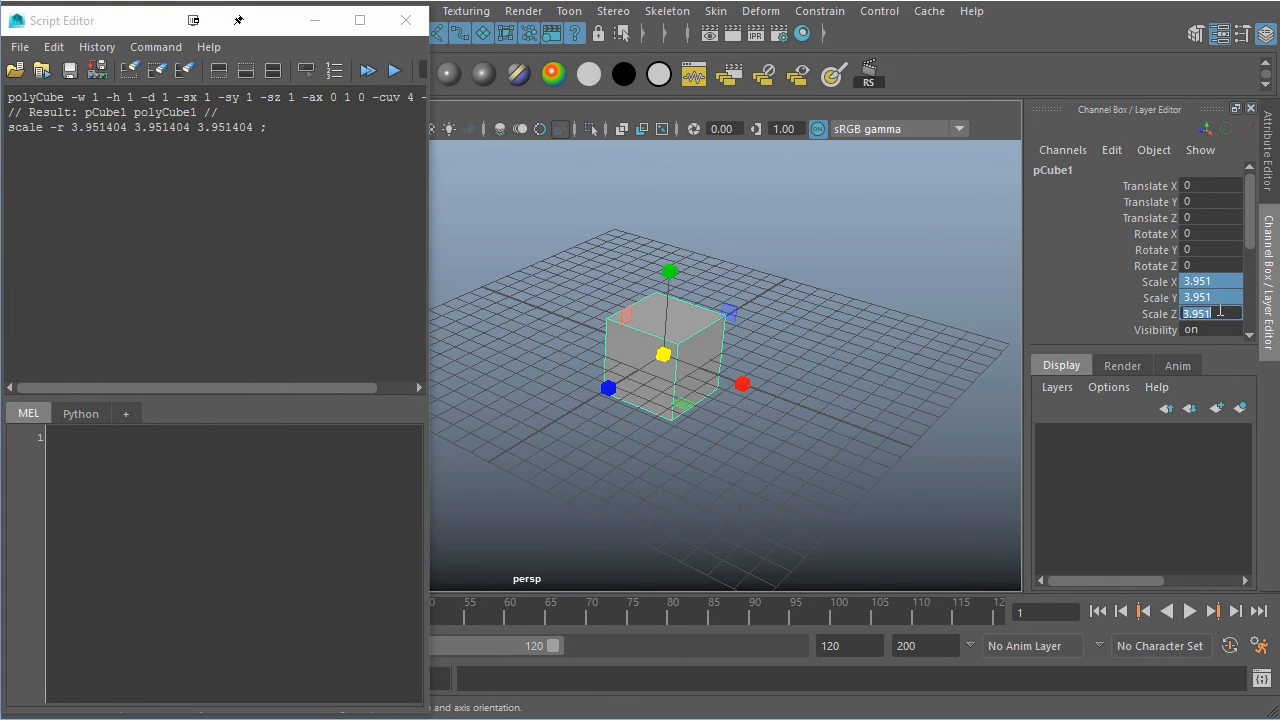
pyautogui.write('4')
pyautogui.press('Return')
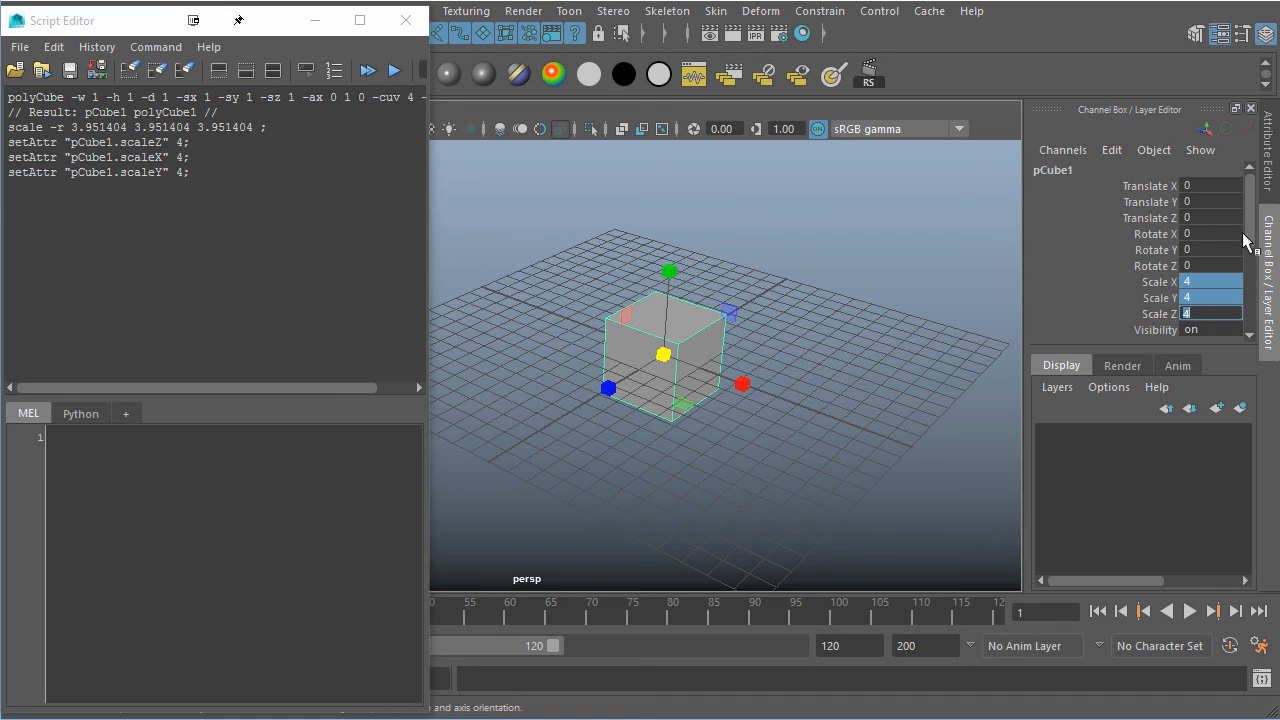
# Set the cube's Subdivisions Width, Height and Depth to 4.
pyautogui.scroll(-2, 1246, 270)
pyautogui.scroll(-3, 1240, 280)
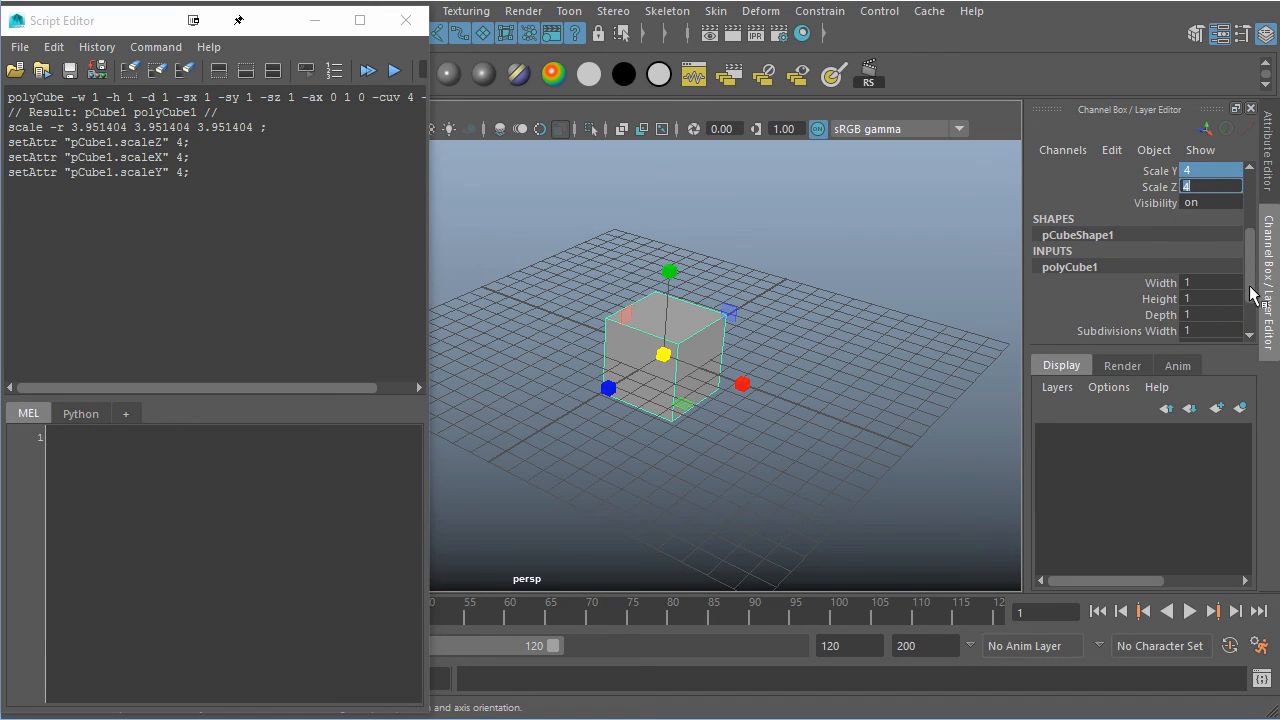
pyautogui.scroll(-3, 1197, 286)
pyautogui.moveTo(1197, 271); pyautogui.dragTo(1197, 303)
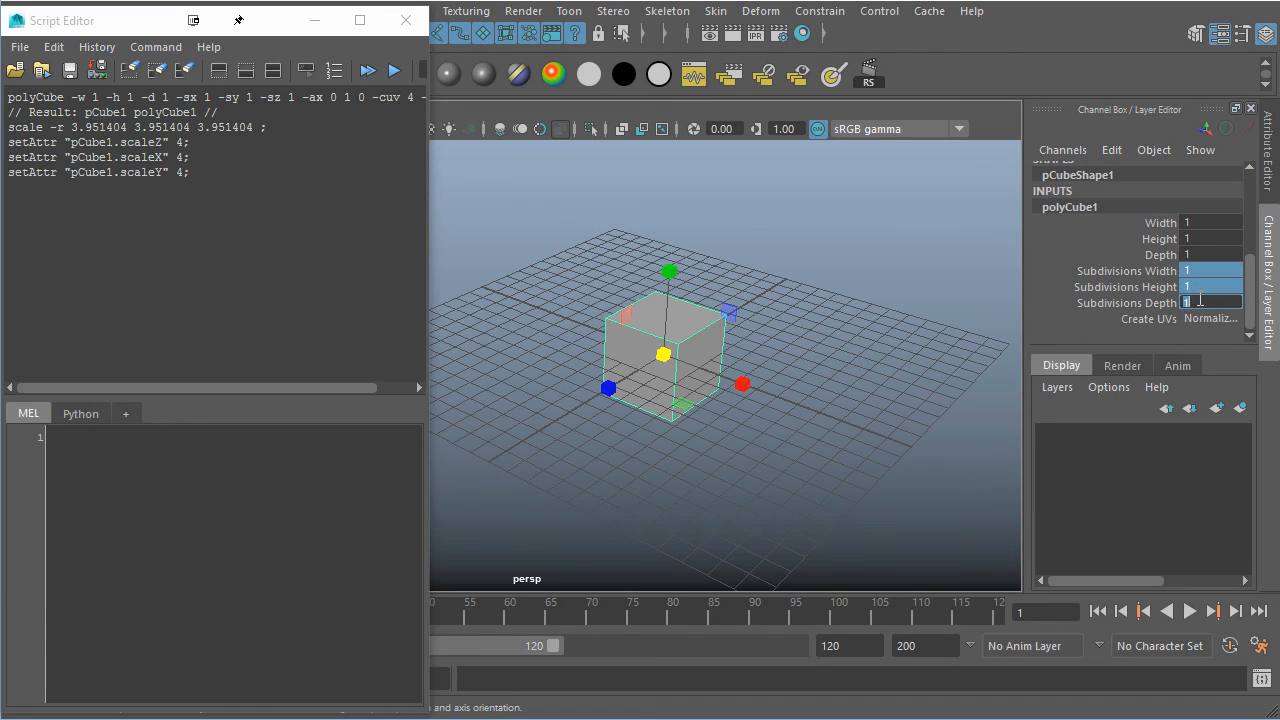
pyautogui.write('4')
pyautogui.press('Return')
pyautogui.press('q')
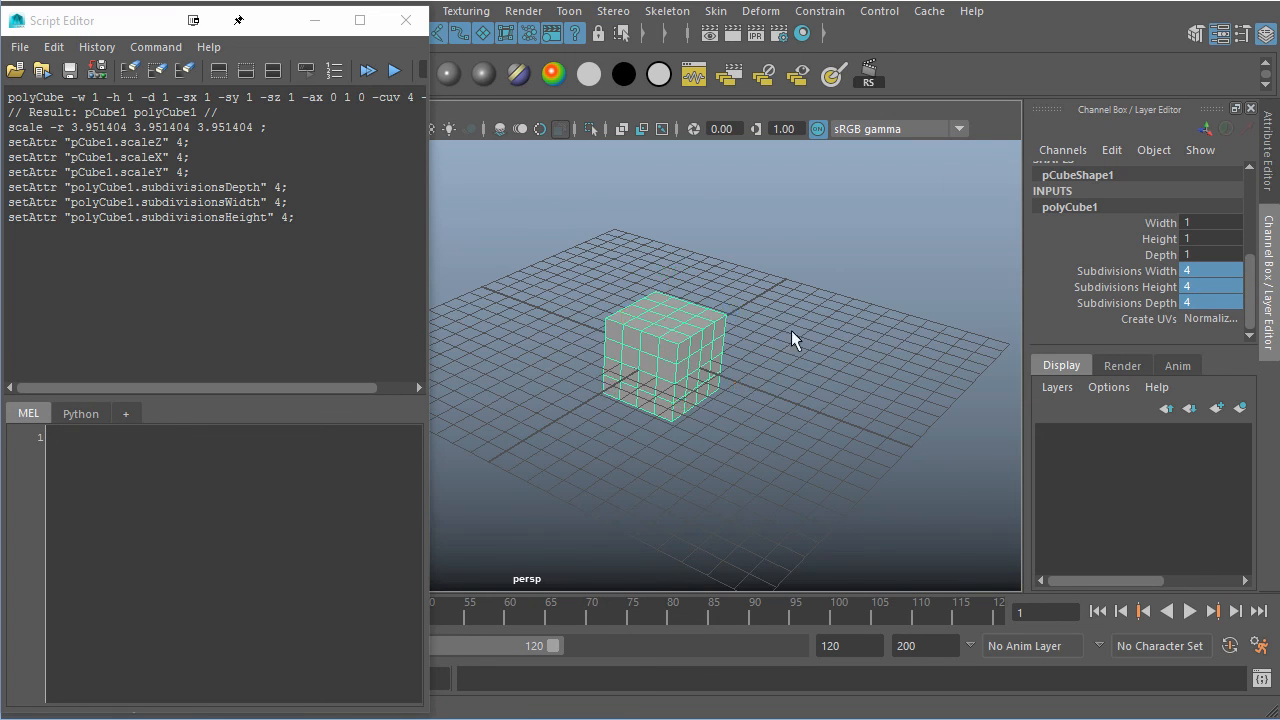
pyautogui.keyDown('alt'); pyautogui.moveTo(803, 354); pyautogui.dragTo(743, 329); pyautogui.keyUp('alt')
pyautogui.keyDown('alt'); pyautogui.moveTo(686, 345); pyautogui.dragTo(854, 380, button='right'); pyautogui.keyUp('alt')
pyautogui.keyDown('alt'); pyautogui.moveTo(855, 388); pyautogui.dragTo(785, 390); pyautogui.keyUp('alt')
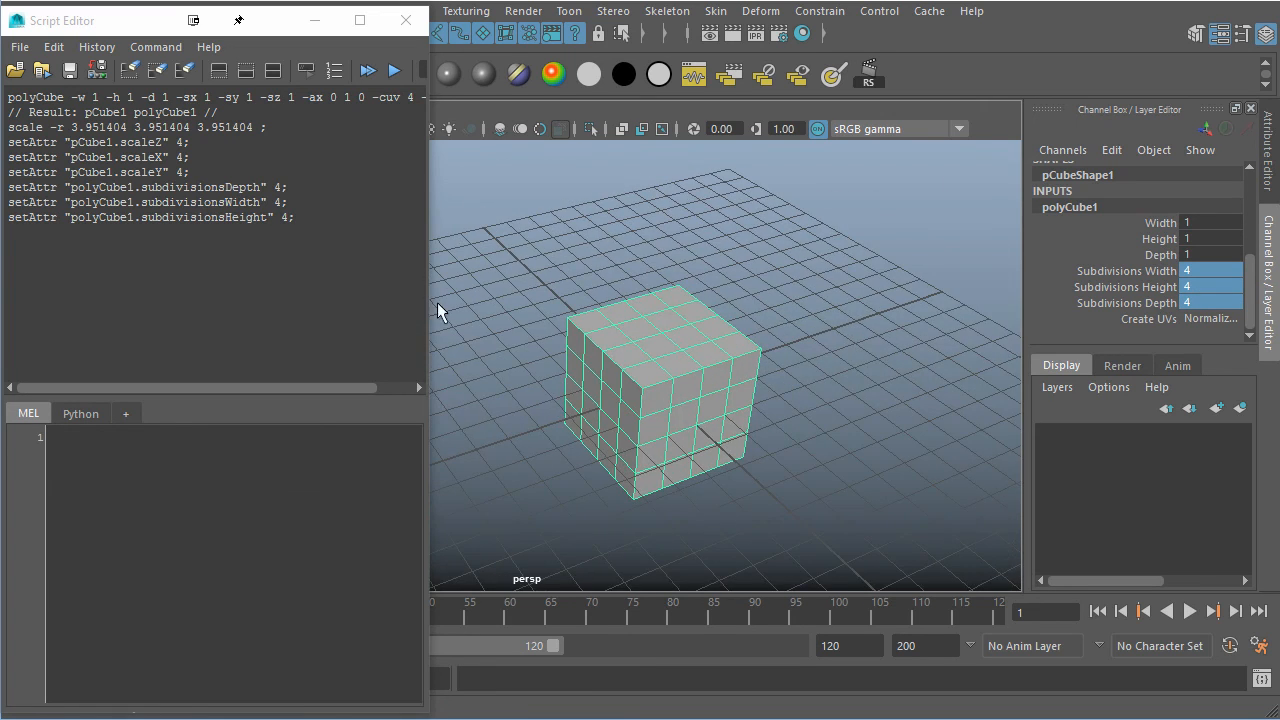
# Copy all the logged cube commands from the Script Editor's history into the MEL script area, and delete the cube from the scene.
pyautogui.moveTo(316, 218); pyautogui.dragTo(10, 97)
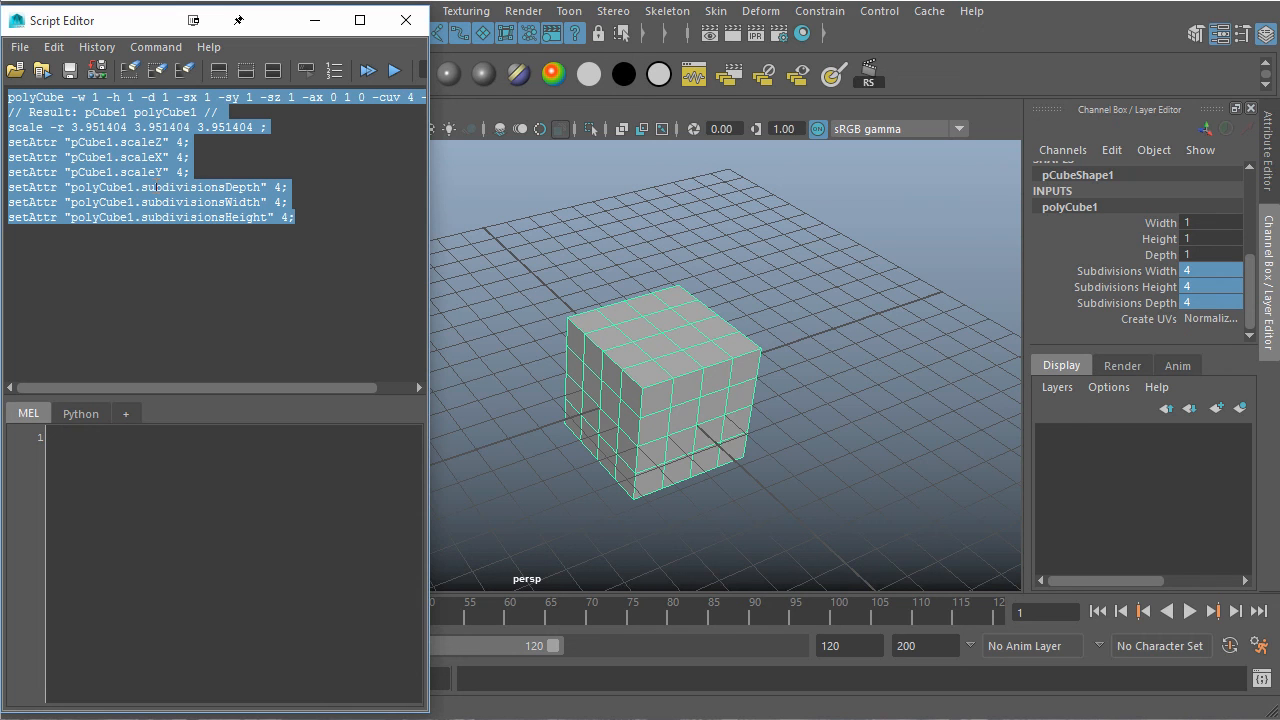
pyautogui.moveTo(136, 177); pyautogui.dragTo(205, 534)
pyautogui.moveTo(323, 698); pyautogui.dragTo(246, 698)
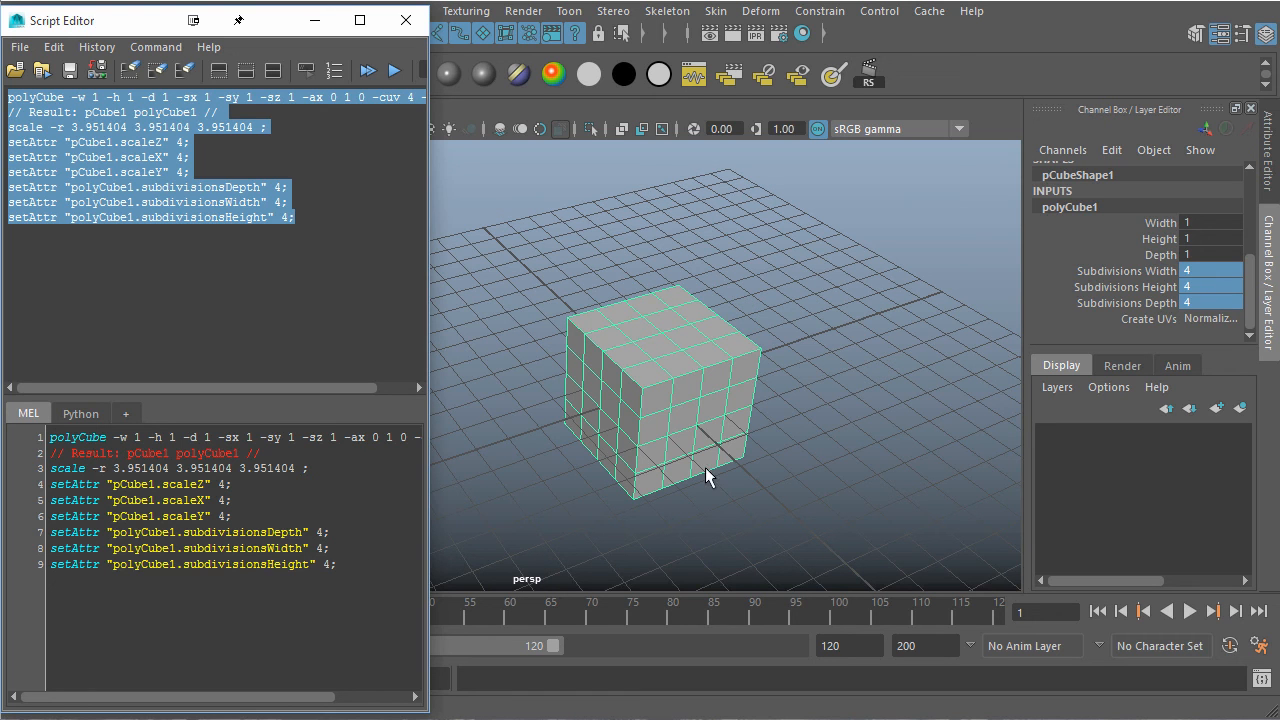
pyautogui.click(692, 433)
pyautogui.press('Delete')
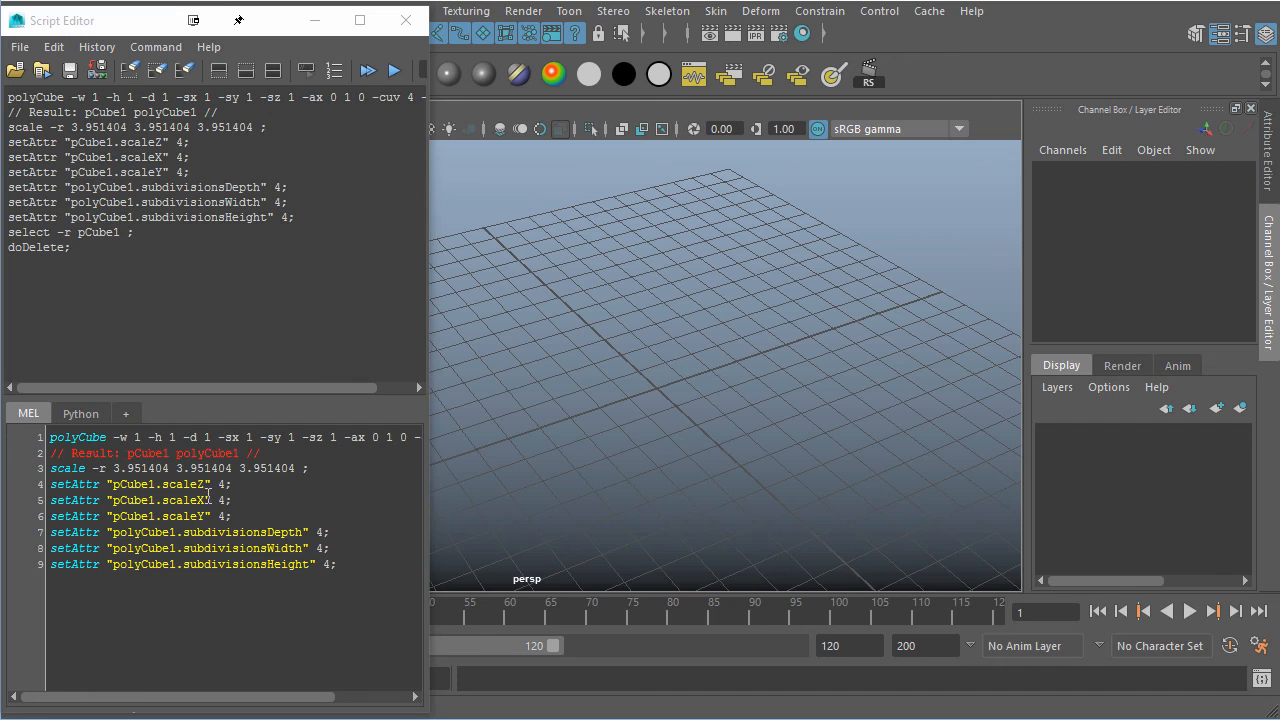
# Change the pCube1 scale X, Y, Z and polyCube1 subdivisions depth, width and height values in the MEL script to 3.
pyautogui.doubleClick(321, 532)
pyautogui.write('3')
pyautogui.doubleClick(321, 548)
pyautogui.write('3')
pyautogui.doubleClick(326, 564)
pyautogui.write('3')
pyautogui.doubleClick(223, 516)
pyautogui.write('3')
pyautogui.doubleClick(223, 500)
pyautogui.write('3')
pyautogui.doubleClick(222, 484)
pyautogui.write('3')
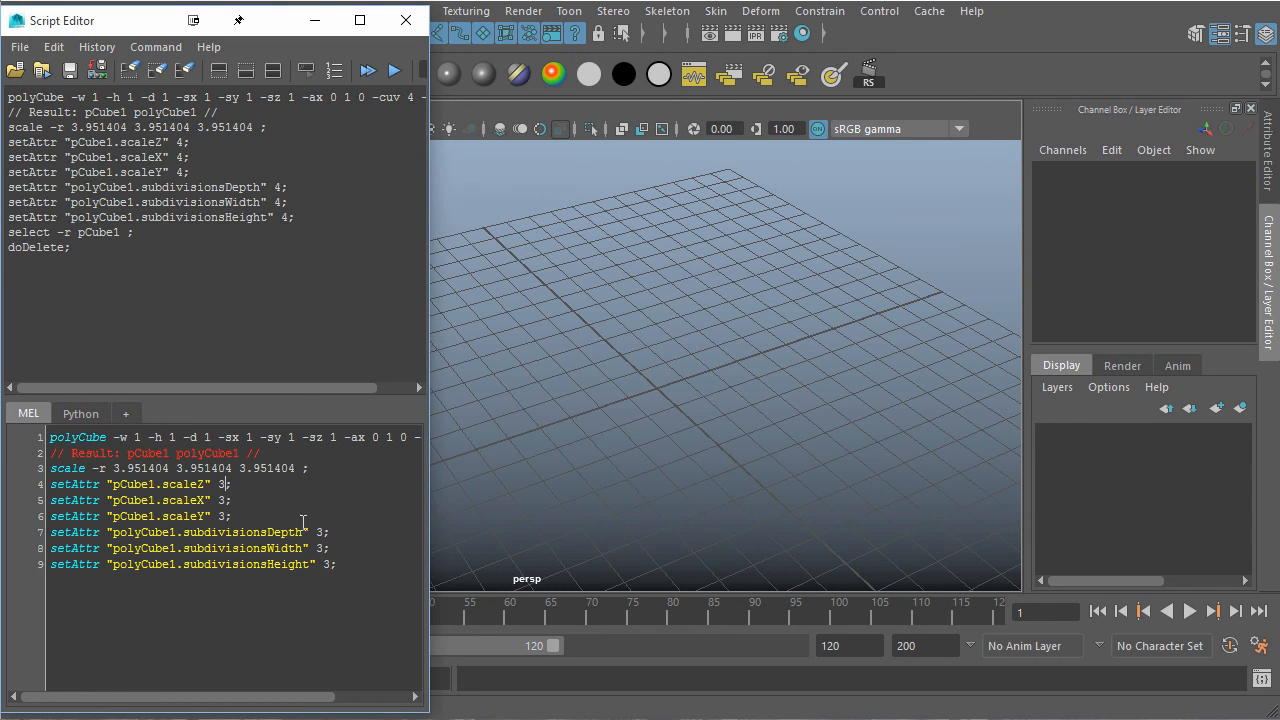
# Switch to the Custom shelf and add the entire MEL script to it as a shelf item.
pyautogui.moveTo(138, 24); pyautogui.dragTo(855, 25)
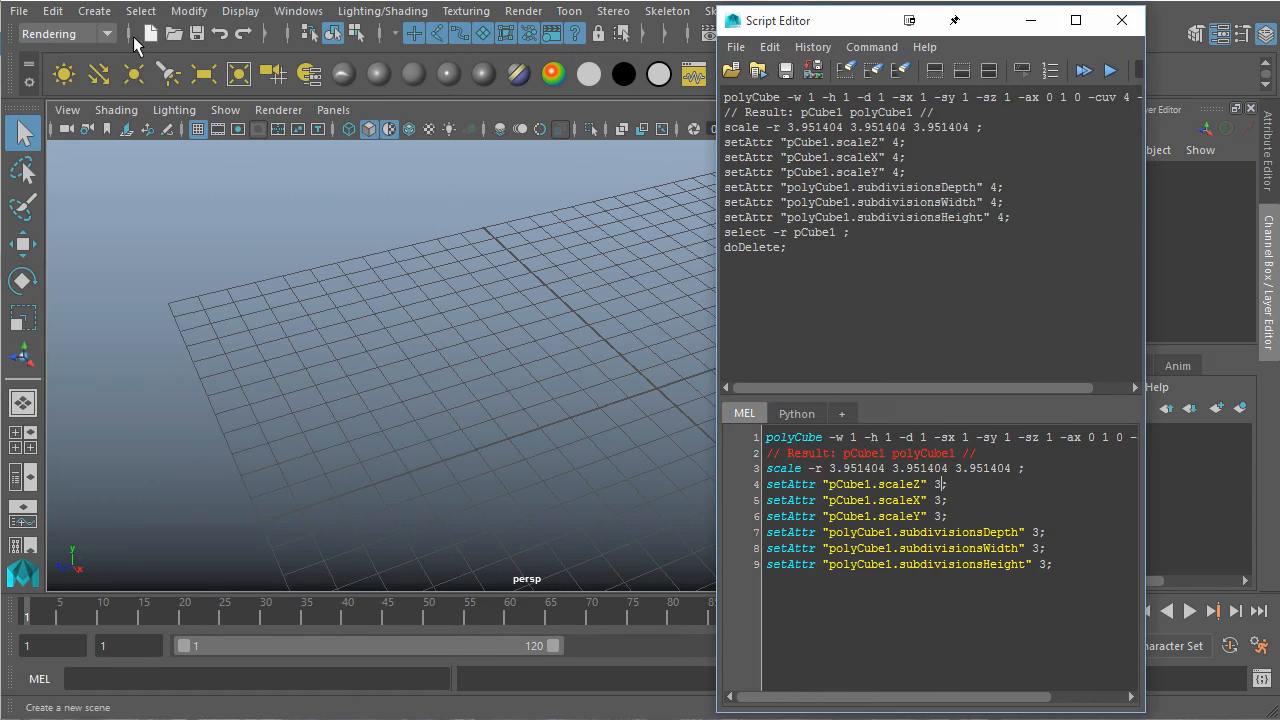
pyautogui.click(29, 64)
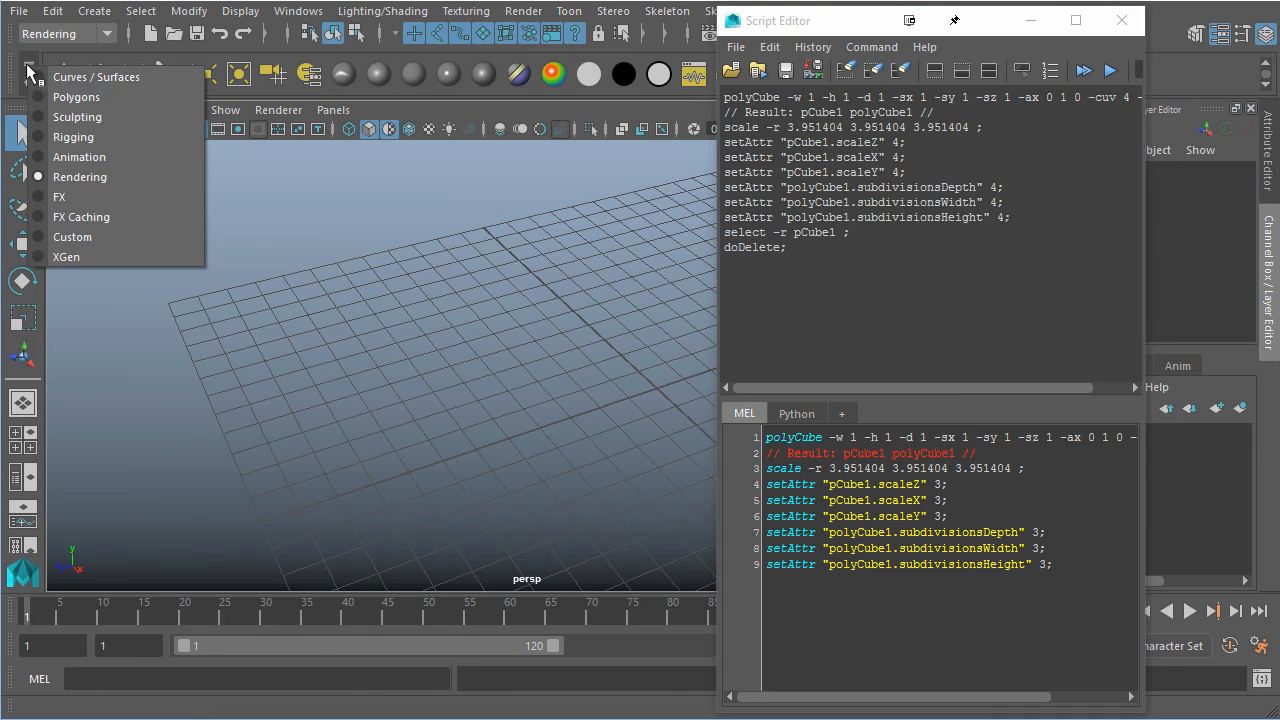
pyautogui.click(72, 237)
pyautogui.moveTo(823, 23); pyautogui.dragTo(888, 23)
pyautogui.moveTo(1147, 617); pyautogui.dragTo(795, 411)
pyautogui.moveTo(890, 485); pyautogui.dragTo(419, 62, button='middle')
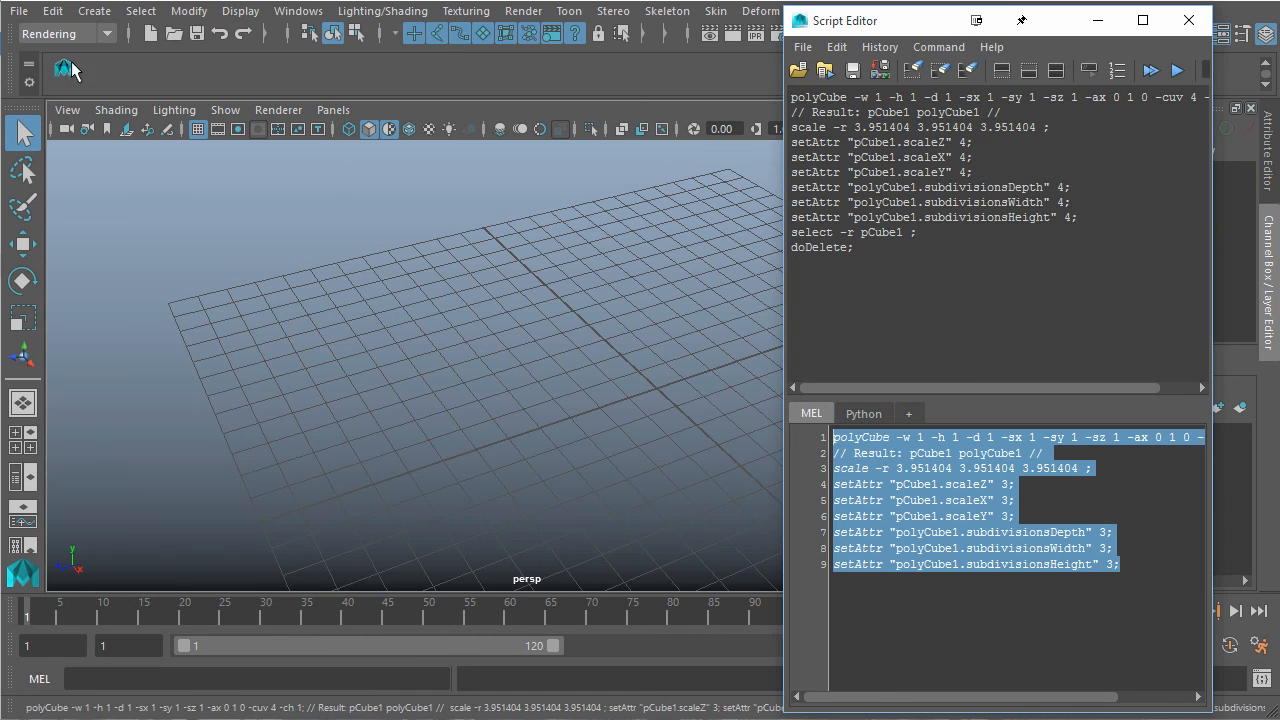
# Minimize the Script Editor, run the saved script from the Custom shelf, and check the new cube's subdivisions.
pyautogui.click(1098, 22)
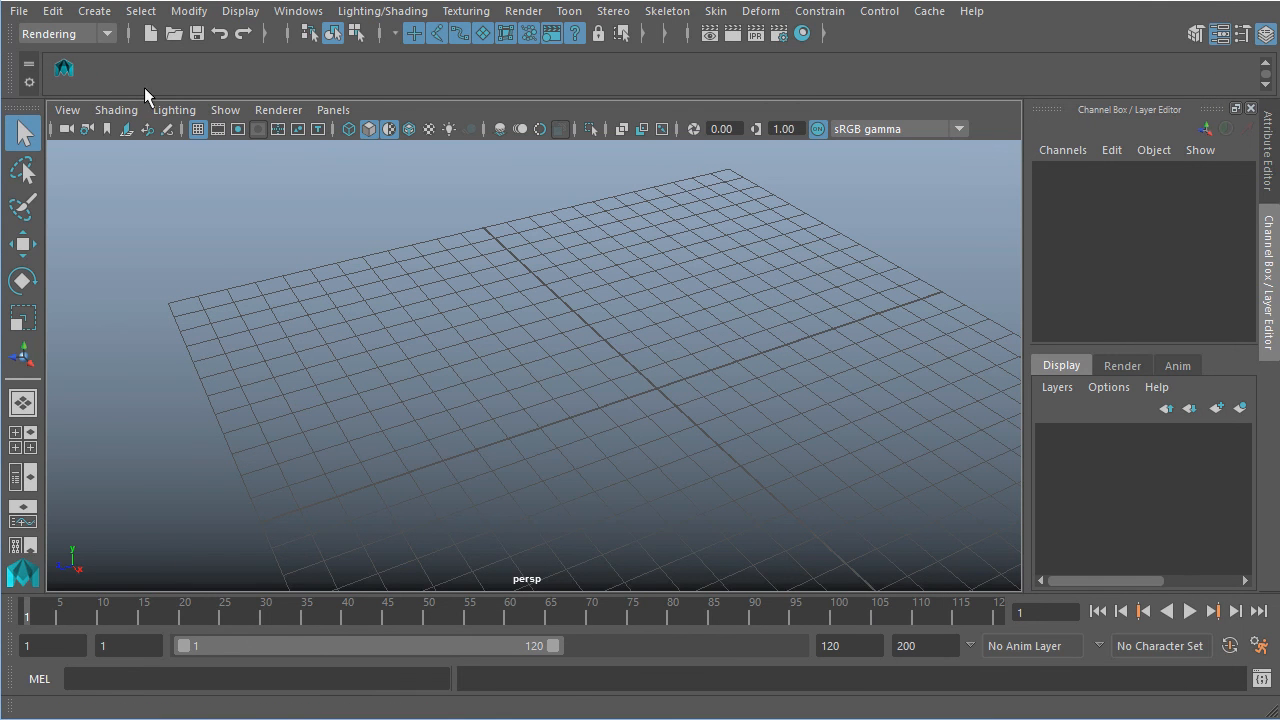
pyautogui.click(64, 68)
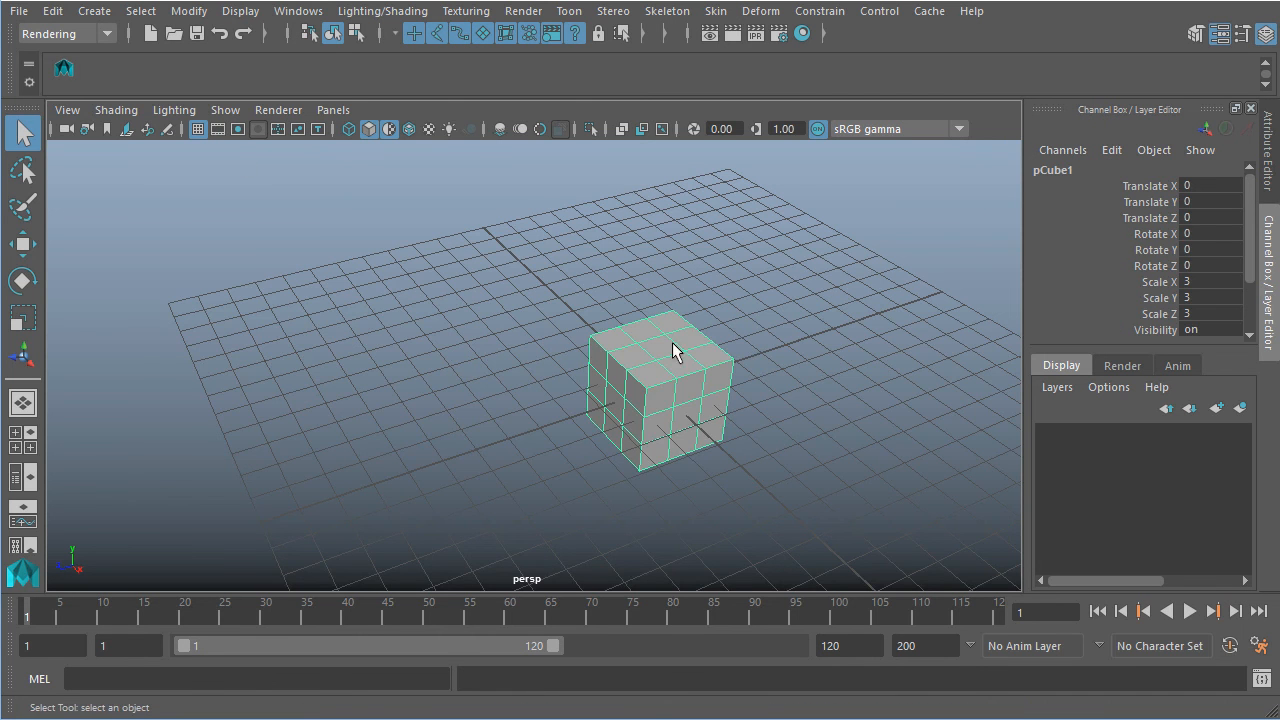
pyautogui.keyDown('alt'); pyautogui.moveTo(674, 343); pyautogui.dragTo(724, 333); pyautogui.keyUp('alt')
pyautogui.scroll(-3, 1250, 280)
pyautogui.scroll(-3, 1250, 275)
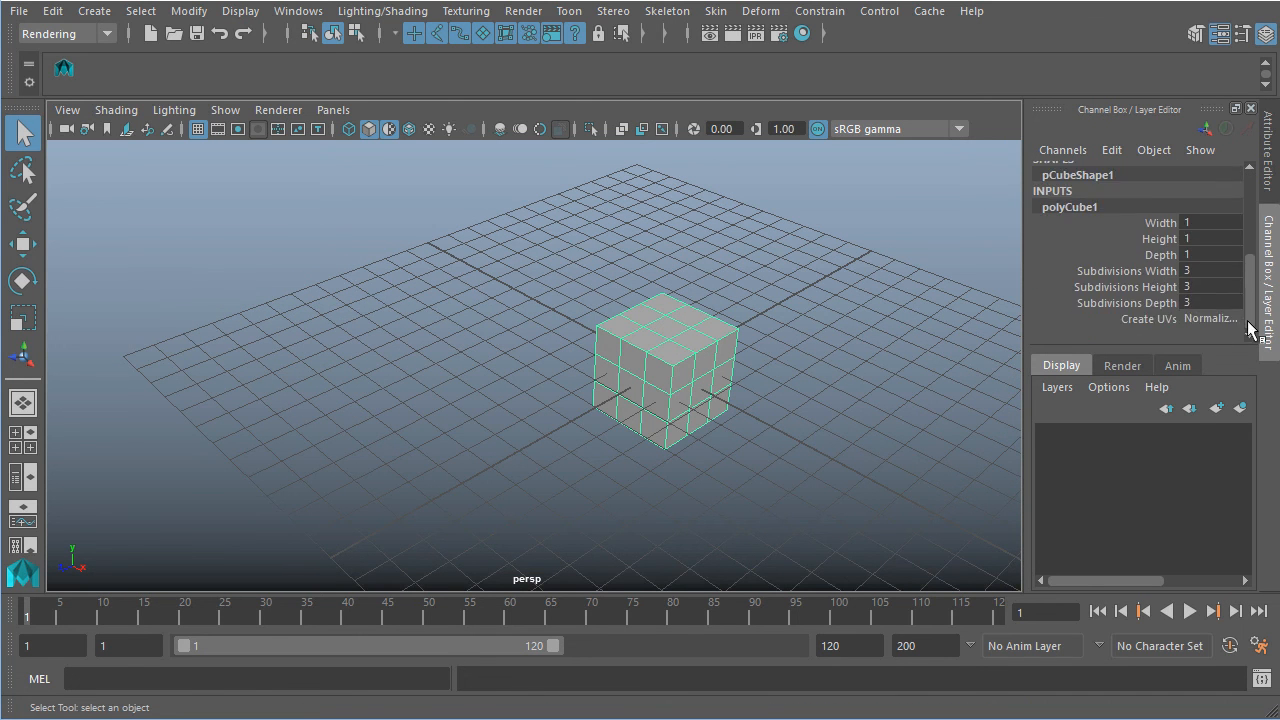
pyautogui.keyDown('alt'); pyautogui.moveTo(614, 395); pyautogui.dragTo(571, 391); pyautogui.keyUp('alt')
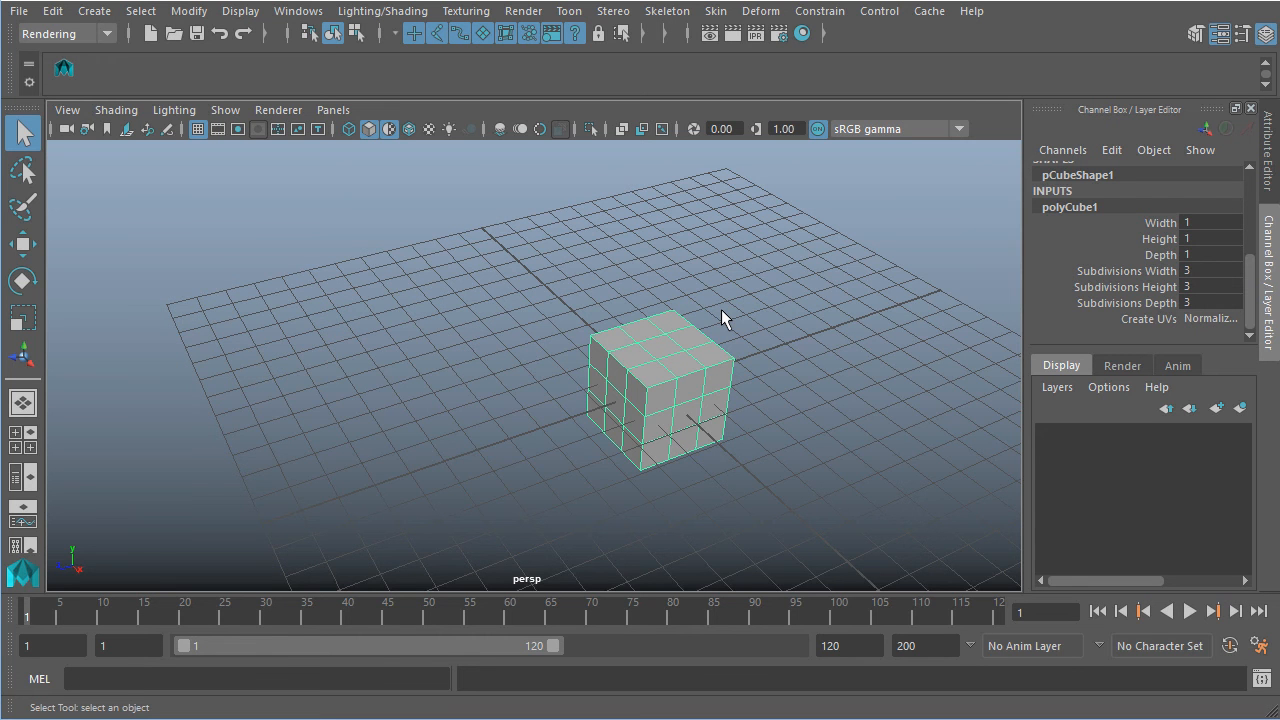
pyautogui.moveTo(723, 318)
pyautogui.keyDown('alt'); pyautogui.mouseDown()
pyautogui.moveTo(766, 311)
pyautogui.moveTo(713, 333)
pyautogui.mouseUp(); pyautogui.keyUp('alt')
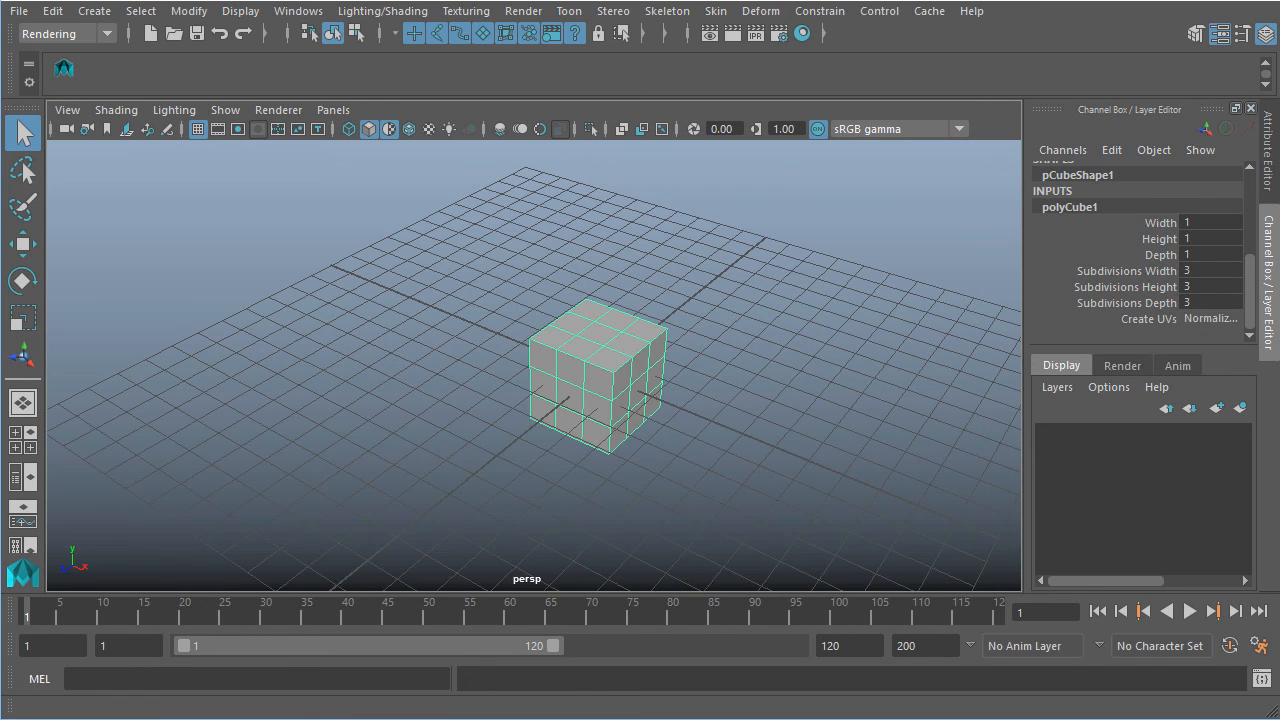
# Bring the Script Editor back and place the text cursor on the pCube1.scaleZ line of the MEL script.
pyautogui.hotkey('alt', 'Tab')
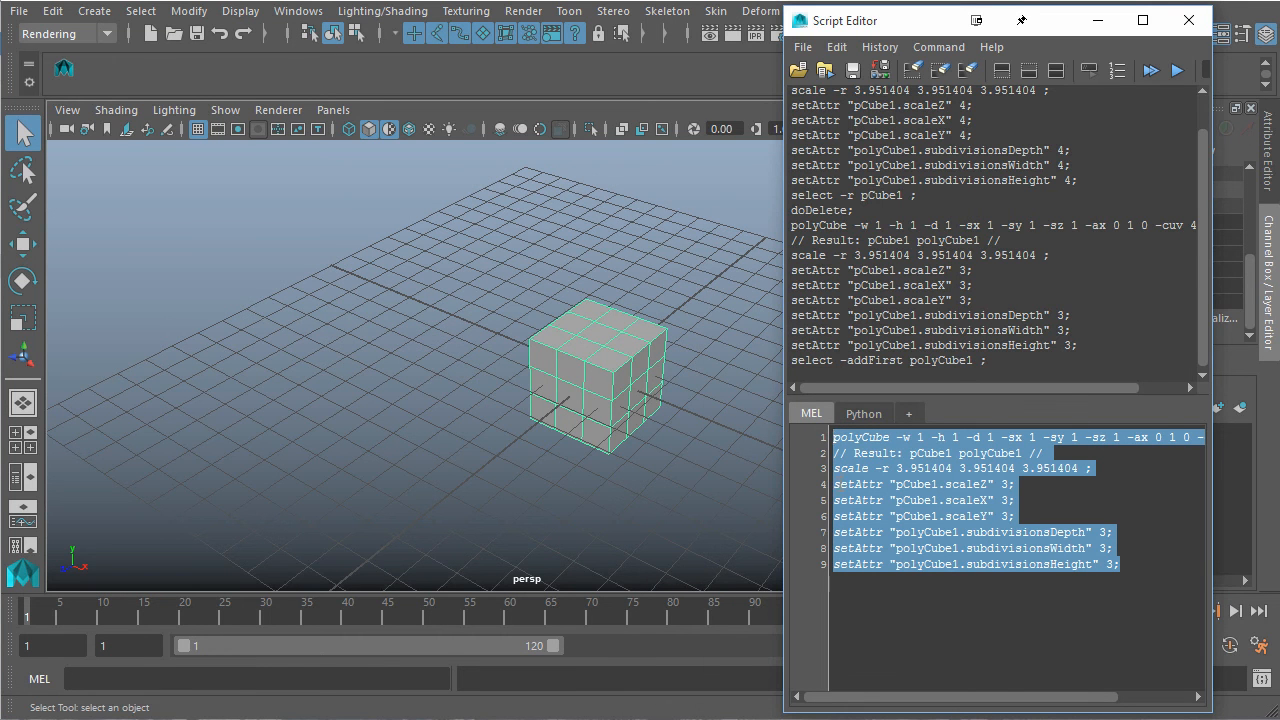
pyautogui.click(884, 486)
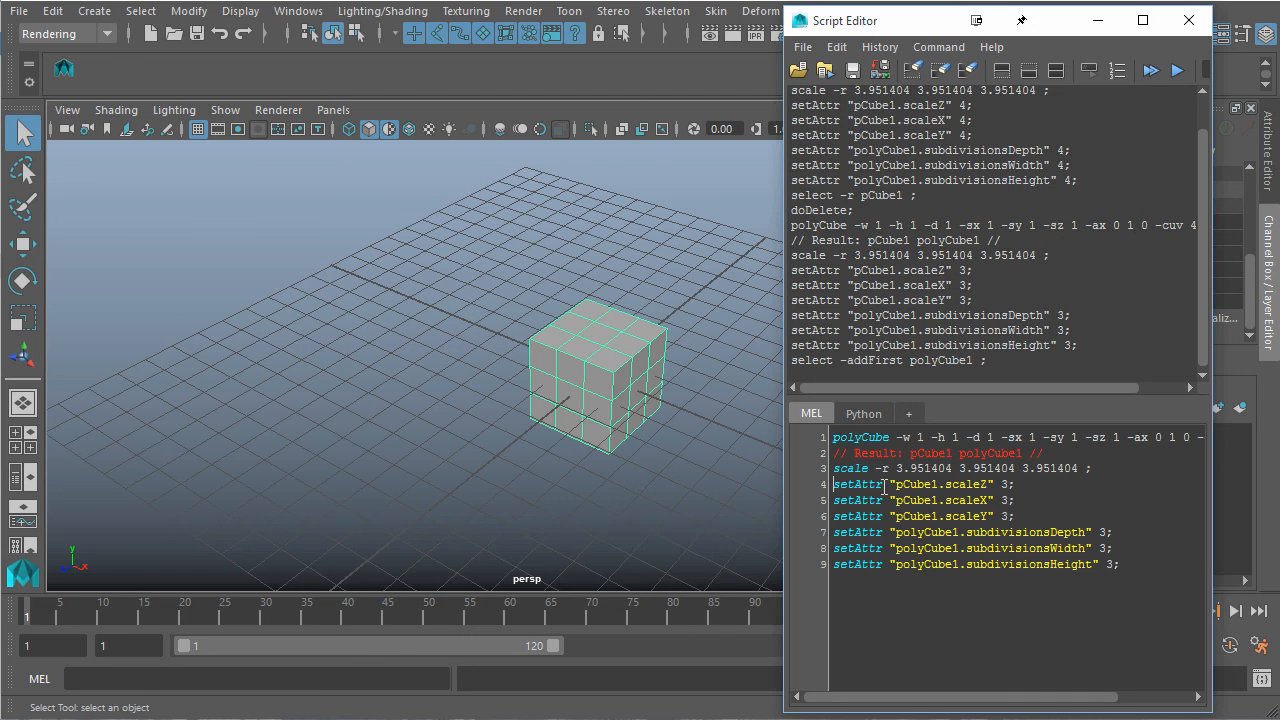